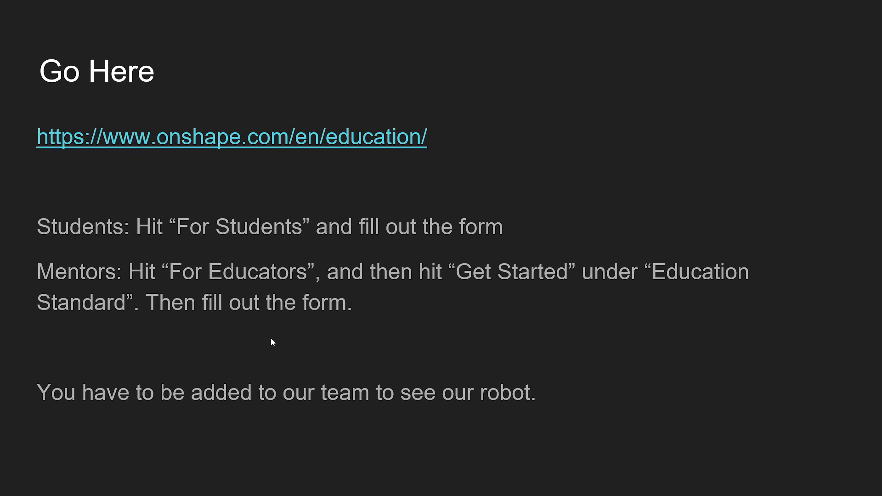
left_click(332, 338)
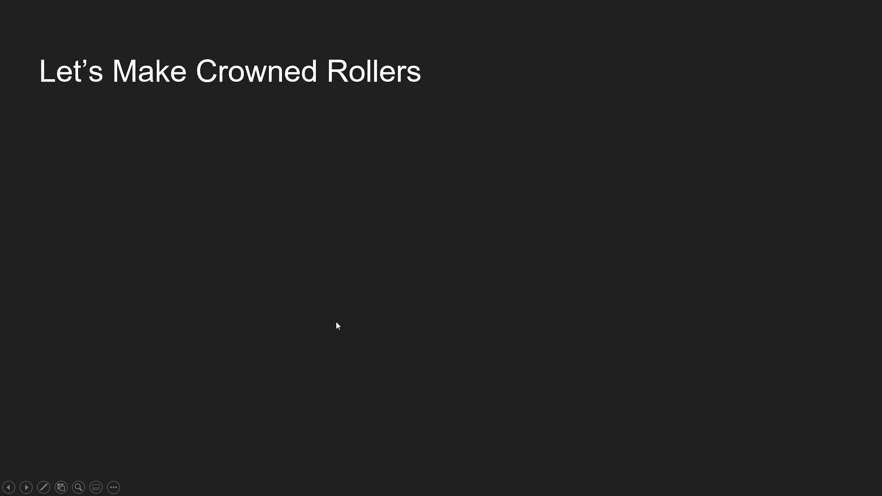
left_click(335, 325)
left_click(331, 321)
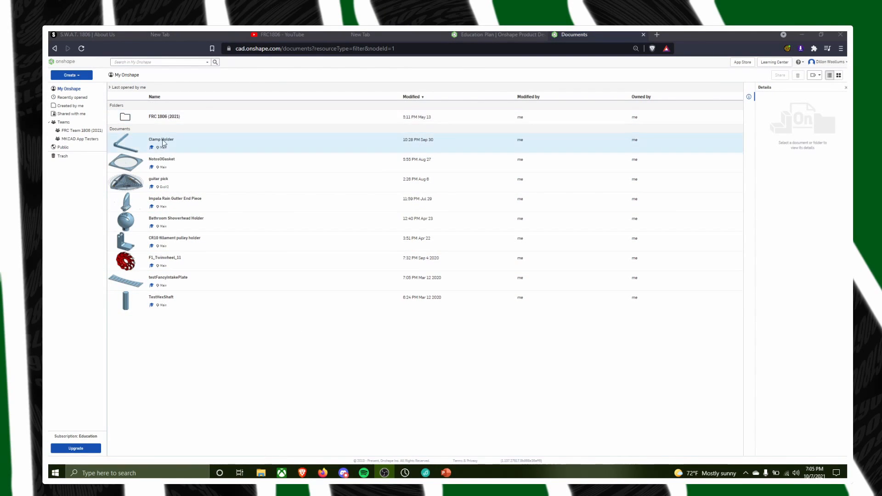
Open the Lighten Featurescript Test Bellypan document from the Testing Sandbox folder inside FRC 1806 (2021)
left_click(172, 117)
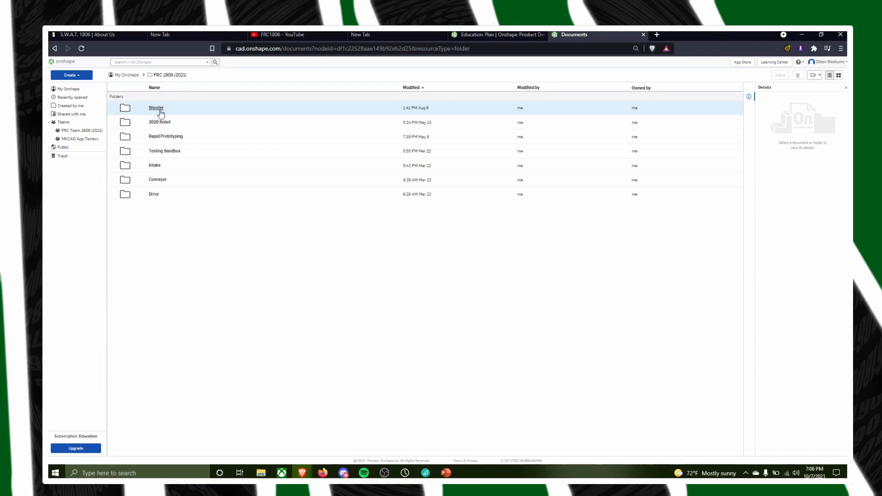
left_click(156, 151)
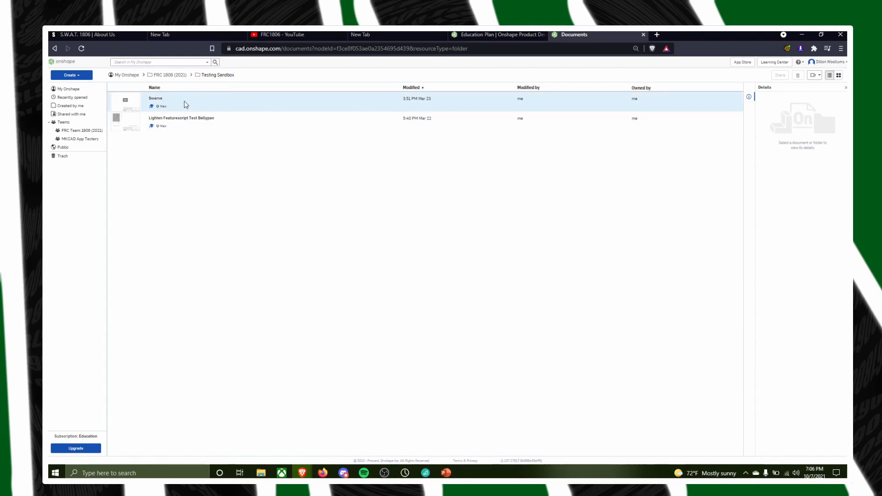
double_click(176, 117)
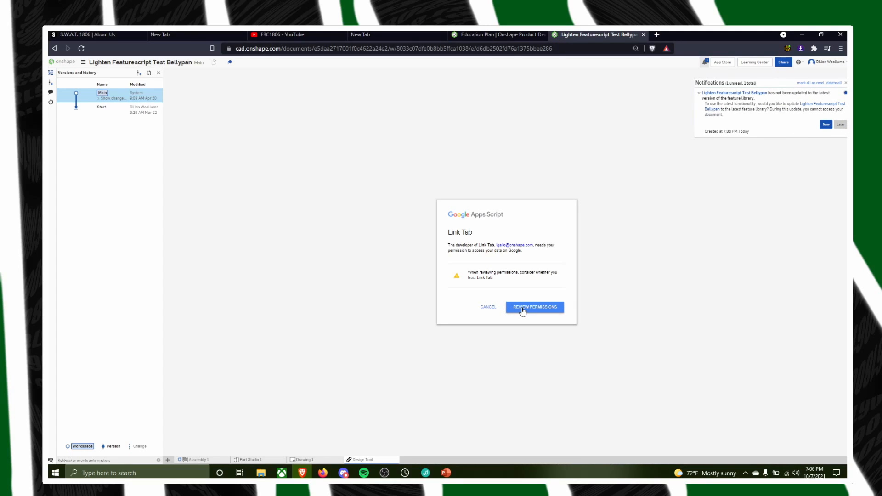
Review the Link Tab app's permission request and grant it access to the team's Google account
left_click(522, 310)
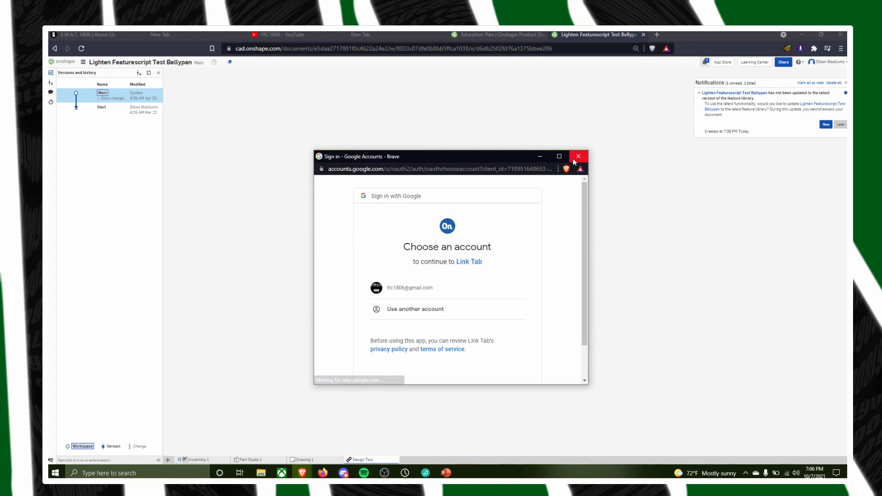
left_click(411, 289)
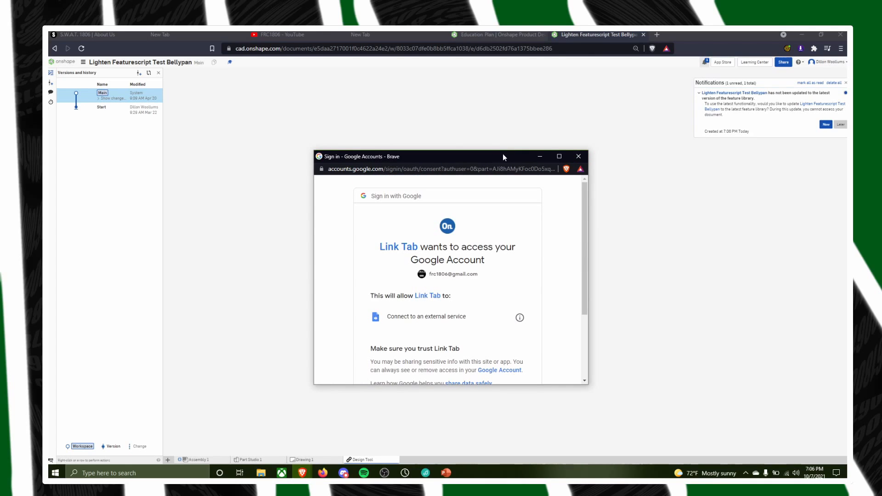
left_click_drag(502, 157, 446, 138)
scroll(434, 191, "down", 3)
left_click(416, 304)
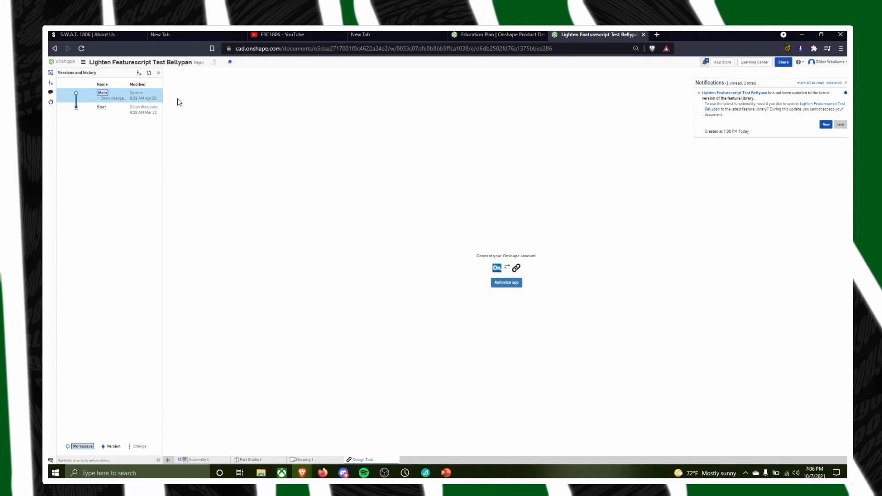
Leave the test document, go back to My Onshape and show the FRC Team 1806 (2021) team's files
left_click(54, 49)
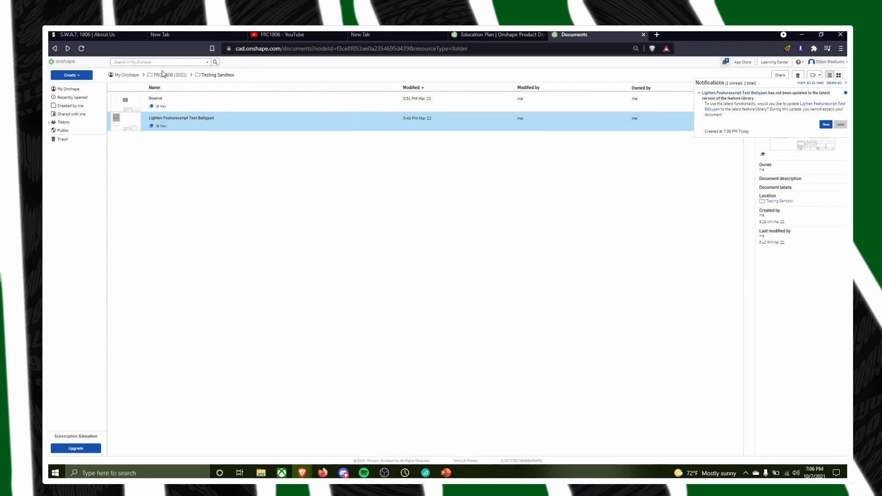
left_click(164, 75)
left_click(122, 75)
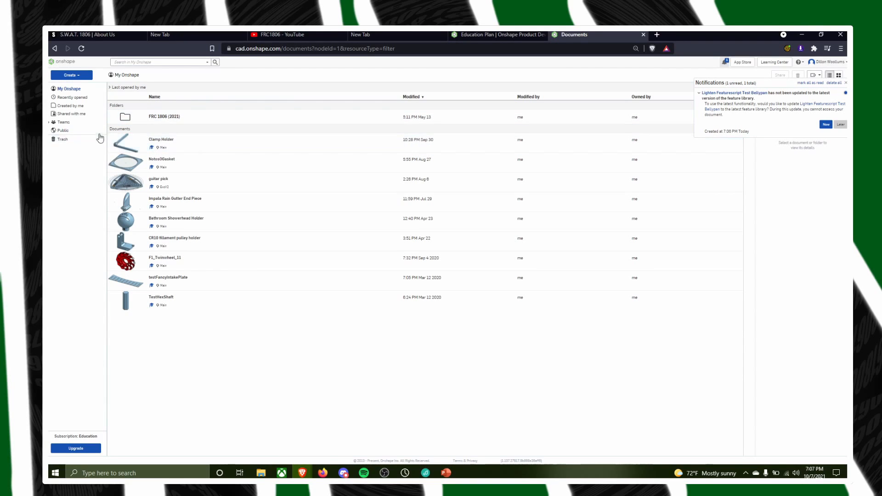
left_click(49, 122)
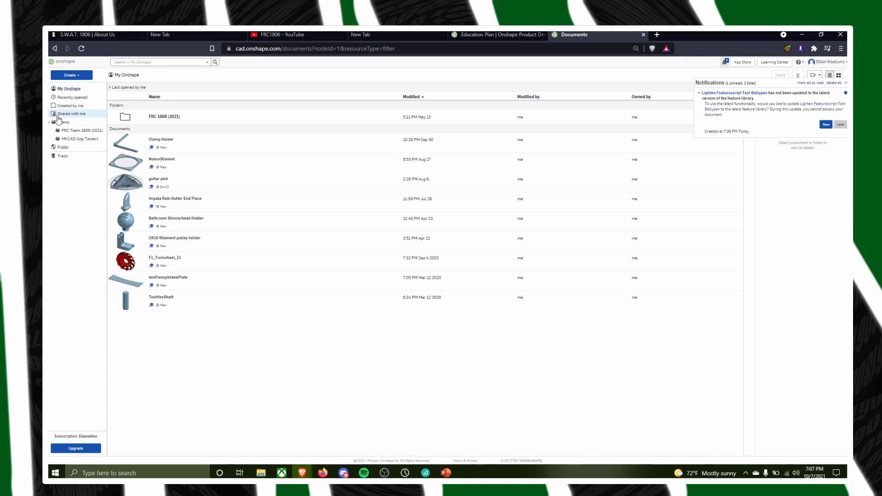
left_click(75, 131)
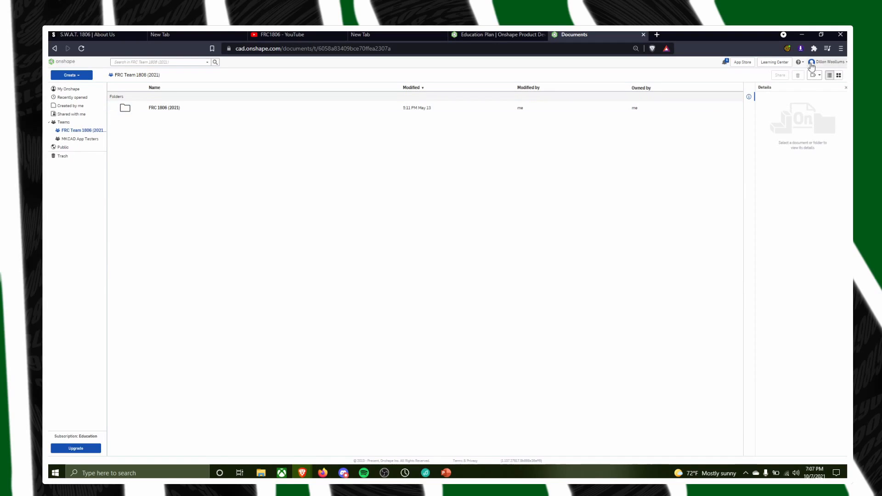
left_click(724, 65)
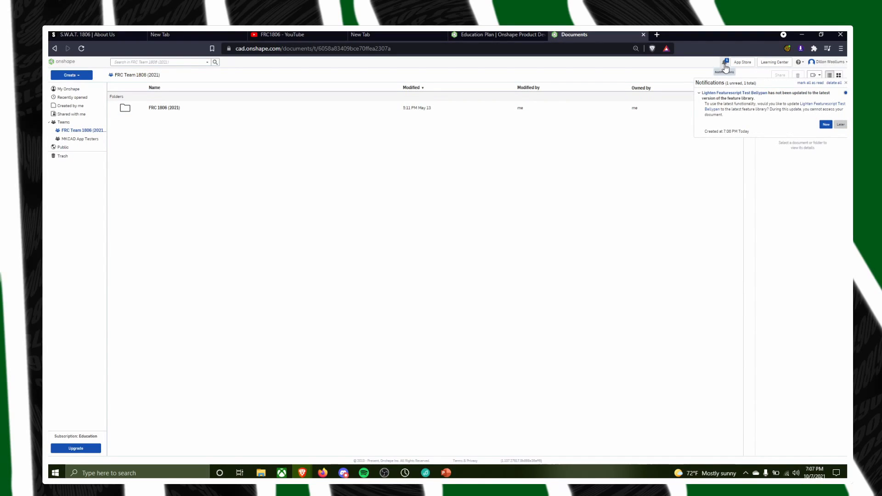
left_click(725, 67)
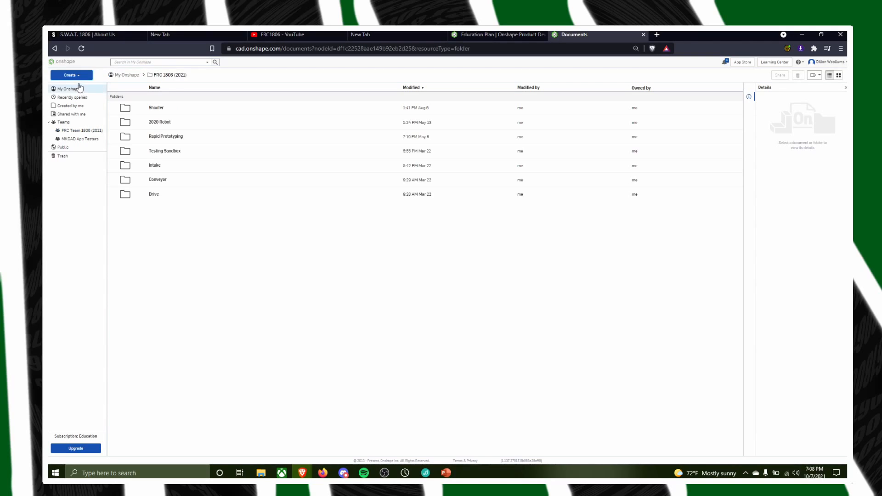
Create a folder named "Fall 2021 Rollers" inside the FRC 1806 (2021) folder
left_click(86, 78)
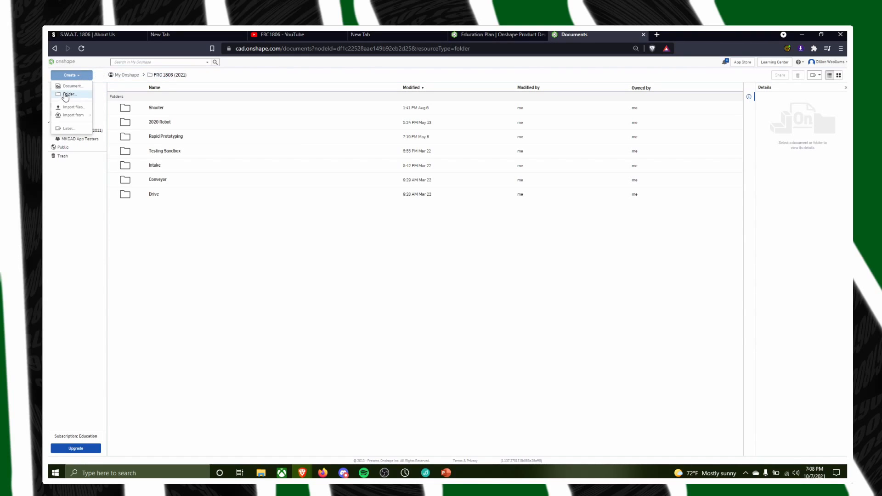
left_click(72, 75)
left_click(72, 77)
left_click(68, 94)
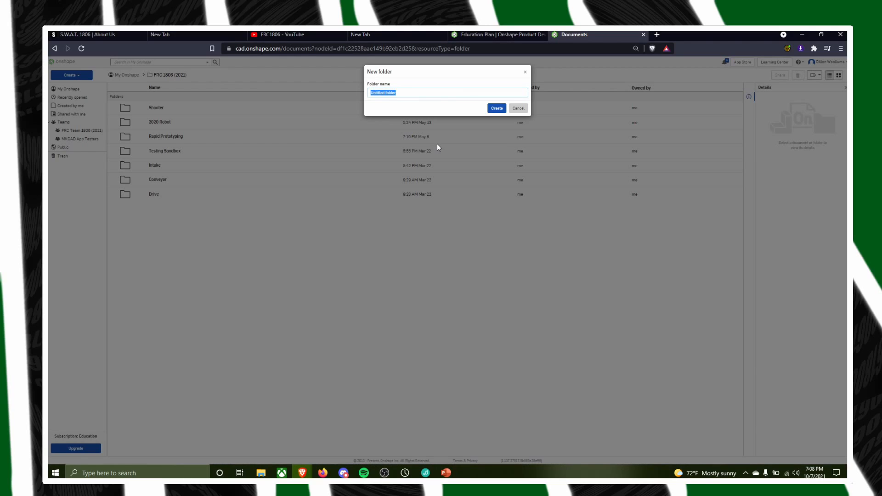
key("BackSpace")
type("Fall 2021 Rollers")
key("Return")
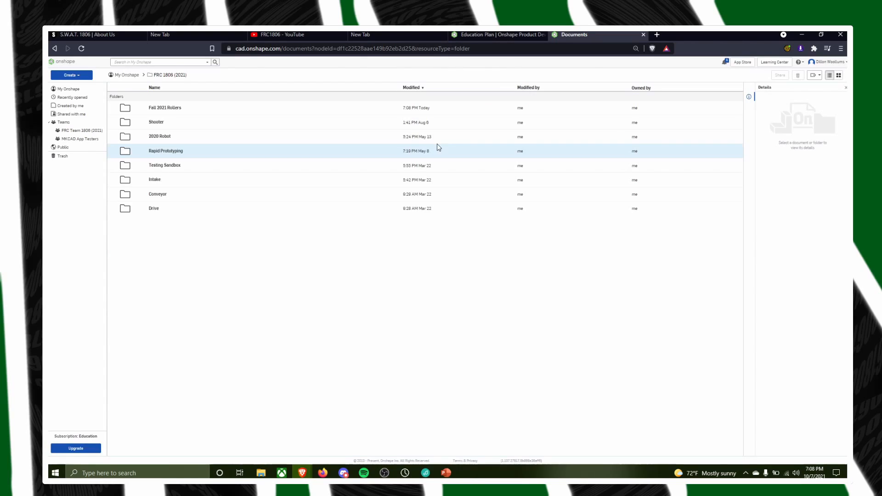
Create a document named "Crowned_Rollers_Example" inside the Fall 2021 Rollers folder
left_click(170, 110)
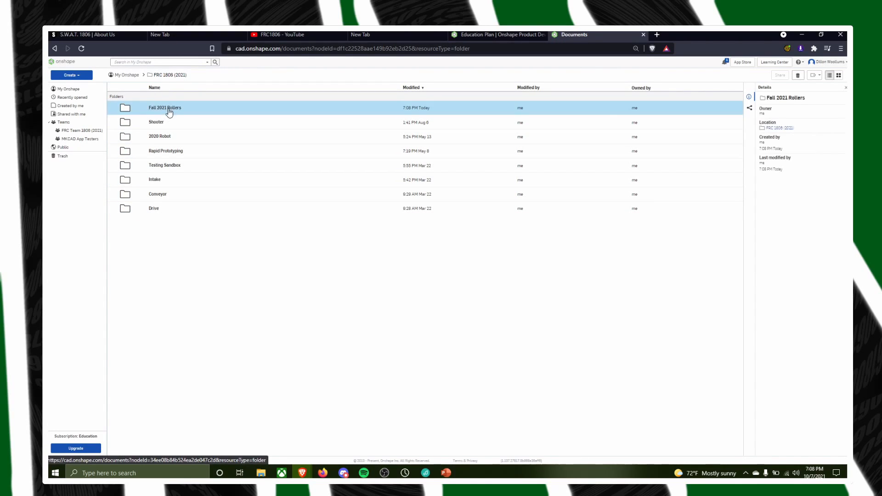
double_click(169, 110)
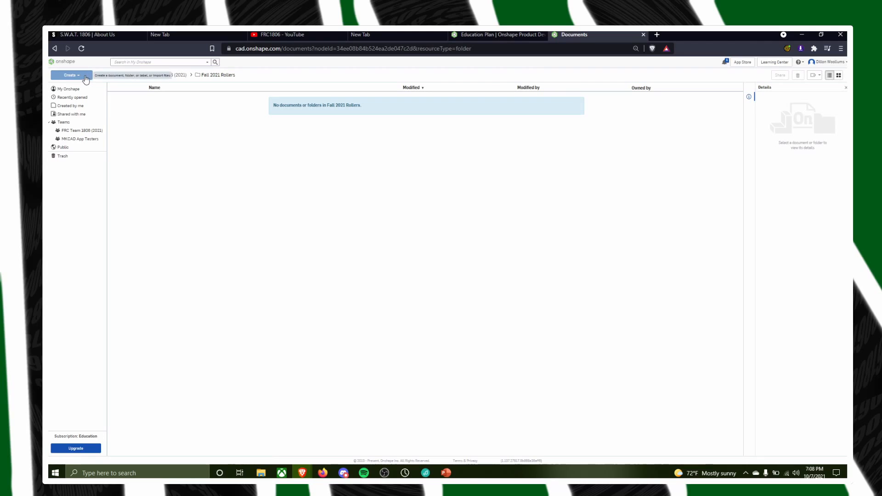
left_click(85, 78)
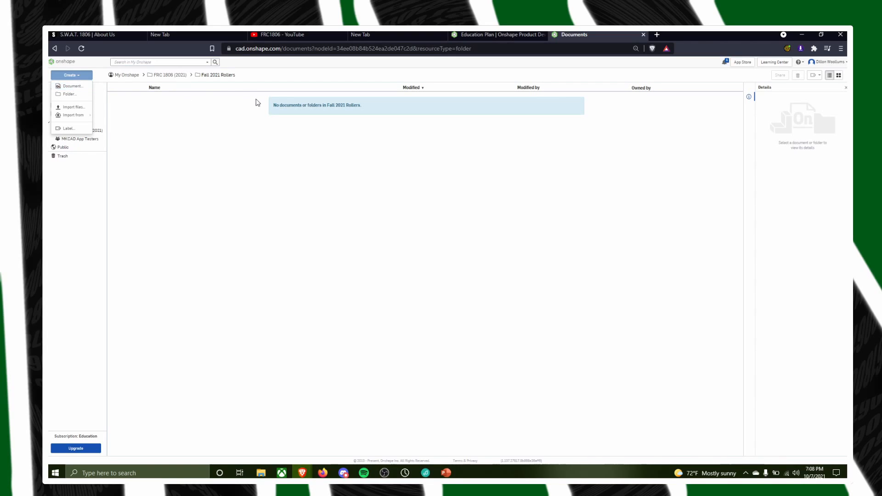
left_click(72, 86)
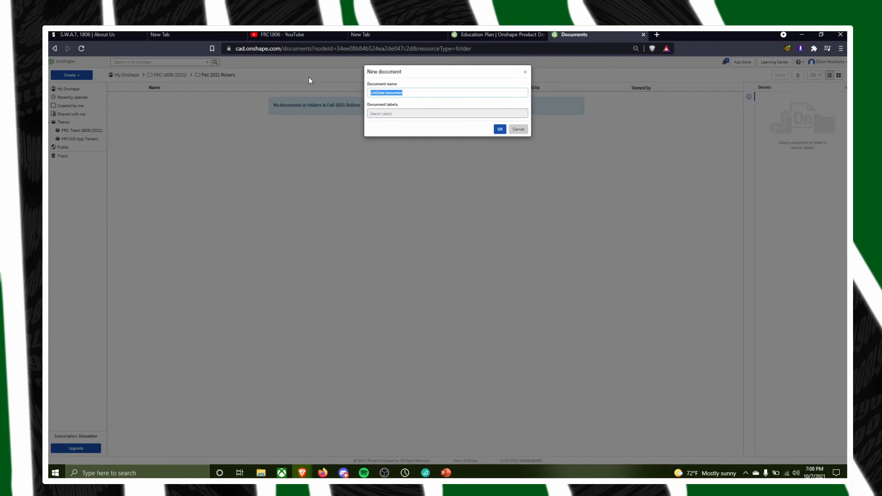
type("C")
type("rowned_")
type("Roller")
type("s_<YOUR_NAME")
type(">")
type("E")
key("Return")
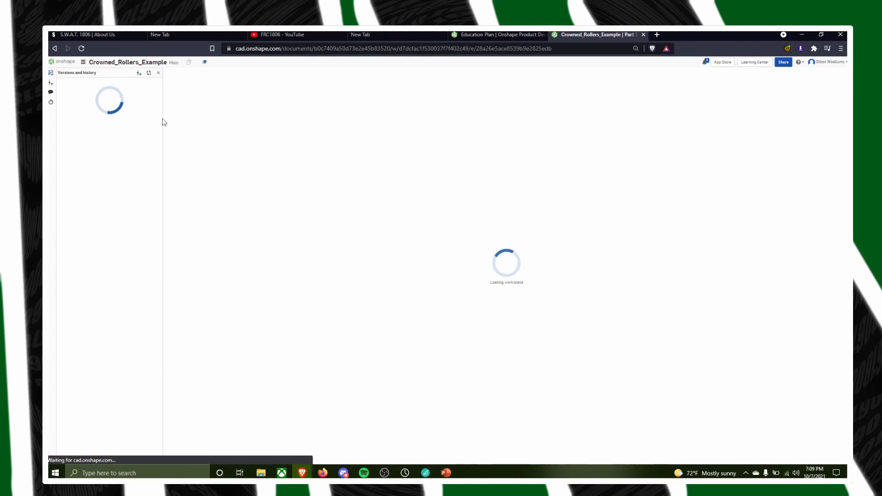
Return to the Fall 2021 Rollers folder and refresh its document list
left_click(55, 61)
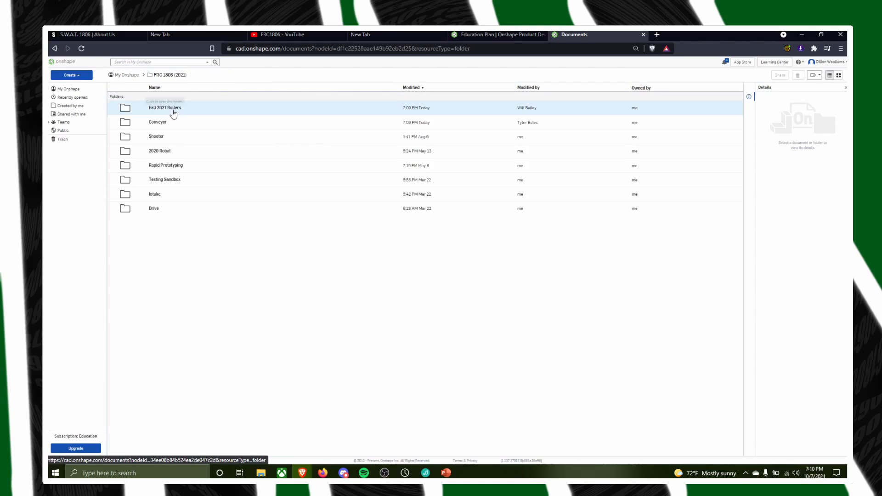
left_click(172, 110)
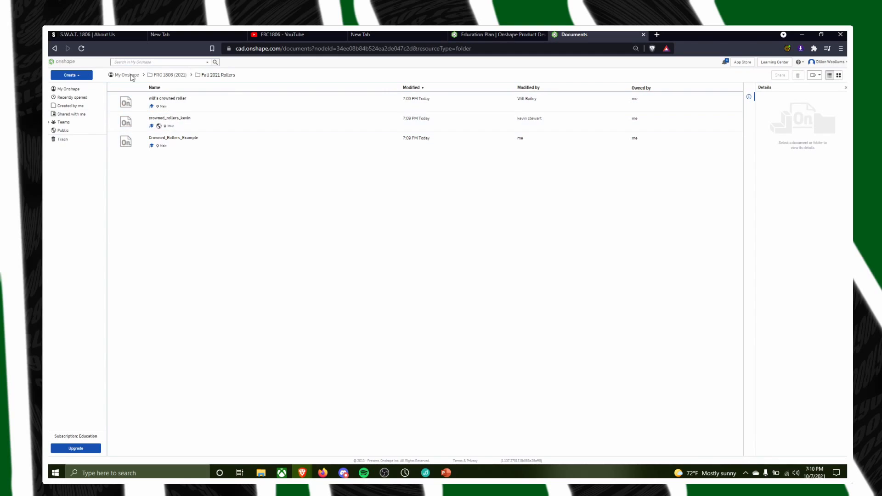
left_click(87, 49)
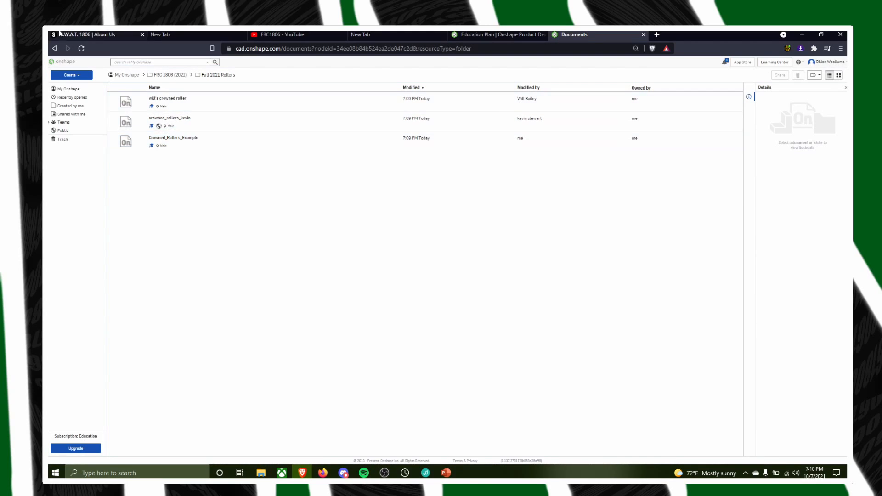
left_click(81, 48)
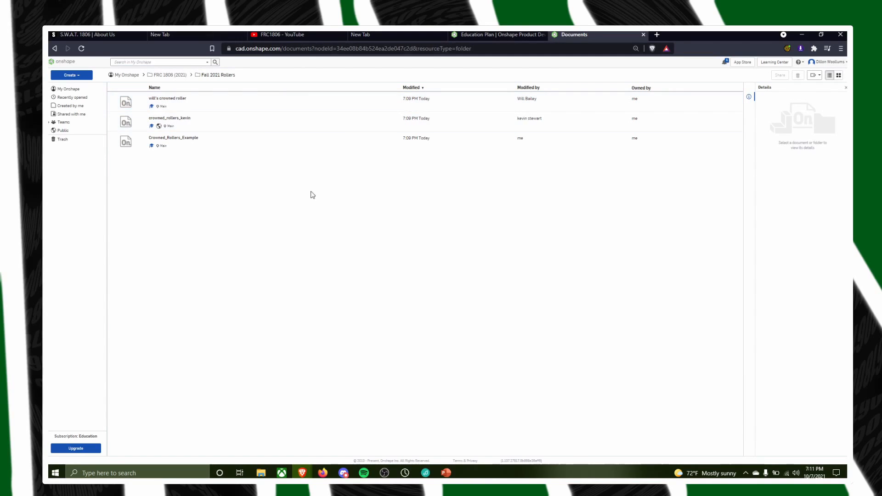
Open Crowned_Rollers_Example and look over its default planes, Assembly 1 and Part Studio 1
double_click(193, 140)
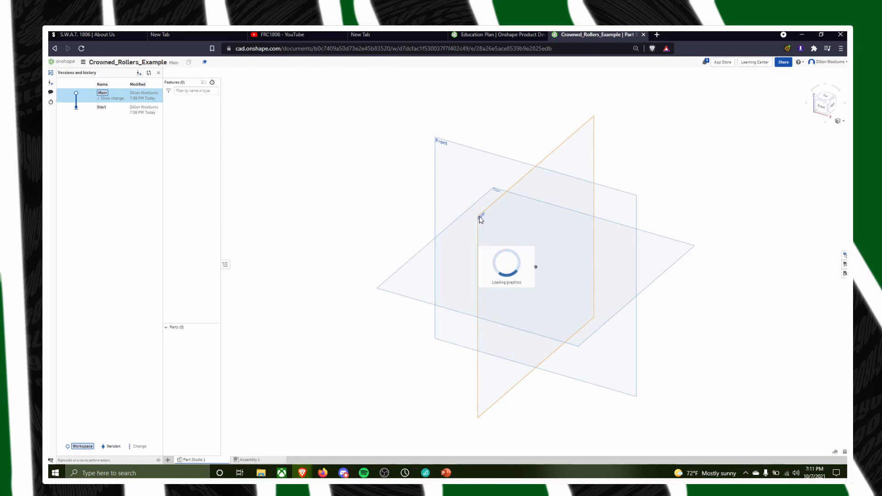
right_click_drag(629, 431, 595, 378)
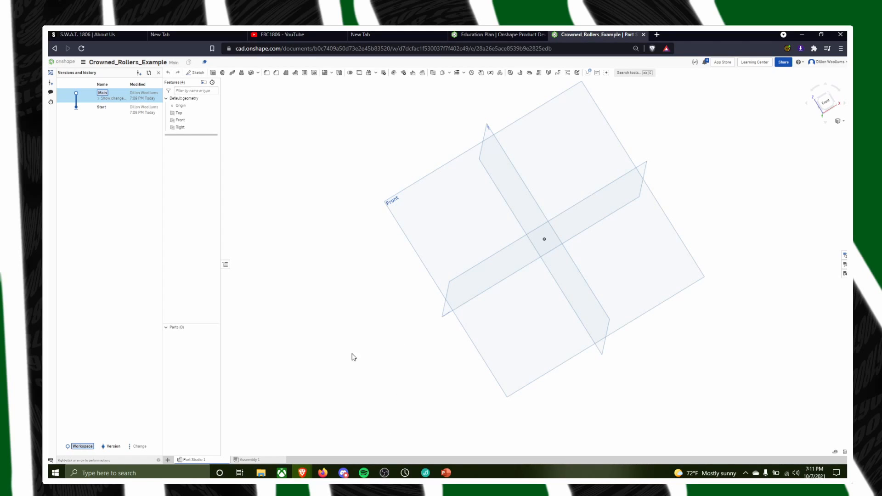
left_click(270, 462)
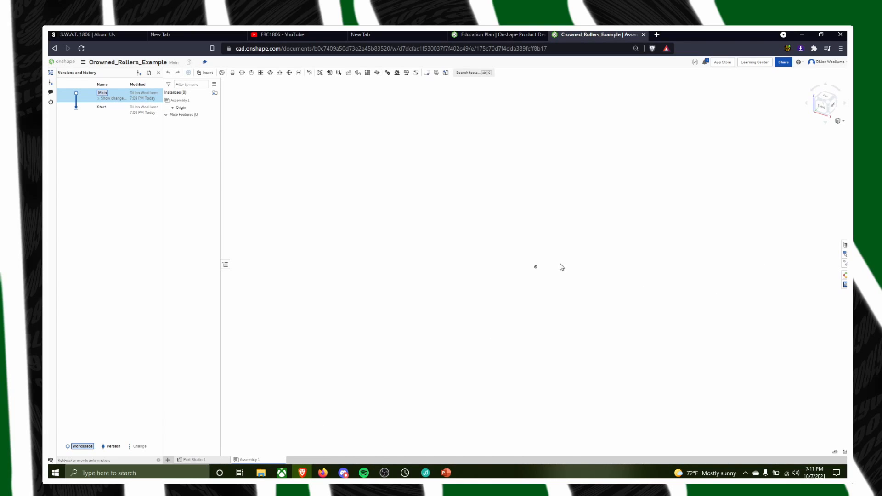
left_click(205, 460)
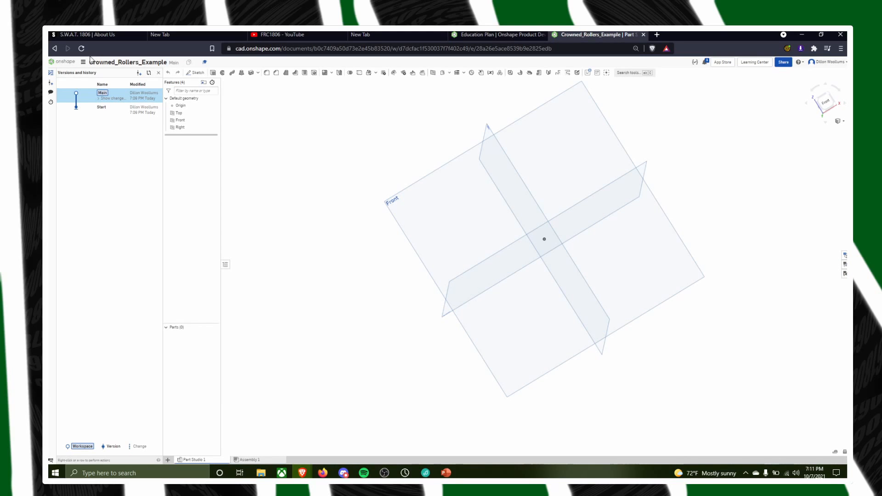
Move the stray crowned rollers document from the FRC 1806 (2021) folder into Fall 2021 Rollers
left_click(65, 64)
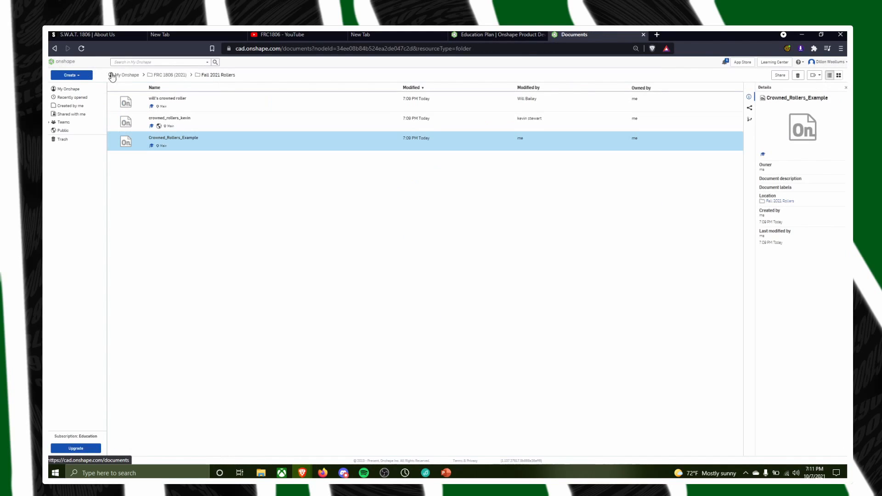
left_click(171, 75)
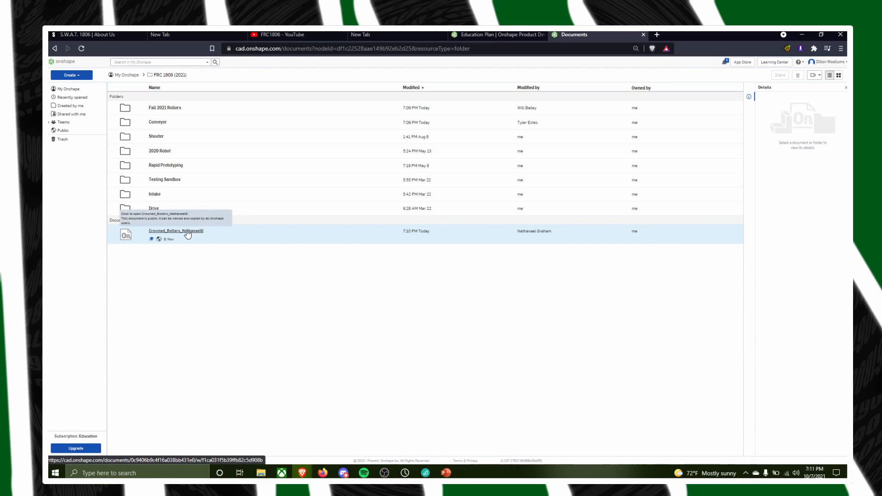
left_click_drag(195, 232, 197, 108)
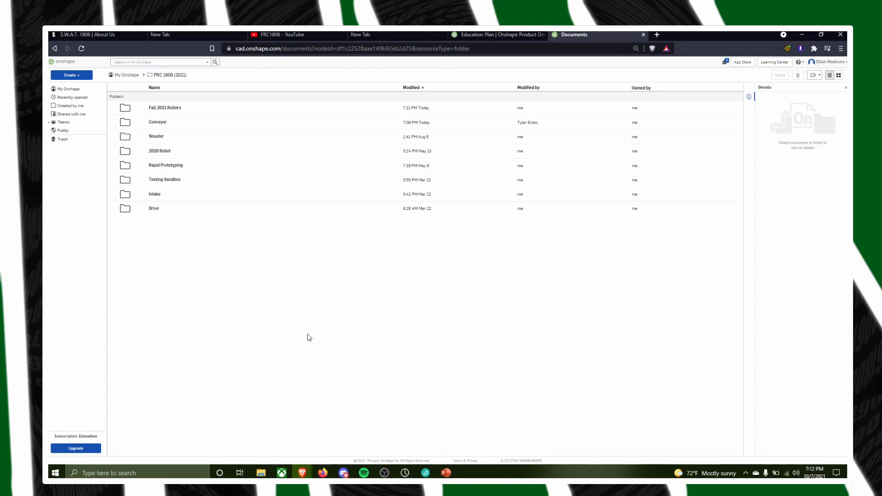
Open the Fall 2021 Rollers folder to review its documents, and check the notifications
left_click(164, 108)
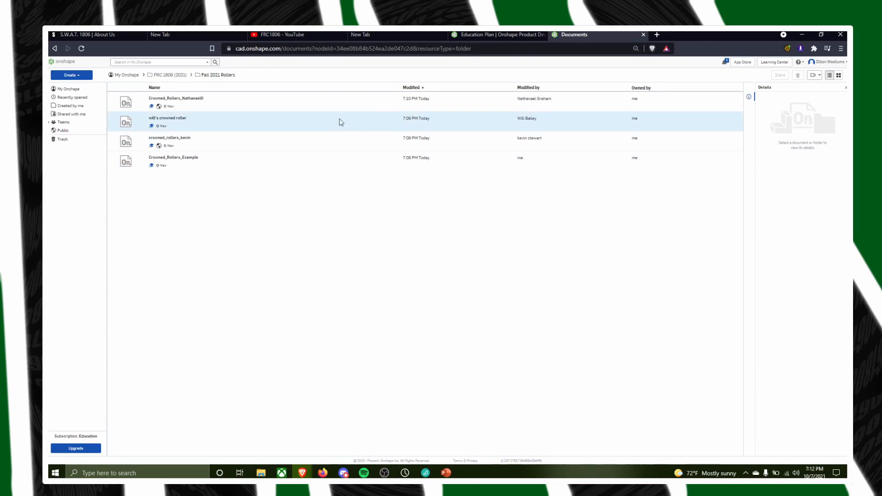
left_click(724, 64)
left_click(723, 65)
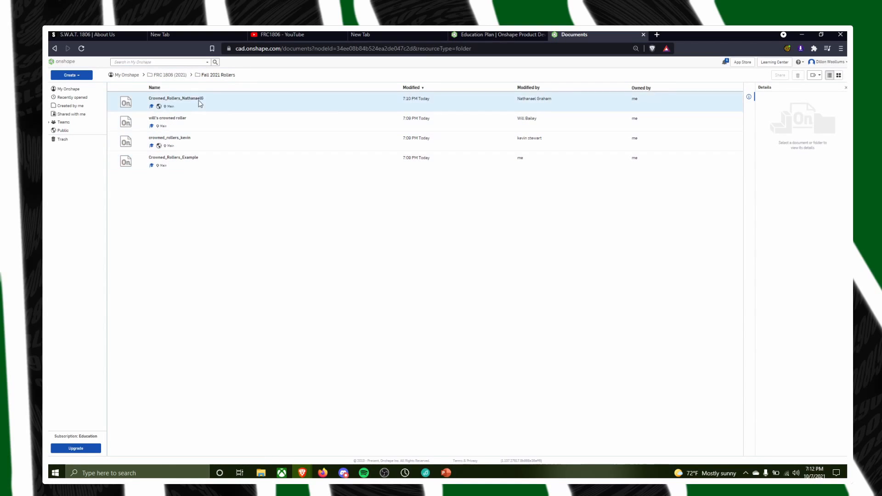
Look into the Intake and Drive folders of FRC 1806 (2021), and return to the Fall 2021 Rollers folder
left_click(175, 77)
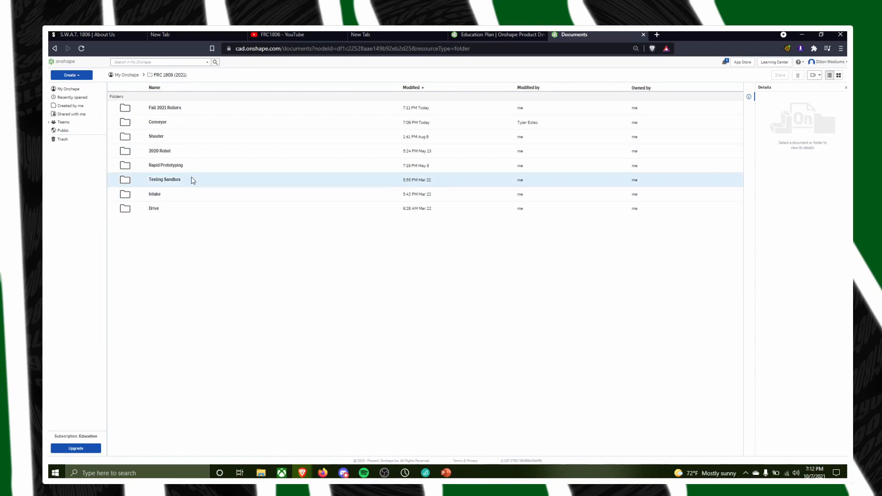
double_click(162, 197)
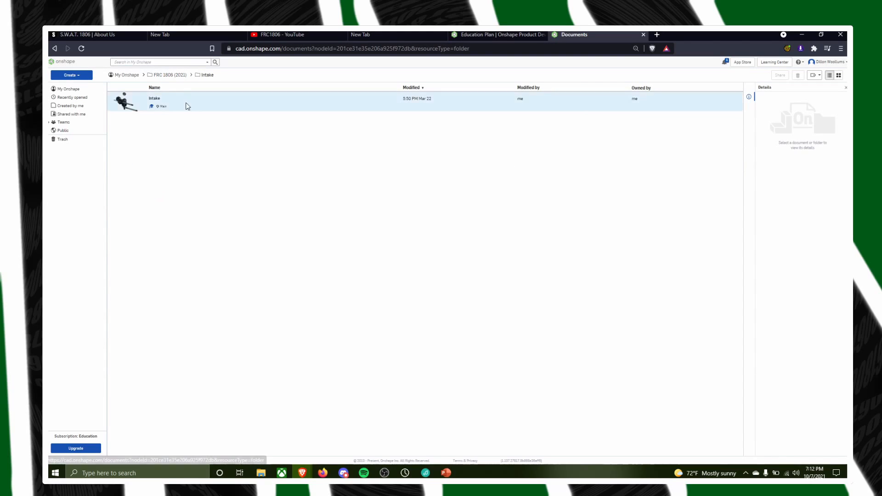
left_click(168, 76)
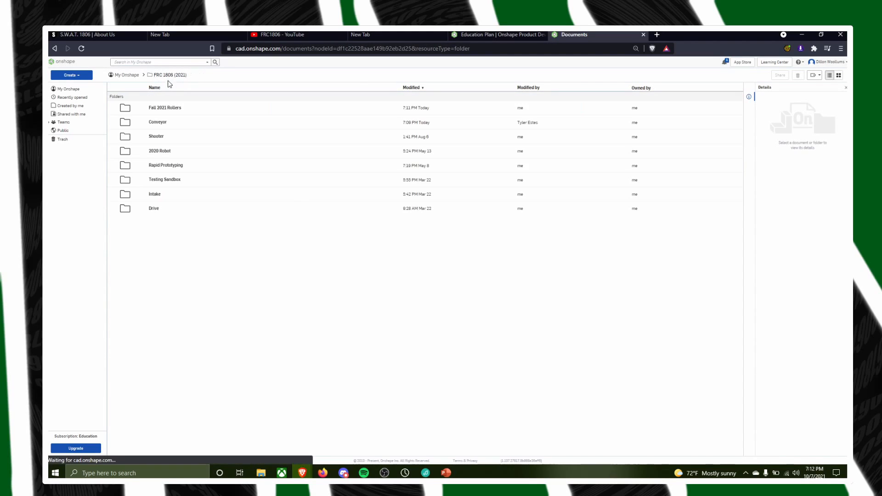
double_click(155, 213)
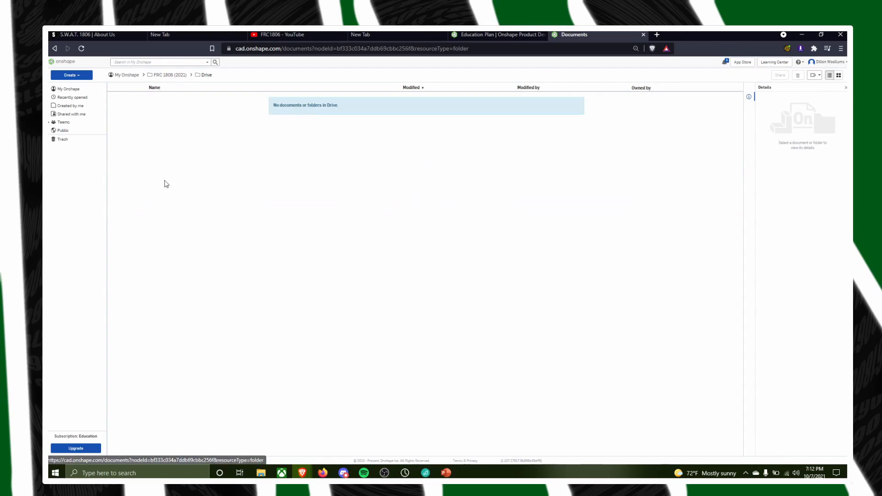
left_click(170, 76)
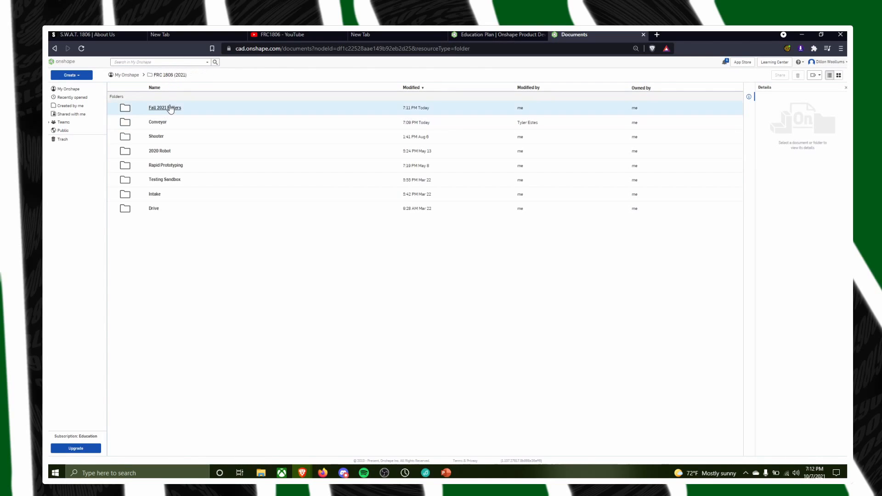
double_click(173, 109)
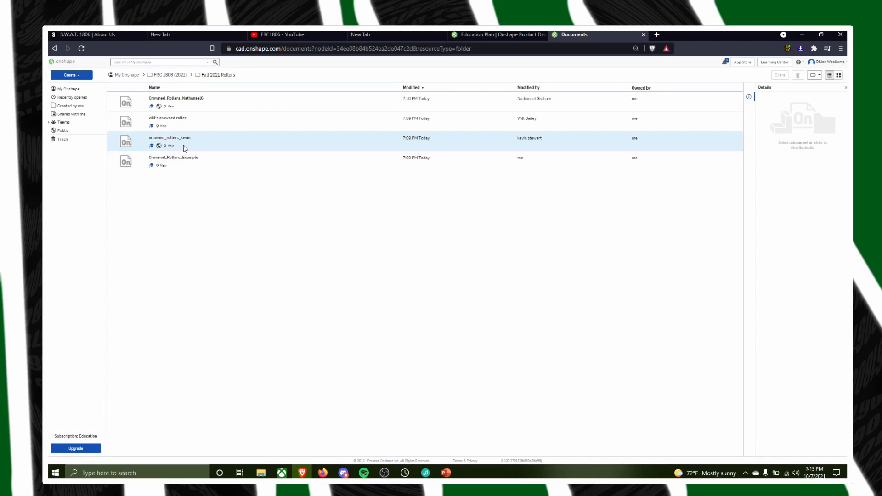
Open Crowned_Rollers_Example and rename Part Studio 1 as Flat Roller in its properties
left_click(197, 158)
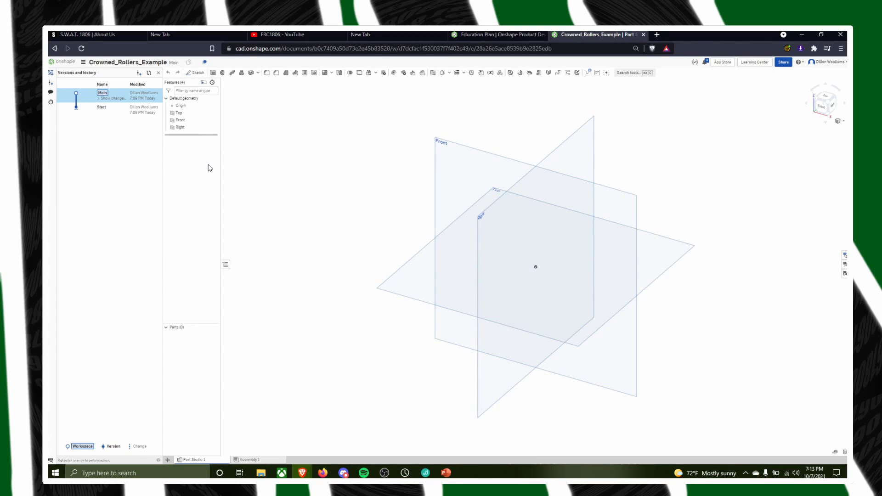
right_click_drag(729, 422, 551, 405)
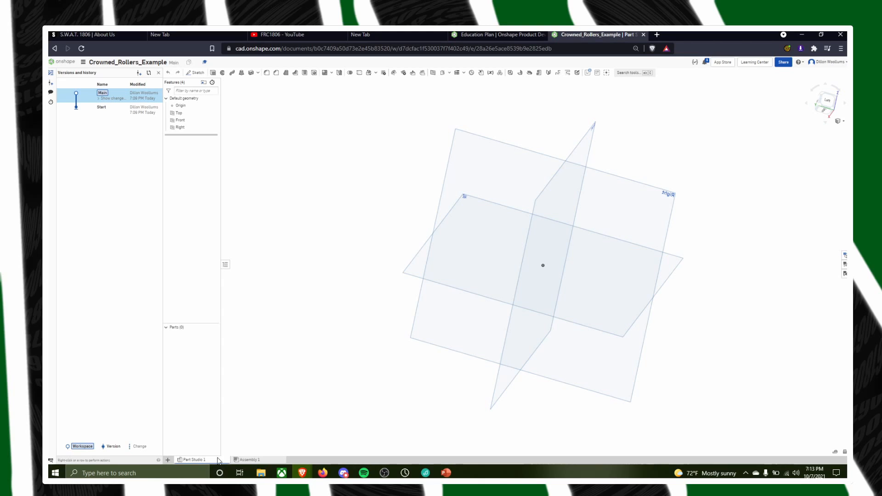
right_click(192, 460)
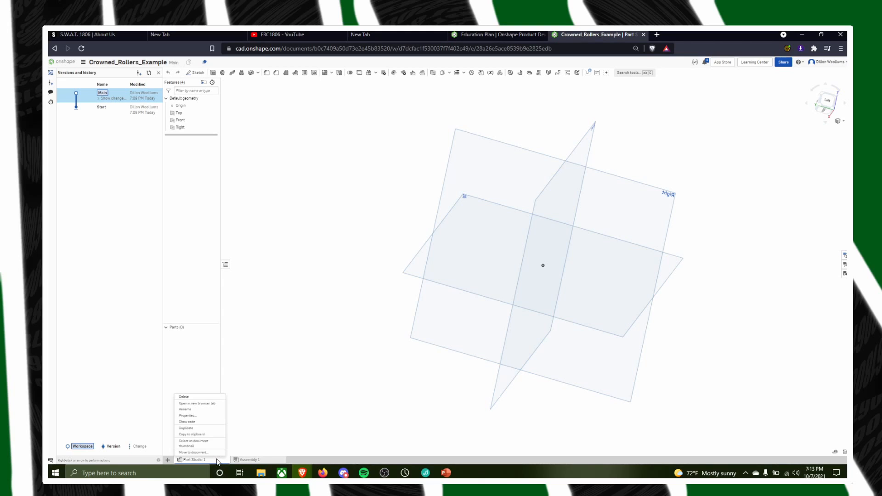
left_click(203, 416)
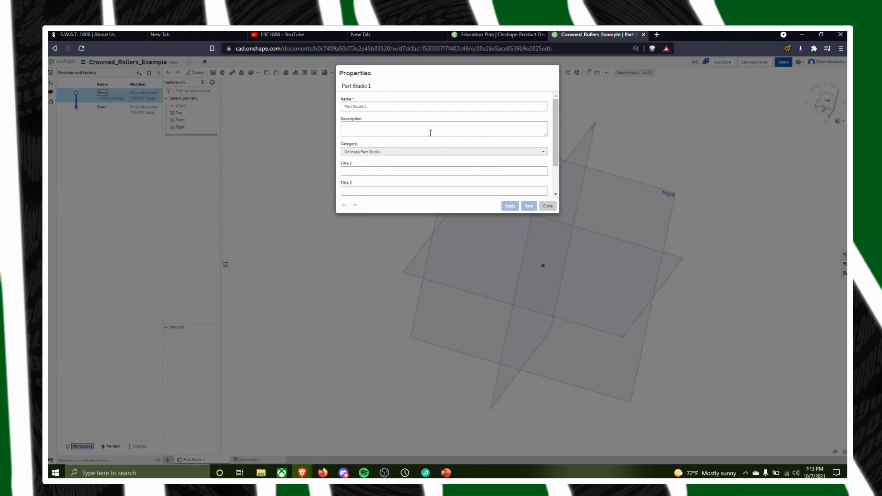
scroll(387, 153, "down", 2)
scroll(391, 165, "up", 2)
type("F")
scroll(414, 164, "down", 1)
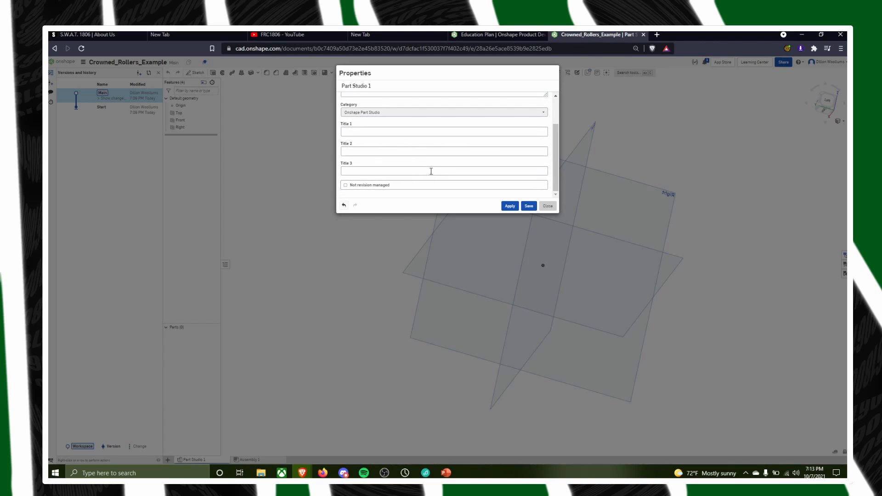
left_click(509, 204)
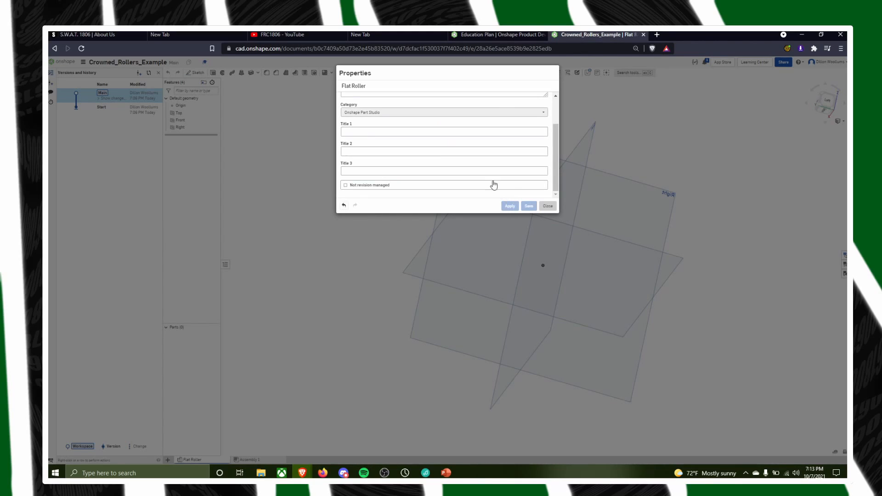
scroll(393, 116, "up", 3)
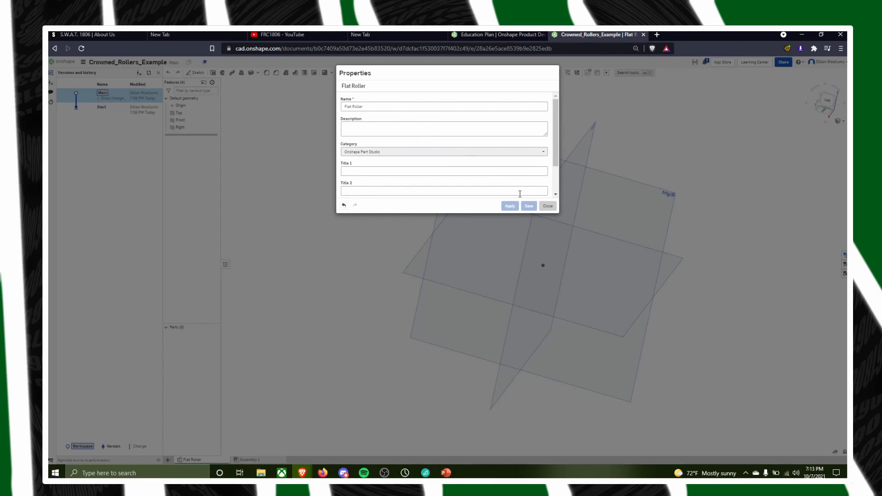
left_click(548, 205)
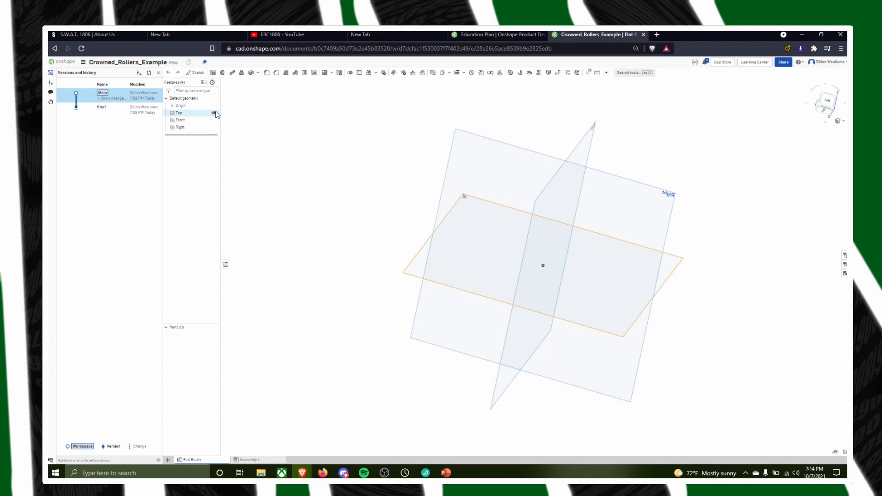
Examine the default Top, Front and Right planes from different directions, including the standard top view and rotated views
right_click_drag(781, 307, 526, 288)
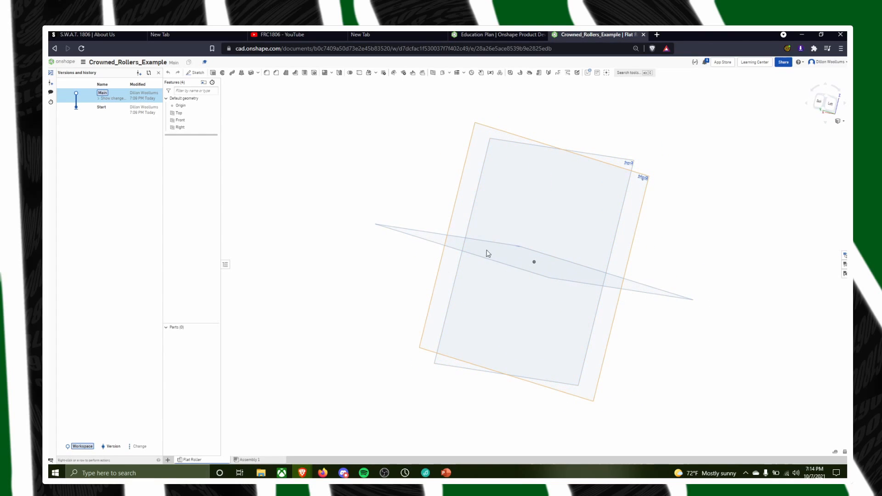
right_click_drag(596, 258, 597, 307)
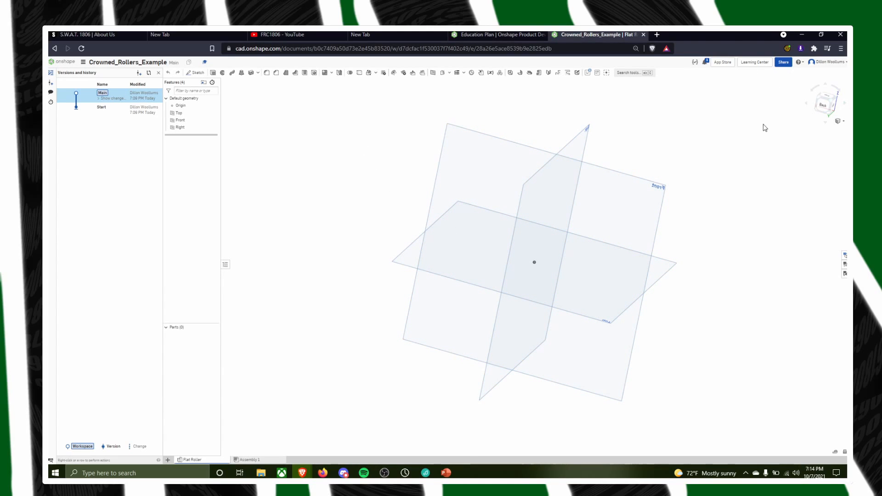
left_click(827, 96)
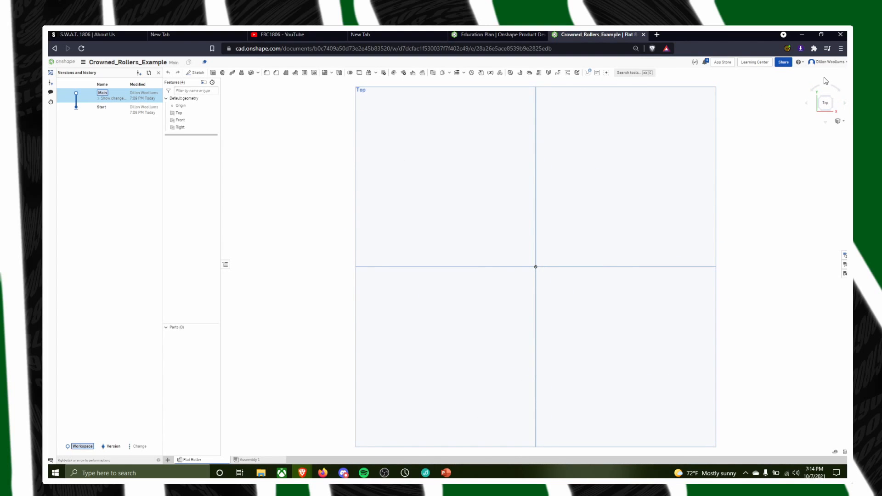
left_click(826, 83)
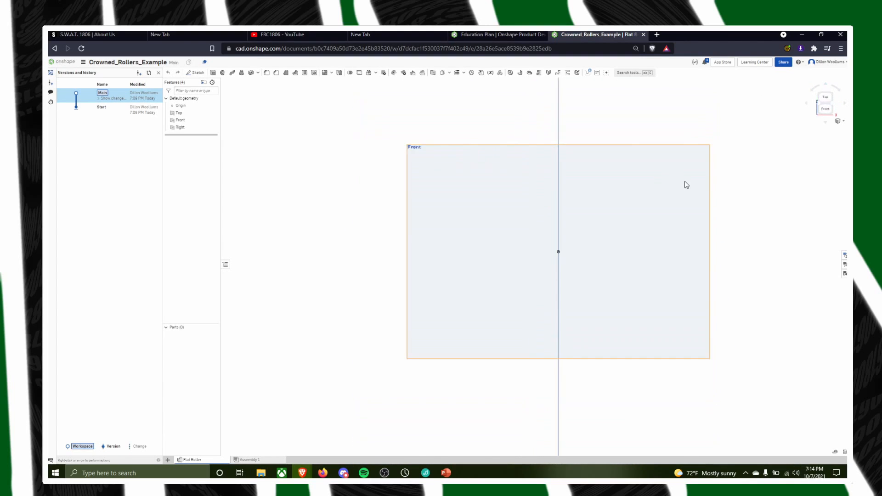
right_click_drag(464, 301, 776, 157)
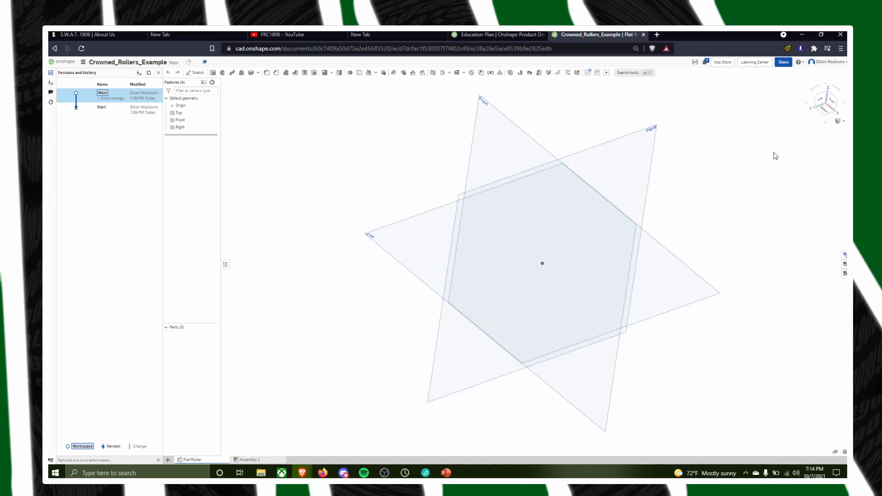
left_click(833, 111)
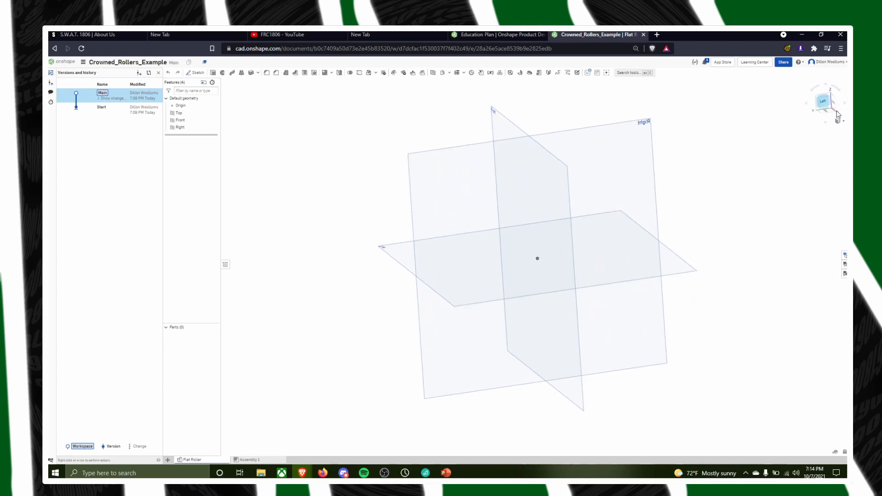
right_click_drag(837, 114, 725, 98)
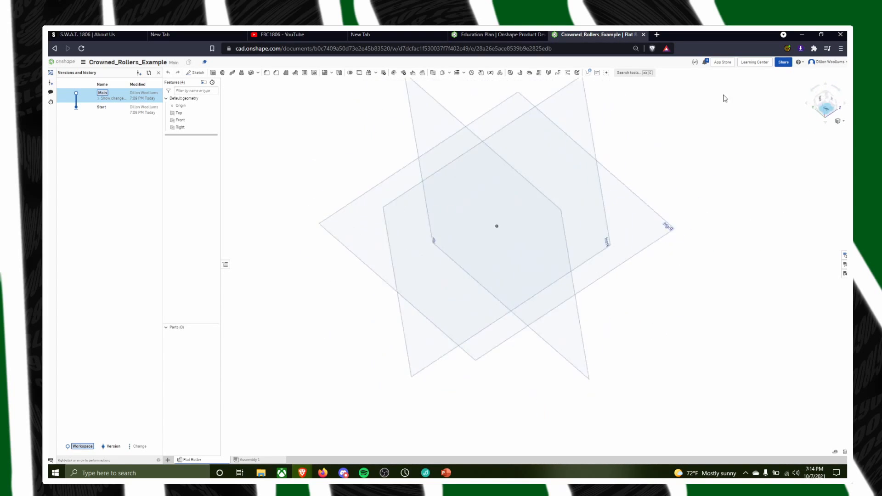
left_click_drag(724, 99, 822, 87)
left_click(825, 83)
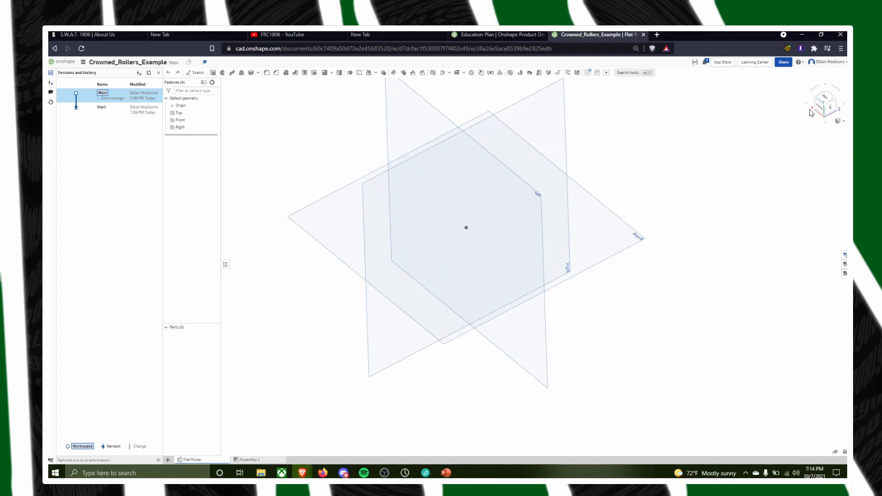
left_click(810, 109)
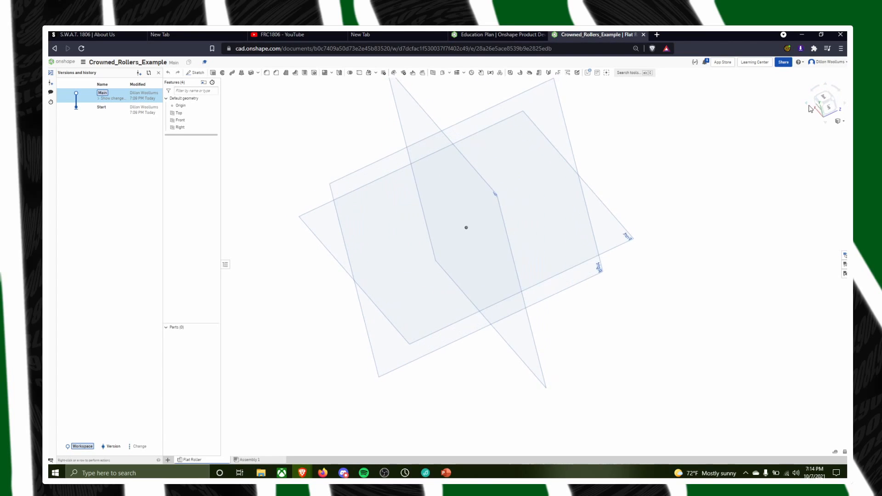
left_click(827, 123)
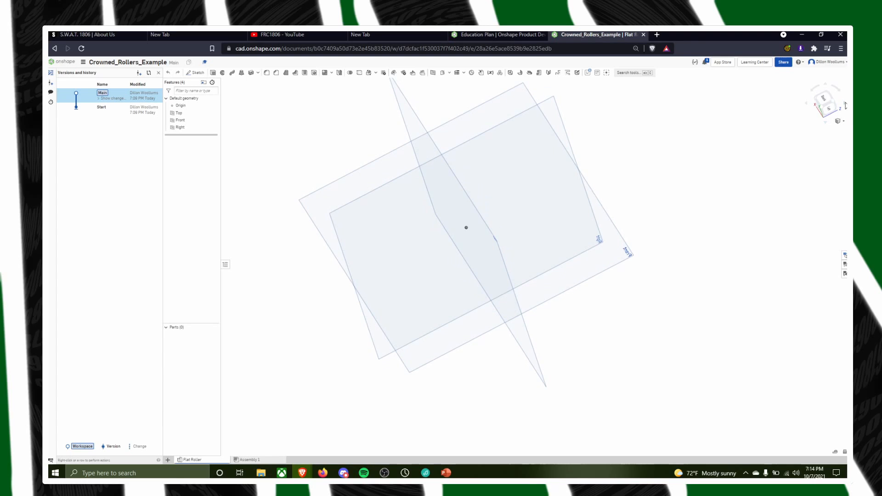
left_click(845, 105)
left_click(828, 87)
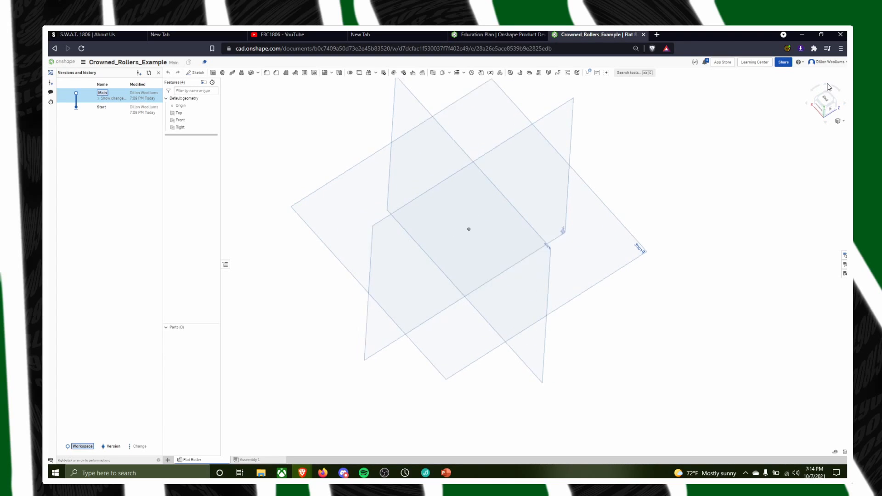
left_click(822, 84)
left_click(822, 85)
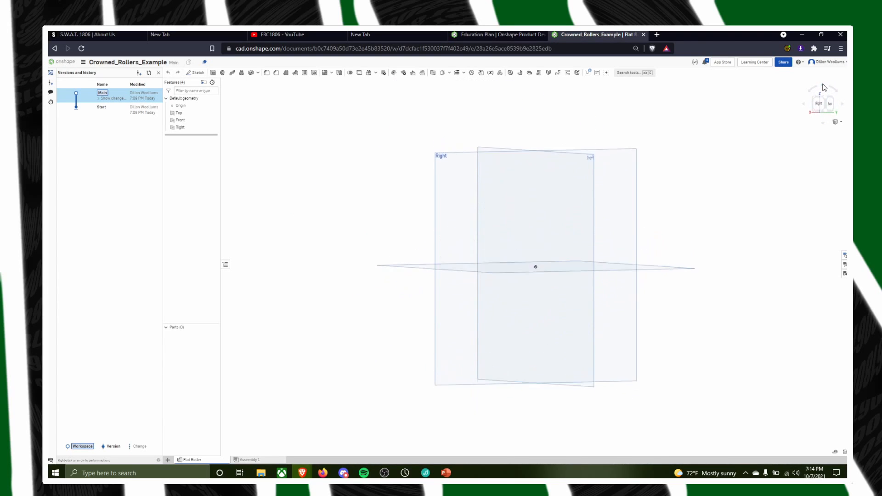
left_click(823, 85)
left_click(823, 85)
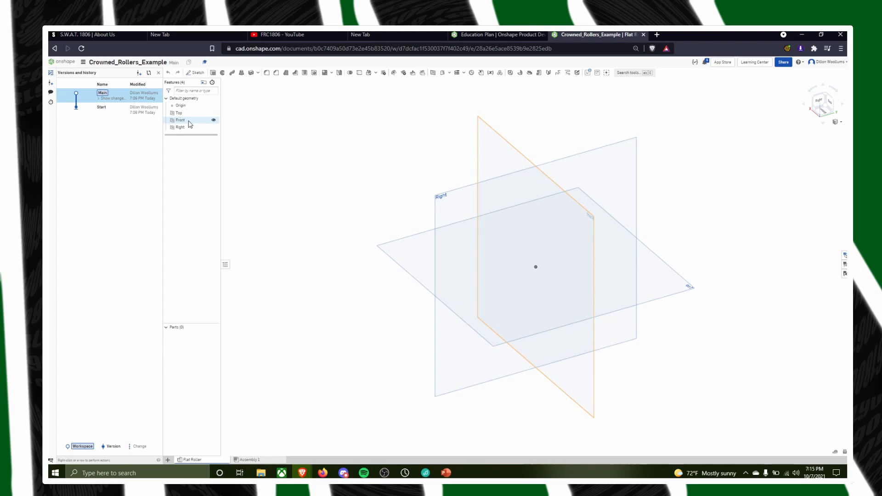
Hide the Front and Right planes and start a sketch on the Top plane, viewed face-on
left_click(214, 121)
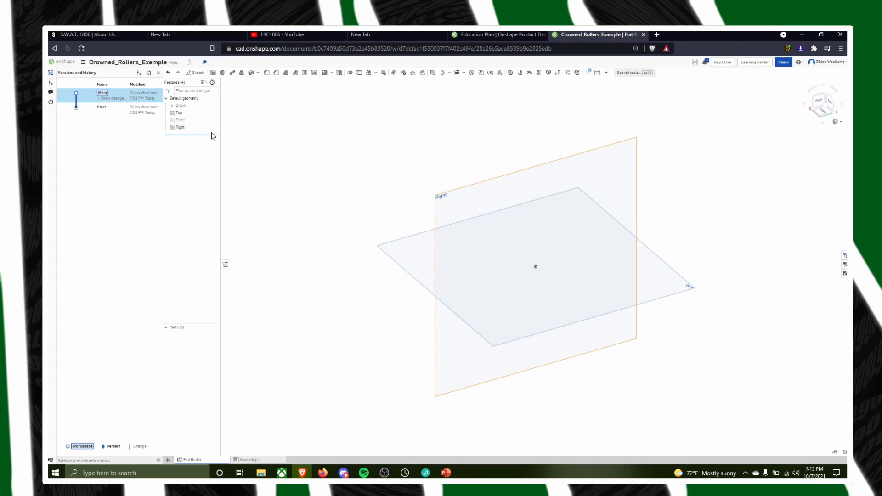
left_click(213, 127)
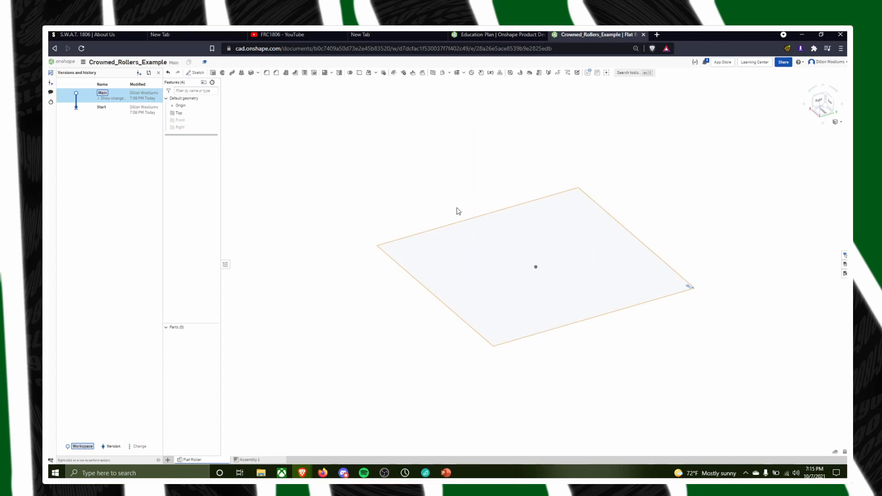
left_click(192, 73)
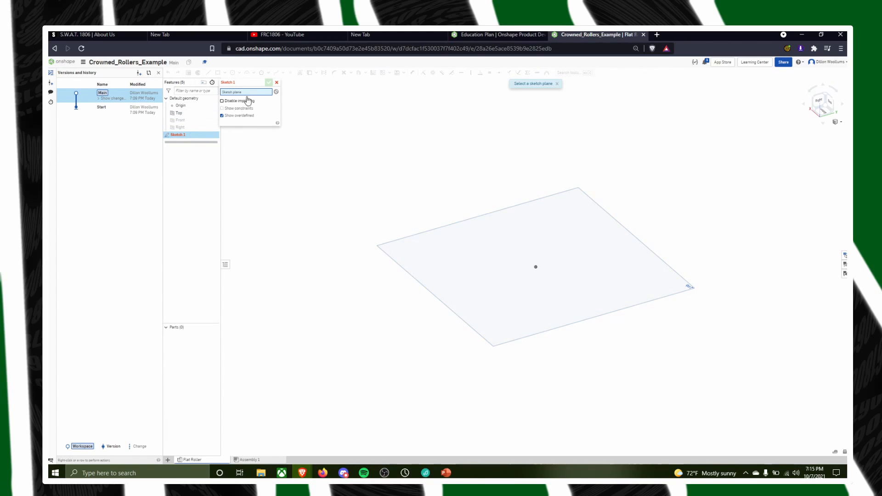
left_click(606, 251)
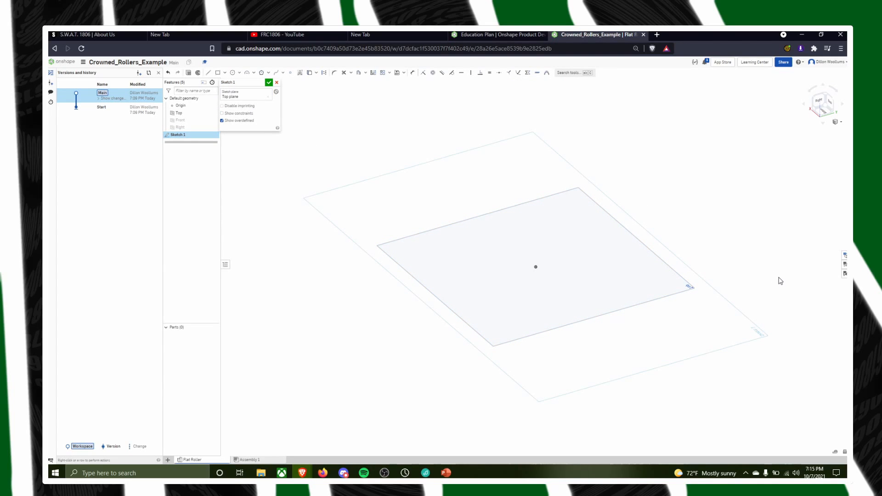
mouse_move(780, 281)
right_mouse_down()
mouse_move(752, 256)
mouse_move(779, 335)
mouse_move(724, 328)
mouse_move(778, 291)
mouse_move(675, 299)
mouse_move(666, 382)
mouse_move(570, 397)
mouse_move(598, 463)
mouse_move(638, 358)
mouse_move(576, 367)
mouse_move(618, 347)
right_mouse_up()
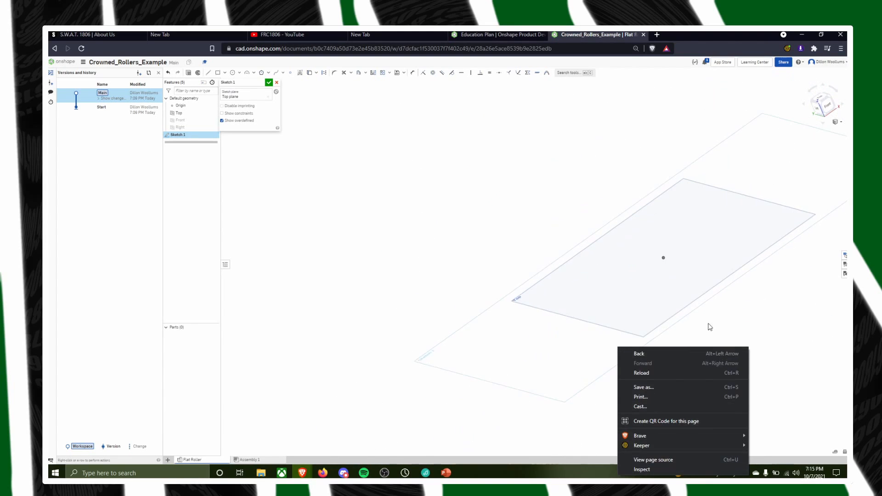
left_click(710, 327)
key("n")
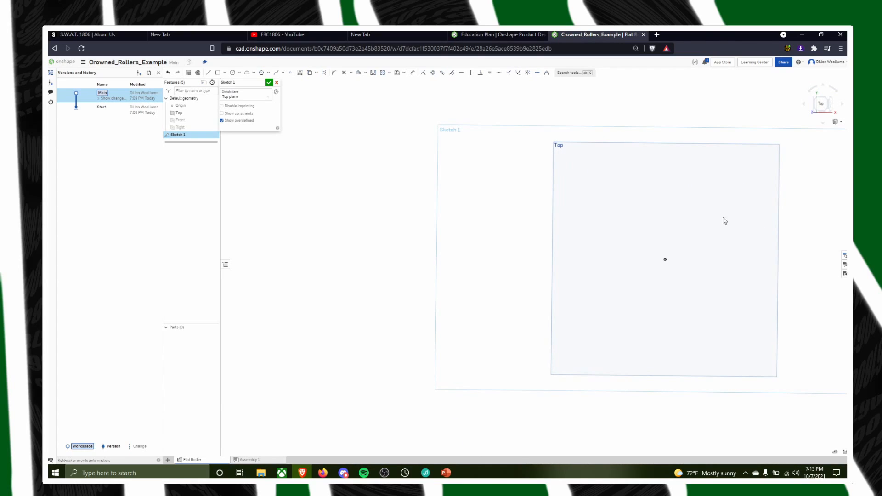
scroll(714, 137, "down", 1)
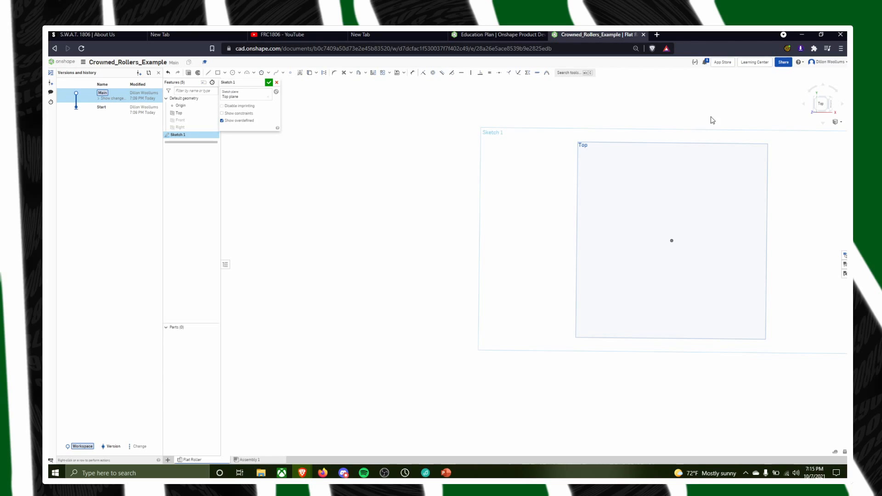
mouse_move(712, 120)
middle_mouse_down()
mouse_move(443, 142)
mouse_move(600, 155)
mouse_move(356, 158)
mouse_move(523, 168)
mouse_move(299, 147)
mouse_move(374, 161)
middle_mouse_up()
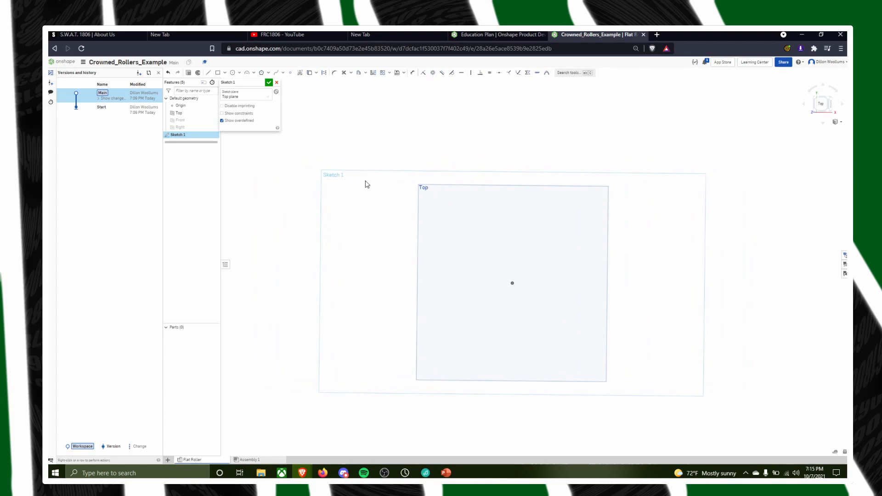
Close and reopen Sketch 1, and draw a centre-point circle about 4.96 in in diameter on the origin
left_click(269, 83)
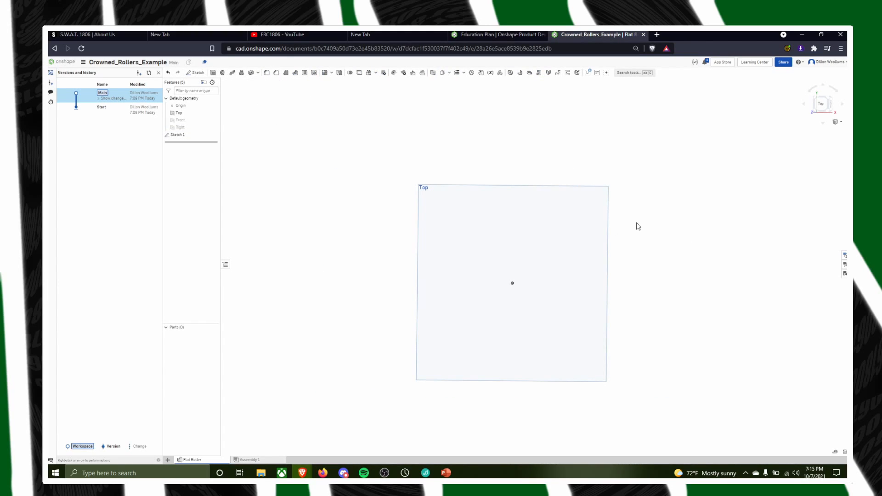
double_click(185, 136)
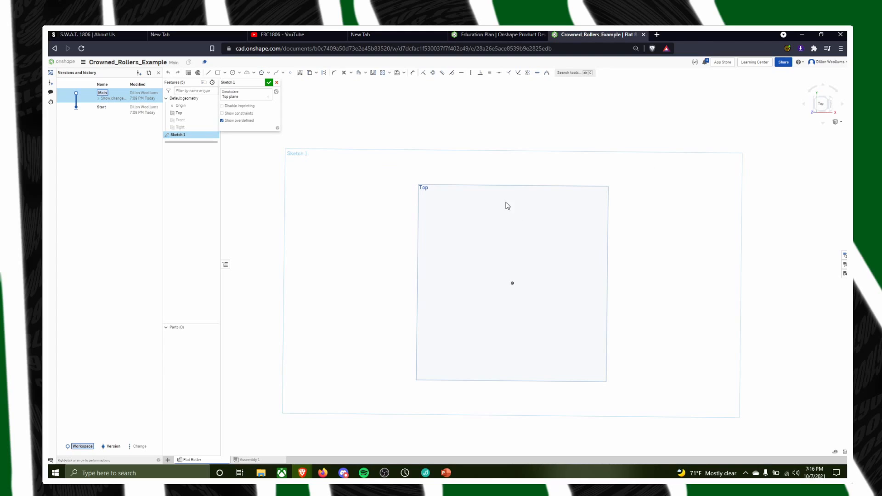
left_click(233, 73)
left_click(512, 283)
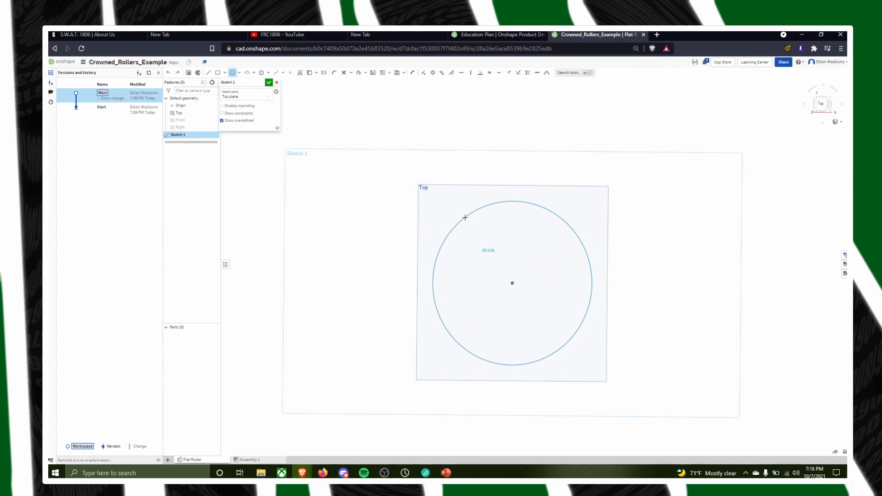
left_click(466, 220)
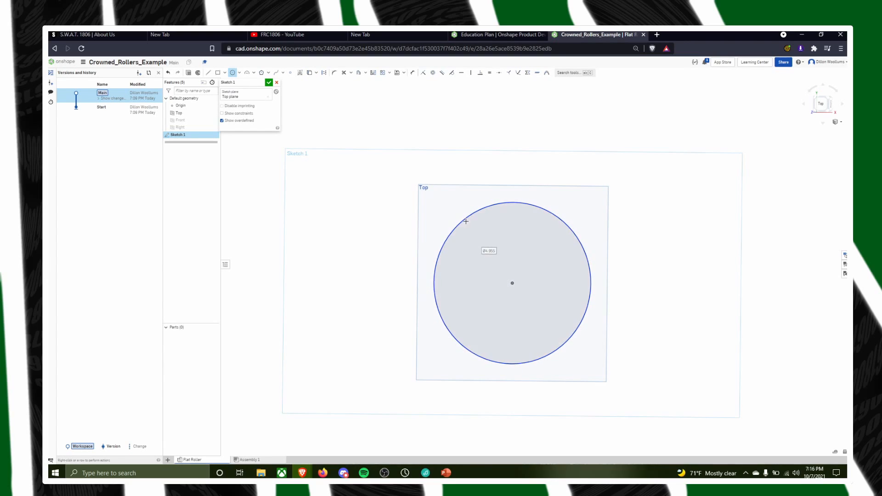
left_click(239, 73)
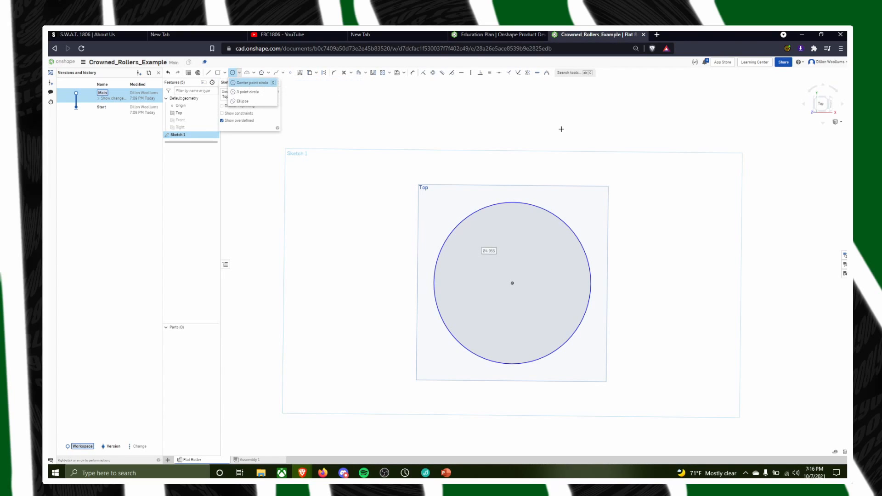
left_click(269, 86)
left_click(564, 124)
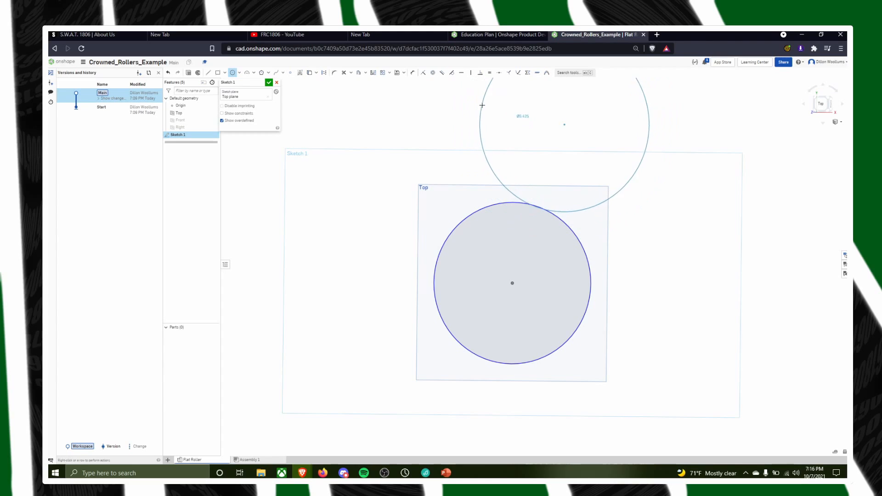
key("Escape")
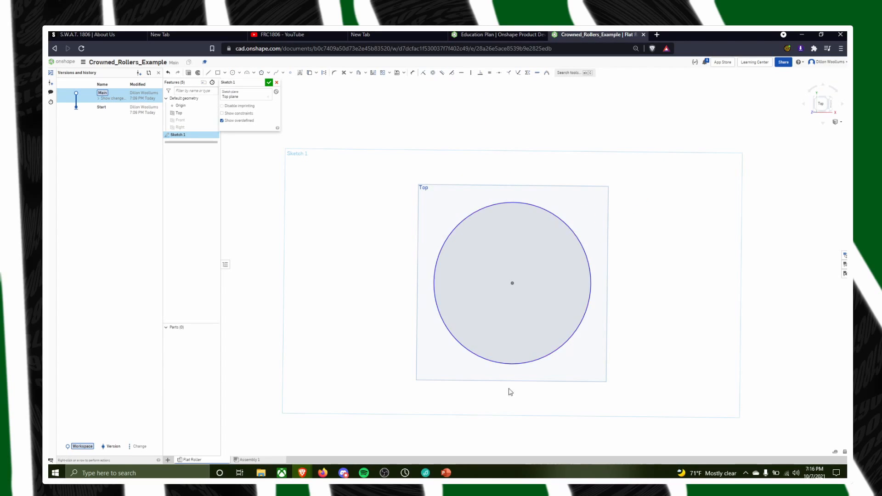
Dimension the circle's diameter and set it to 2.69 in
left_click(413, 74)
key("d")
left_click(559, 216)
left_click(316, 217)
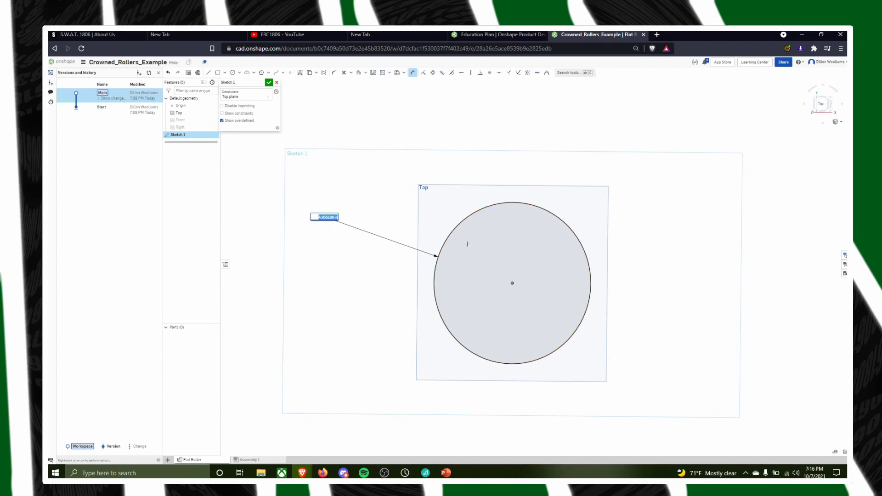
key("Return")
left_click(413, 72)
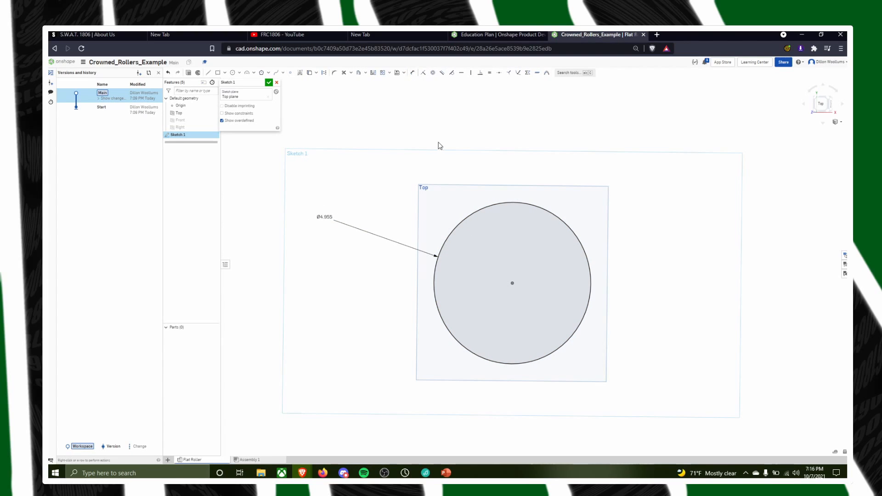
double_click(325, 216)
type("2.69")
key("Return")
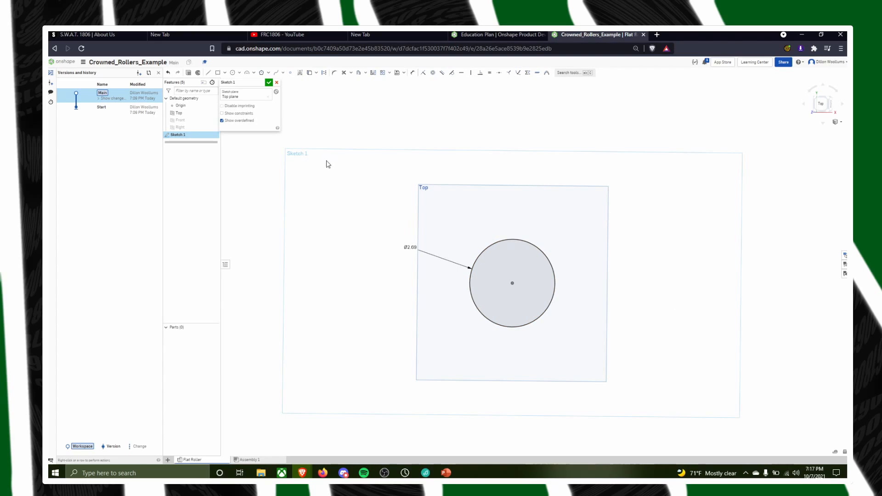
Look through the properties of the Flat Roller part studio, and close them without changing anything
right_click(271, 248)
right_click_drag(762, 358, 767, 362)
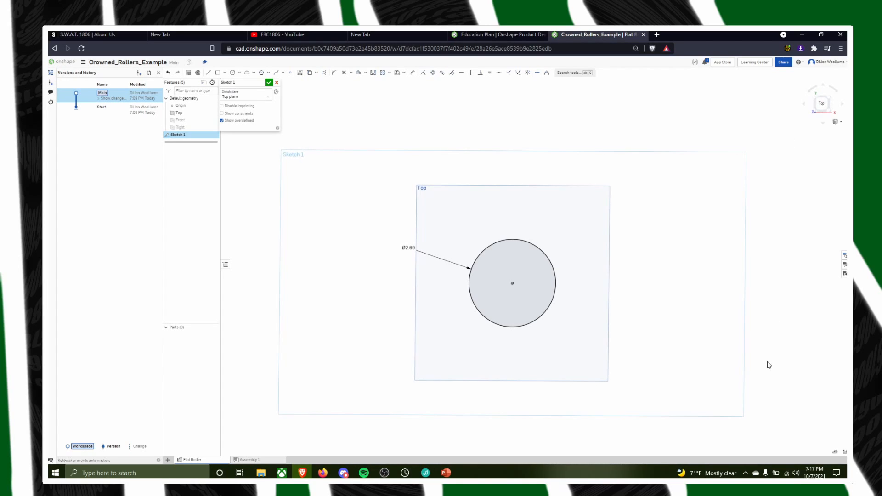
right_click(201, 462)
right_click(198, 460)
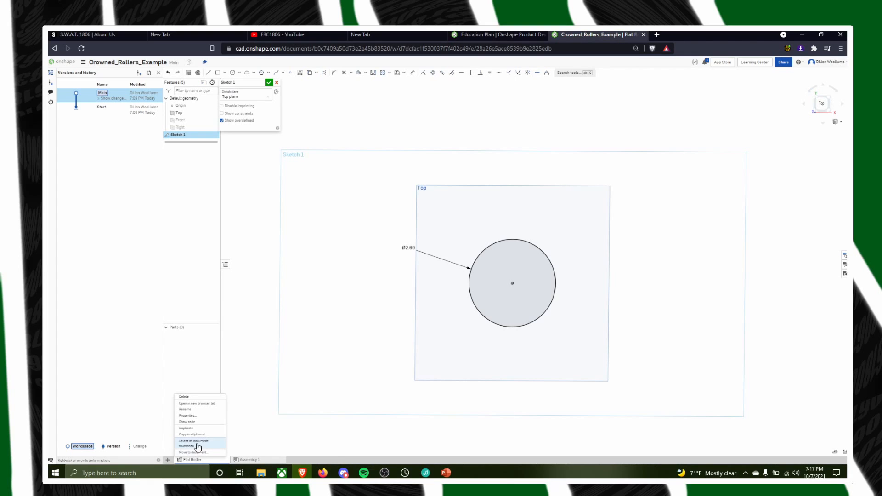
left_click(202, 416)
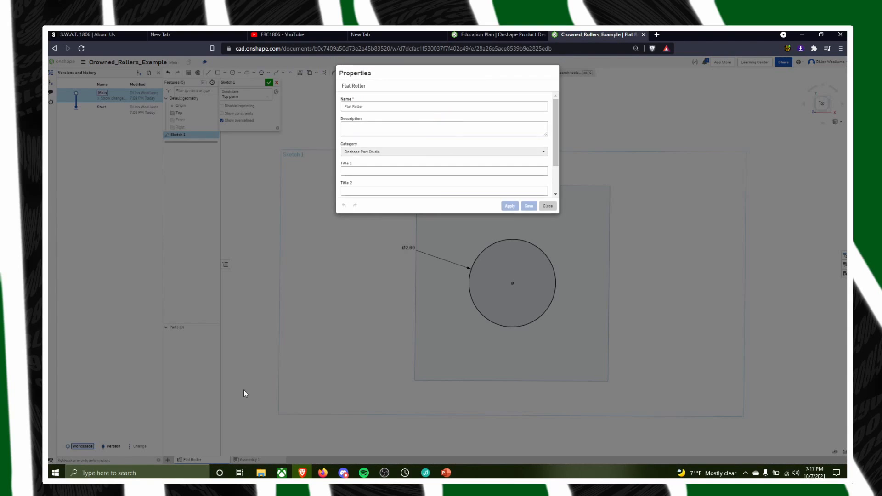
scroll(448, 147, "down", 1)
scroll(447, 163, "up", 1)
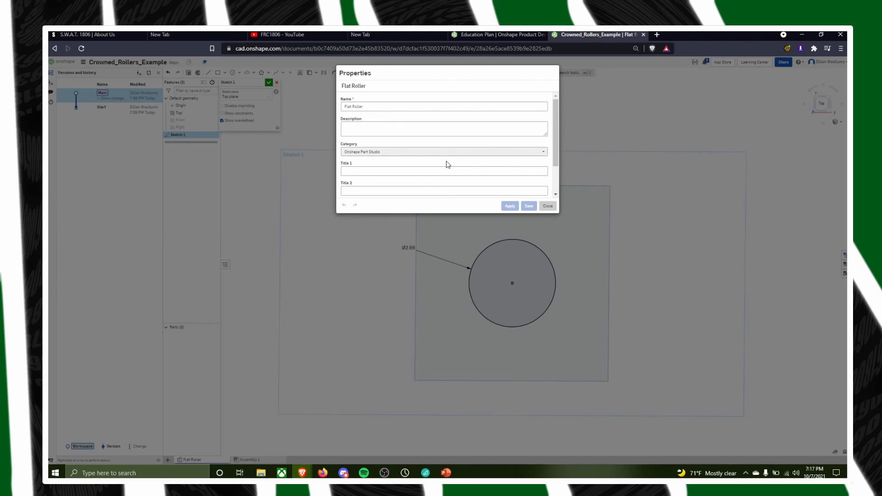
left_click(547, 207)
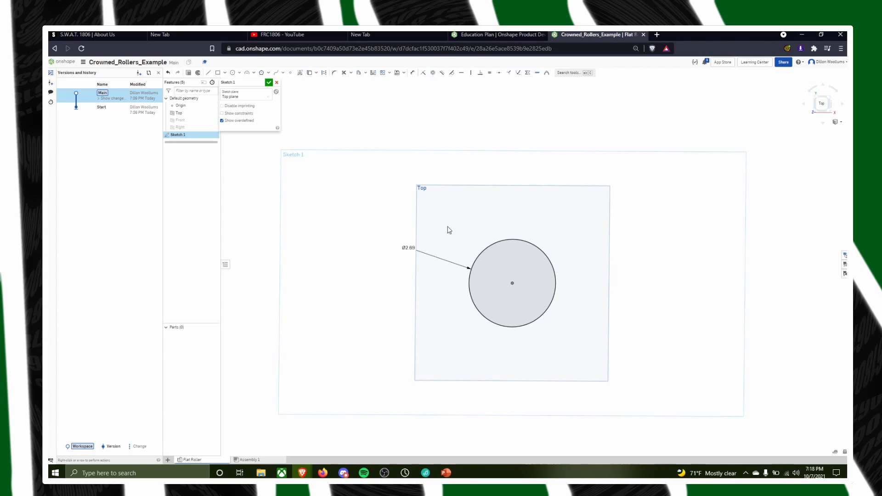
Try to add a second diameter dimension to the circle, and delete it
left_click(413, 73)
left_click(510, 242)
left_click(407, 209)
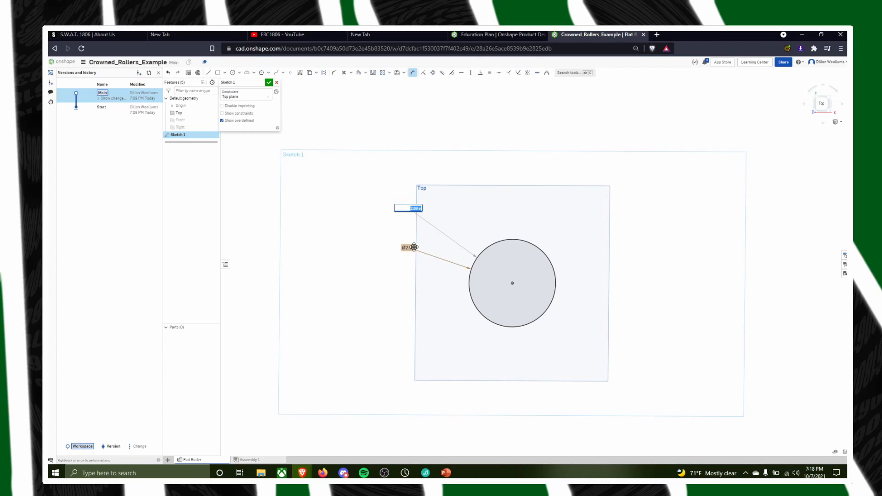
key("Return")
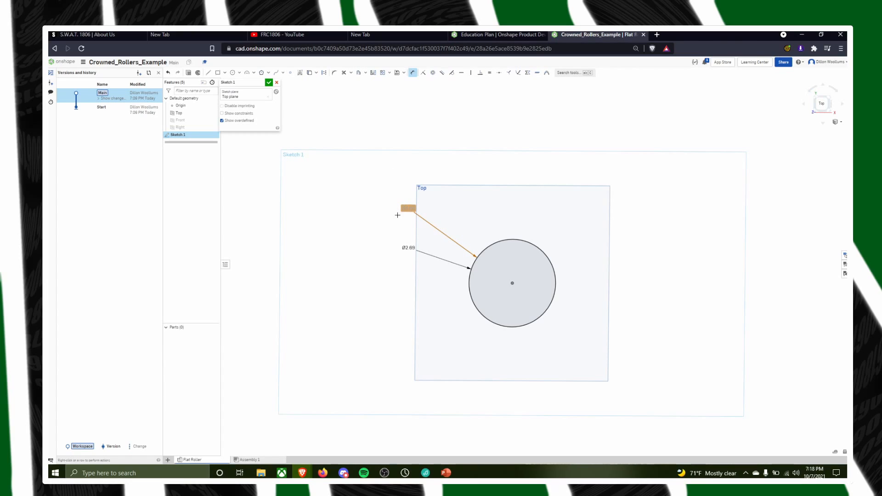
key("Delete")
Draw a six-sided inscribed polygon centred on the origin inside the circle, with its inner circle about 0.51 in in diameter
mouse_move(645, 373)
right_mouse_down()
mouse_move(638, 359)
mouse_move(613, 358)
mouse_move(618, 343)
mouse_move(613, 356)
right_mouse_up()
key("n")
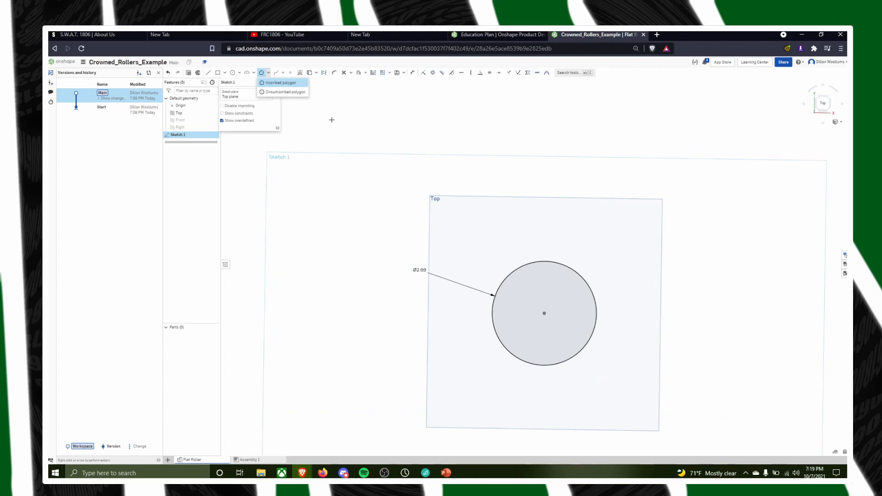
left_click(271, 83)
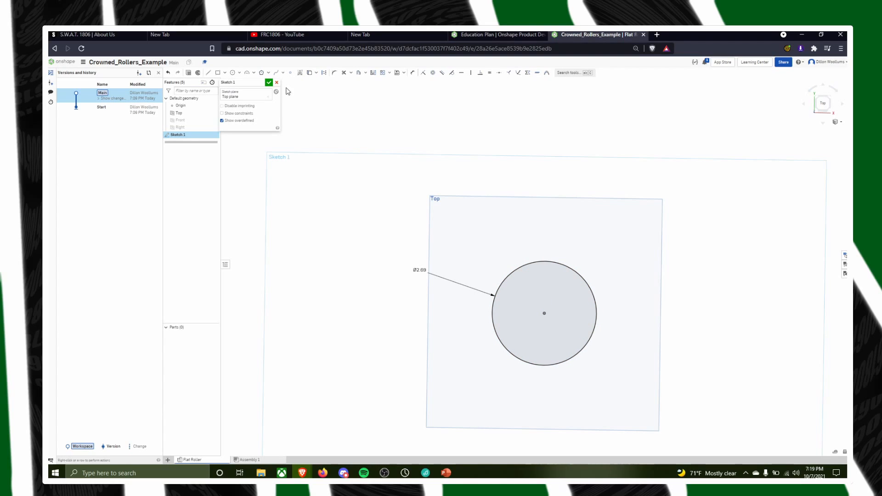
left_click(262, 73)
scroll(537, 307, "up", 3)
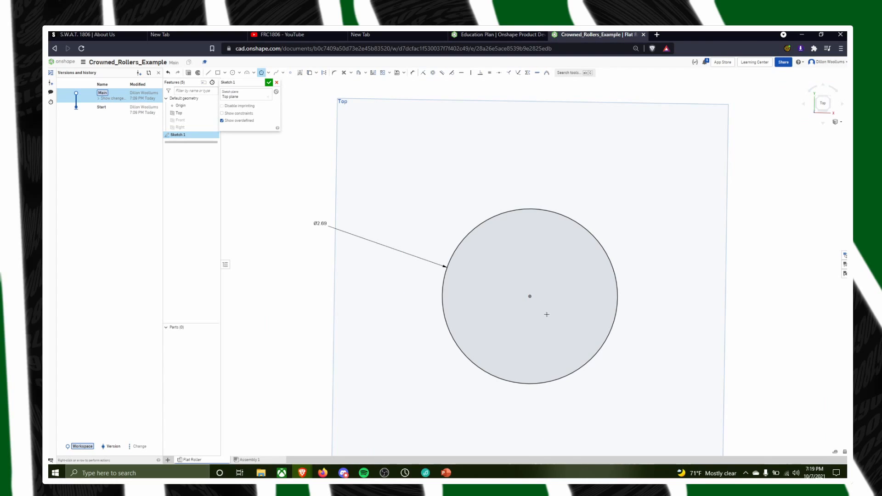
scroll(547, 315, "up", 3)
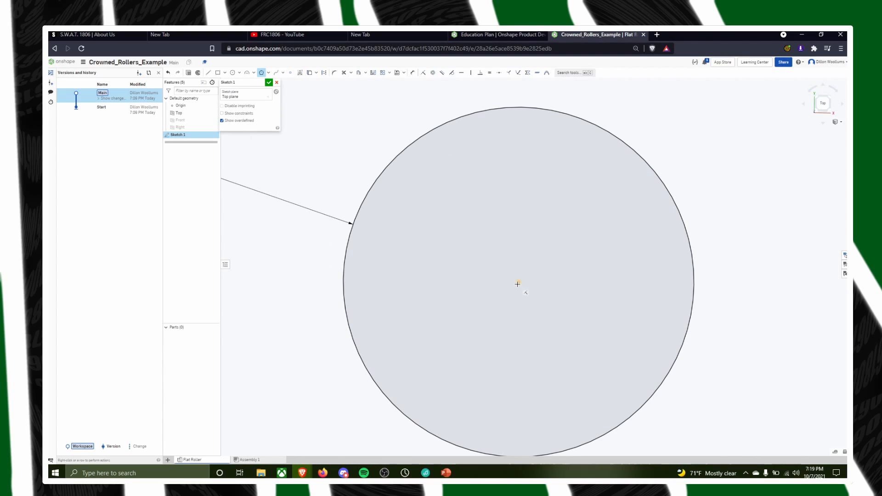
left_click(518, 282)
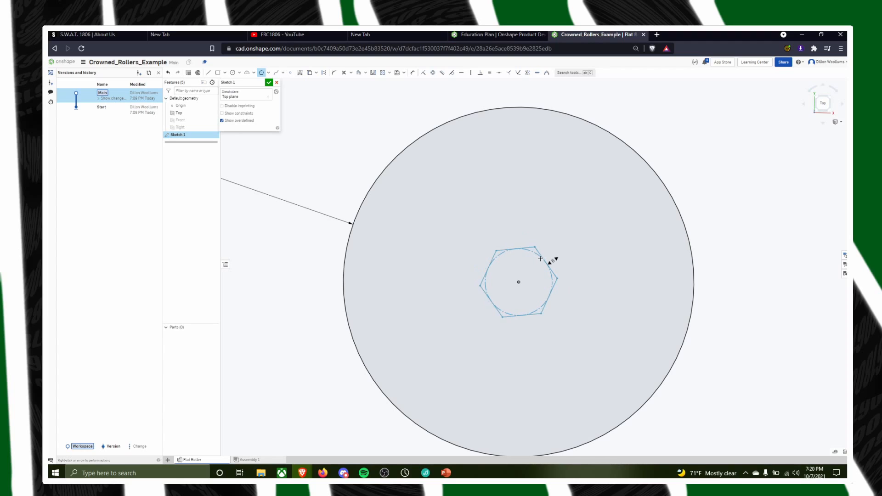
left_click(540, 259)
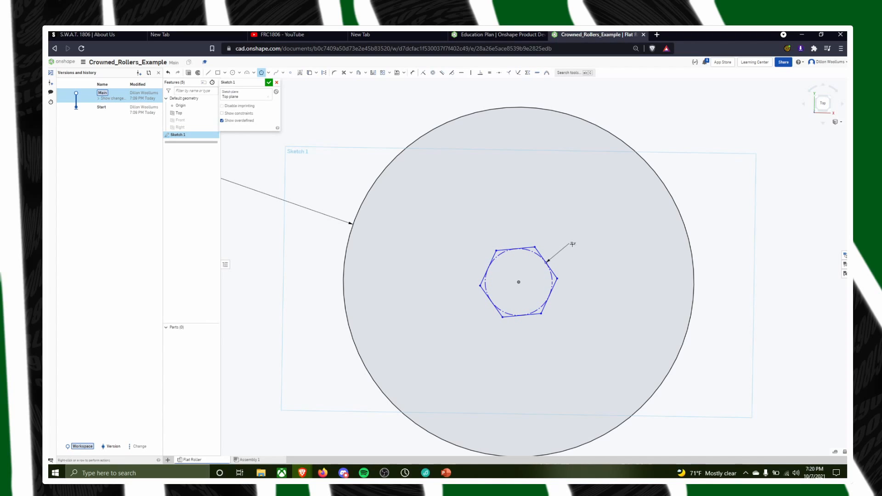
left_click(572, 244)
key("Escape")
Try 8 sides for the polygon, and set its side count back to 6
double_click(574, 244)
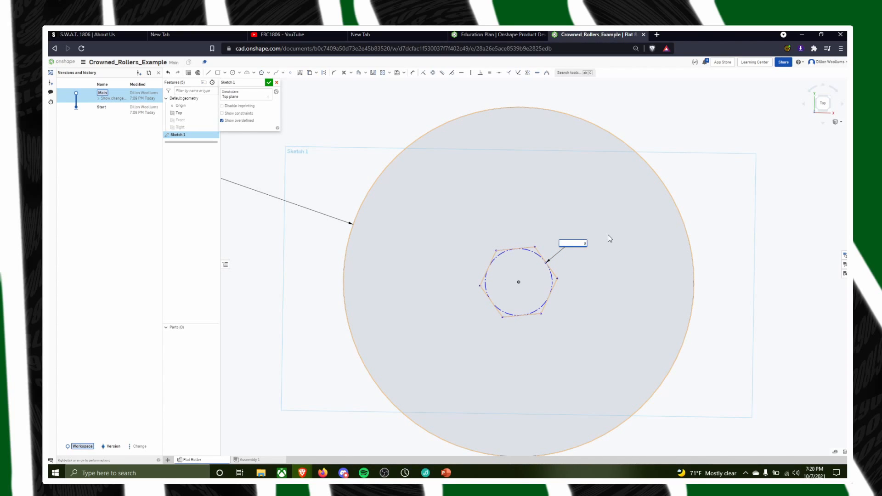
type("8")
key("Return")
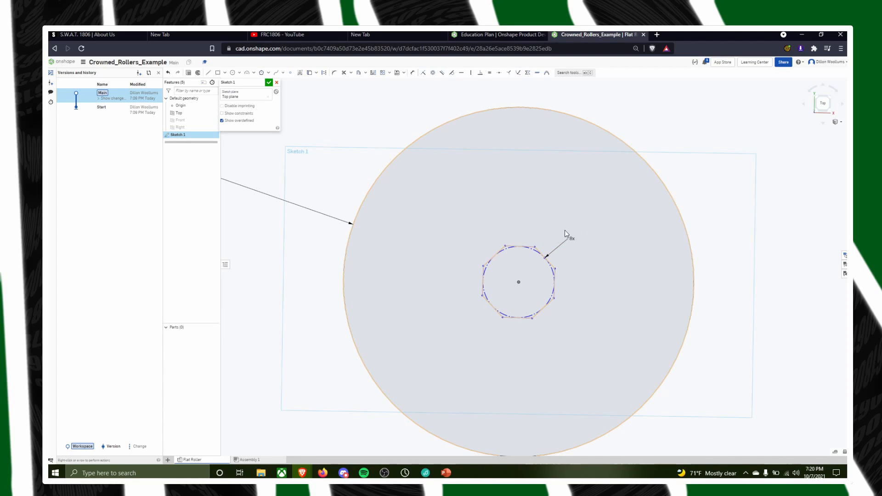
double_click(565, 262)
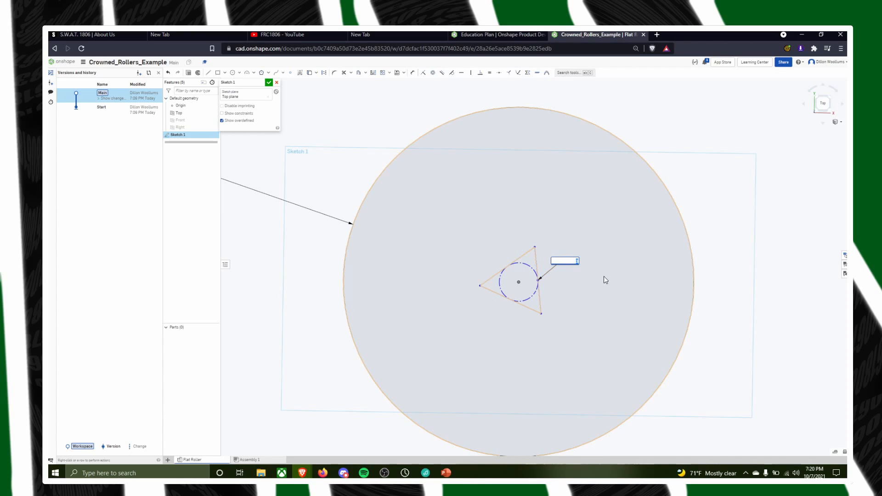
type("6")
key("Return")
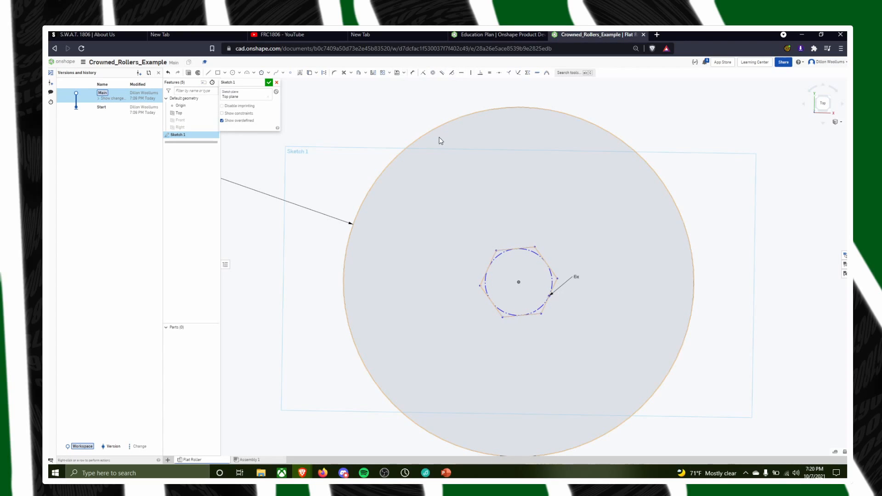
Dimension the diameter of the hexagon's inner construction circle and set it to 0.5 in
left_click(412, 73)
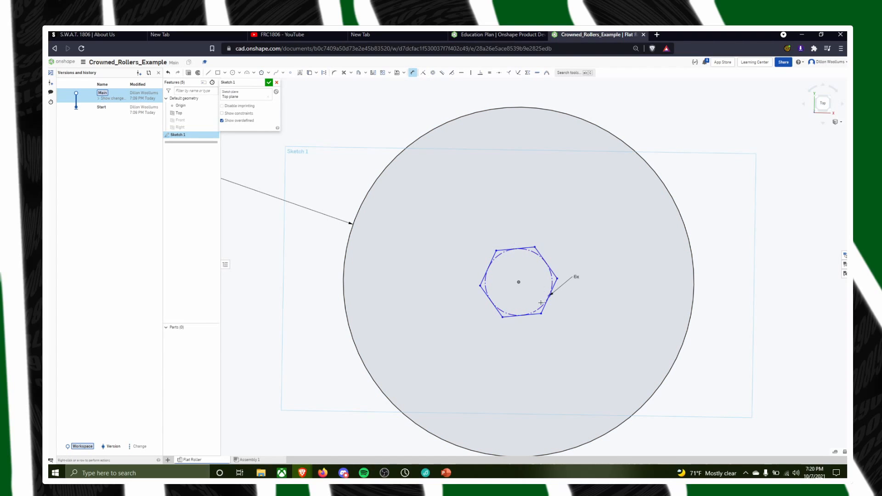
left_click(532, 250)
left_click(516, 196)
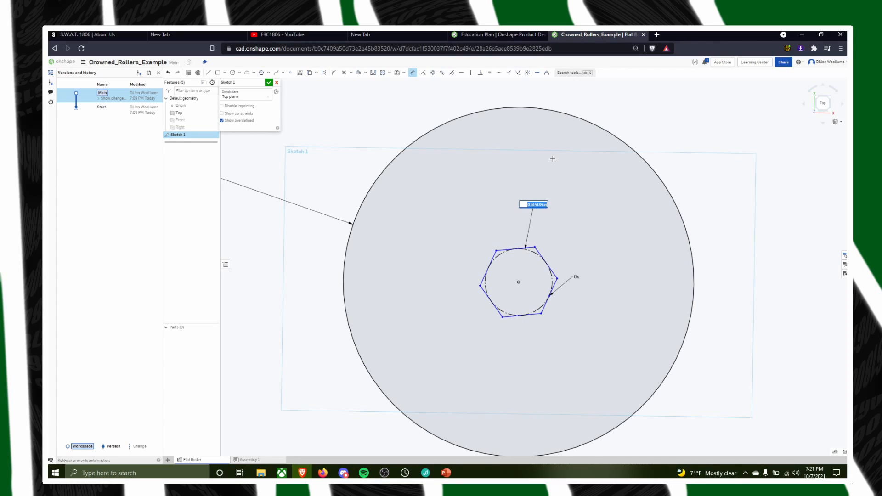
key("BackSpace")
type("0.5")
key("Return")
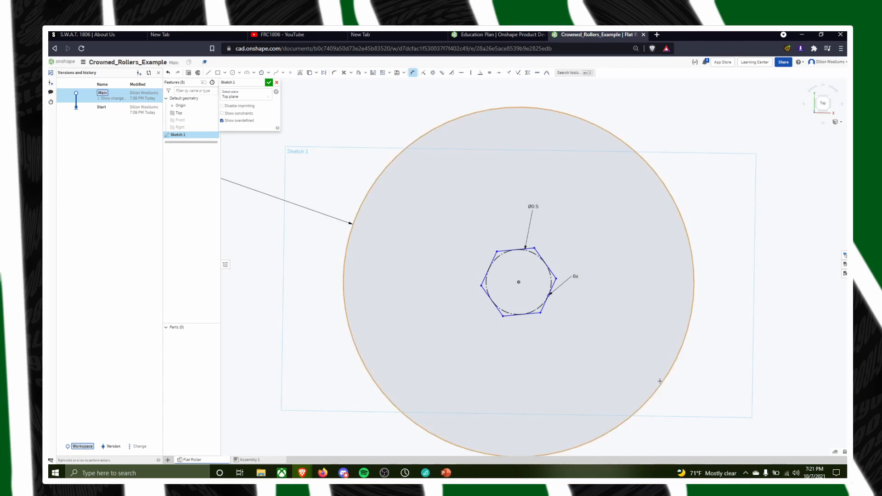
mouse_move(660, 377)
right_mouse_down()
mouse_move(624, 368)
mouse_move(657, 375)
right_mouse_up()
scroll(613, 263, "down", 2)
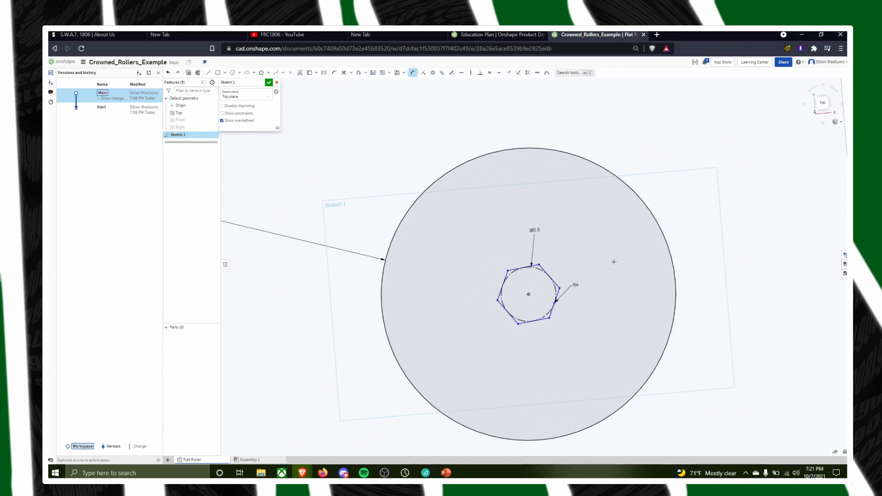
mouse_move(596, 333)
right_mouse_down()
mouse_move(589, 276)
mouse_move(593, 316)
right_mouse_up()
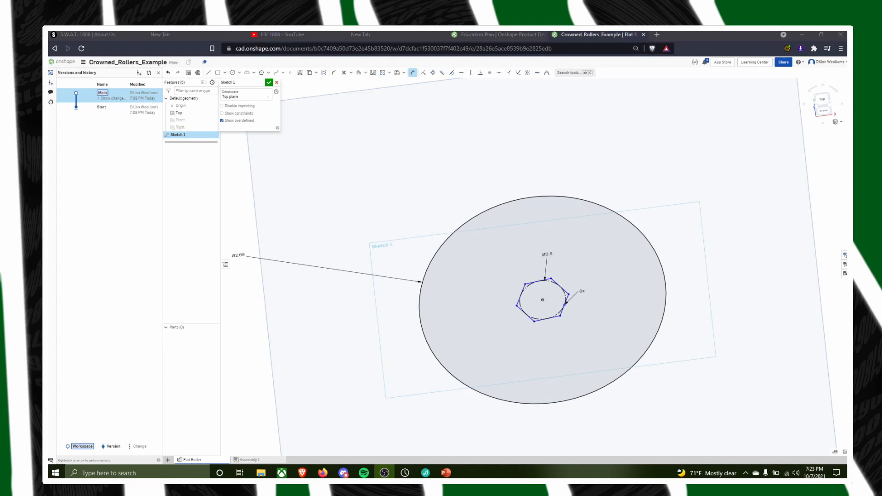
middle_click_drag(704, 343, 707, 299)
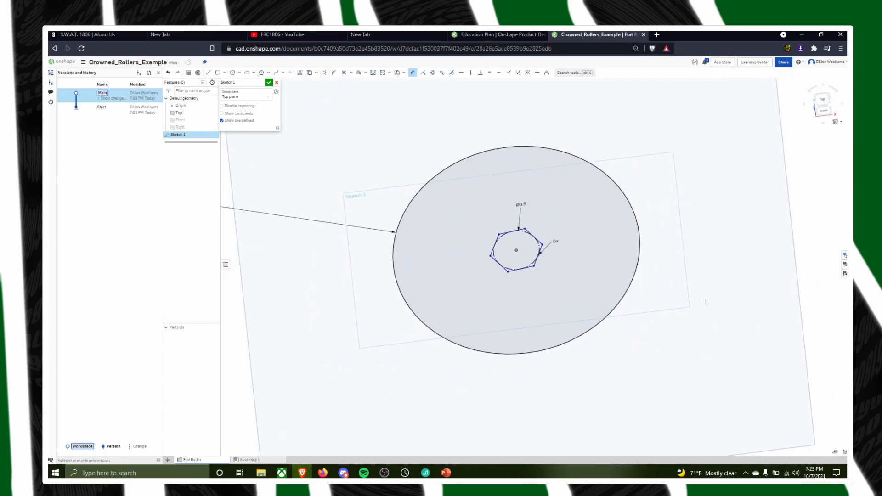
scroll(660, 273, "down", 1)
scroll(672, 273, "up", 1)
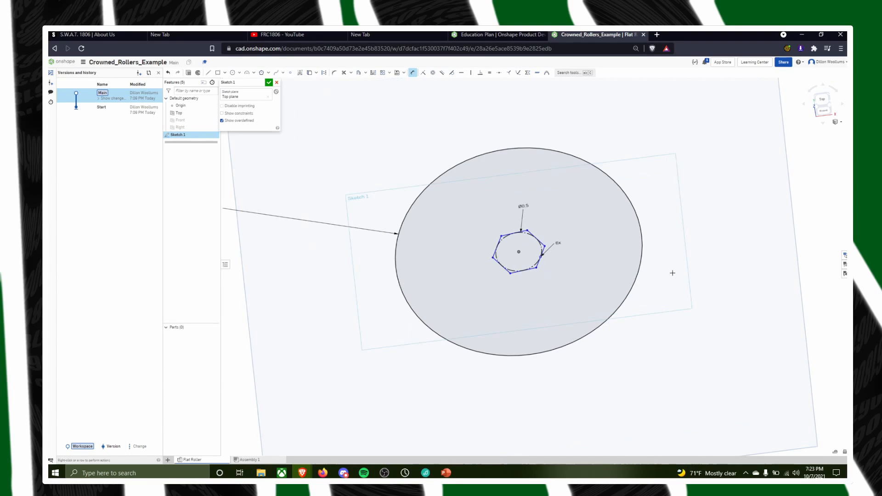
Finish the sketch and extrude the region between the circle and the hexagon 3/4 in deep as a new blind solid
mouse_move(661, 257)
right_mouse_down()
mouse_move(671, 294)
mouse_move(608, 228)
right_mouse_up()
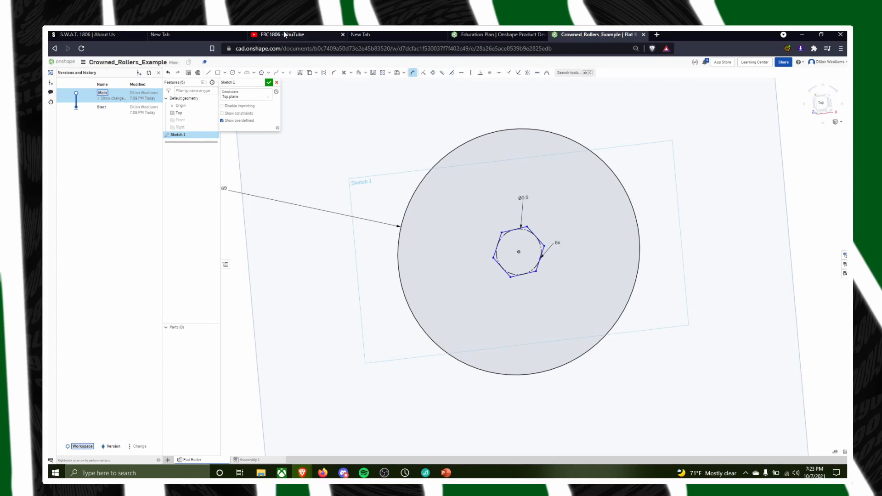
left_click(268, 82)
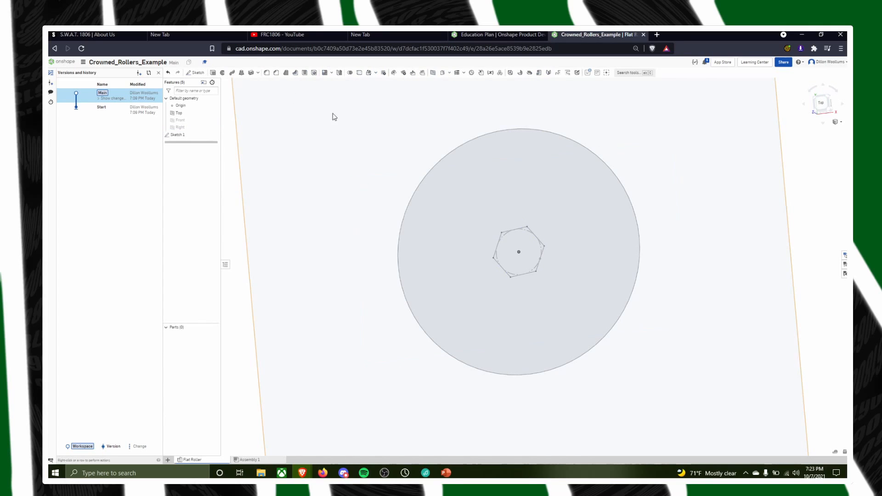
scroll(335, 197, "down", 3)
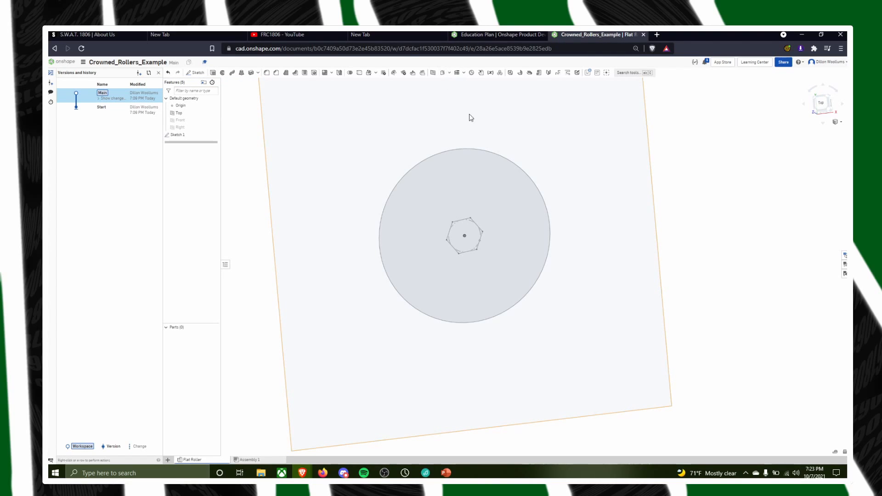
key("shift+e")
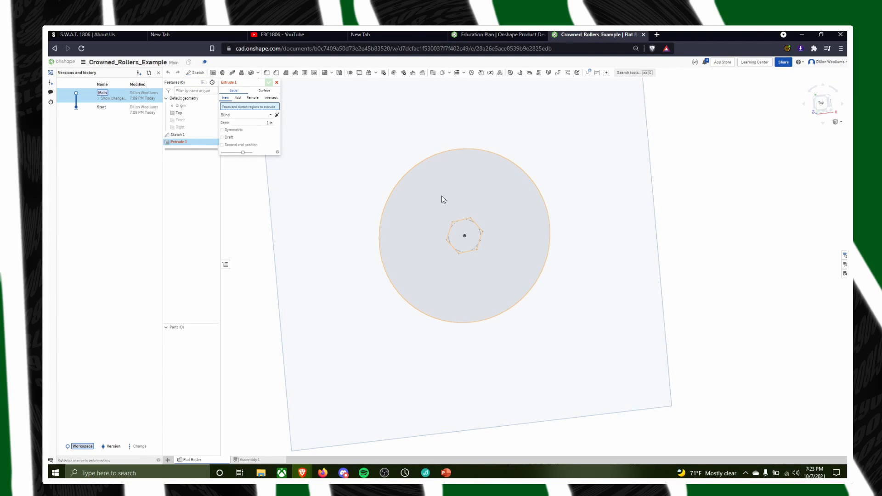
left_click(465, 197)
right_click_drag(648, 211, 620, 237)
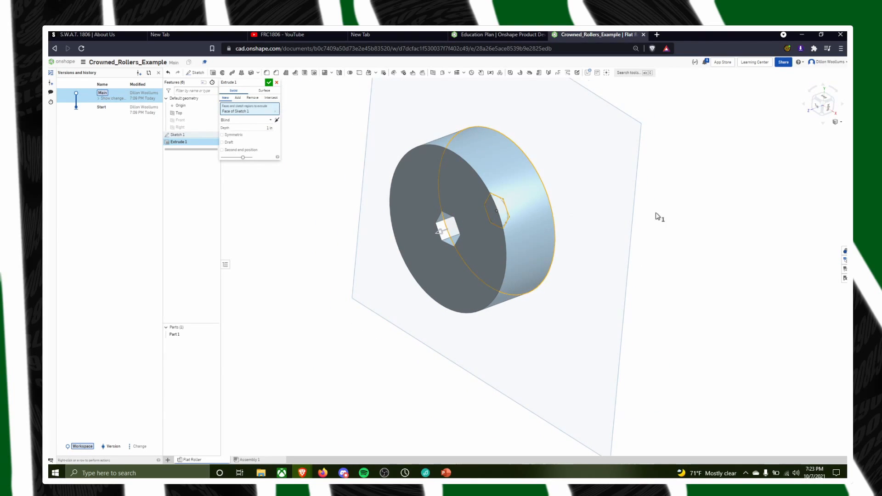
right_click_drag(657, 215, 672, 242)
mouse_move(669, 239)
right_mouse_down()
mouse_move(660, 215)
mouse_move(652, 225)
mouse_move(682, 238)
mouse_move(670, 245)
right_mouse_up()
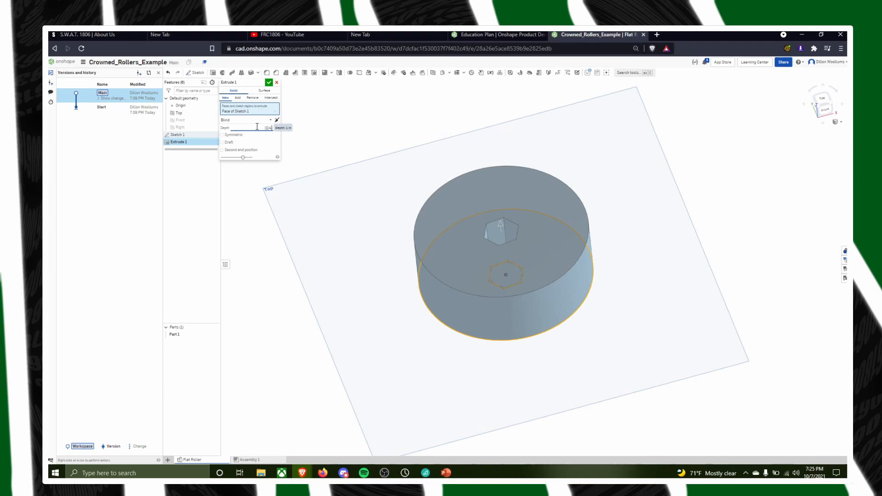
type(")")
key("Return")
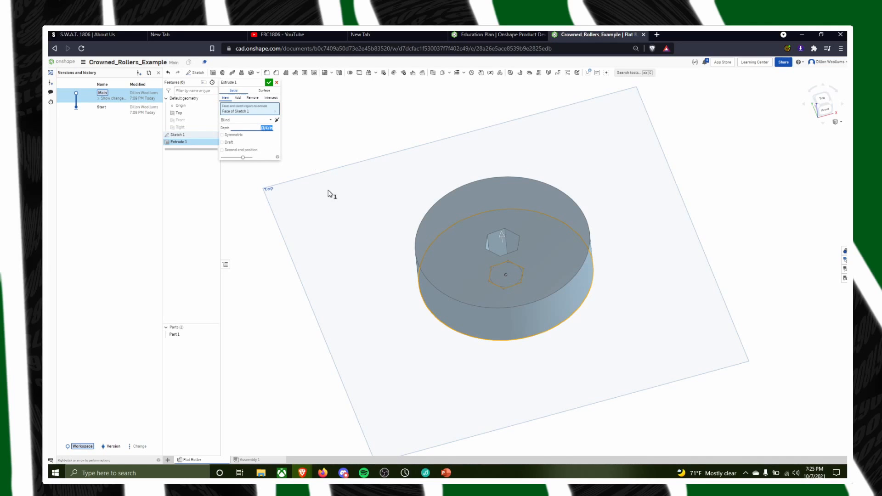
right_click_drag(330, 195, 464, 241)
left_click(269, 85)
Rename the extruded part as Flat Roller in its properties and apply the change
right_click_drag(606, 268, 563, 232)
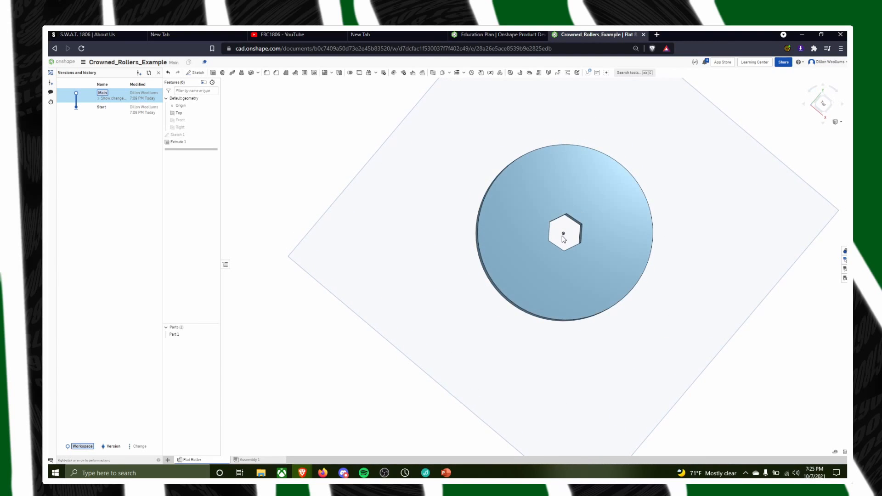
right_click_drag(683, 335, 561, 267)
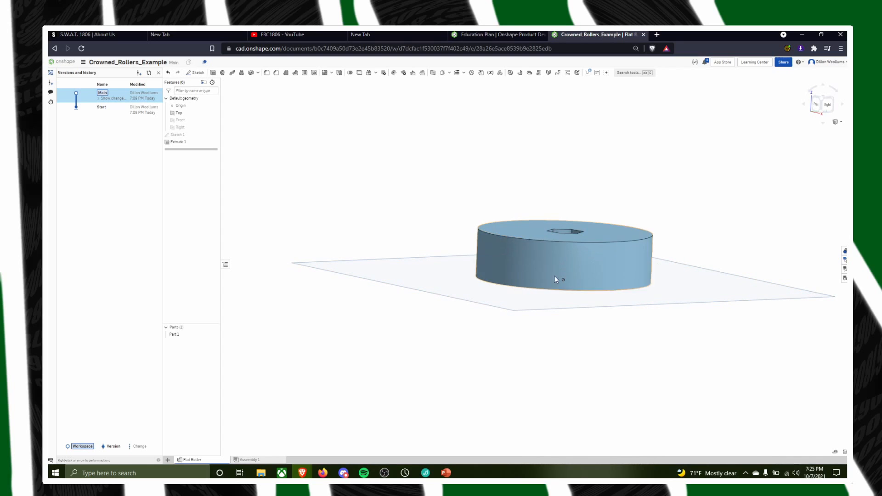
right_click_drag(536, 303, 465, 385)
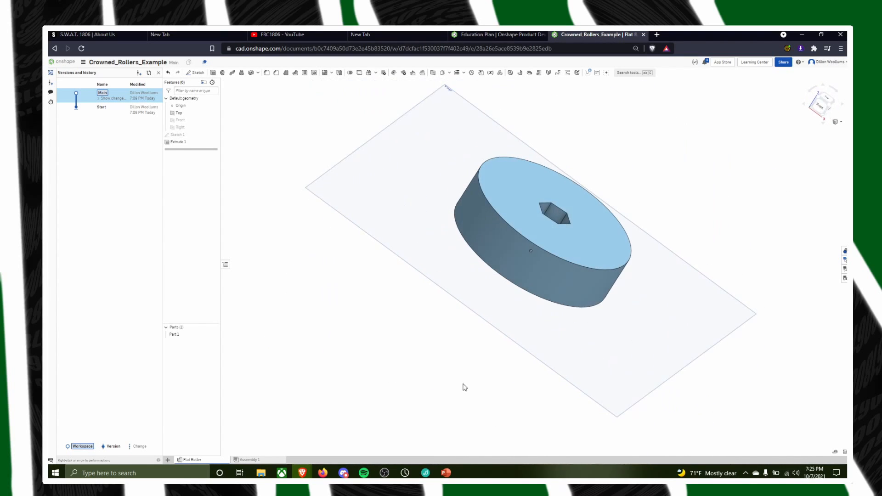
right_click(171, 337)
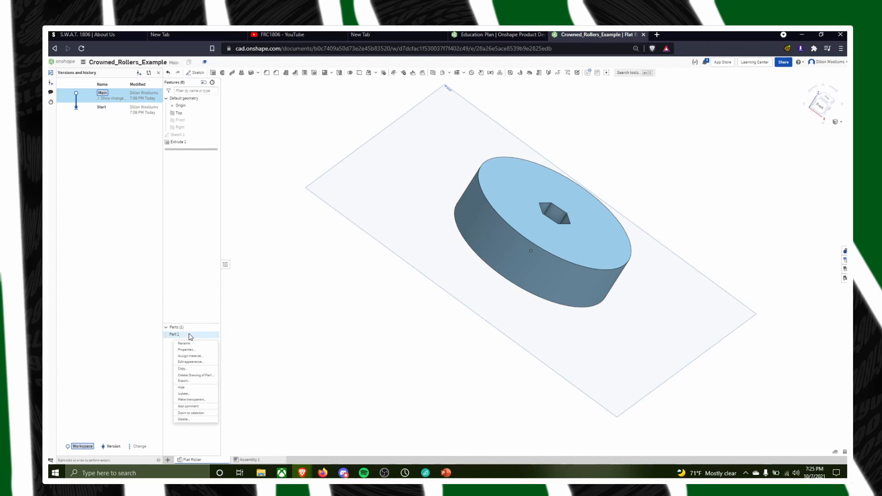
left_click(185, 349)
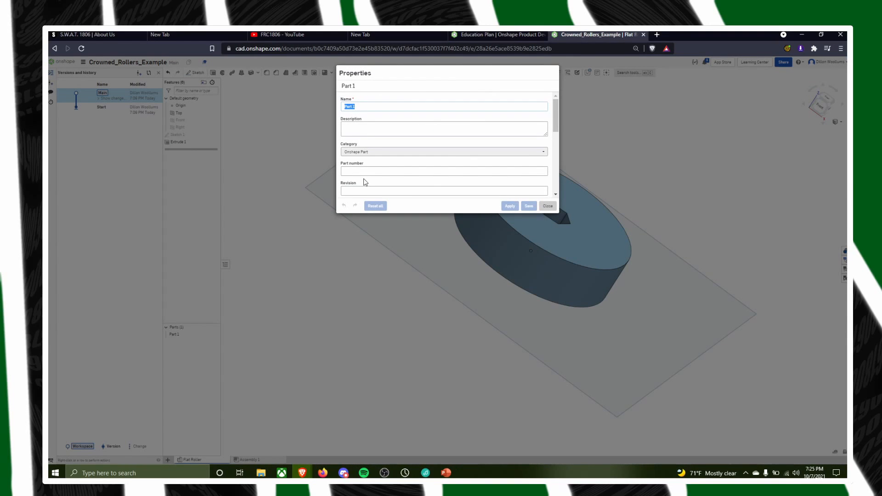
type("Fl")
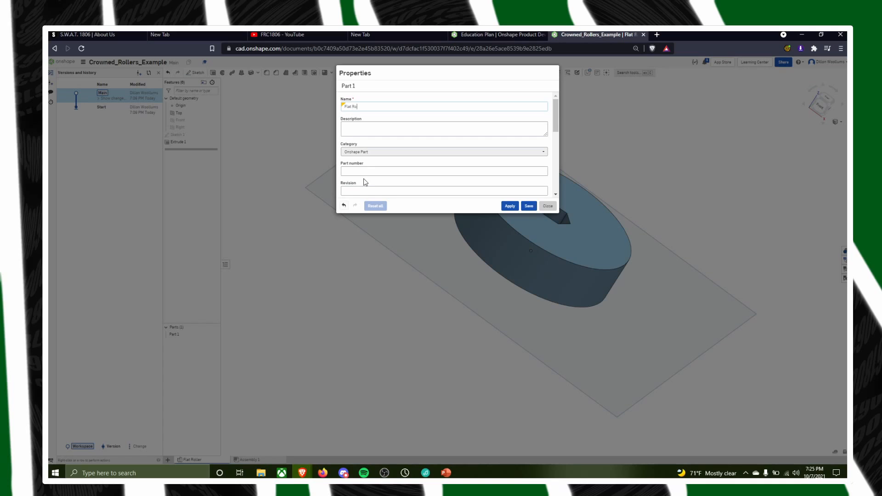
scroll(425, 130, "down", 3)
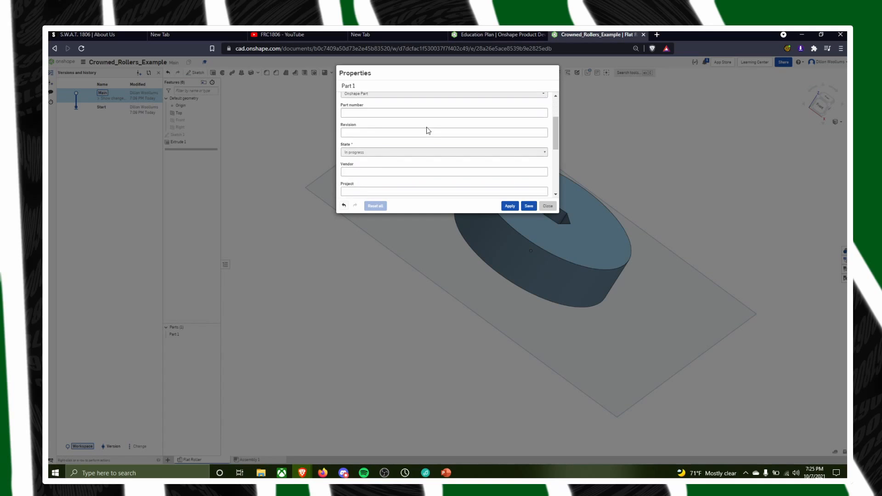
left_click(508, 206)
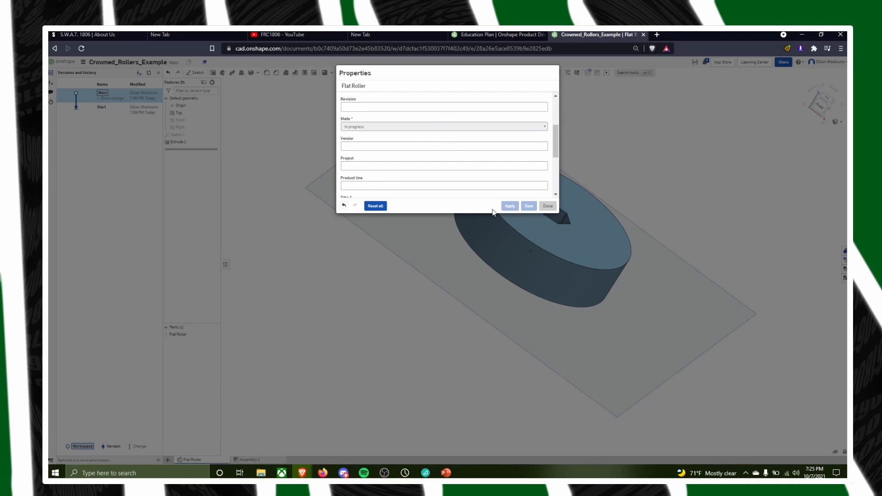
left_click(548, 206)
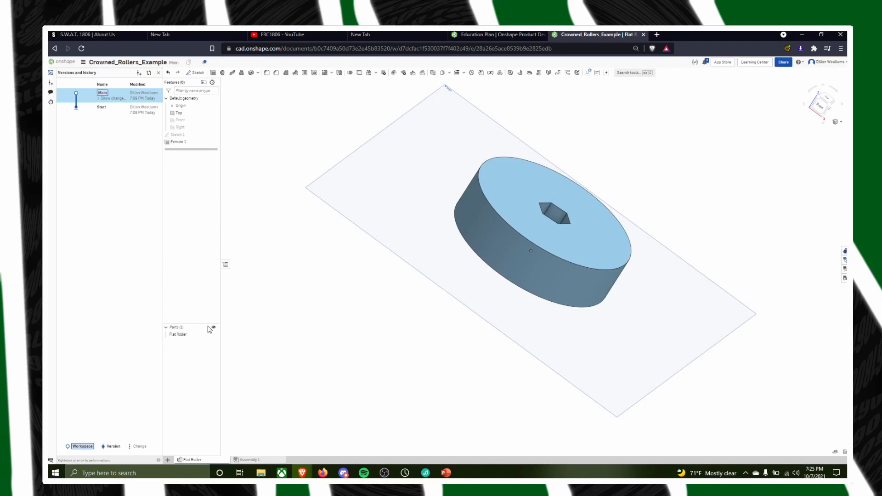
Assign the PETG material from the Onshape Material Library to the Flat Roller part
right_click(194, 335)
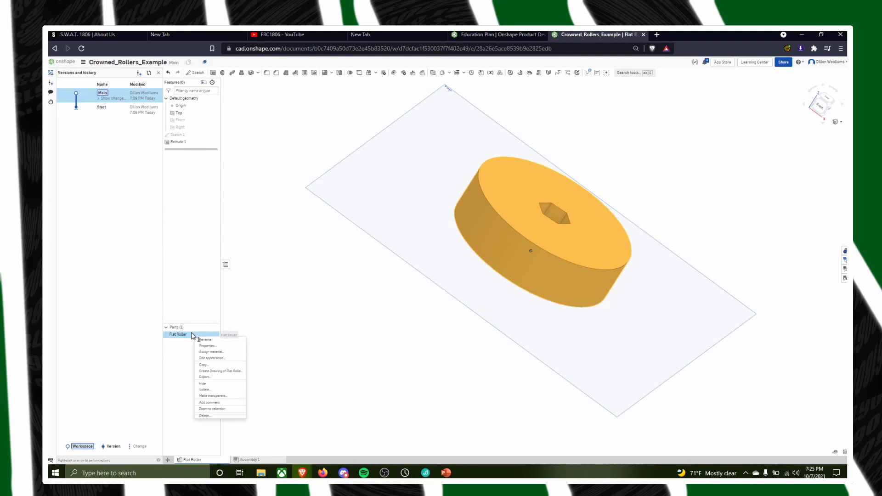
left_click(211, 352)
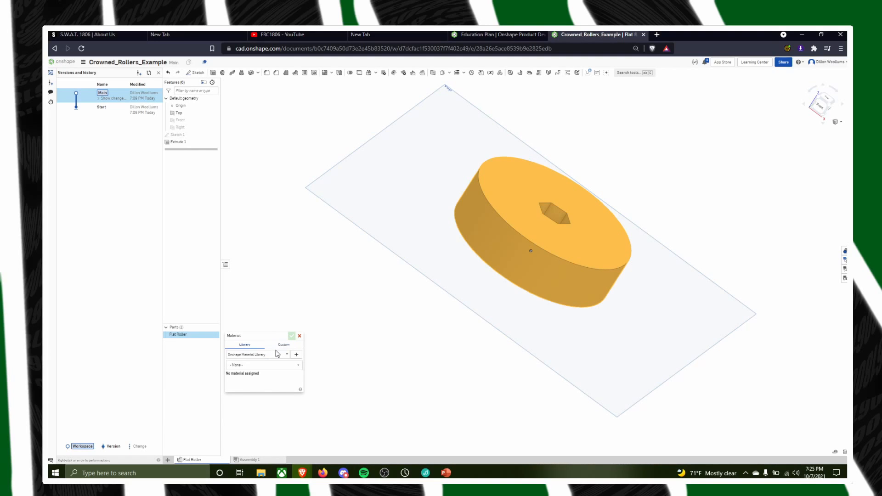
left_click(277, 354)
left_click(253, 362)
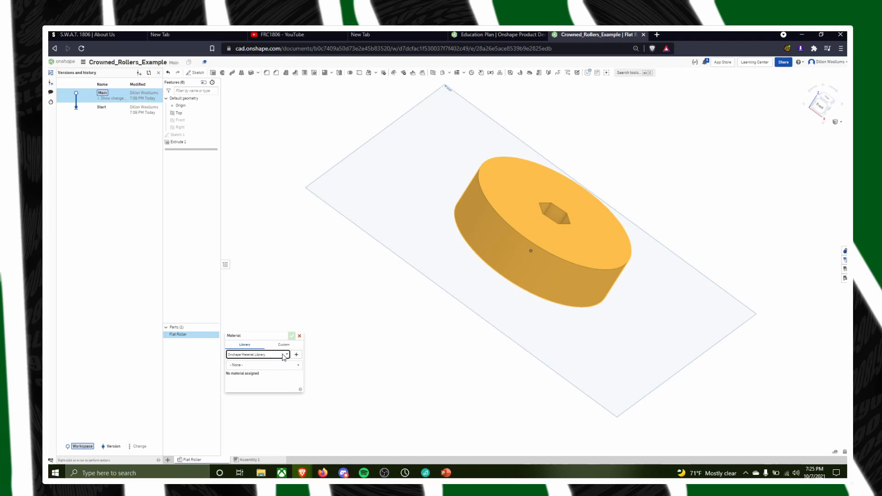
left_click(254, 364)
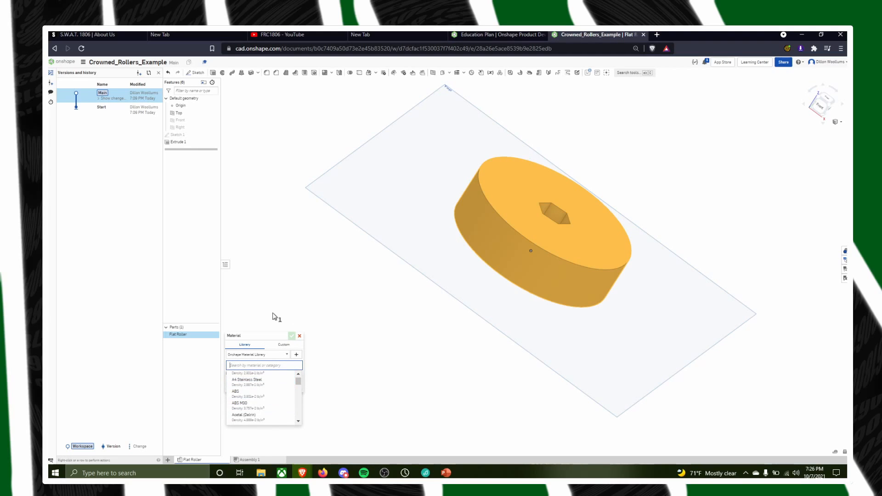
type("PETG")
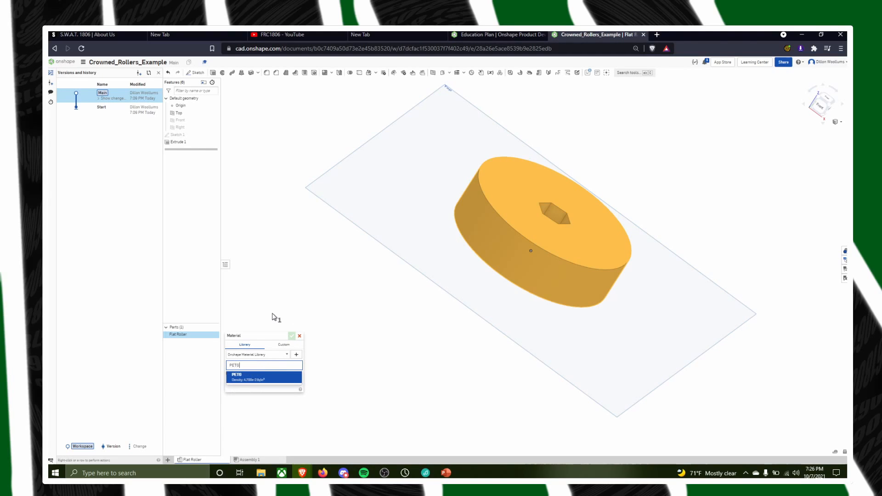
left_click(238, 380)
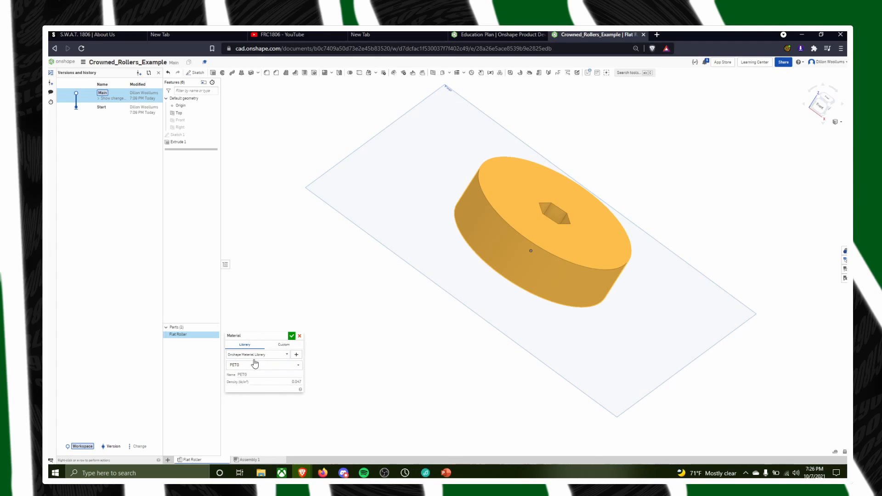
left_click(292, 336)
left_click(351, 321)
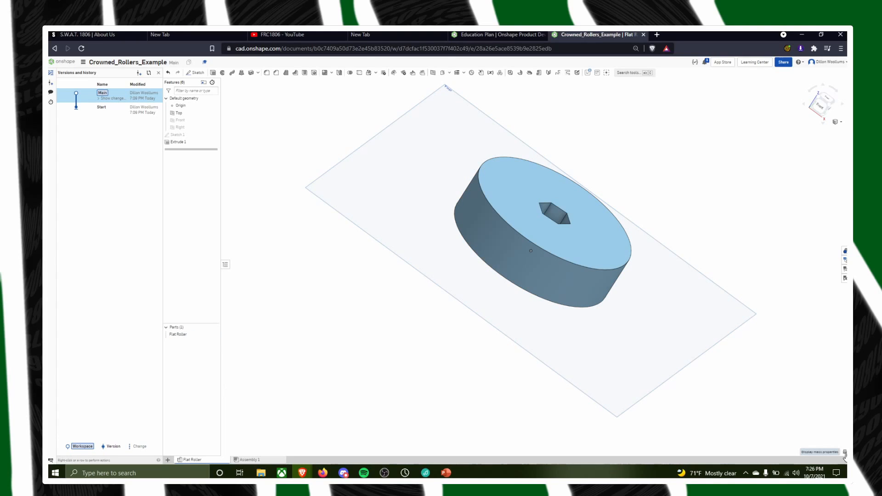
Display the mass properties of the Flat Roller and examine its mass and centre of mass
left_click(844, 453)
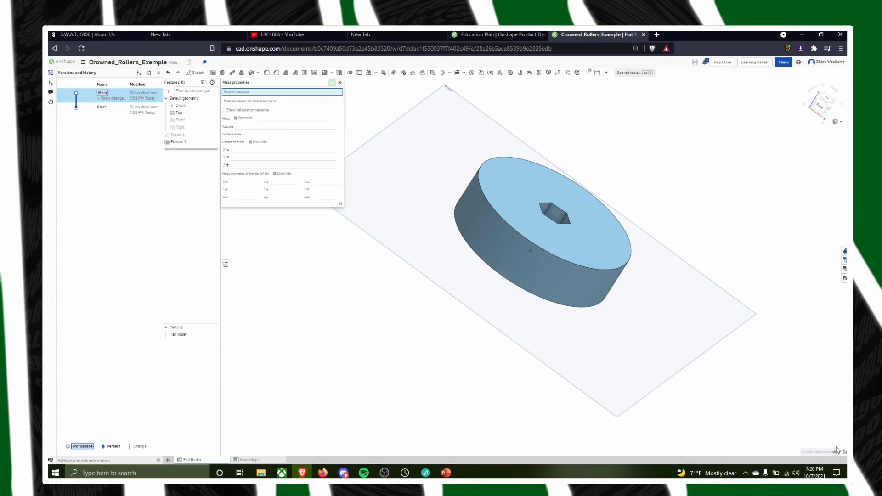
left_click(511, 214)
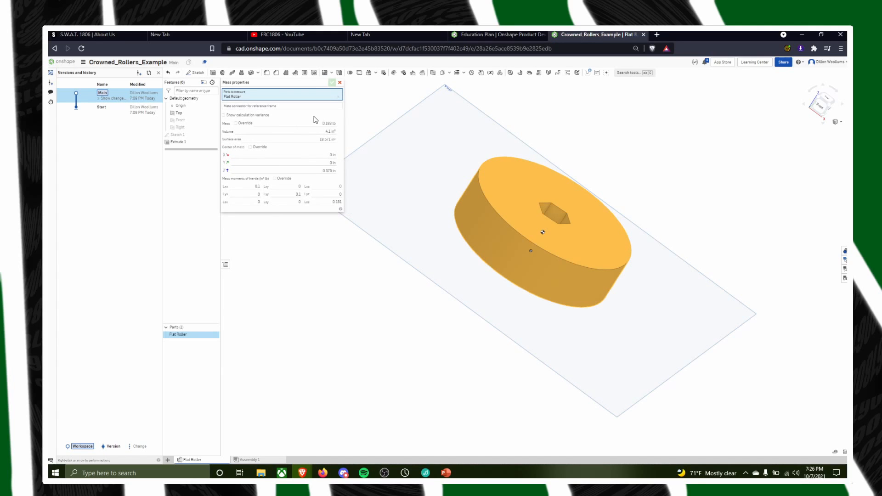
right_click_drag(495, 211, 546, 250)
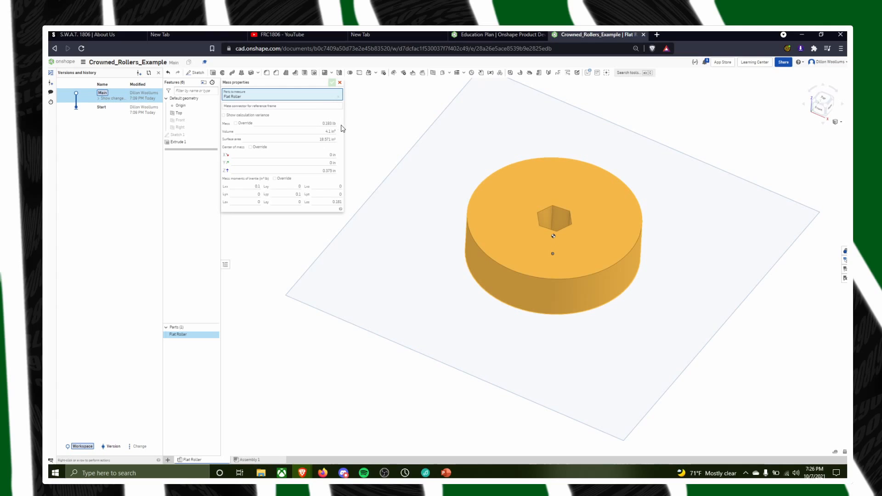
mouse_move(325, 127)
right_click_drag(427, 261, 443, 245)
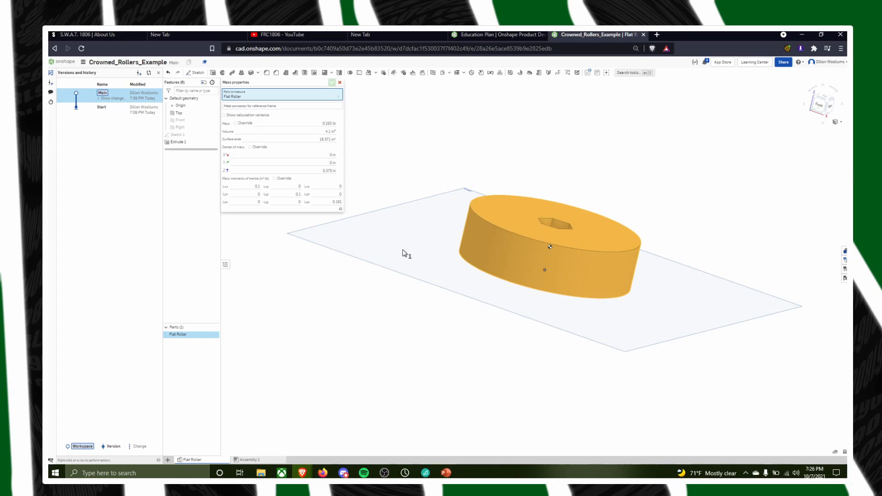
right_click_drag(594, 346, 466, 242)
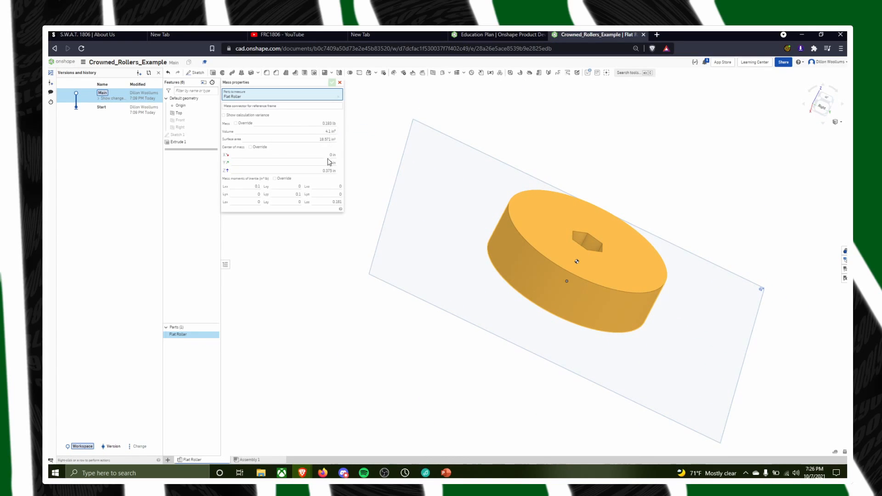
right_click_drag(608, 301, 571, 281)
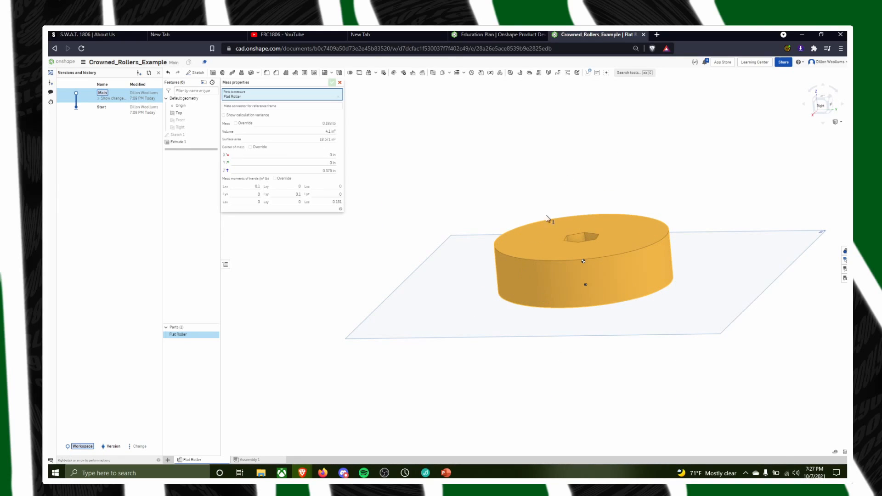
right_click_drag(594, 226, 574, 249)
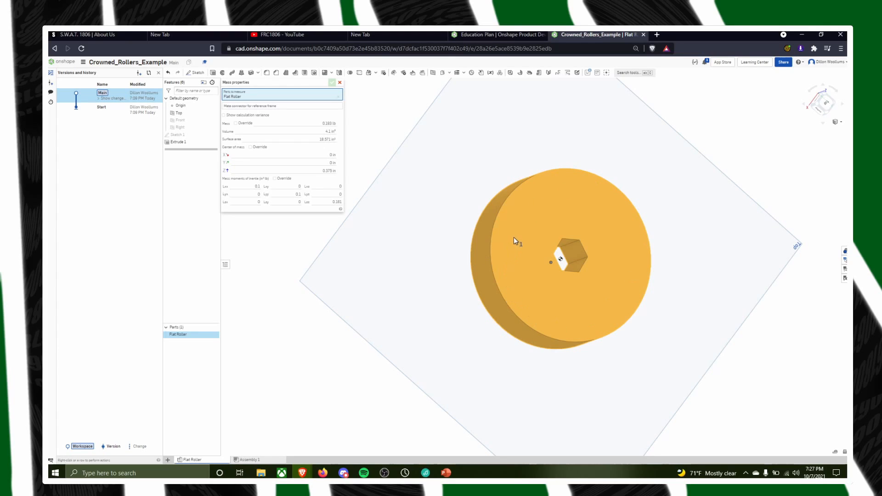
right_click(183, 335)
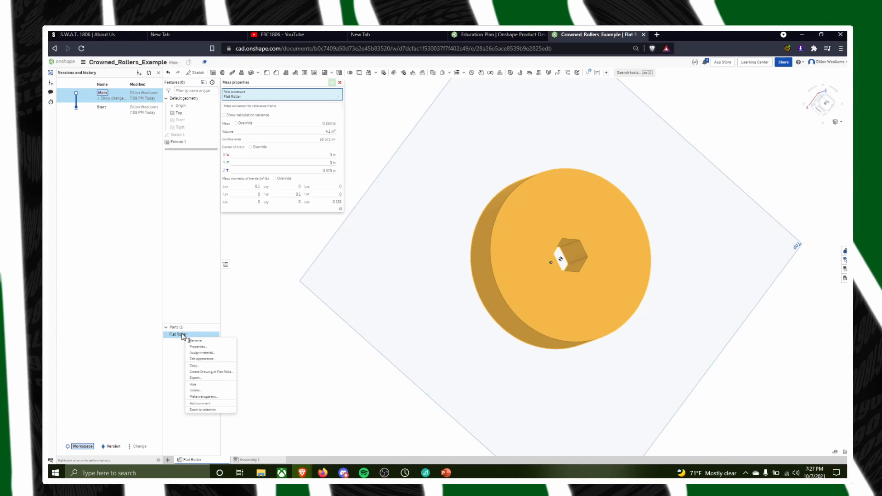
left_click(214, 354)
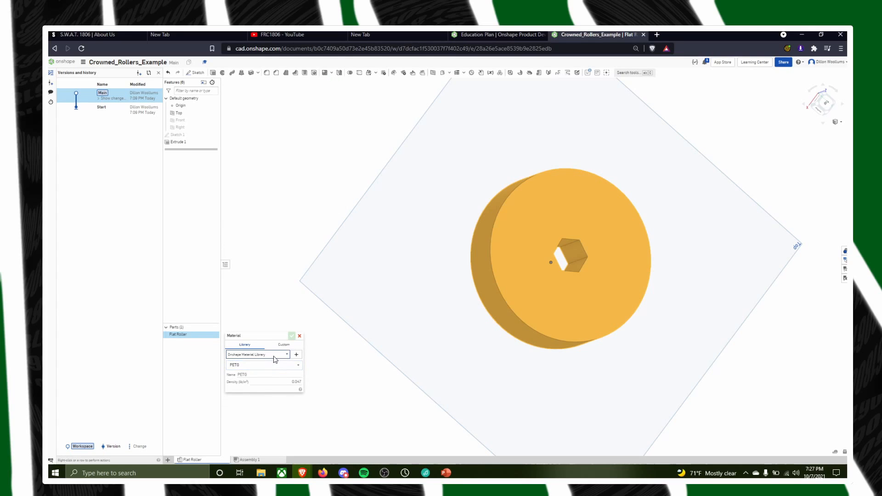
left_click(259, 365)
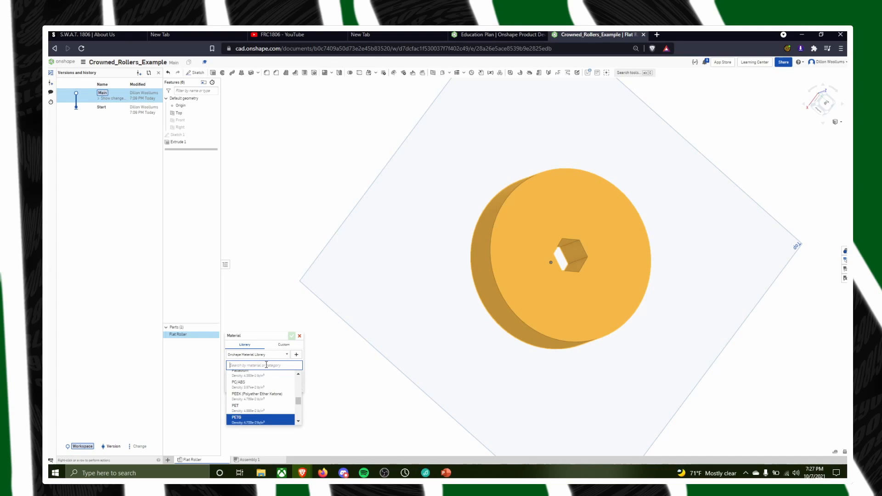
type("PETG")
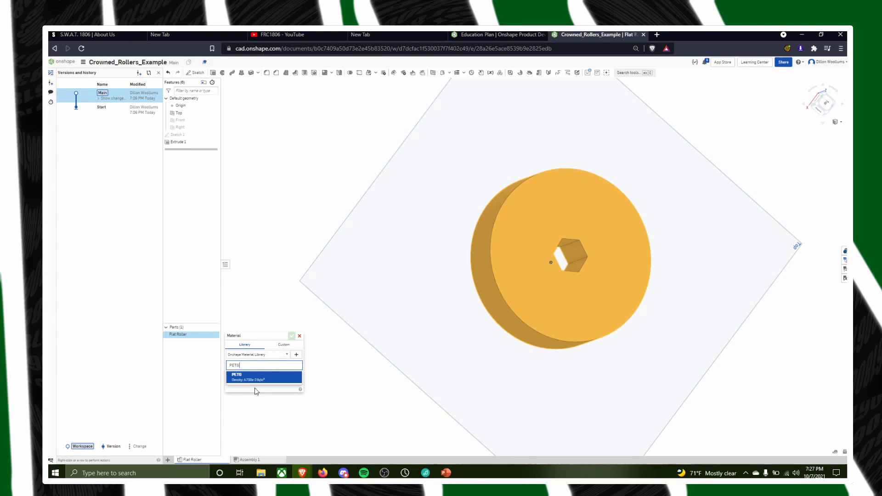
left_click(270, 384)
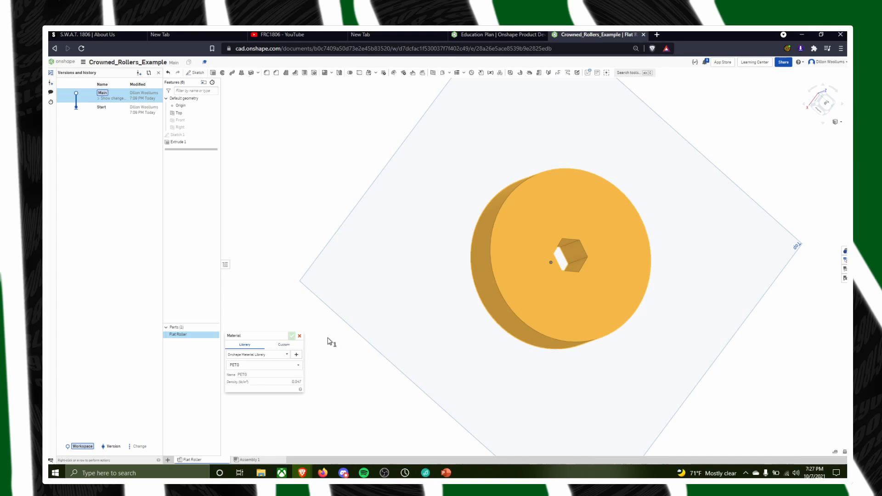
left_click(299, 337)
key("shift+7")
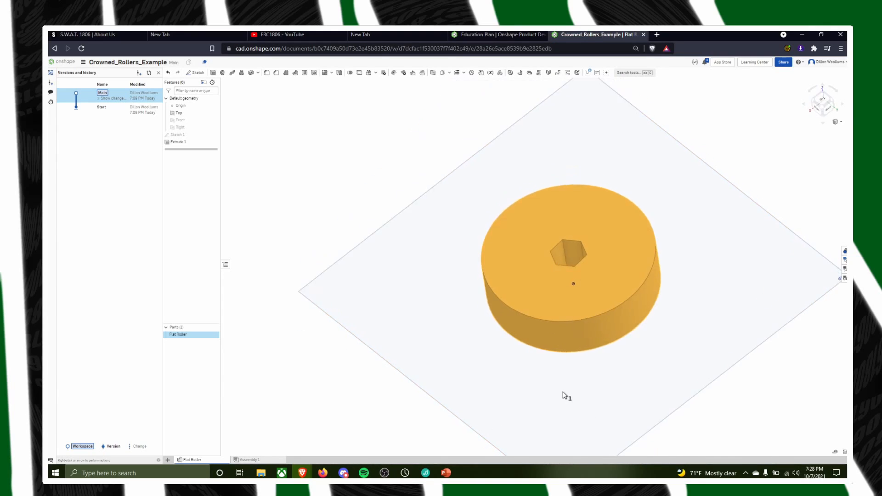
Measure the diameter of the Flat Roller's outer circular edge
left_click(735, 406)
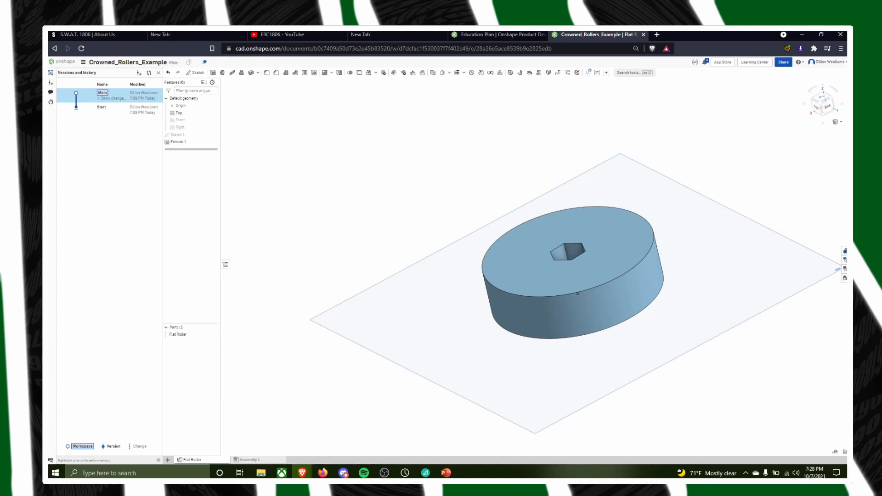
left_click(834, 455)
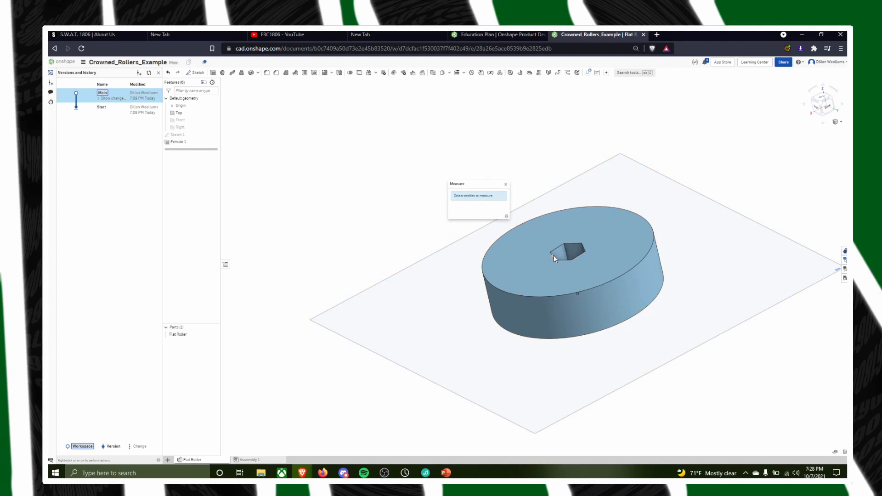
right_click_drag(553, 255, 561, 274)
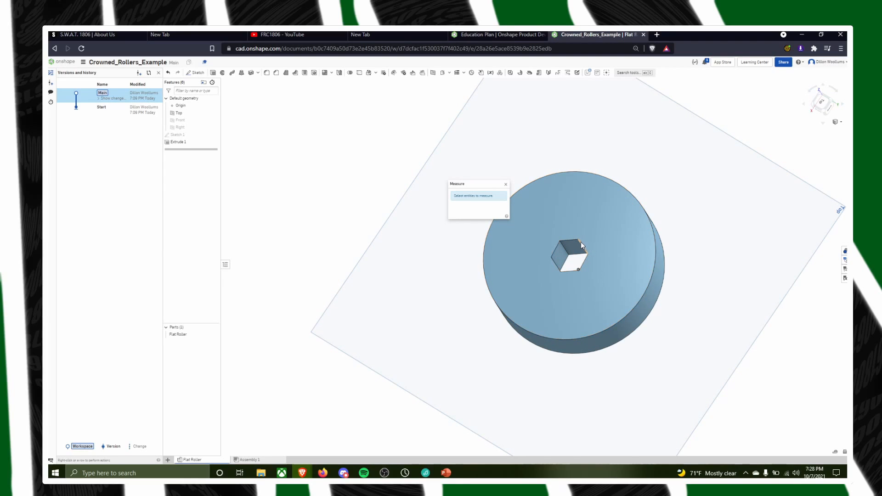
left_click(636, 199)
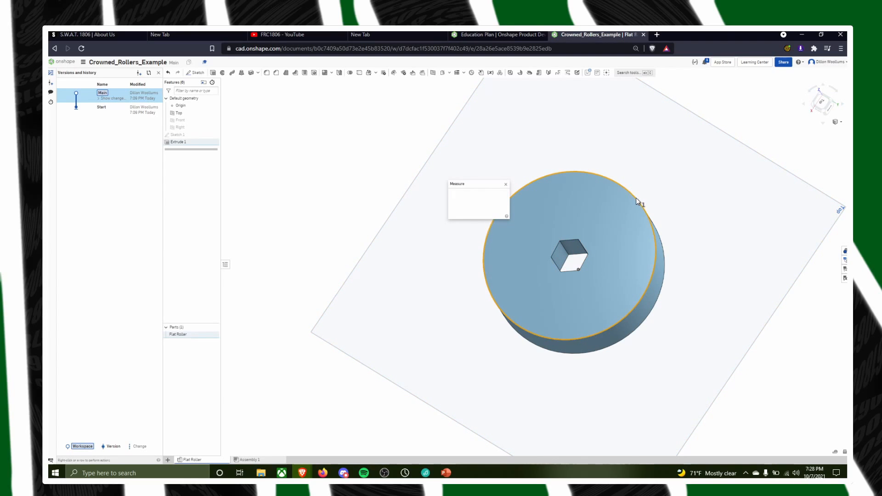
left_click(505, 184)
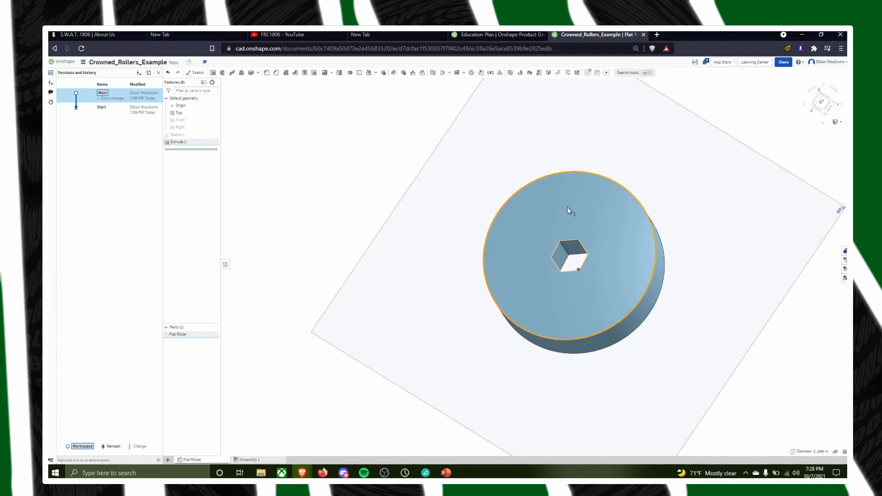
Measure the distance between the Flat Roller's two outer circular edges to check its thickness, and clear the selection
right_click_drag(568, 209, 542, 216)
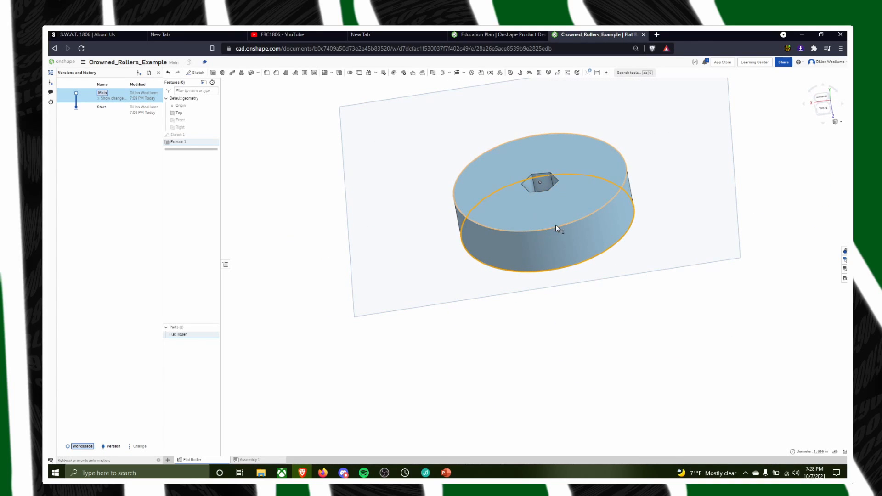
left_click(558, 226)
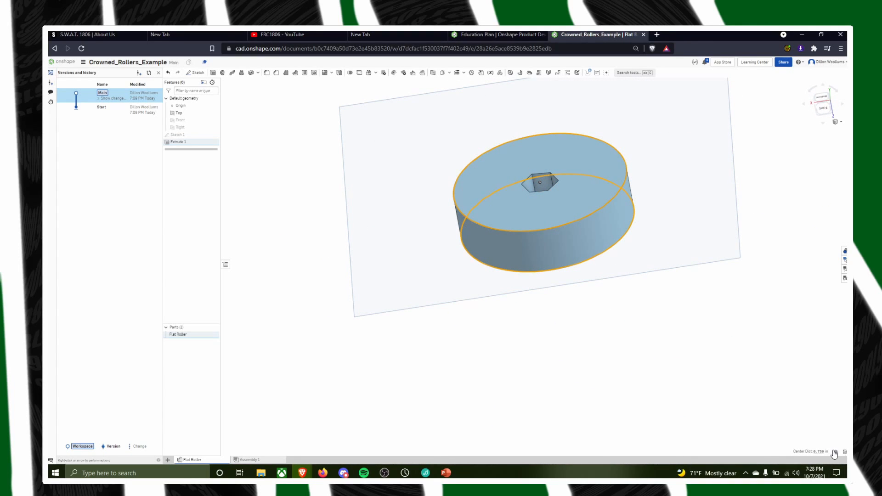
left_click(834, 453)
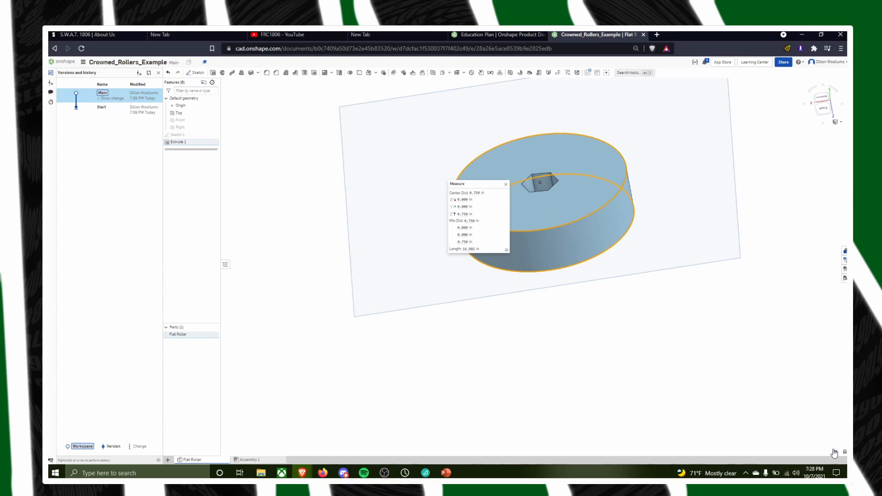
right_click_drag(547, 272, 508, 192)
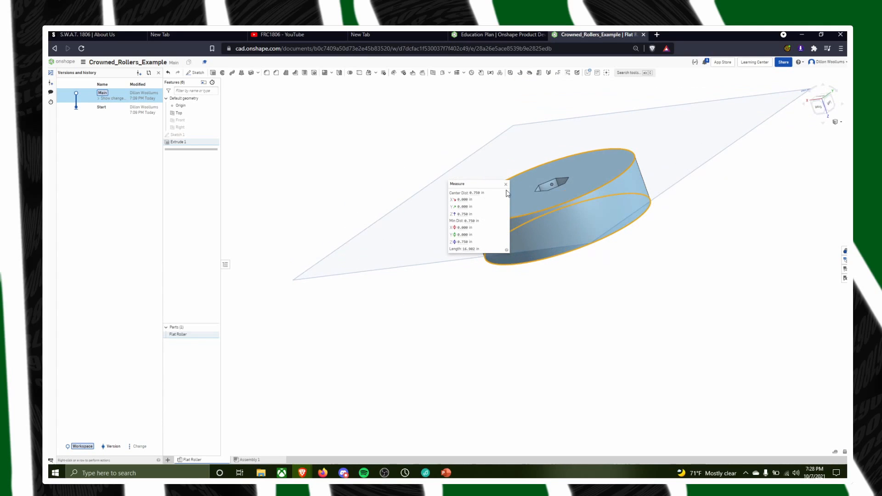
left_click(506, 184)
left_click(709, 303)
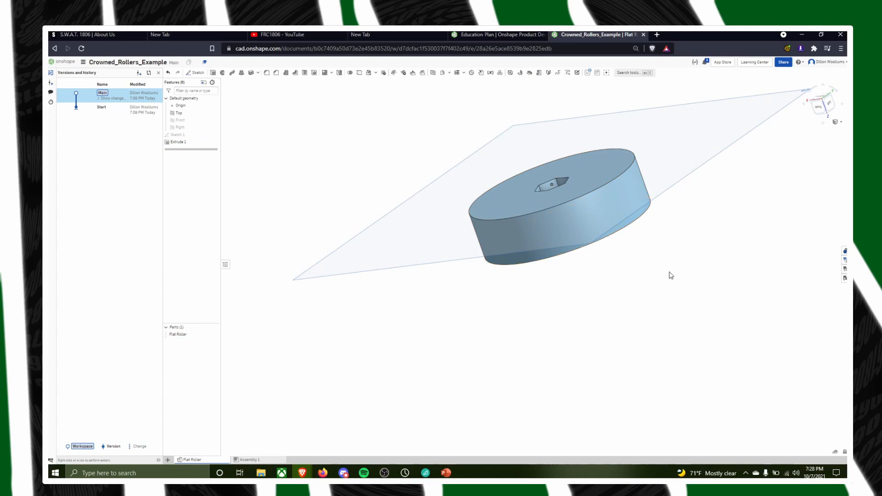
Measure the distance between two opposite parallel edges of the hex bore, and clear the selection
right_click_drag(669, 272, 689, 309)
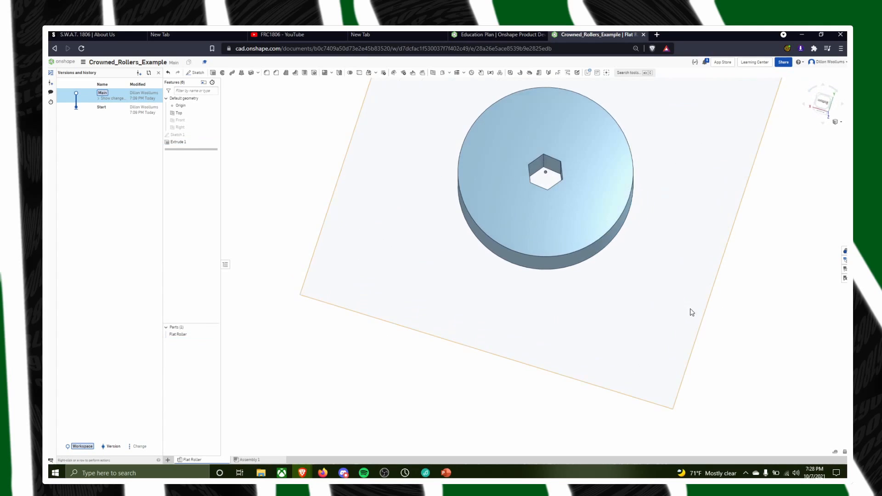
left_click(836, 453)
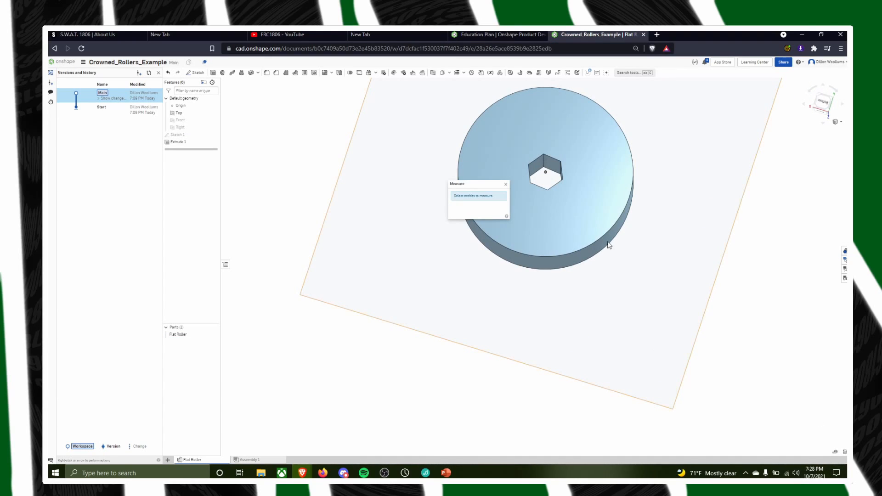
left_click(551, 190)
left_click(536, 159)
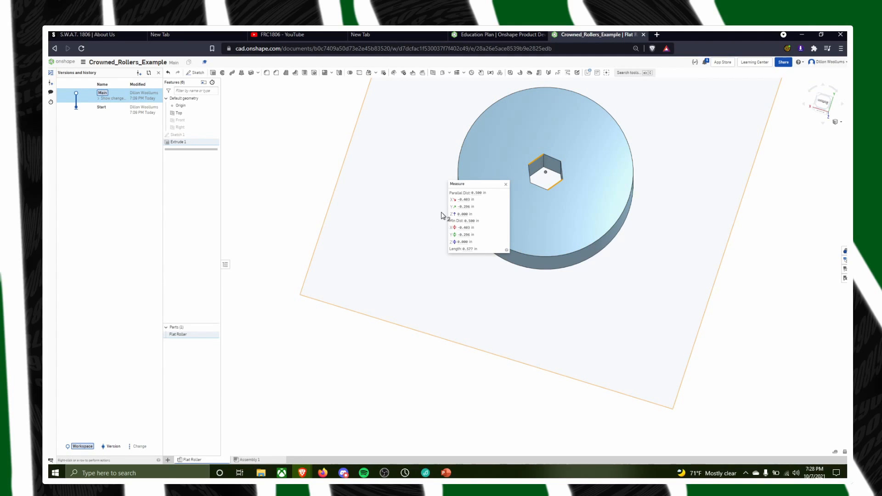
left_click(506, 184)
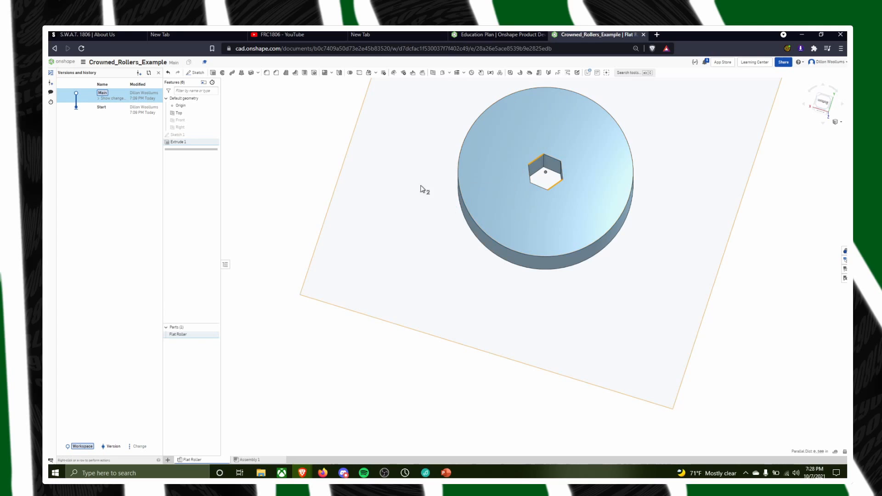
left_click(282, 182)
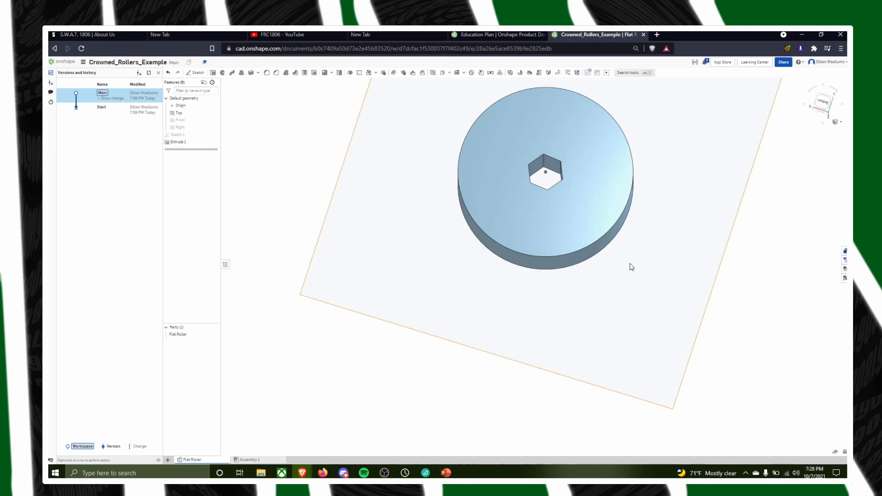
right_click_drag(630, 266, 611, 238)
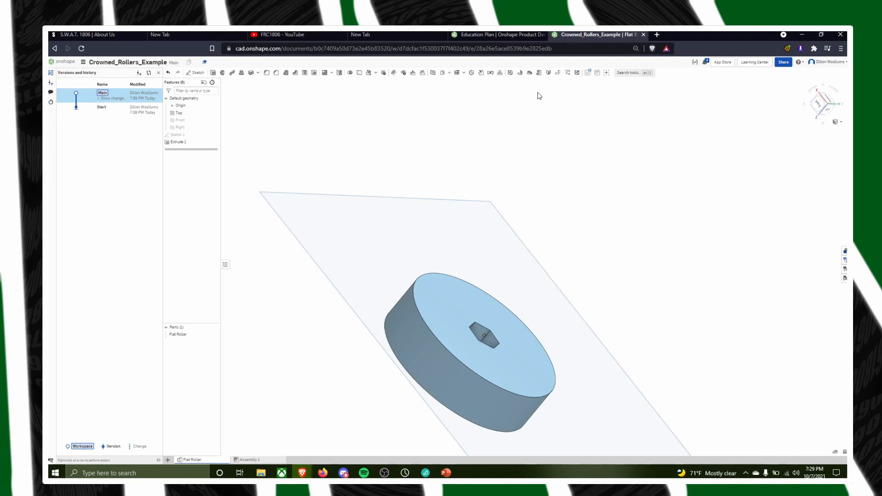
right_click_drag(683, 321, 569, 280)
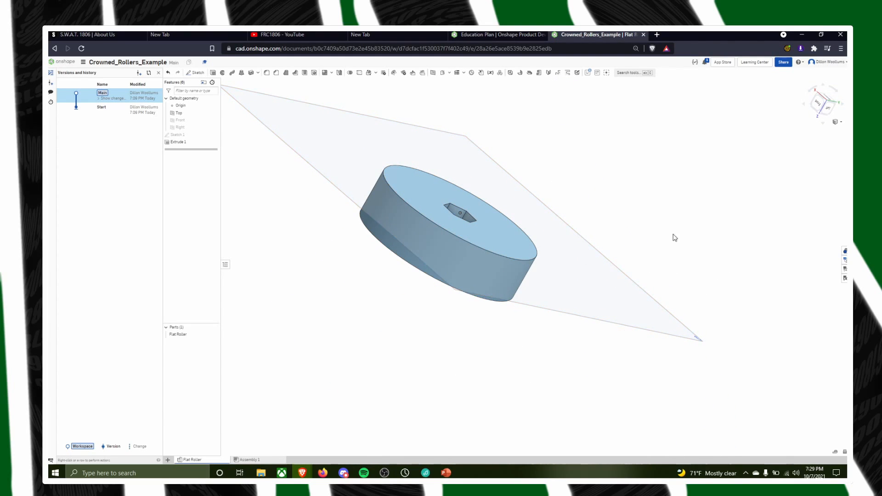
right_click_drag(674, 236, 634, 257)
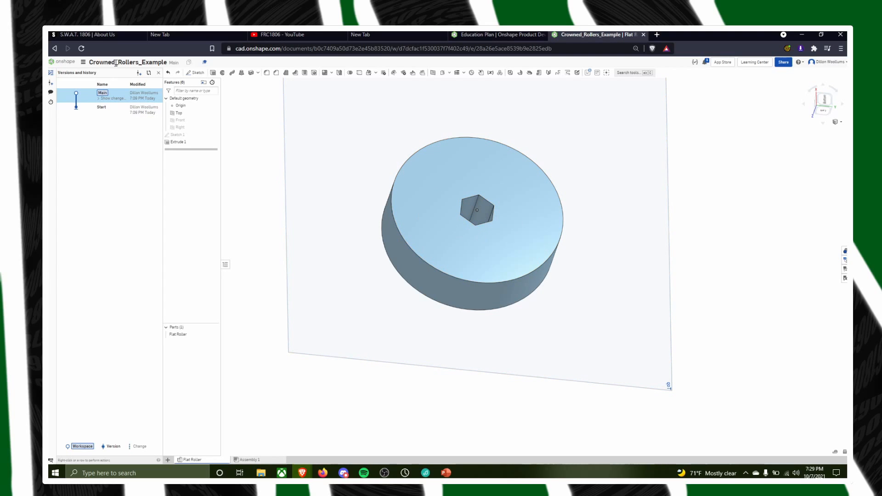
Return to the Fall 2021 Rollers folder and open the student's crowned rollers document with the pale thumbnail
left_click(54, 48)
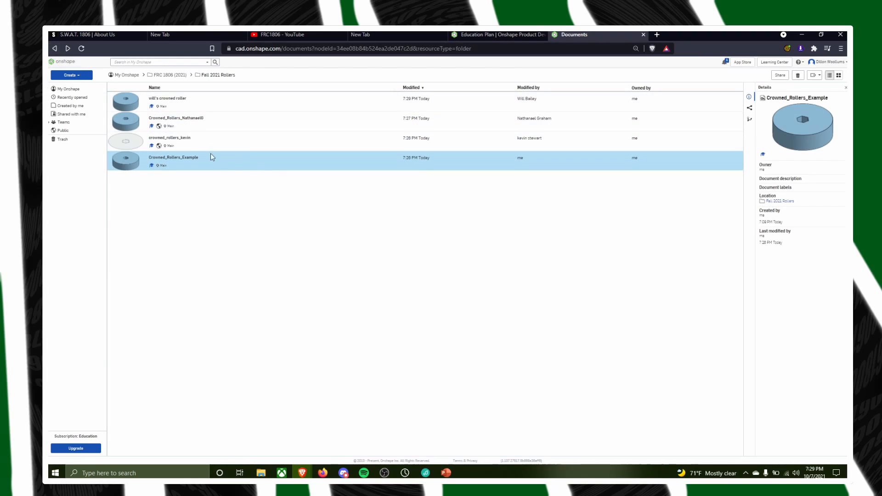
left_click(188, 139)
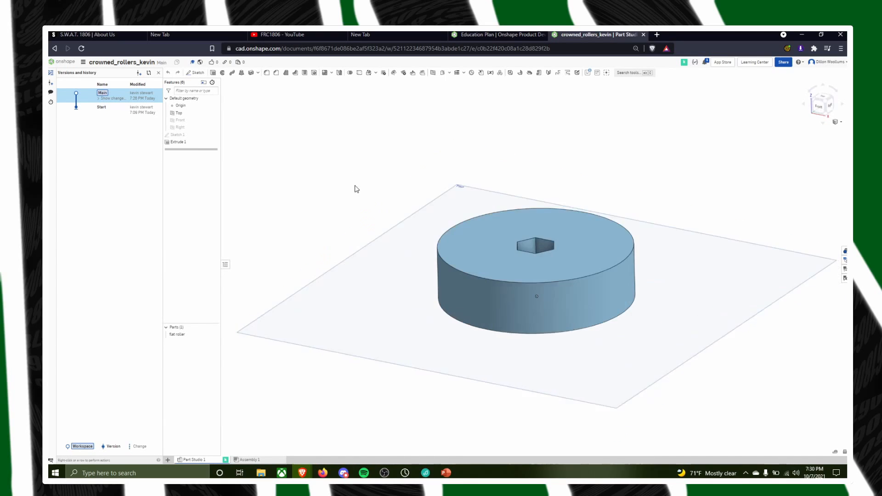
right_click_drag(355, 189, 365, 211)
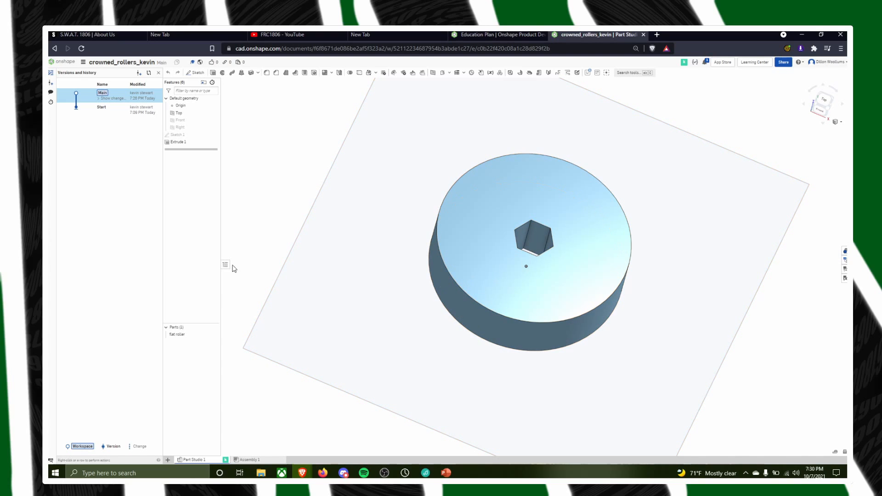
Edit the roller's Sketch 1, set the hexagon's inscribed circle diameter to 3/4 in and finish the sketch
double_click(177, 134)
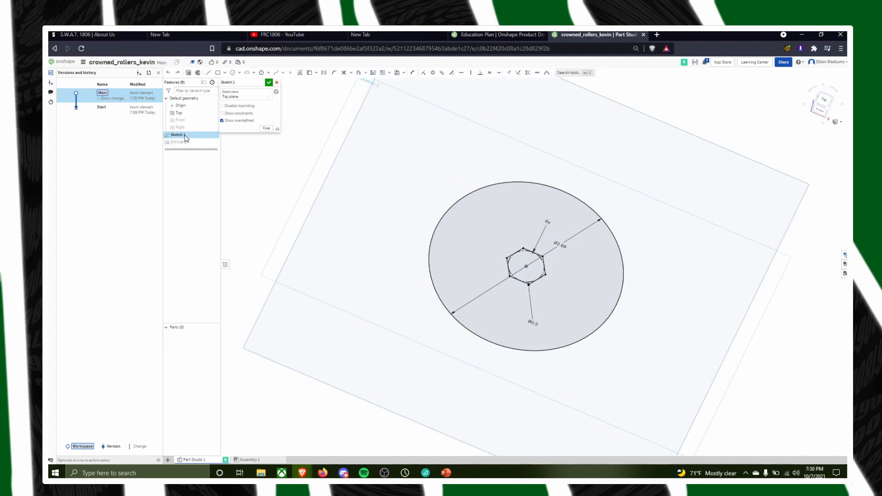
mouse_move(713, 262)
right_mouse_down()
mouse_move(698, 281)
mouse_move(714, 253)
mouse_move(701, 254)
mouse_move(729, 277)
mouse_move(714, 229)
right_mouse_up()
key("n")
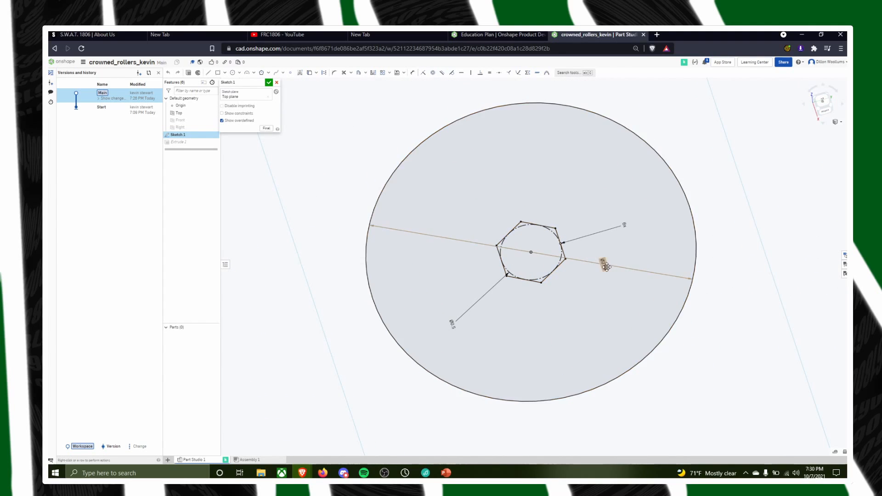
double_click(452, 324)
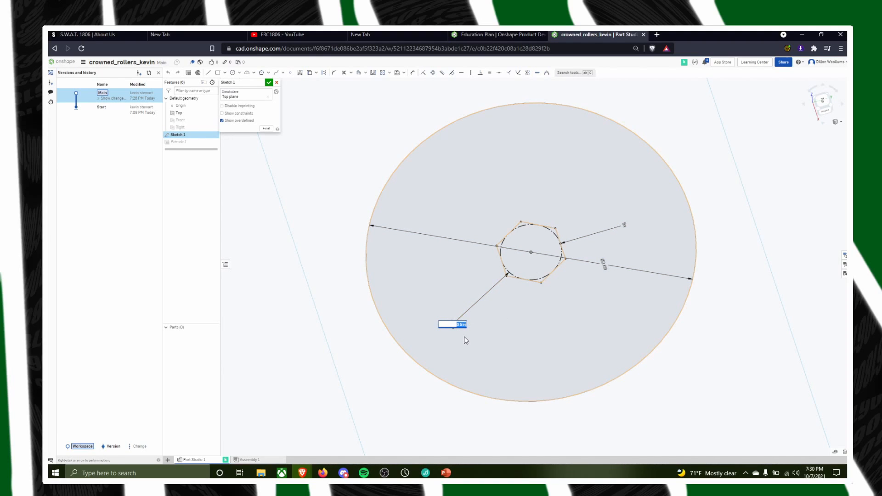
type("(3/4)")
key("Return")
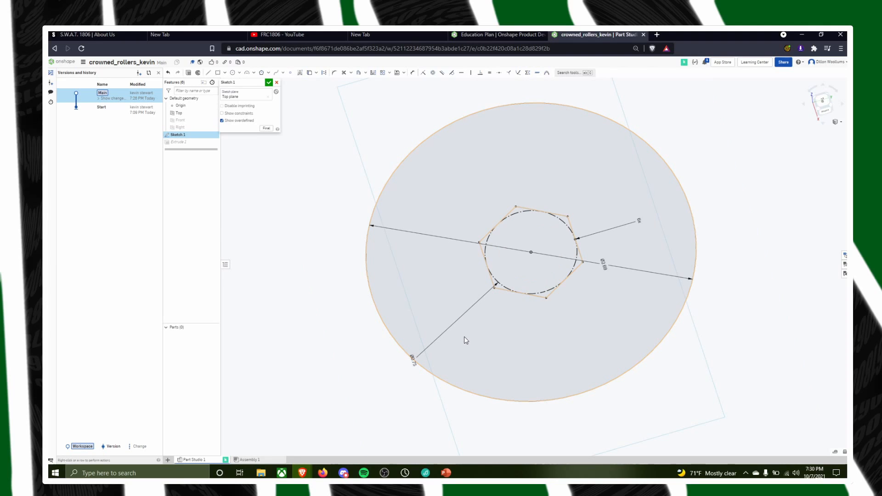
left_click(269, 82)
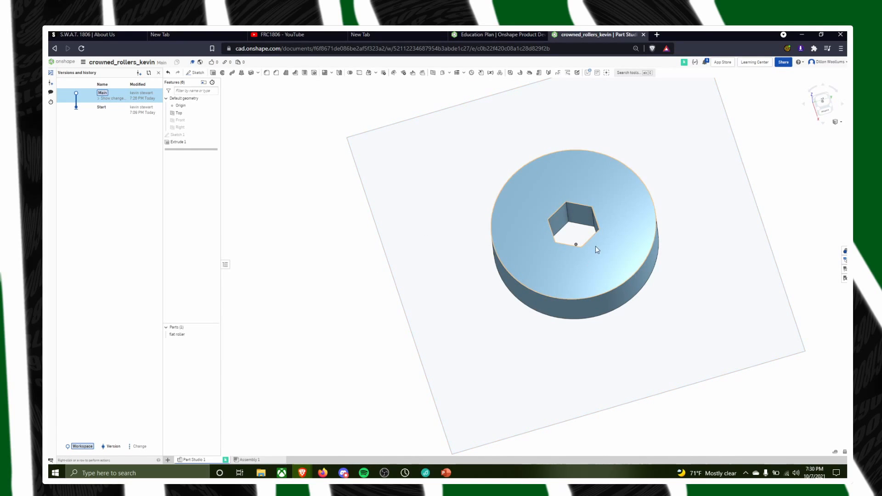
Set the diameter of the hexagon's inscribed circle in Sketch 1 to 1/2 in and finish the sketch
right_click_drag(669, 193, 725, 200)
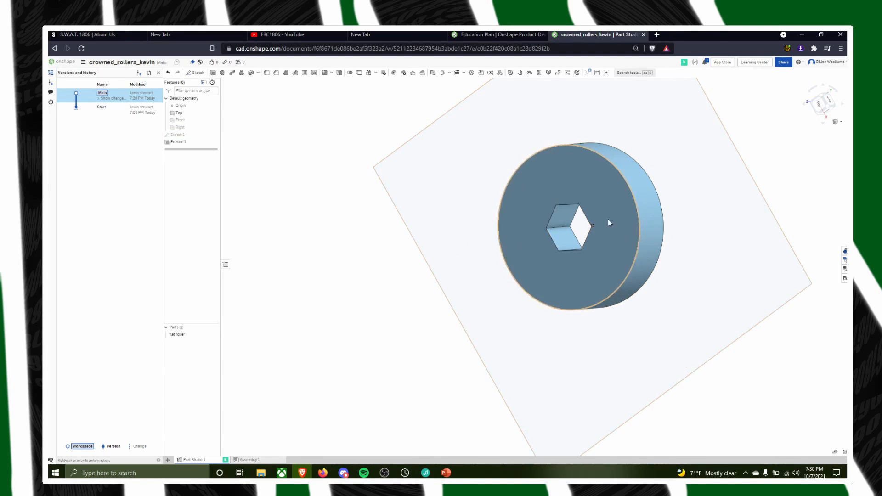
right_click_drag(549, 211, 597, 253)
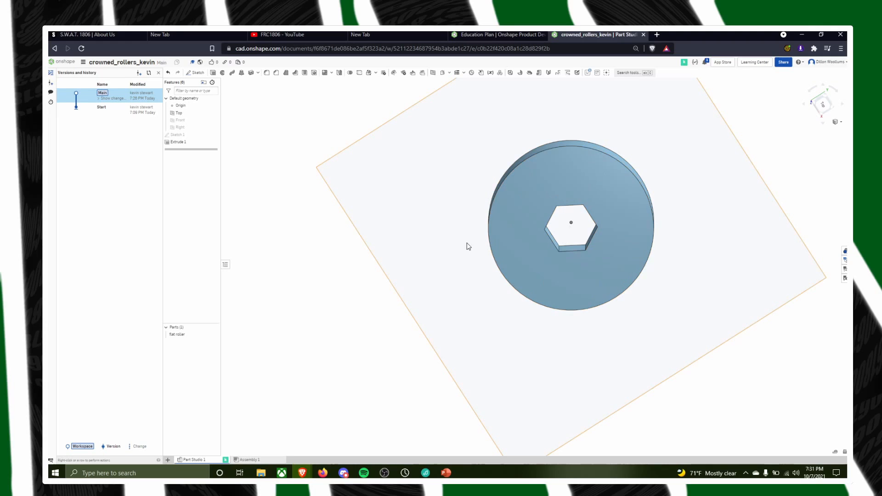
left_click(176, 135)
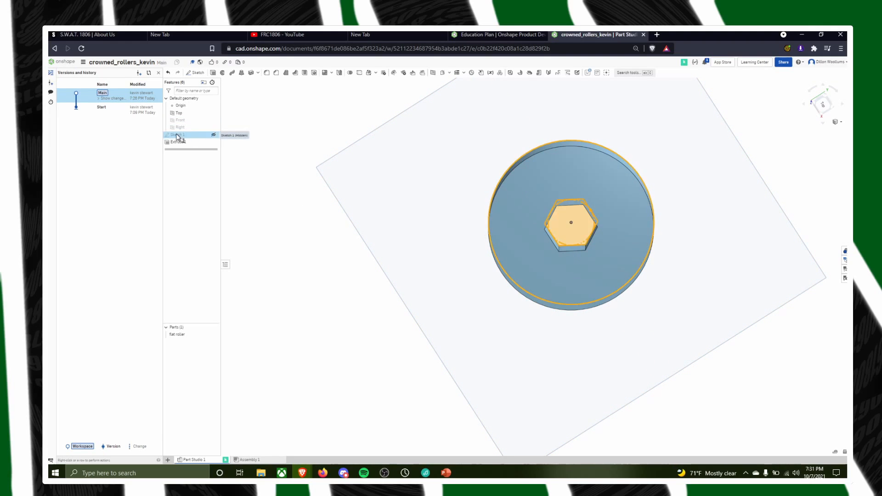
double_click(176, 135)
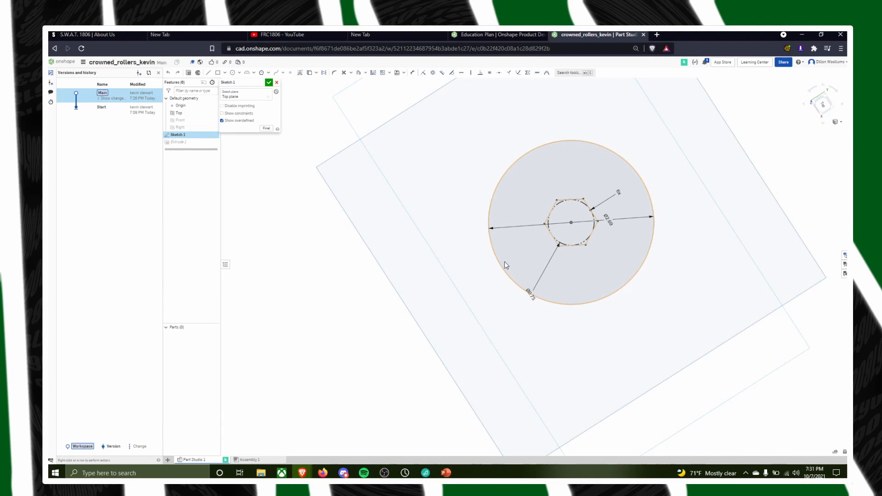
double_click(530, 293)
key("BackSpace")
type("1/2")
key("Return")
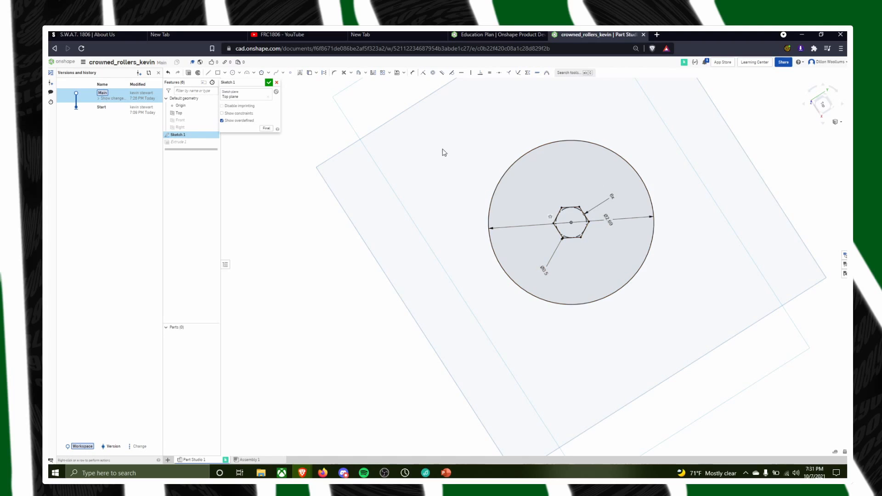
left_click(268, 82)
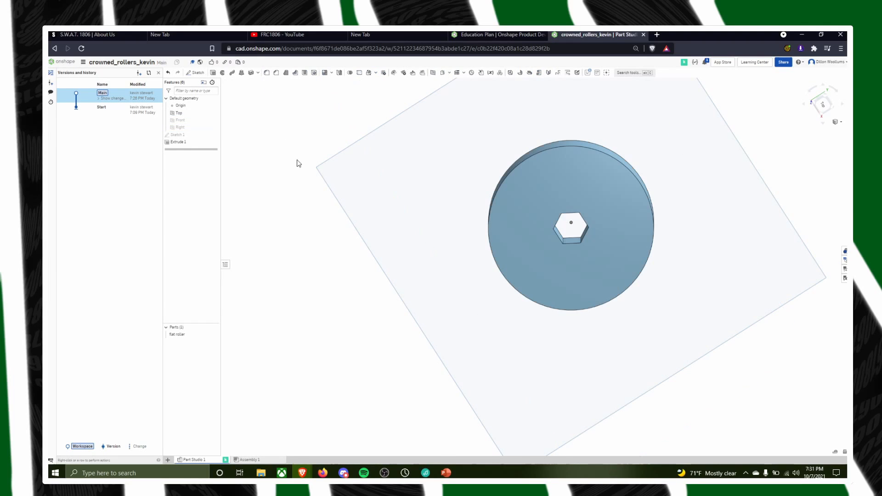
Check the hexagon dimensions in Sketch 1, close the sketch and return to the Fall 2021 Rollers folder
double_click(177, 135)
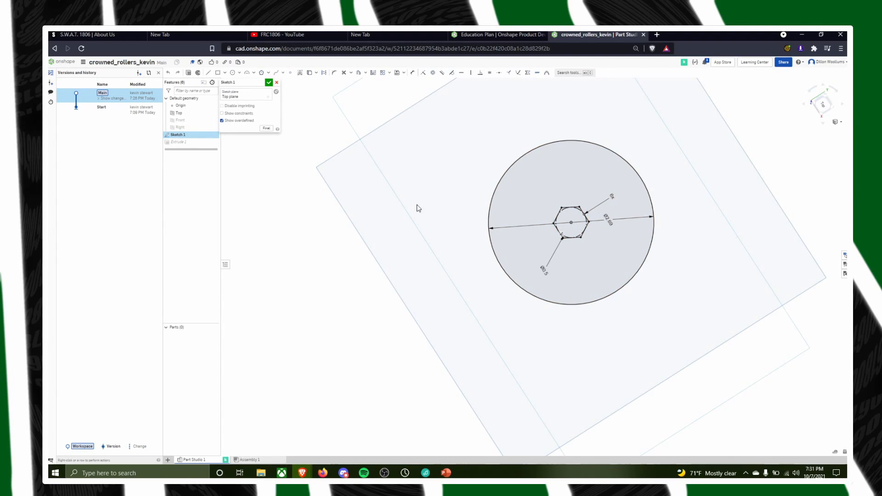
left_click(269, 83)
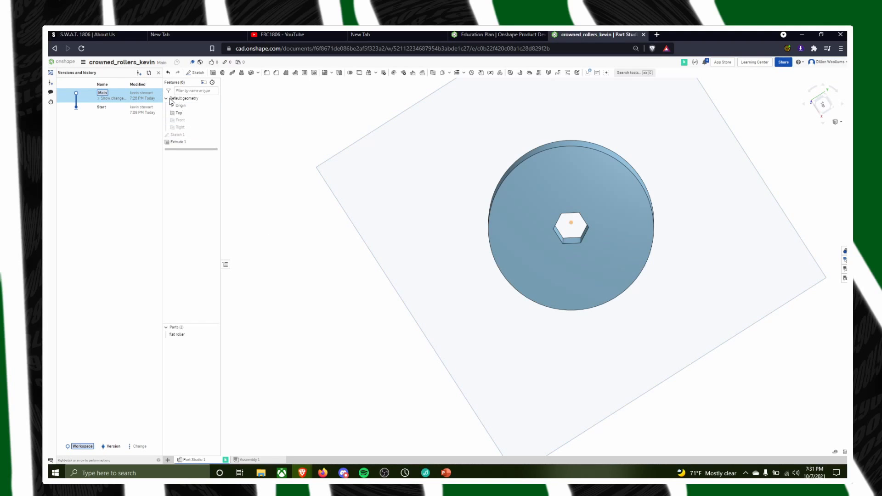
left_click(54, 49)
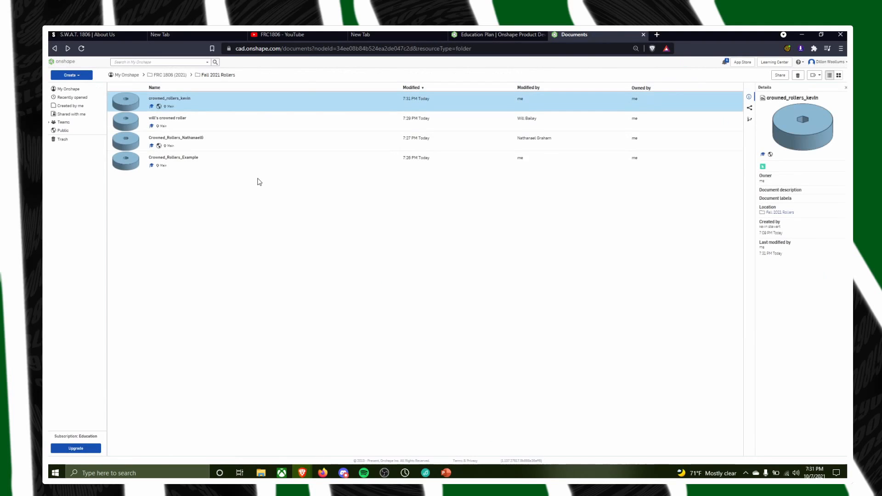
View the Crowned_Rollers_Example document, return to the Fall 2021 Rollers folder and open the most recently modified student roller document
double_click(195, 157)
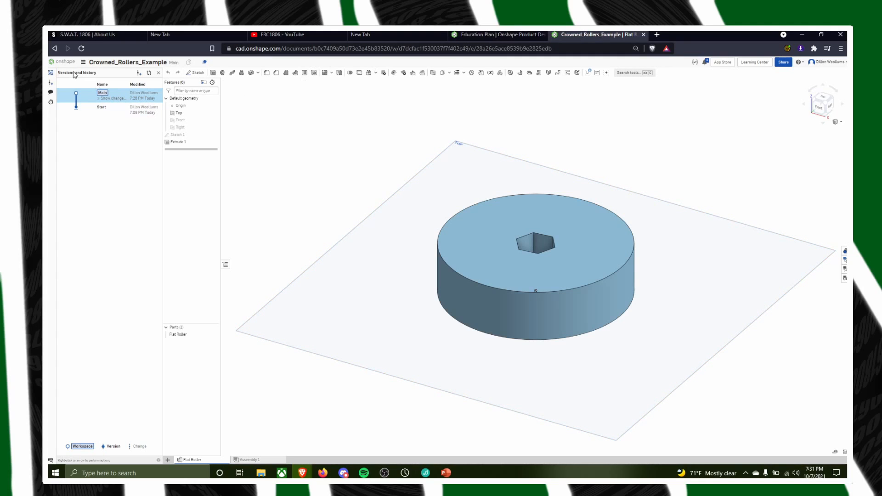
left_click(60, 60)
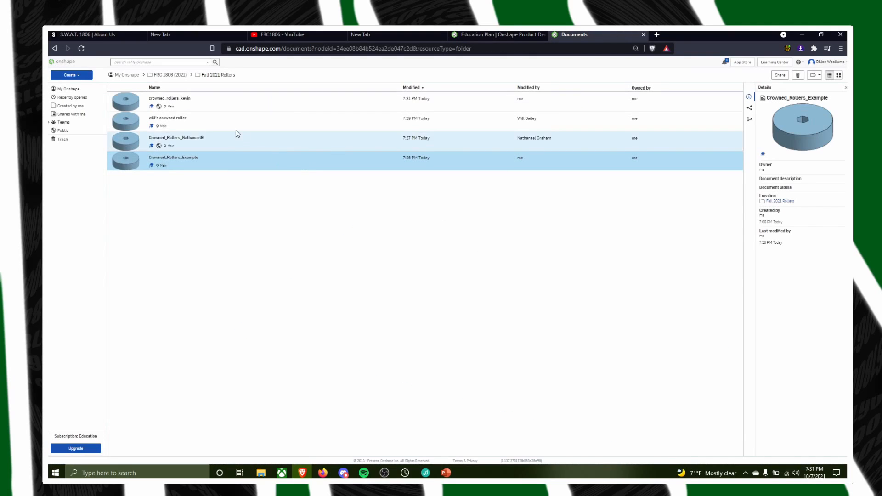
double_click(205, 97)
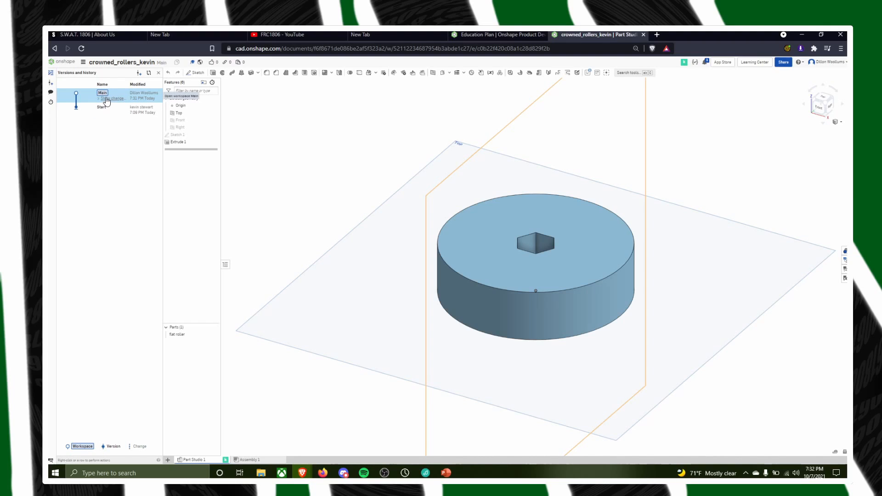
right_click(304, 142)
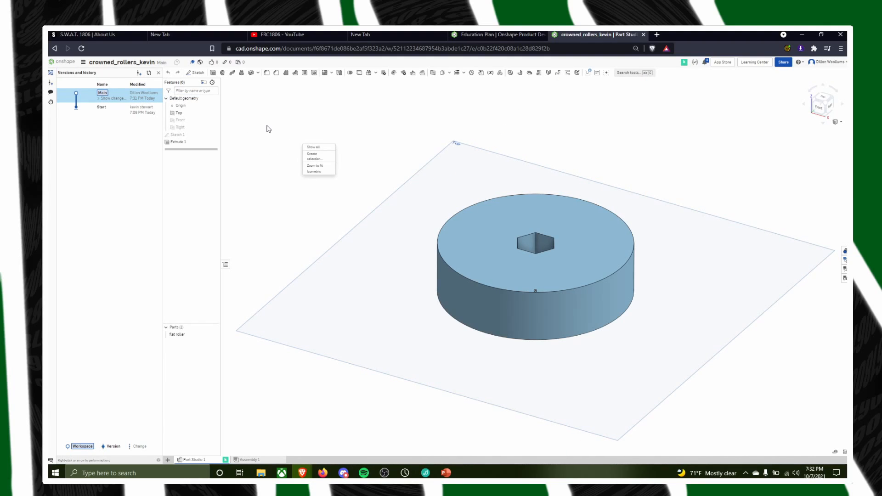
left_click(268, 128)
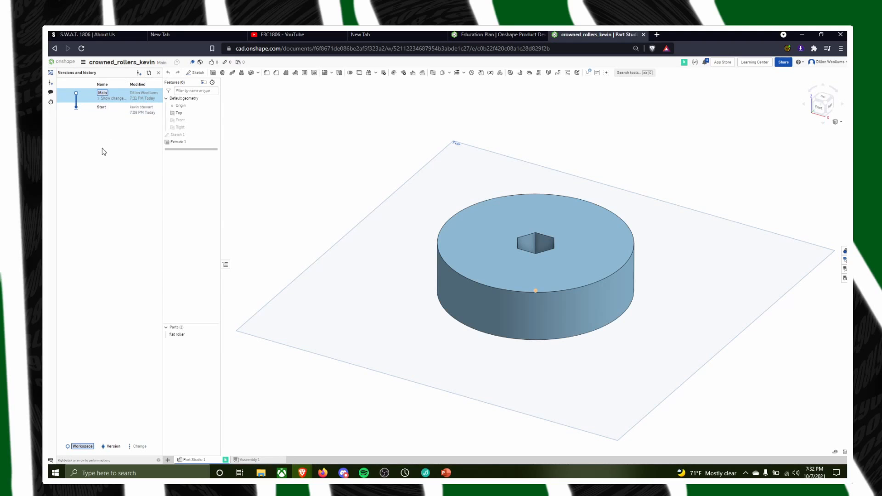
Examine the Start version, expand Main's change list, view both Sketch 1 edits in the history and return to Main
right_click(121, 95)
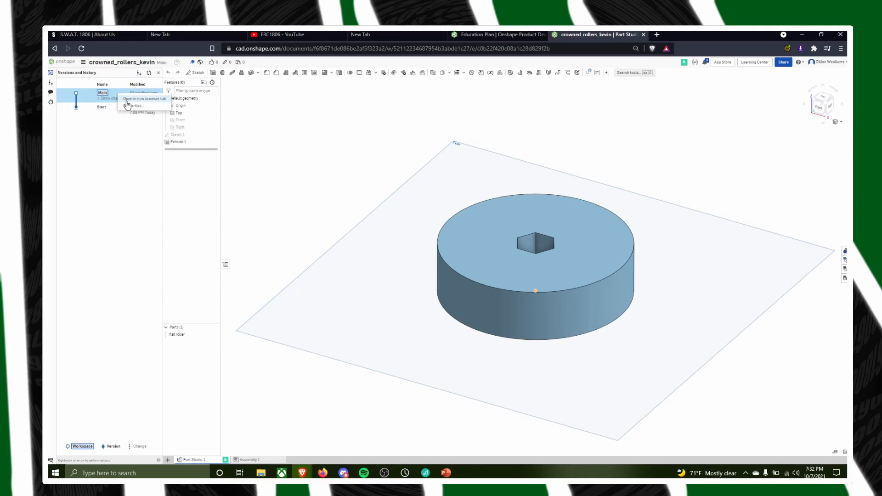
key("Escape")
left_click(128, 112)
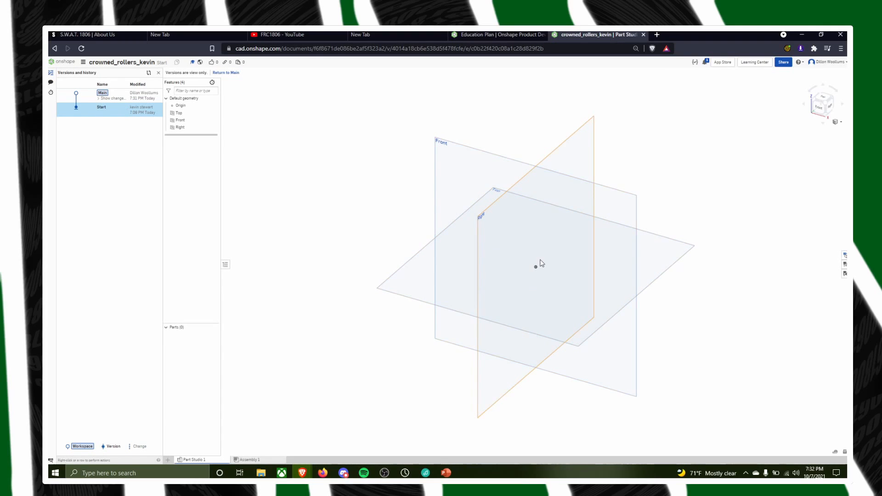
left_click(124, 99)
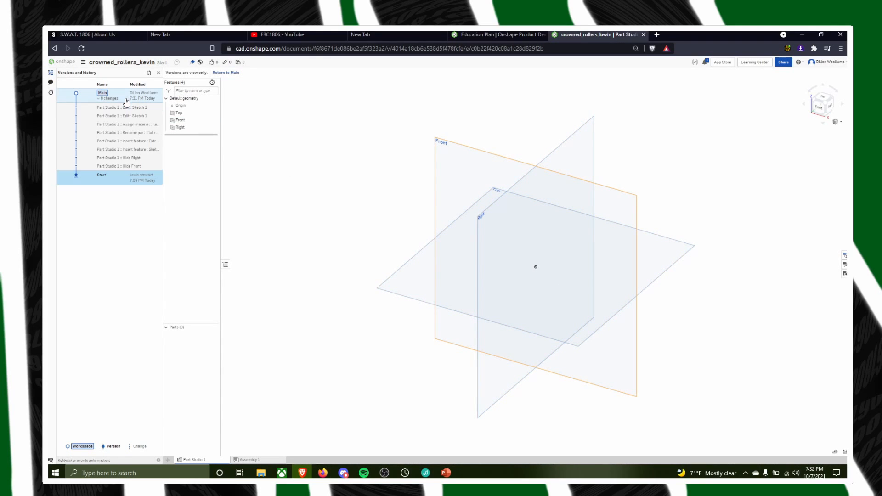
left_click(126, 96)
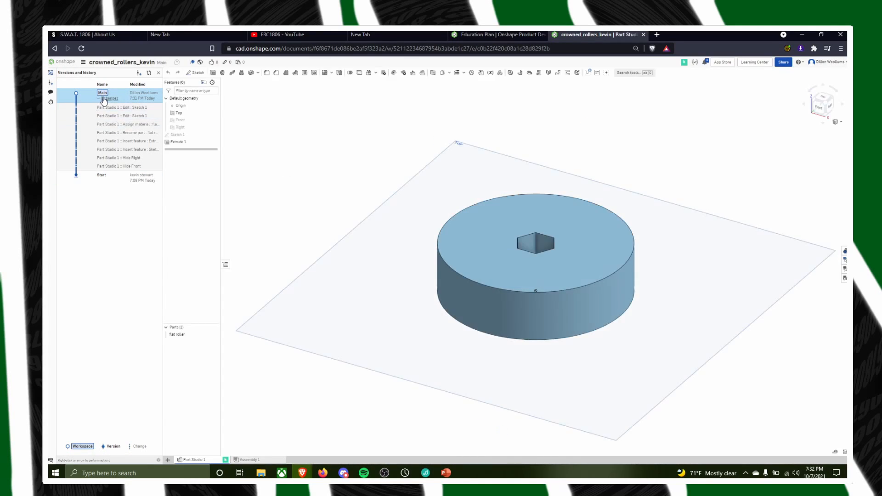
left_click(145, 116)
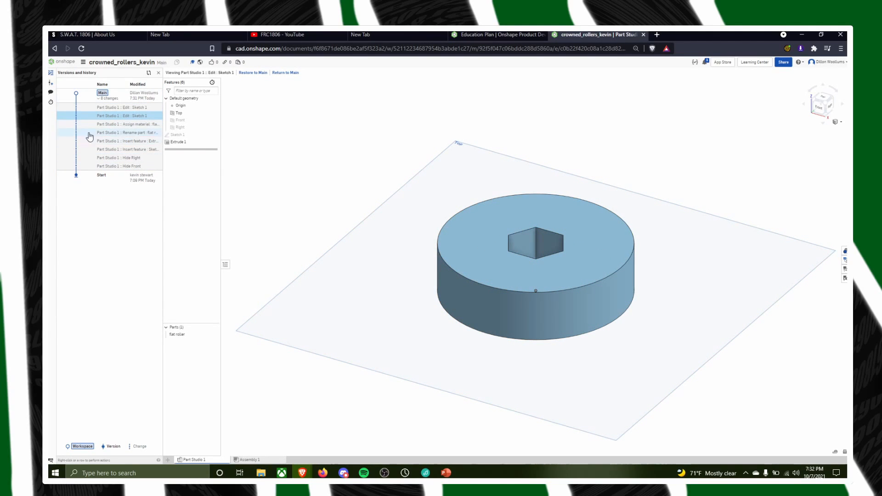
left_click(134, 107)
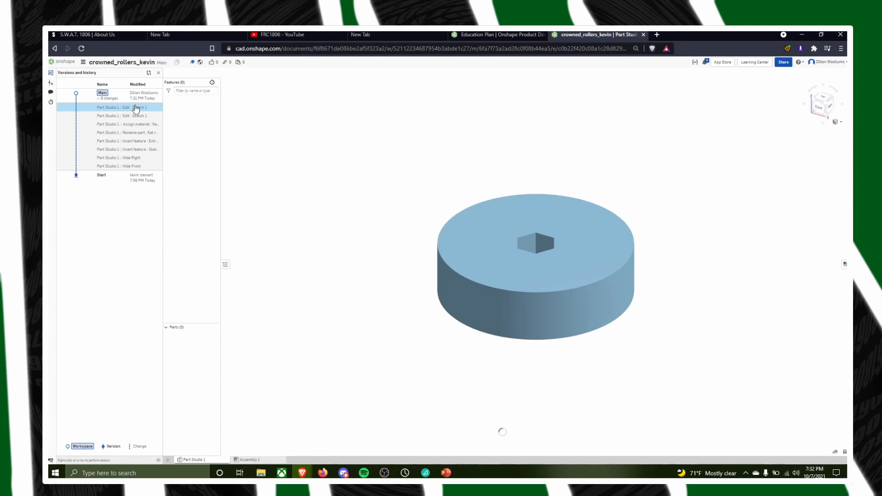
left_click(120, 97)
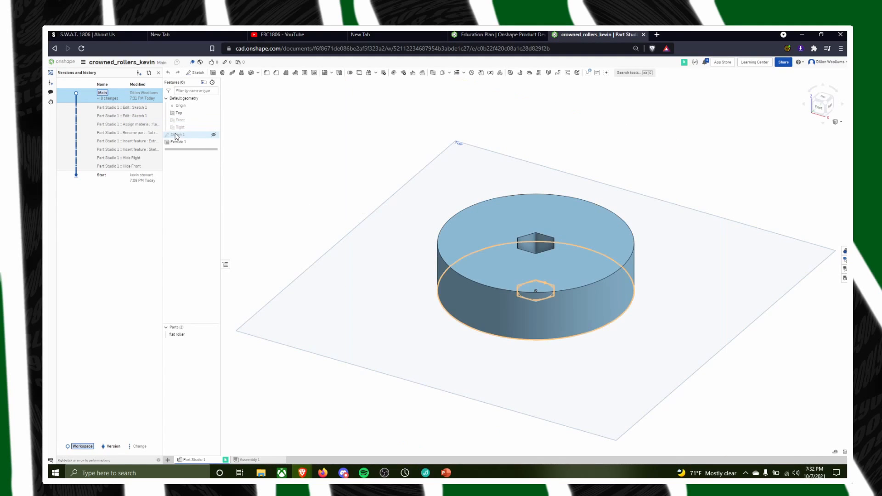
Delete Sketch 1 and Extrude 1 from the roller's Part Studio
right_click(176, 134)
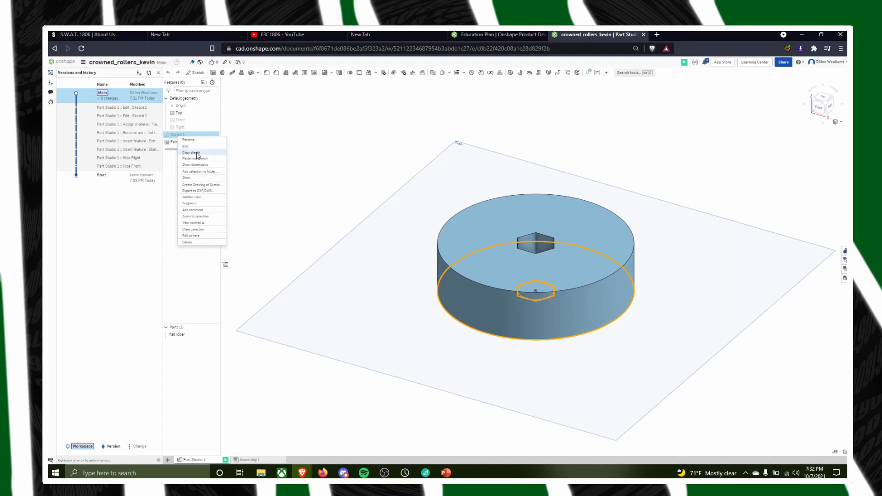
left_click(195, 242)
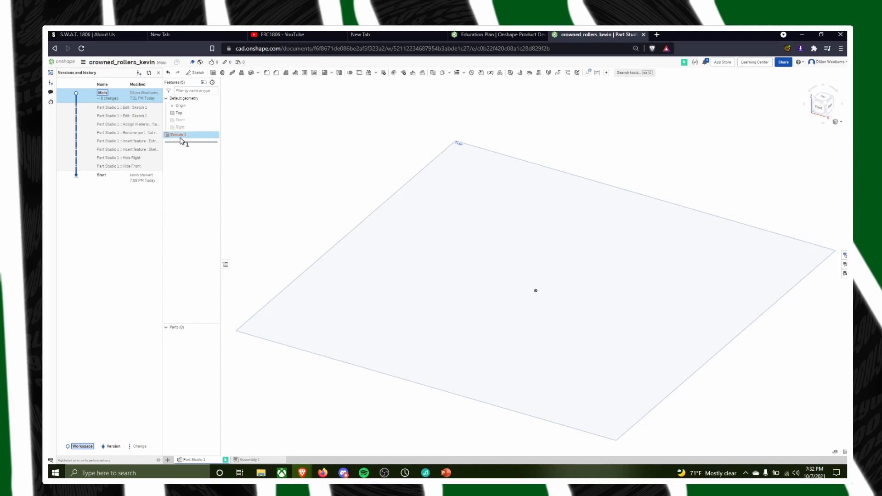
right_click(184, 138)
left_click(205, 190)
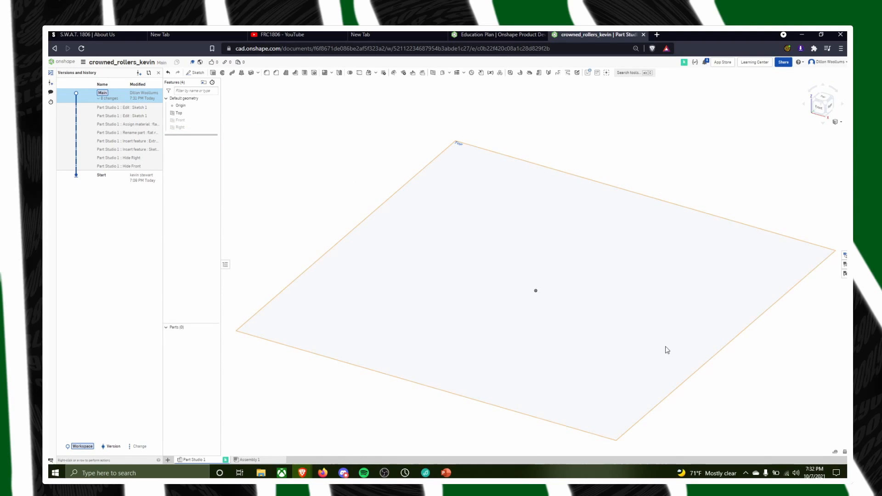
Create version V1 from the Assign material entry in the history, with the description "Finished Flat Roller"
left_click(122, 127)
right_click(122, 127)
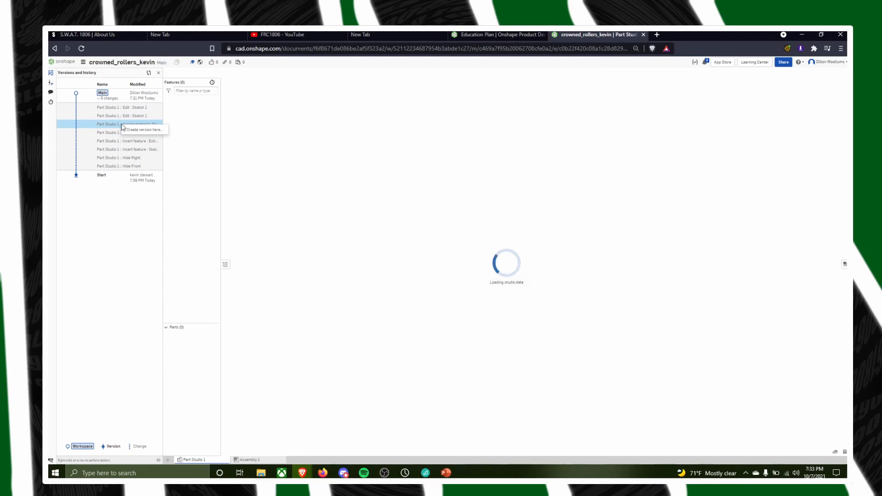
left_click(136, 129)
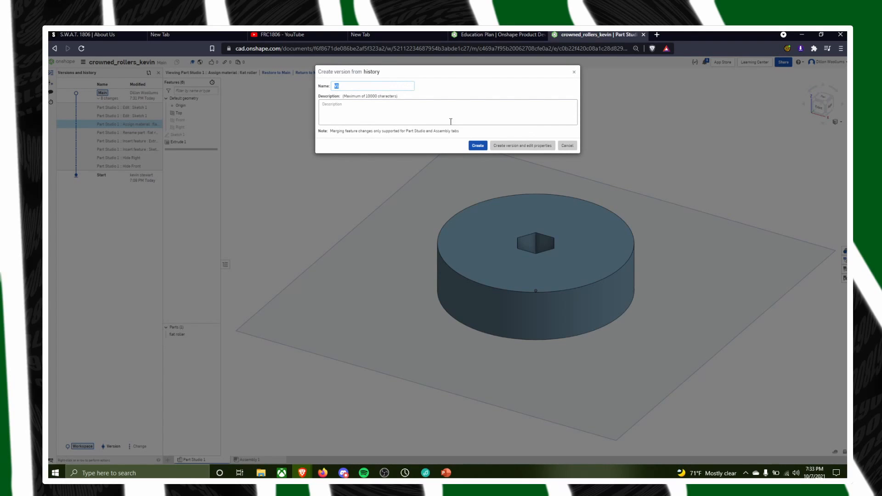
left_click(339, 104)
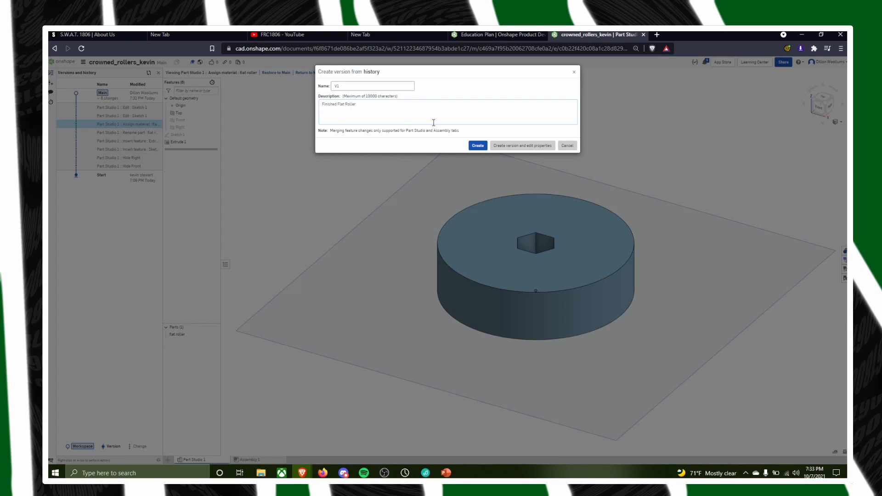
left_click(477, 146)
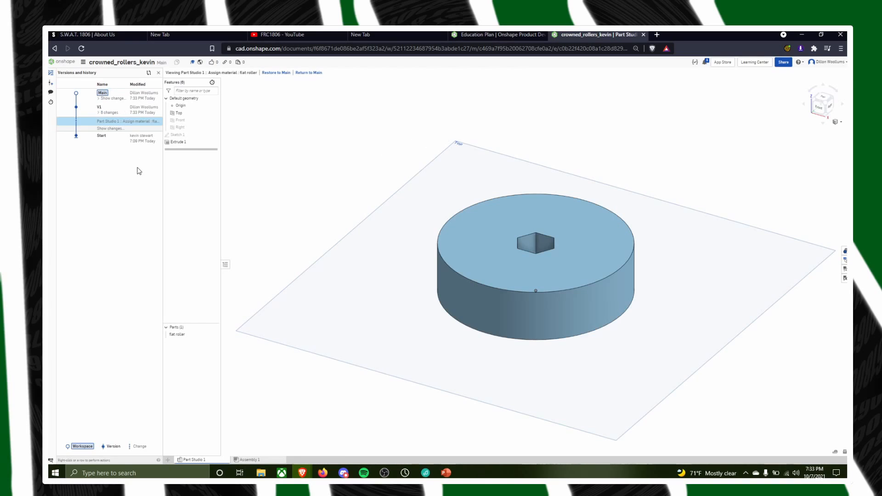
Reopen Main, expand its change list and examine the Extrude 1 and Sketch 1 deletion entries
left_click(105, 96)
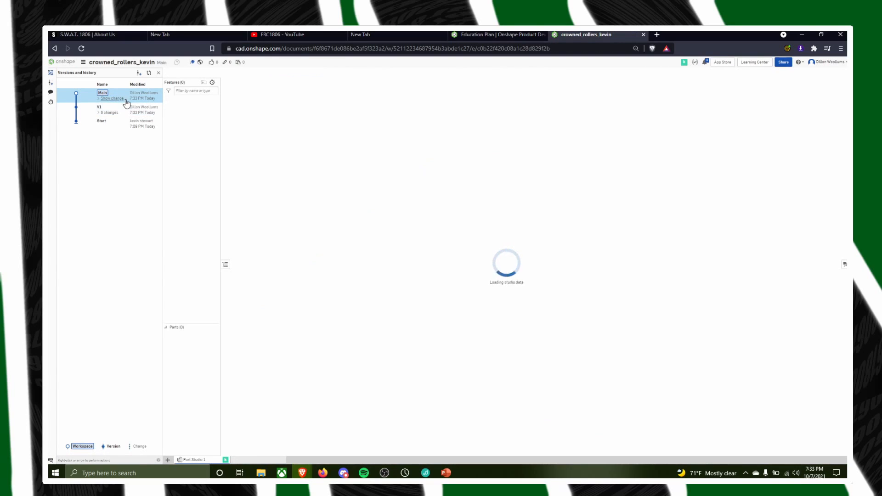
right_click(94, 95)
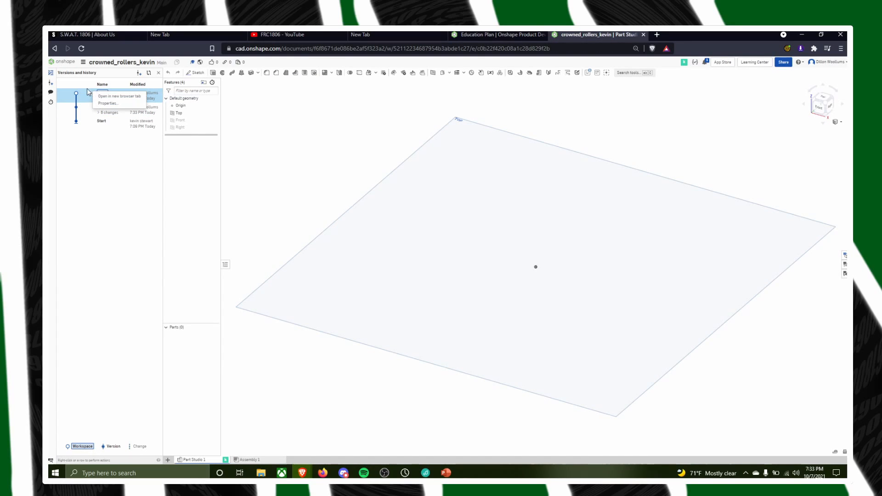
right_click(76, 93)
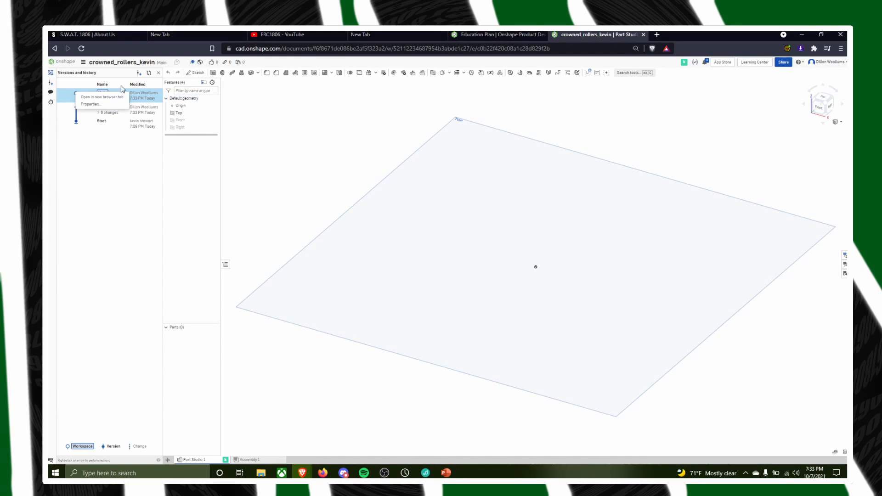
left_click(108, 99)
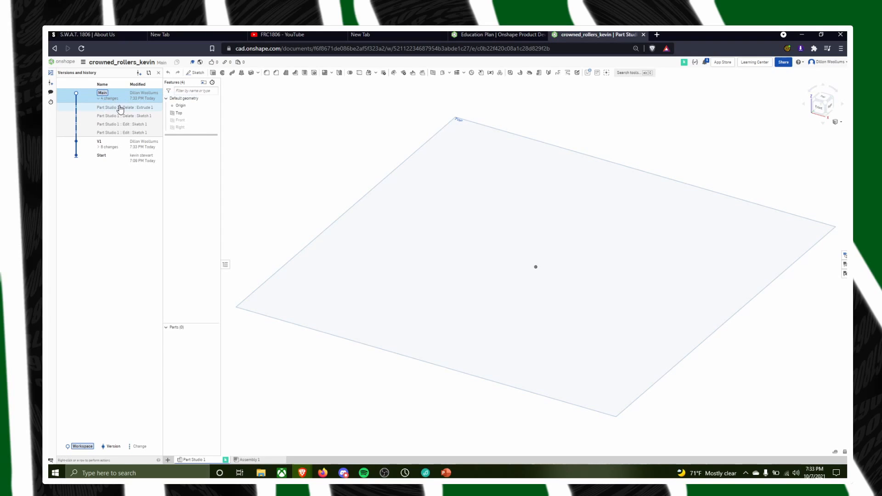
right_click(109, 108)
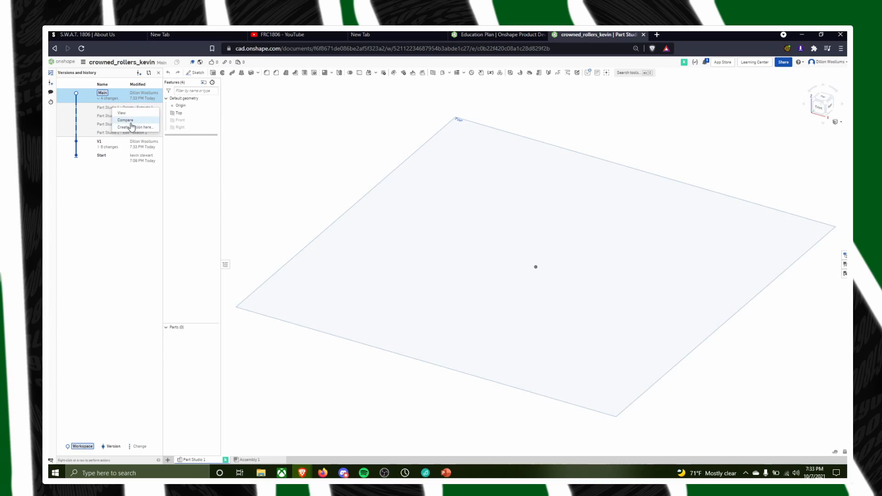
left_click(106, 109)
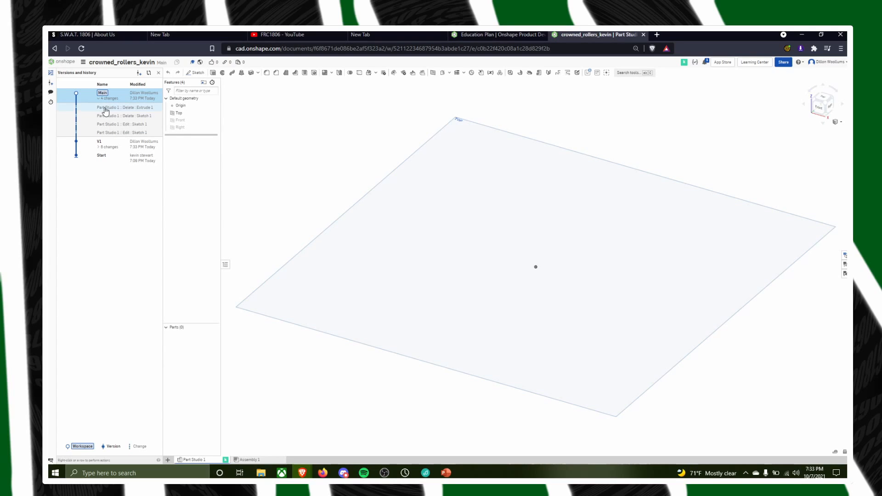
left_click(106, 109)
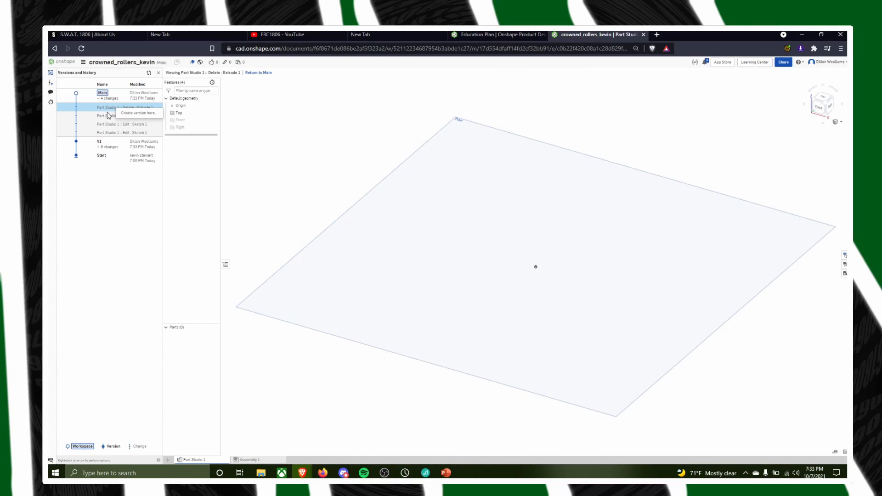
left_click(109, 115)
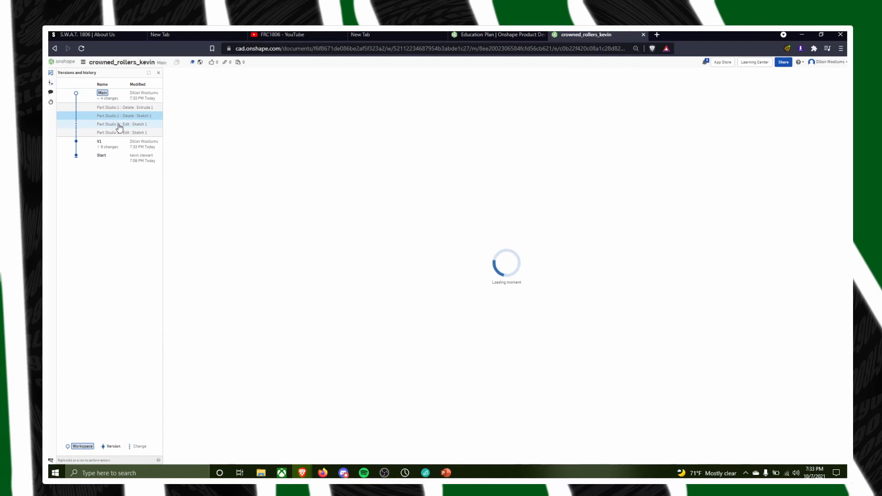
View the roller in version V1, check which actions the version offers and reopen the Main workspace
left_click(114, 145)
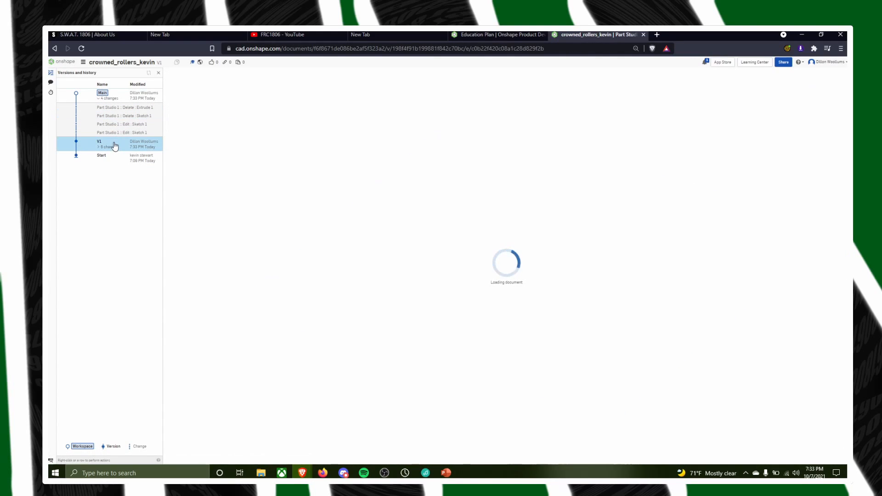
right_click(114, 146)
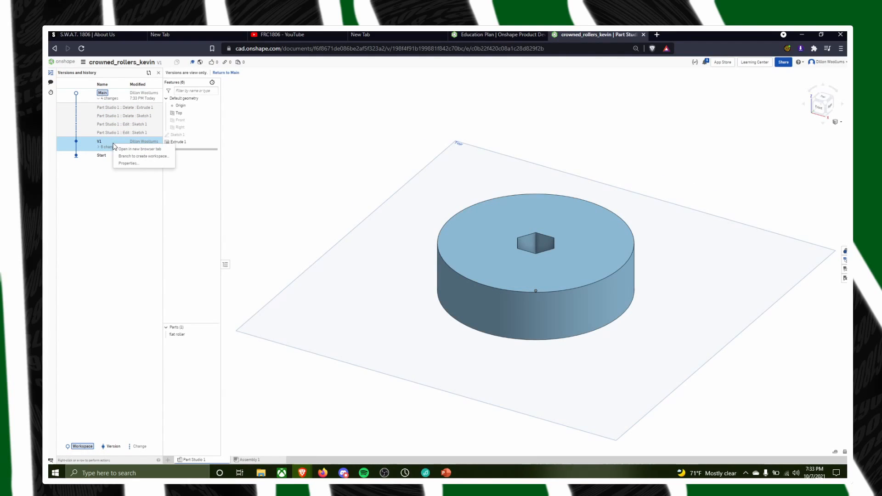
left_click(84, 189)
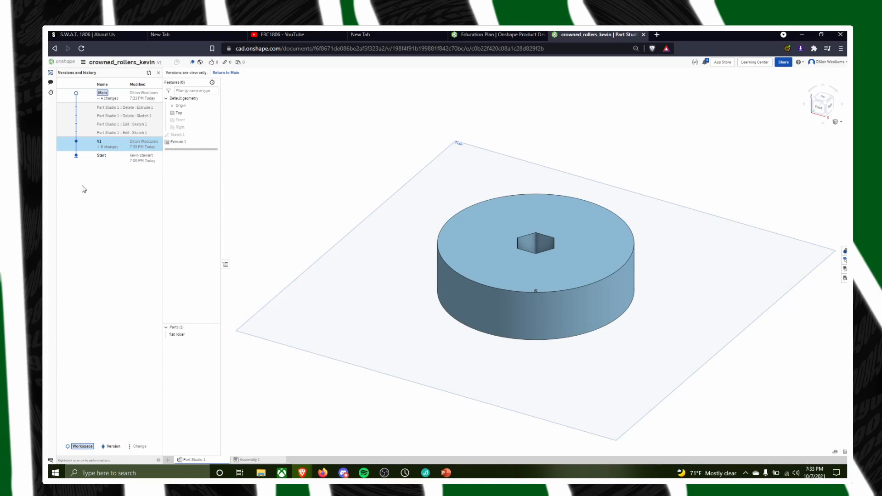
right_click(122, 99)
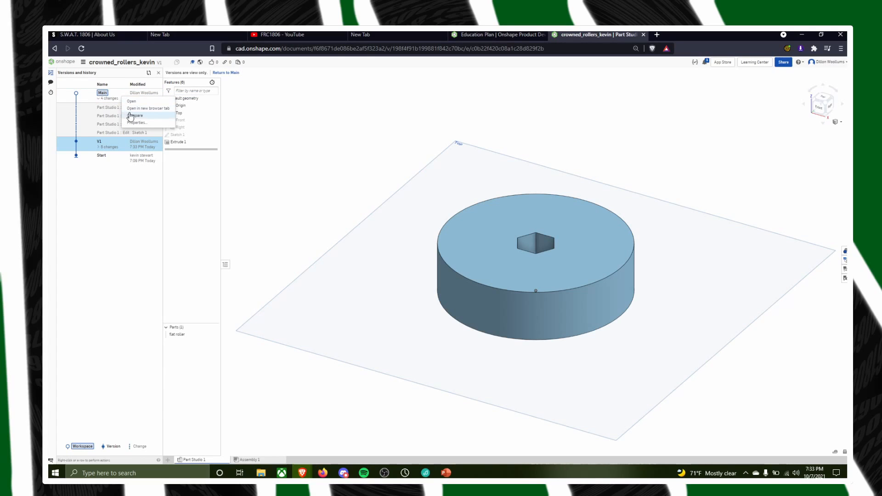
left_click(131, 101)
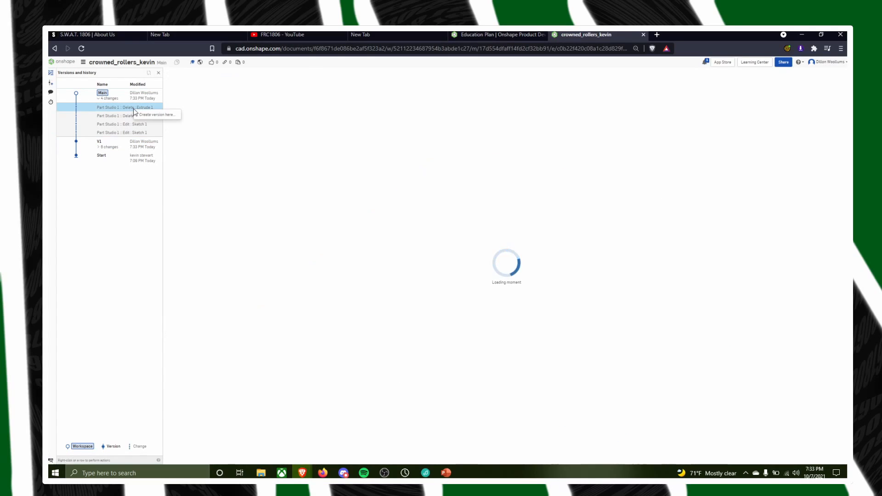
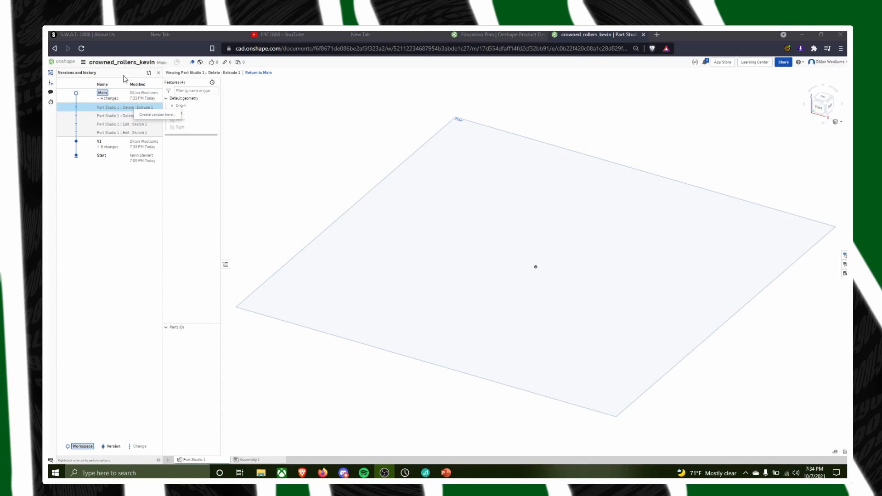
Compare the Main workspace with version V1, and reopen Main to check which actions its history entry offers
left_click(149, 74)
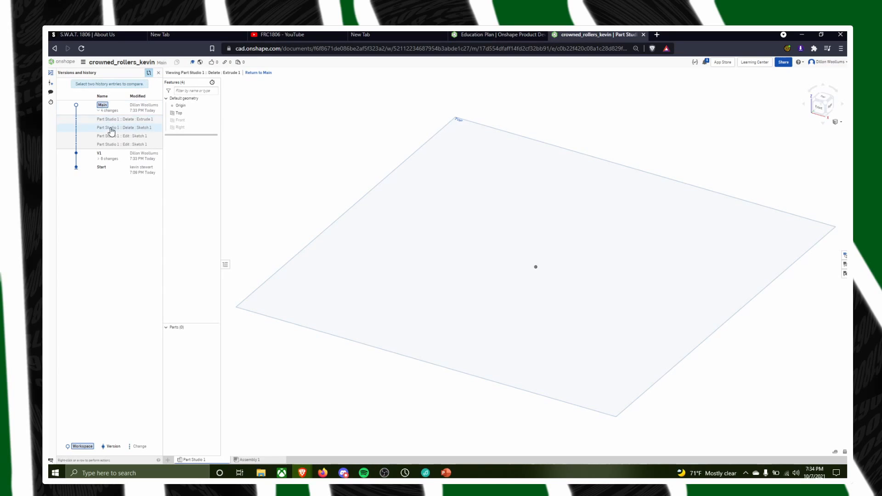
left_click(137, 108)
left_click(132, 154)
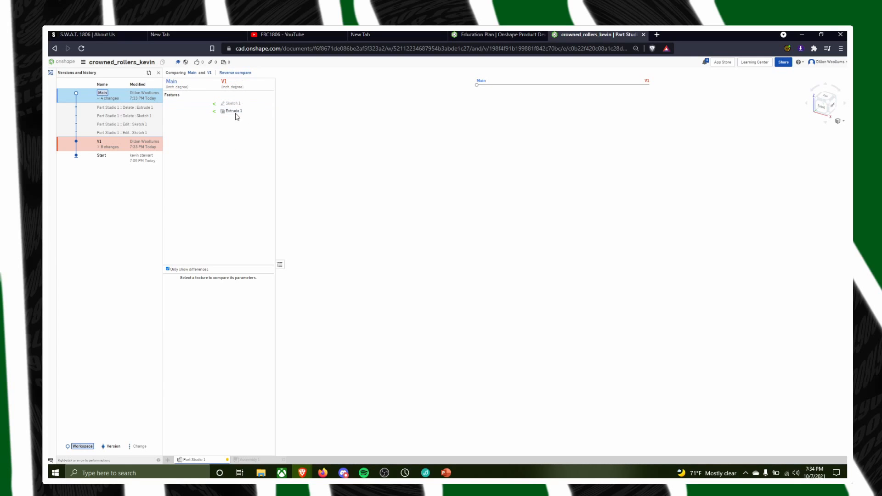
left_click(117, 96)
right_click(123, 97)
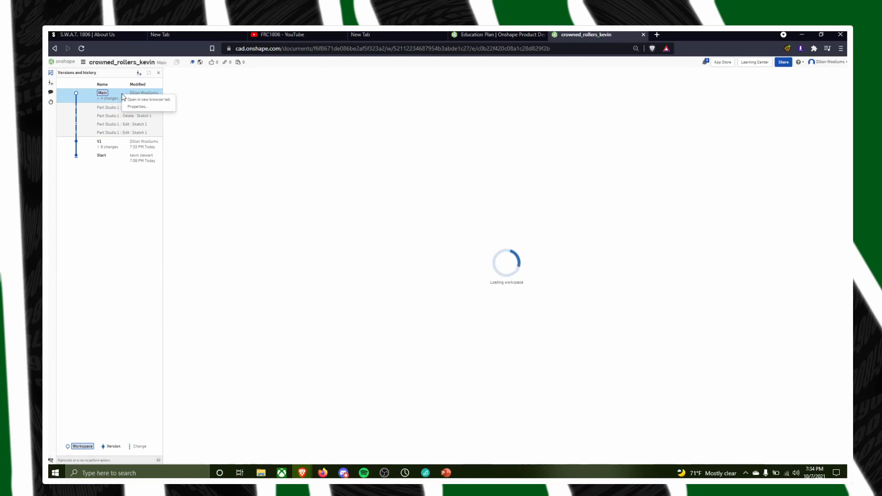
left_click(68, 92)
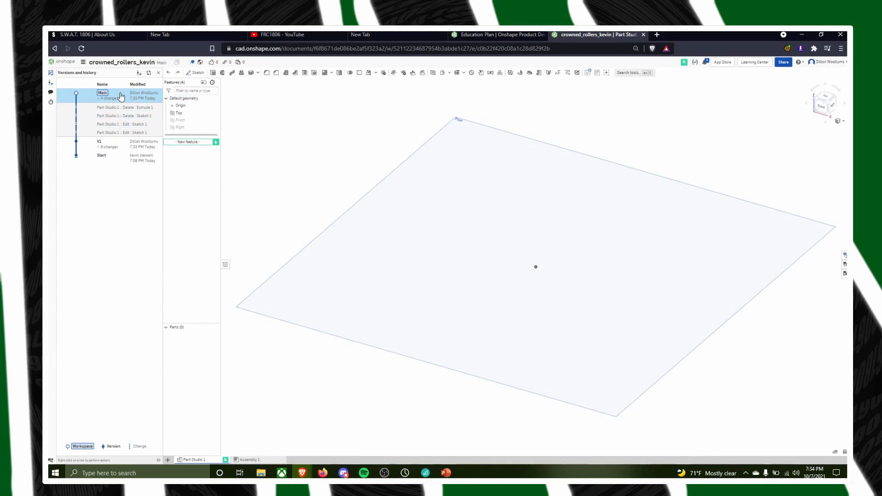
Branch version V1 into a new workspace named B1 and open that workspace
left_click(125, 125)
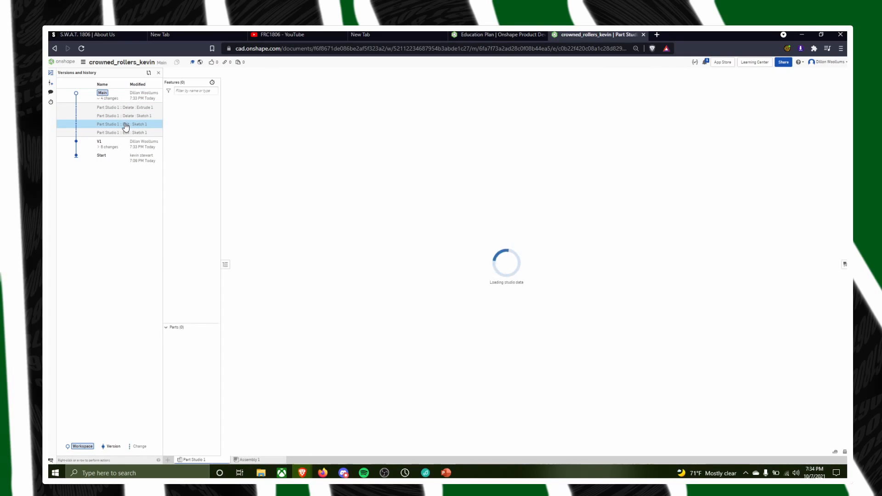
left_click(105, 143)
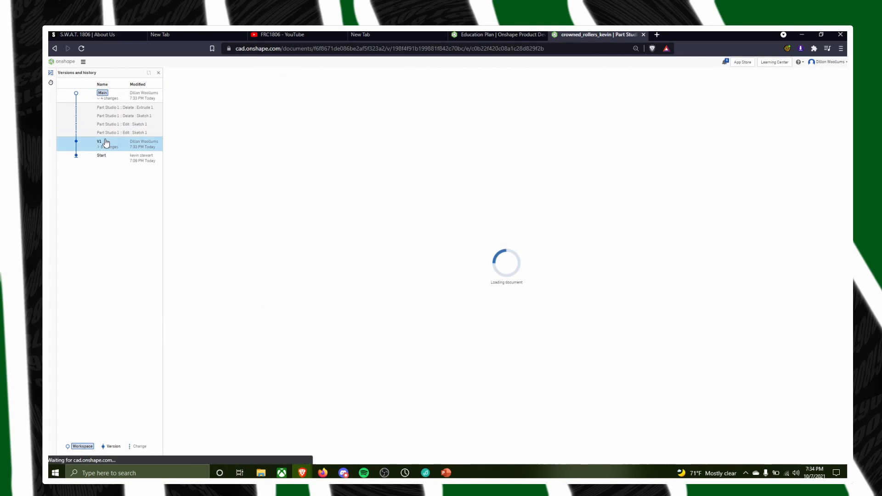
right_click(106, 143)
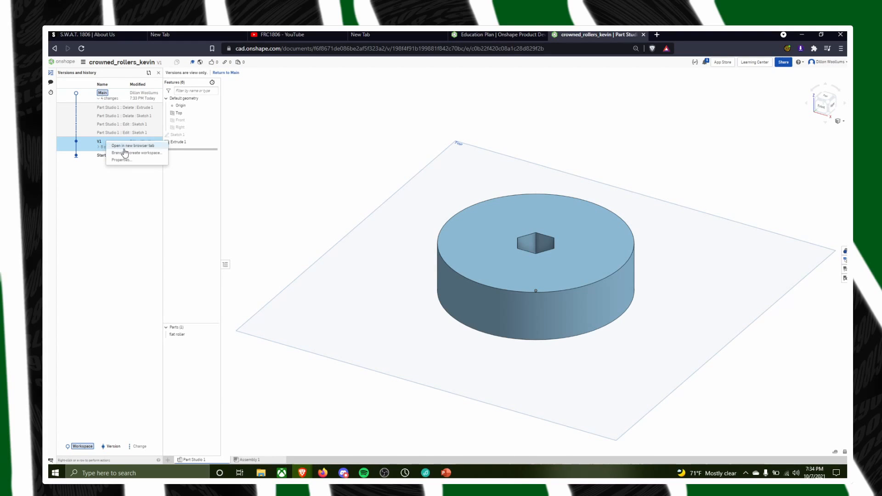
left_click(124, 152)
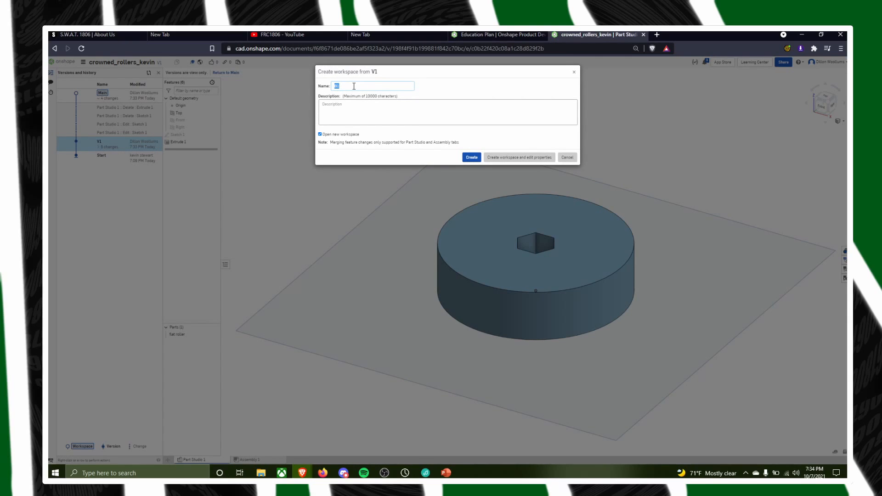
left_click(471, 157)
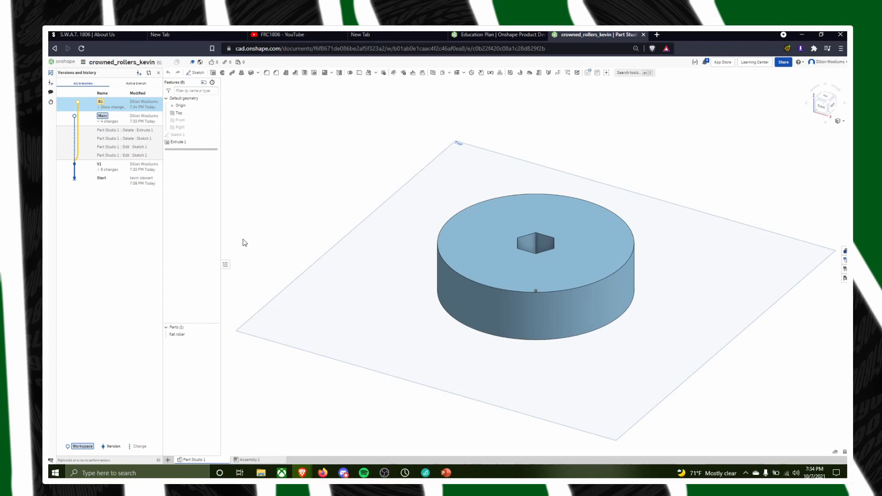
Switch between the Main and B1 workspaces to view their models, and check which actions B1 offers
left_click(100, 118)
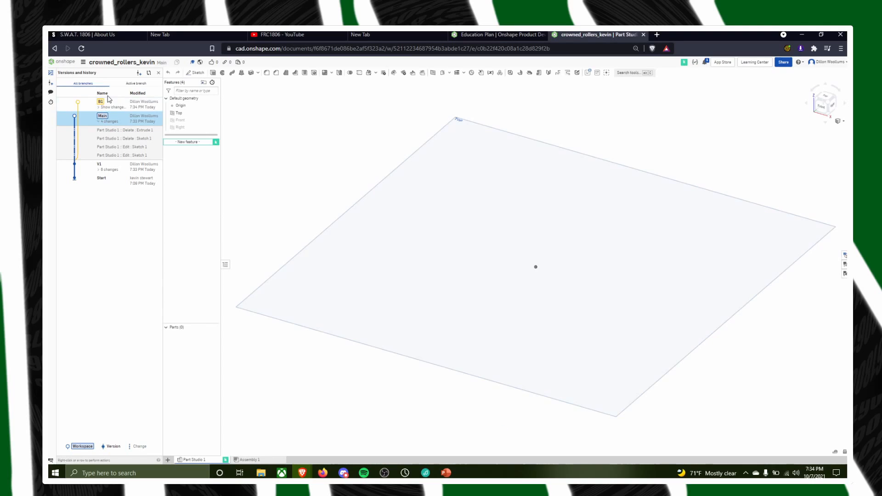
left_click(108, 106)
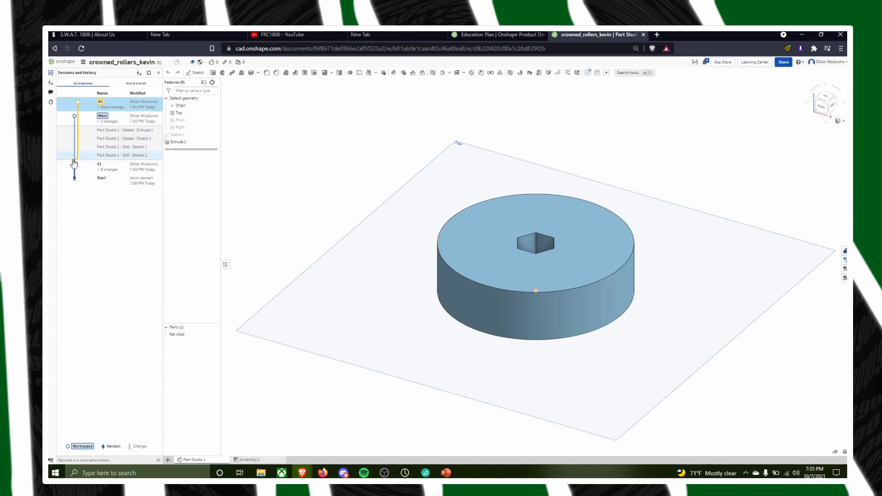
double_click(90, 121)
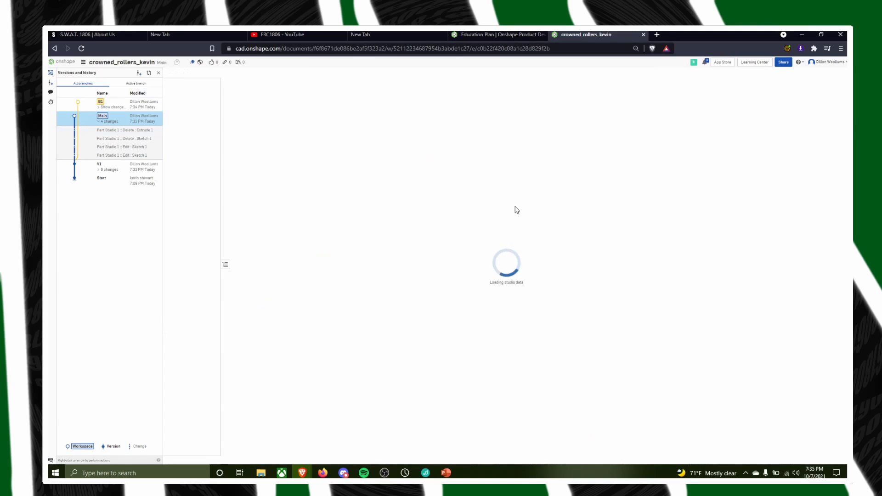
double_click(92, 104)
right_click(92, 104)
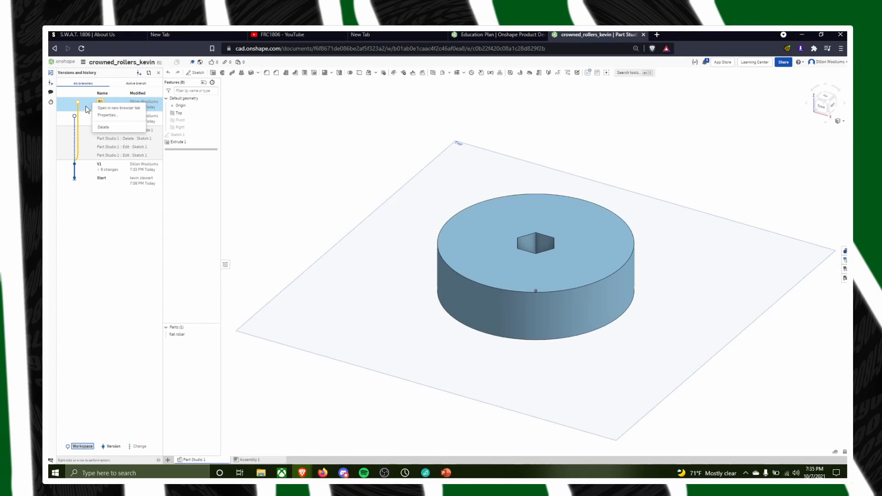
left_click(85, 108)
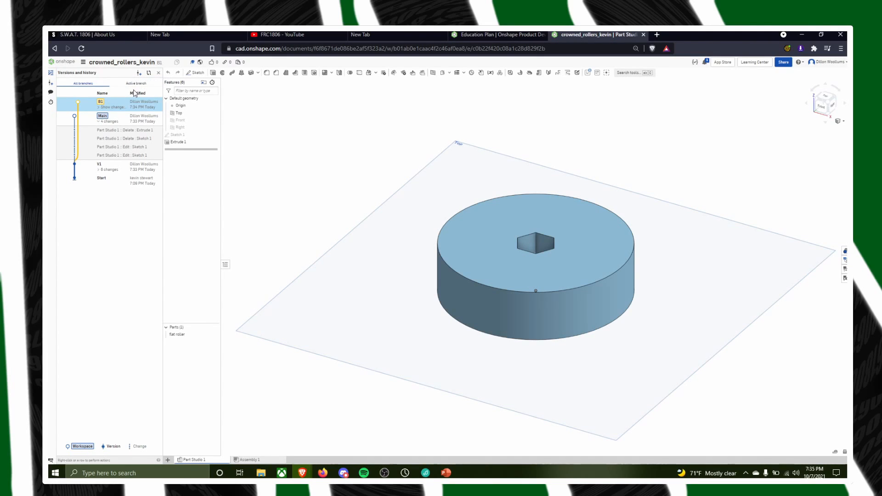
View the version history for only the active B1 branch, and return to the display of all branches
left_click(119, 87)
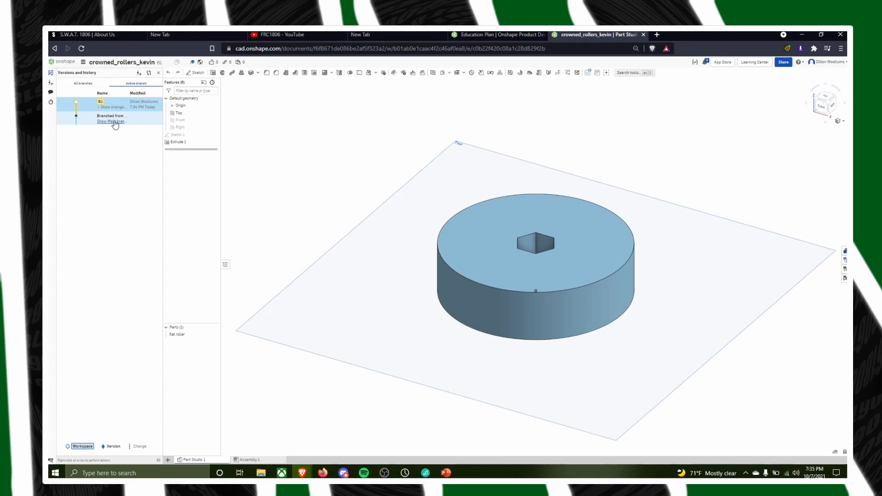
left_click(111, 120)
left_click(86, 86)
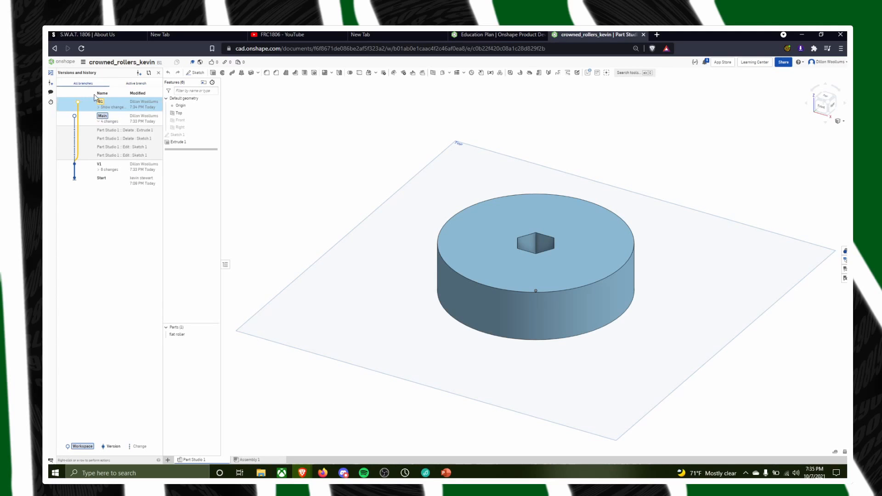
Open the Main workspace and compare it with the B1 workspace
left_click(116, 117)
left_click(149, 73)
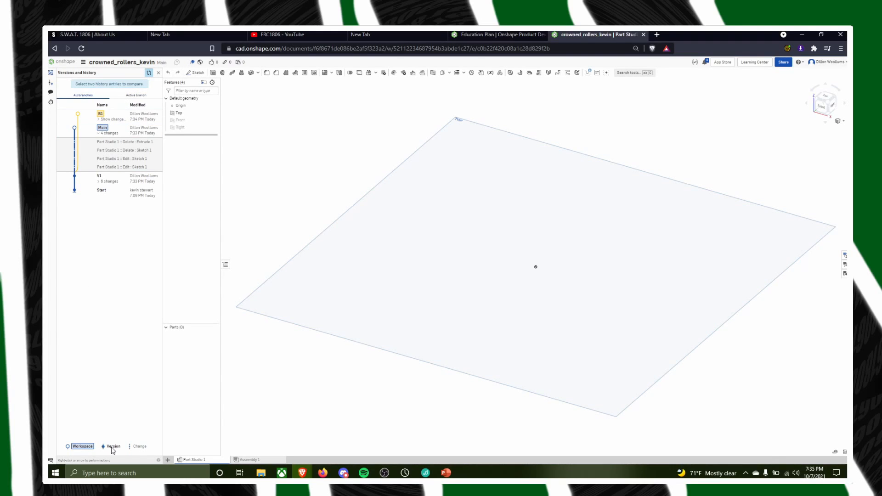
left_click(118, 132)
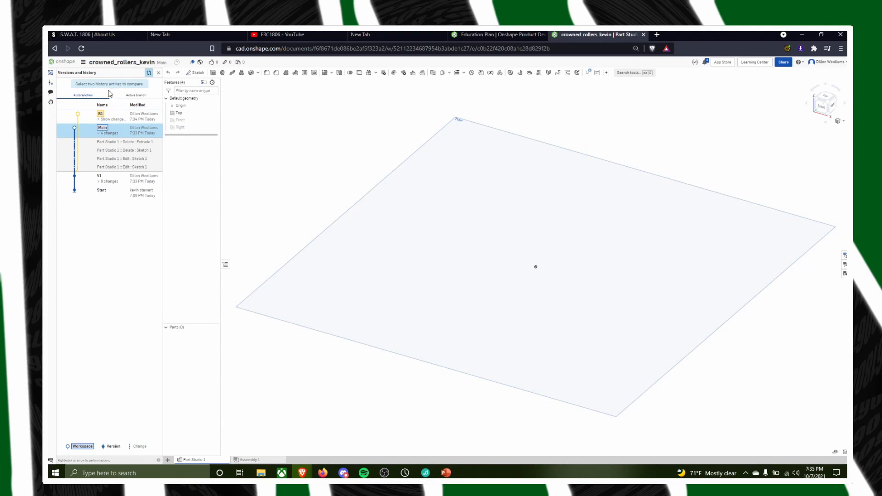
left_click(133, 95)
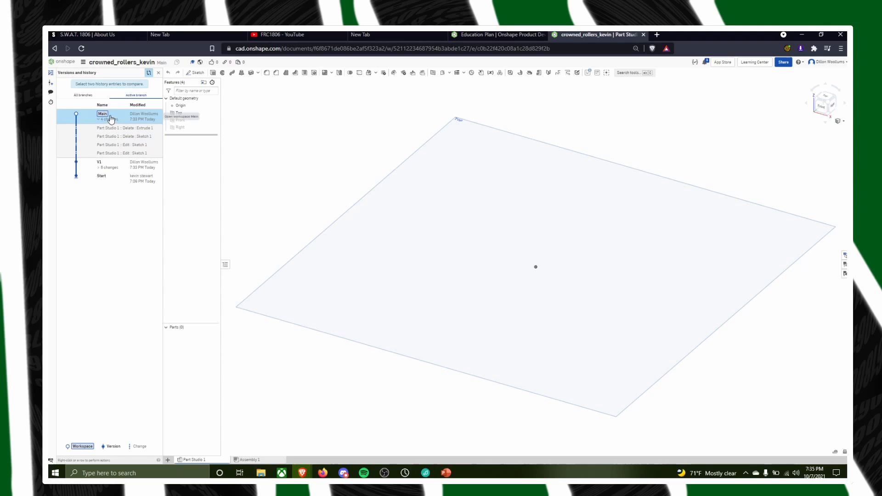
left_click(83, 95)
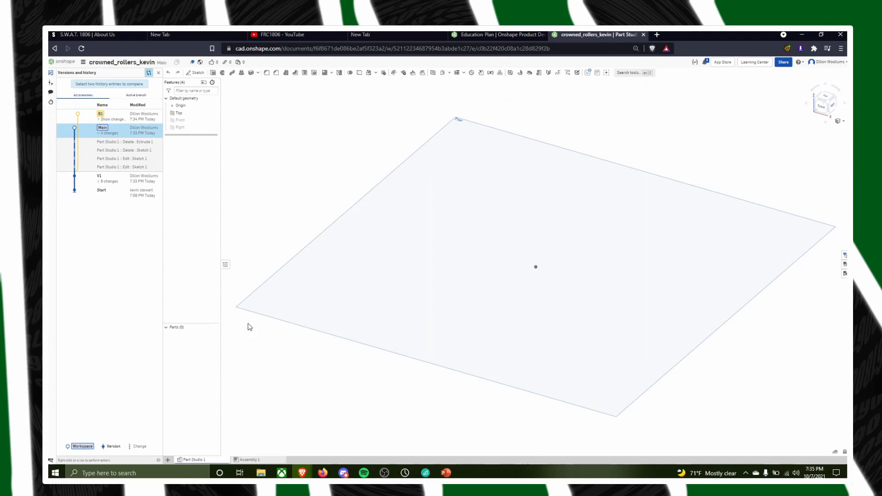
left_click(131, 117)
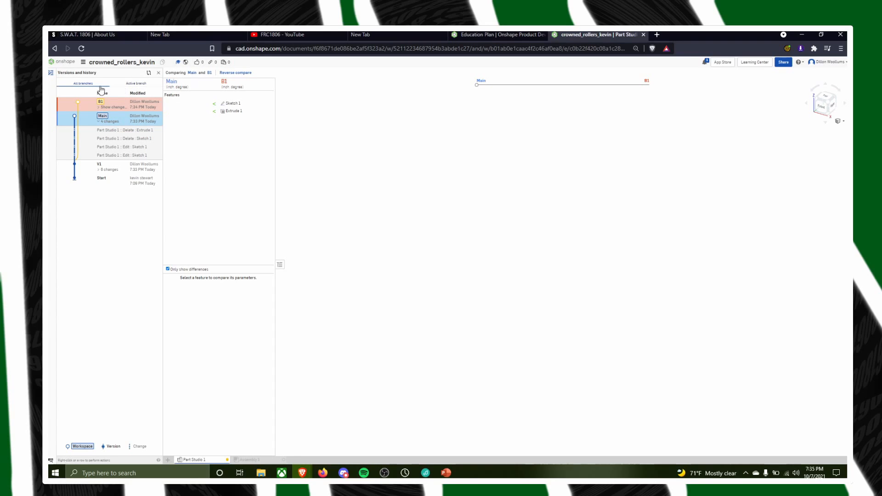
Reopen the B1 workspace, check its available history actions and inspect the restored roller from another angle
left_click(120, 105)
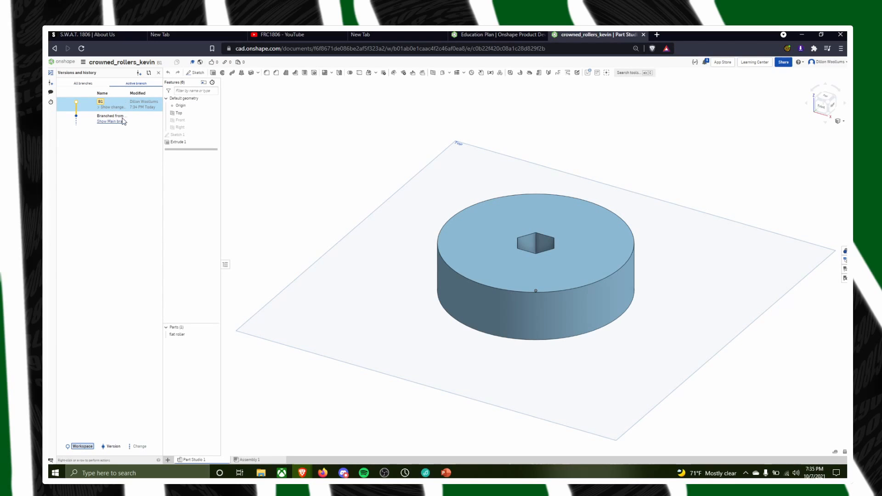
right_click(120, 106)
left_click(115, 99)
right_click(115, 99)
left_click(381, 417)
right_click_drag(490, 386, 187, 152)
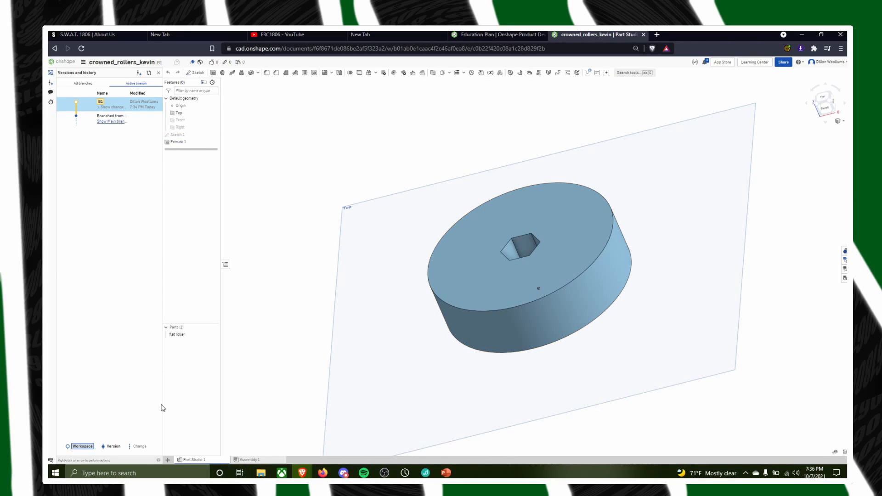
Open the Crowned_Rollers_Example document from the Fall 2021 Rollers folder and review Sketch 1 of the flat roller
left_click(59, 64)
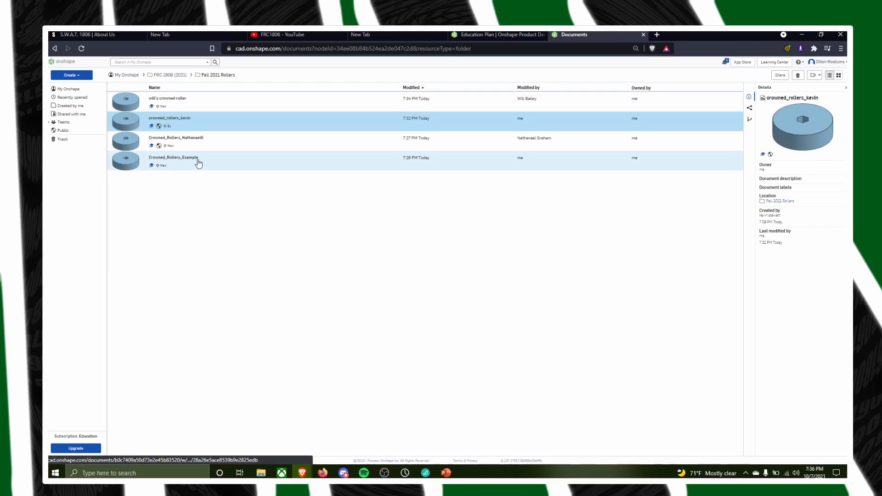
left_click(188, 157)
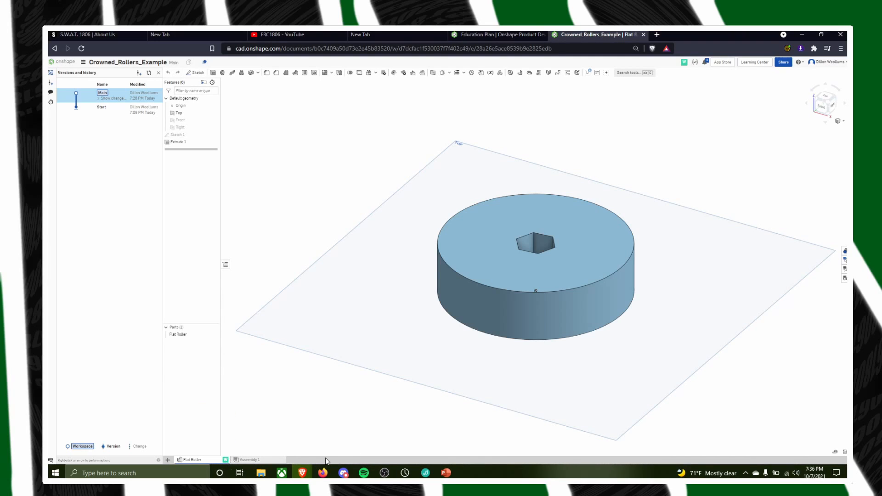
double_click(177, 135)
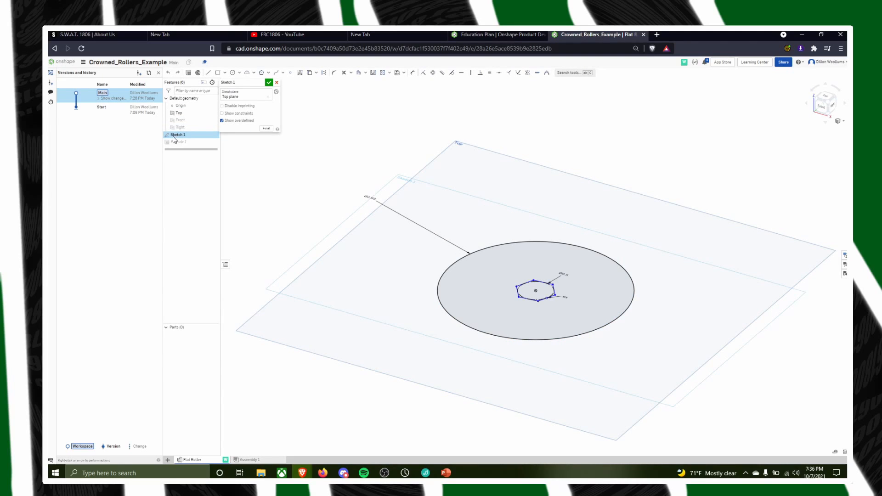
left_click(269, 82)
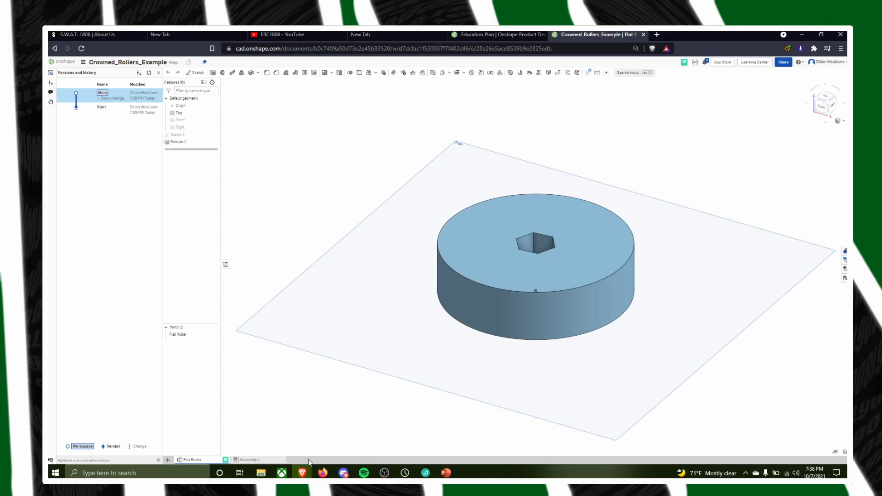
Create a new Part Studio in the document and rename it Crowned Roller
left_click(167, 460)
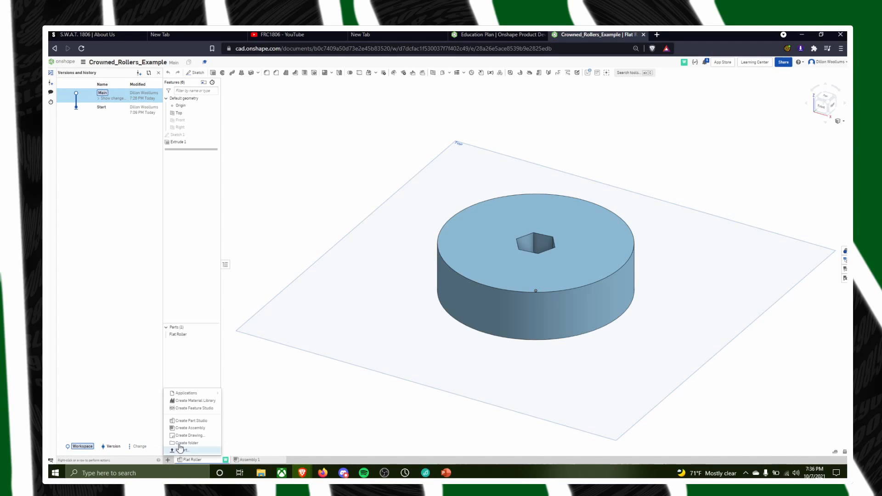
left_click(189, 421)
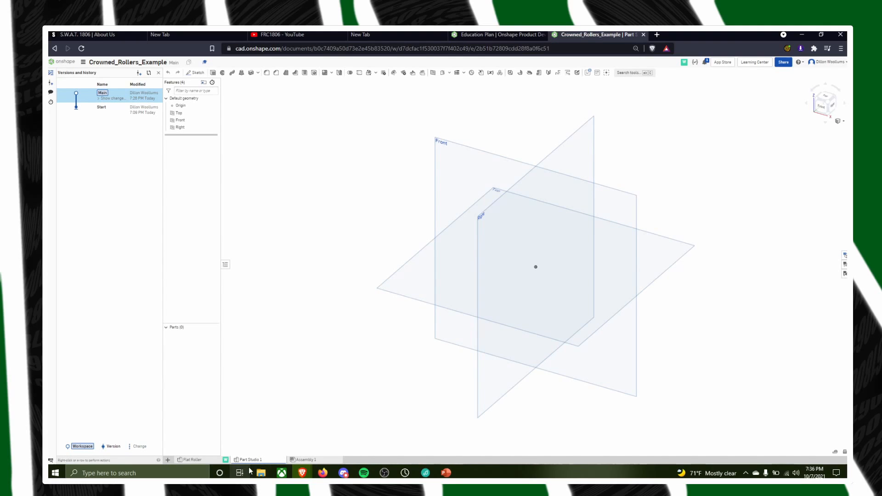
right_click(248, 461)
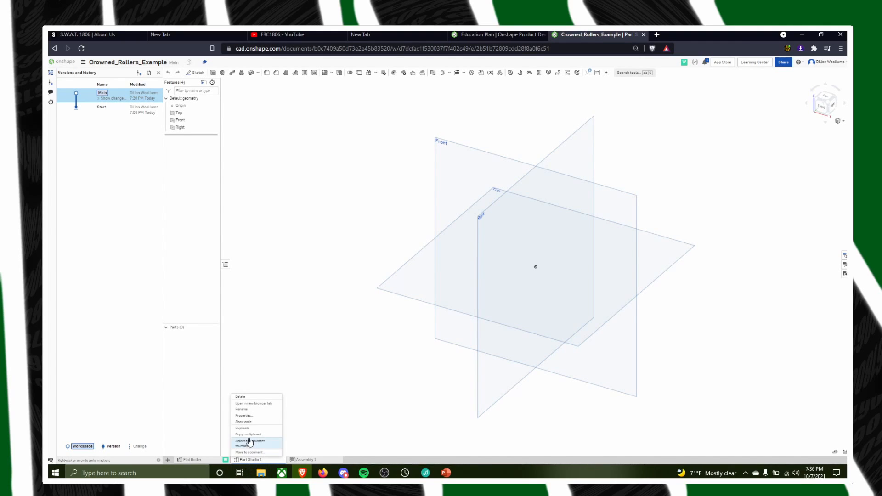
left_click(254, 412)
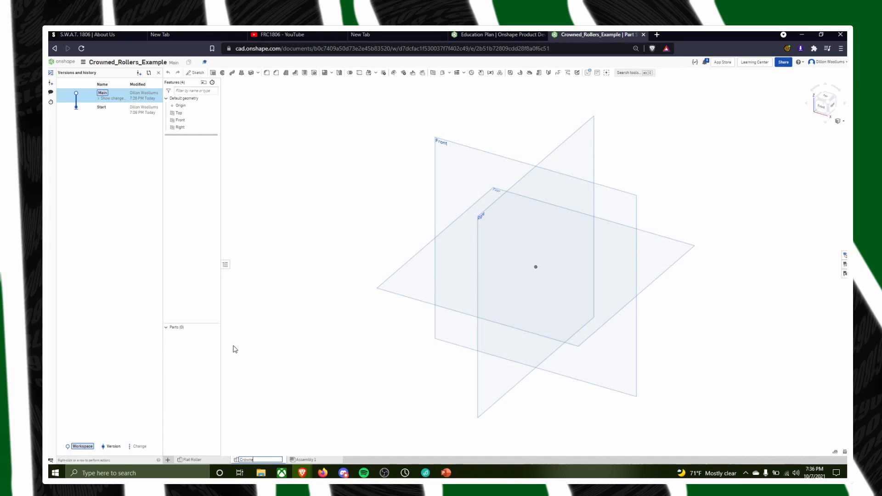
key("Return")
Orient the view to the front, hide the Top and Right planes, and start a sketch on the Front plane
left_click(818, 109)
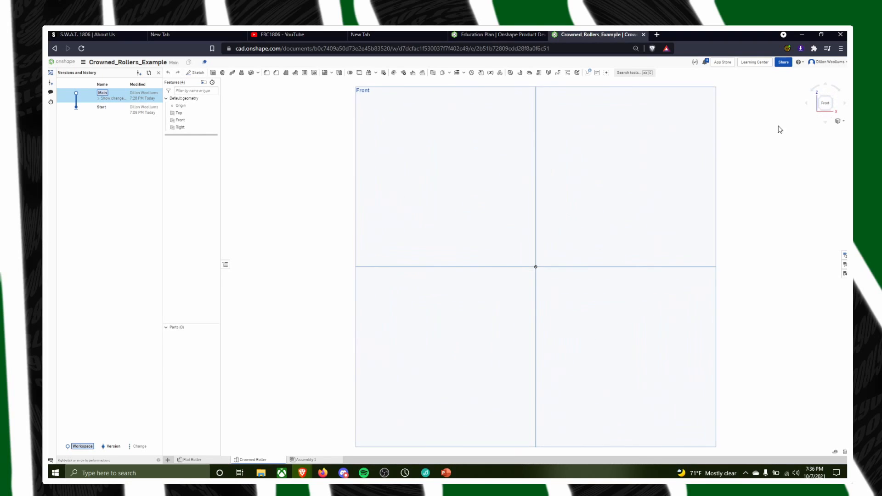
left_click(213, 112)
left_click(213, 127)
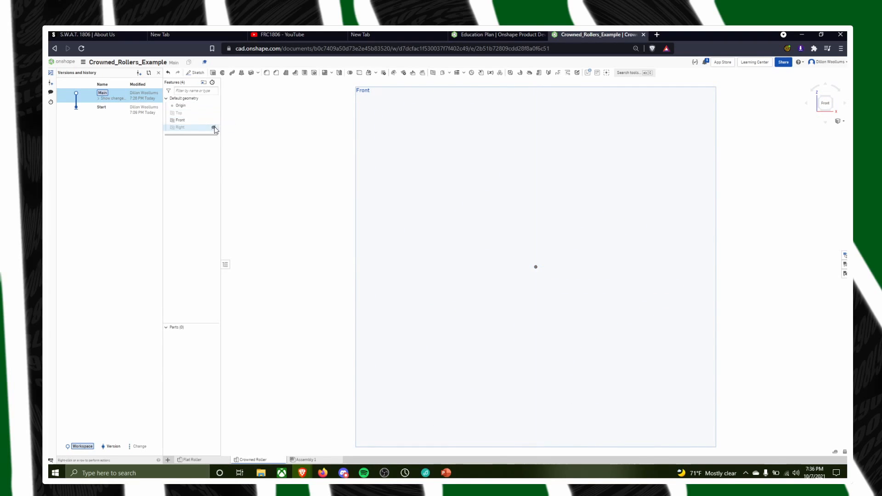
left_click(195, 73)
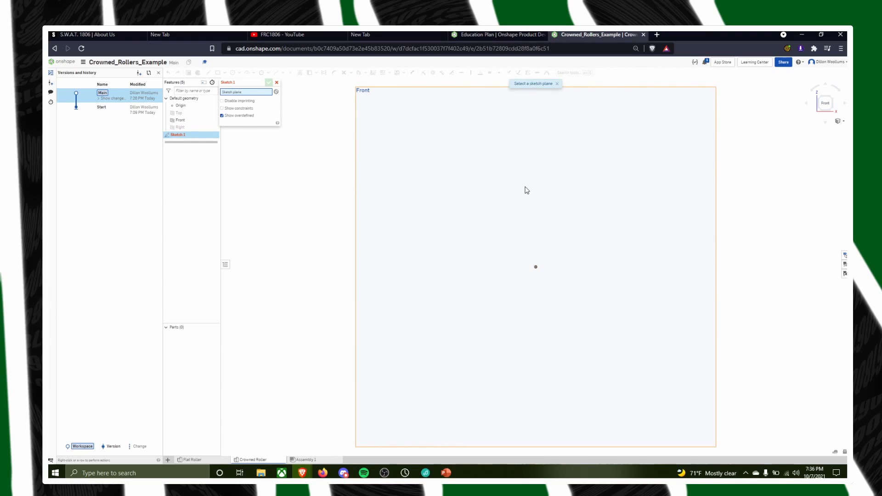
left_click(527, 190)
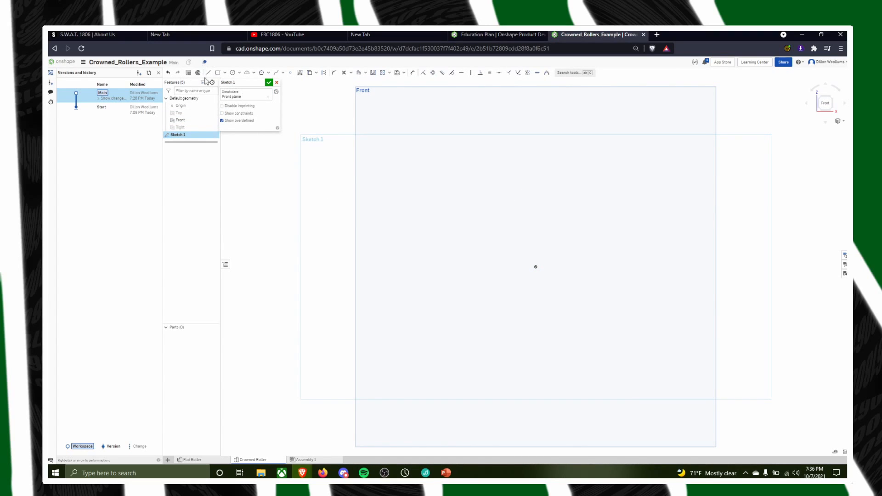
Draw a vertical line about 0.57 in long upward from the origin
left_click(208, 72)
left_click(535, 267)
scroll(536, 216, "up", 3)
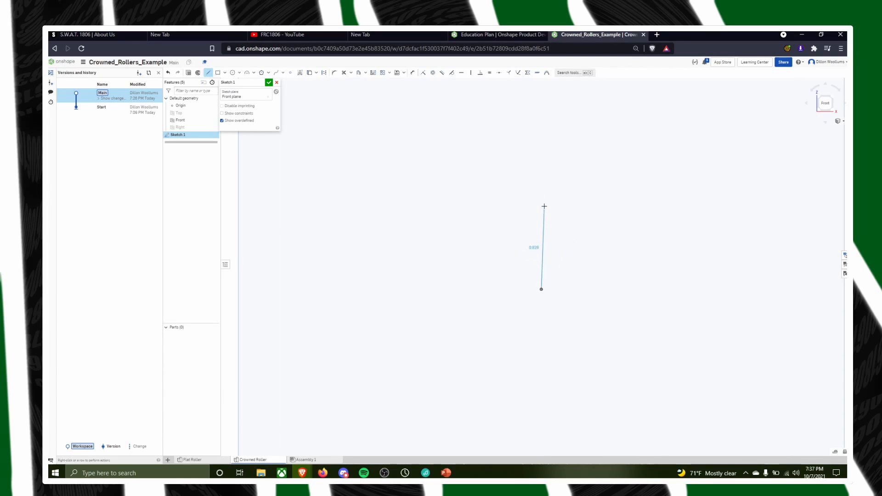
scroll(541, 232, "up", 5)
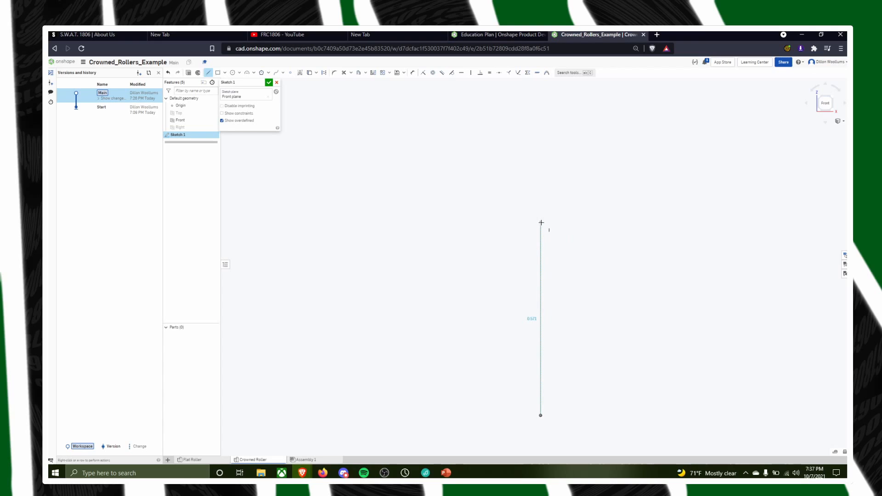
left_click(541, 222)
scroll(597, 258, "down", 5)
right_click_drag(659, 181, 651, 224)
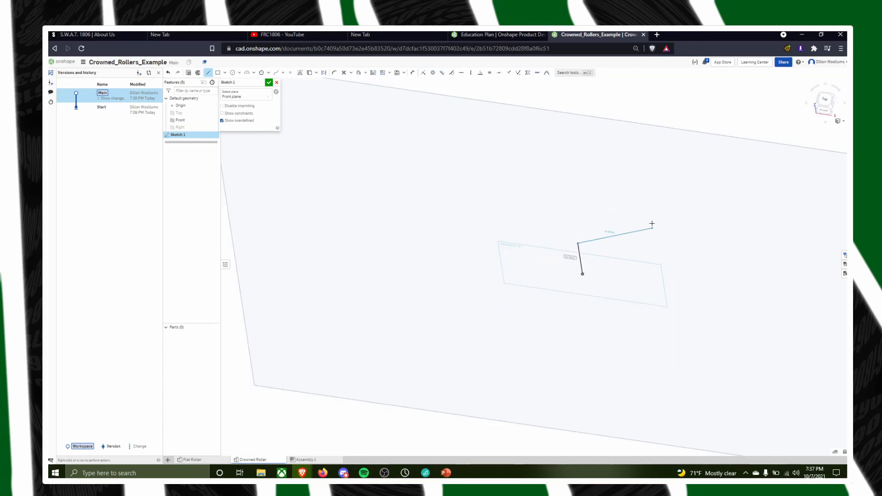
key("n")
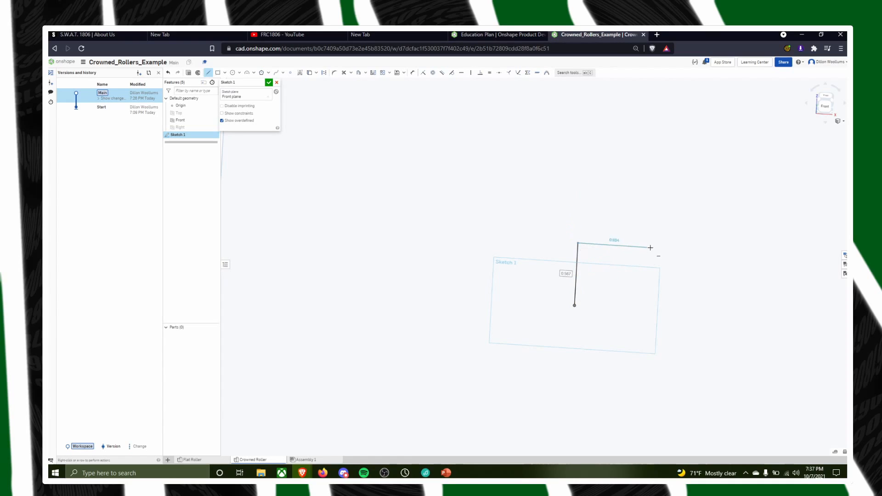
key("Escape")
Dimension the vertical line's length to 0.75 in
key("d")
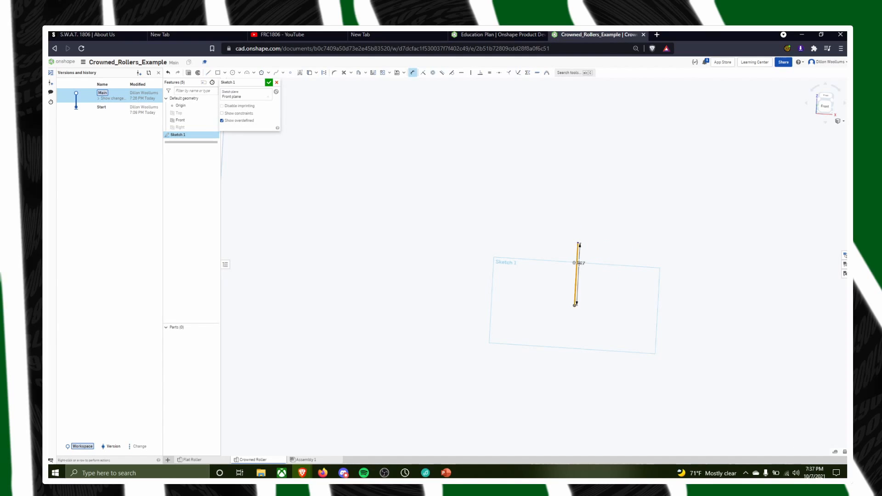
left_click(578, 266)
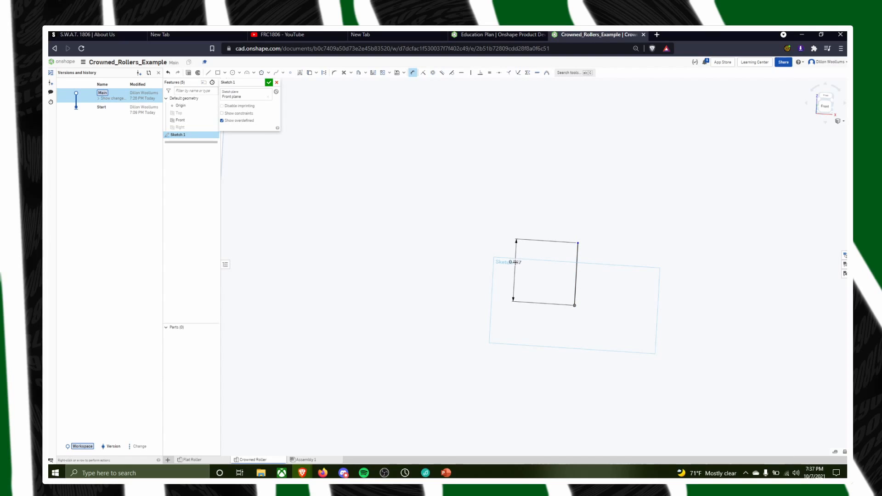
left_click(515, 263)
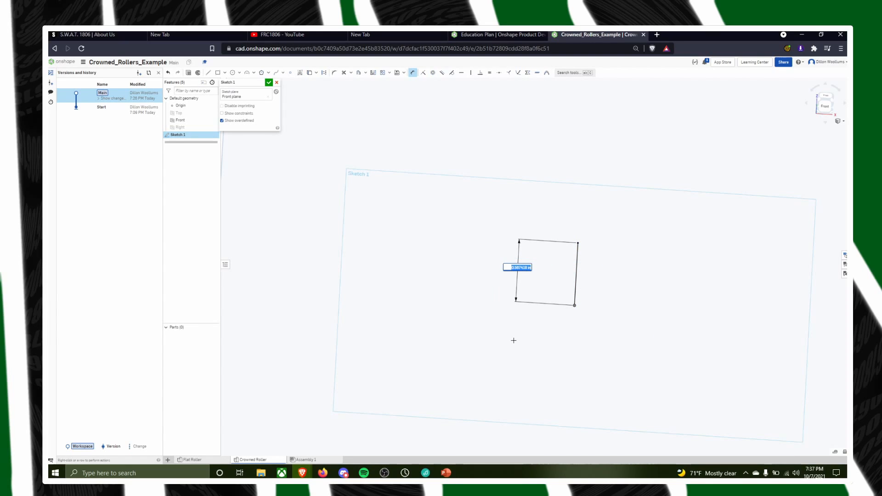
key("BackSpace")
type(".75")
key("Return")
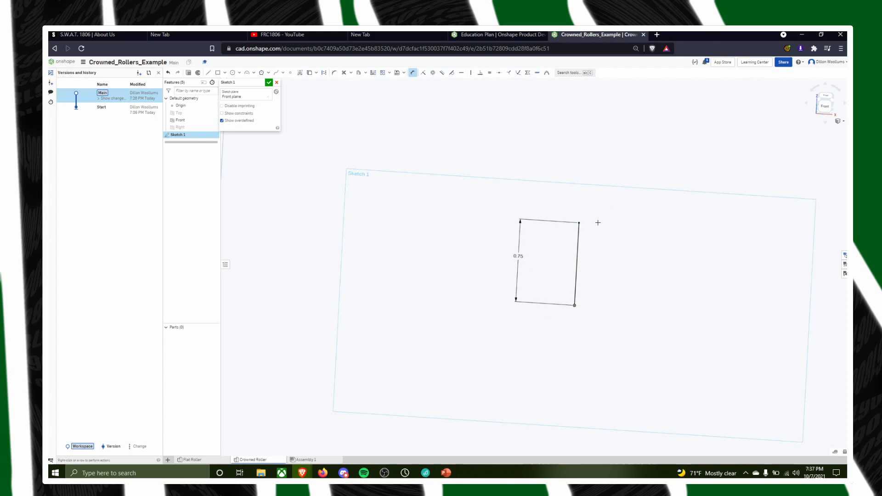
Draw two horizontal lines about 1.78 in long to the right, one from each end of the vertical line
middle_click_drag(733, 267, 640, 264)
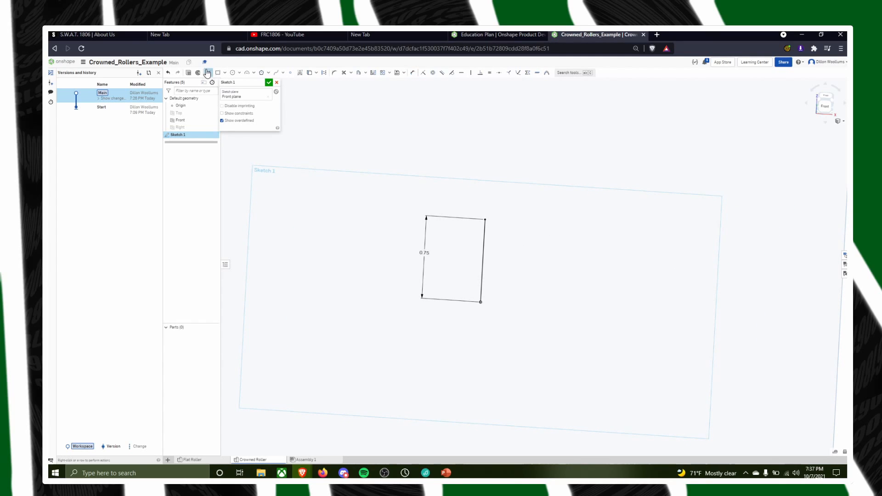
left_click(207, 72)
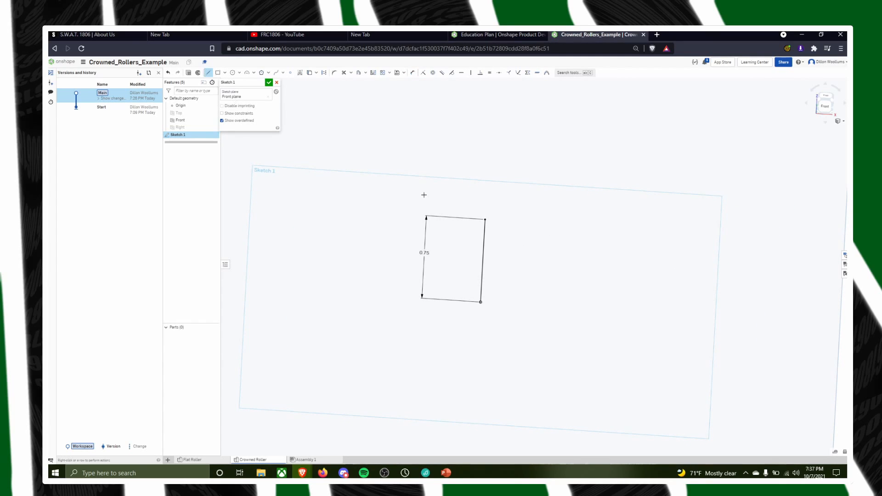
left_click(485, 219)
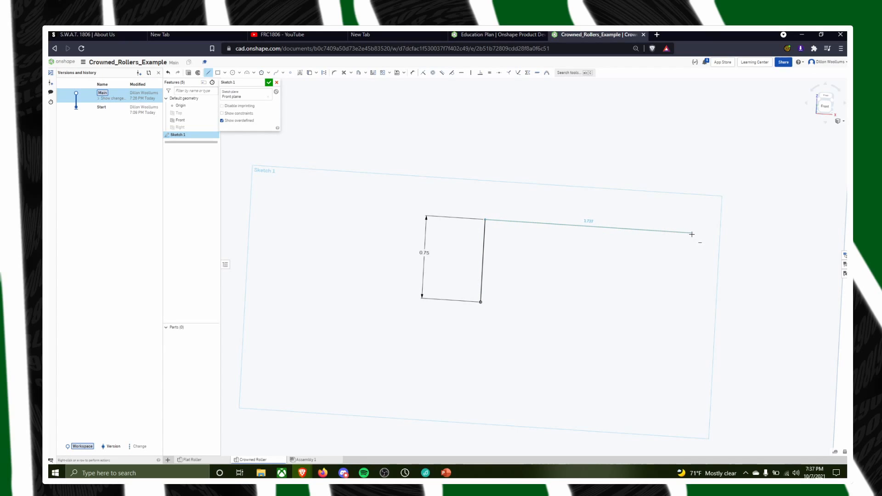
left_click(696, 233)
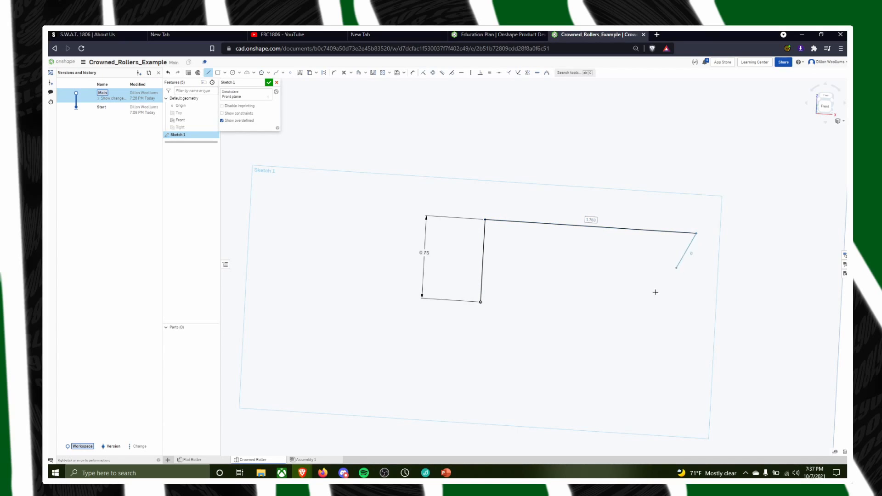
key("Escape")
left_click(481, 302)
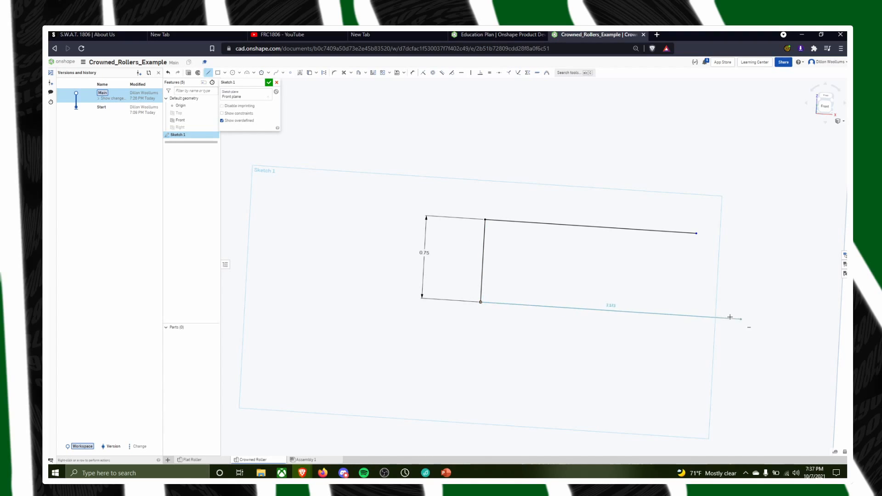
left_click(693, 316)
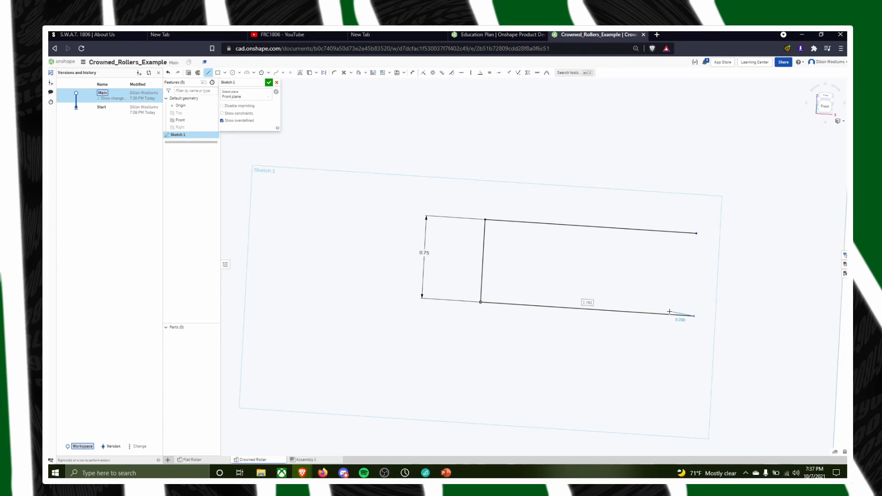
key("Escape")
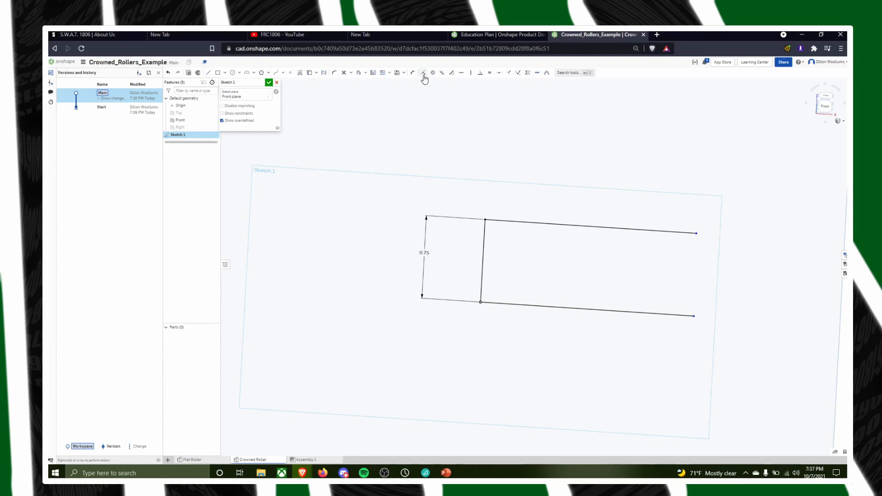
Dimension the upper horizontal line's length to 2.69 in
left_click(581, 226)
left_click(584, 155)
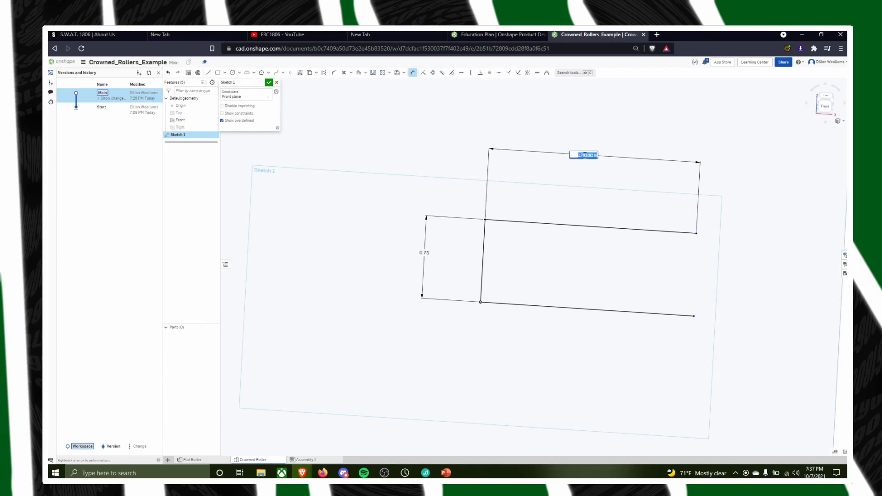
type("2")
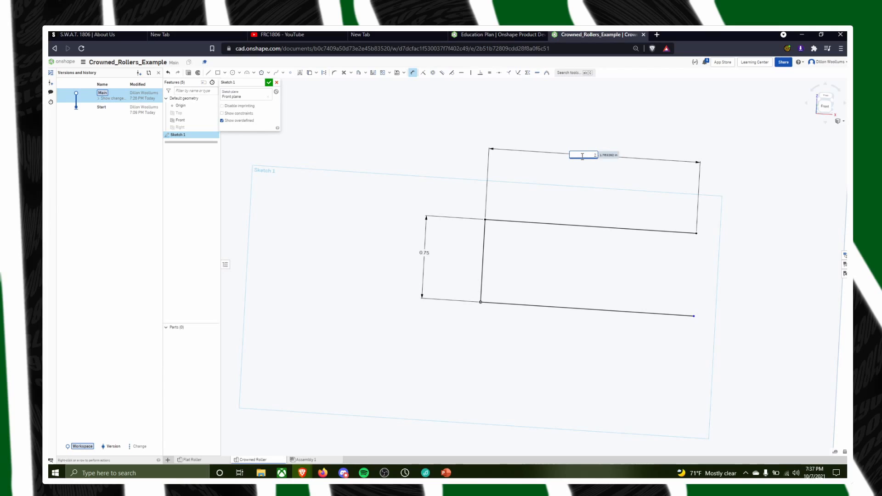
type(".69")
key("Return")
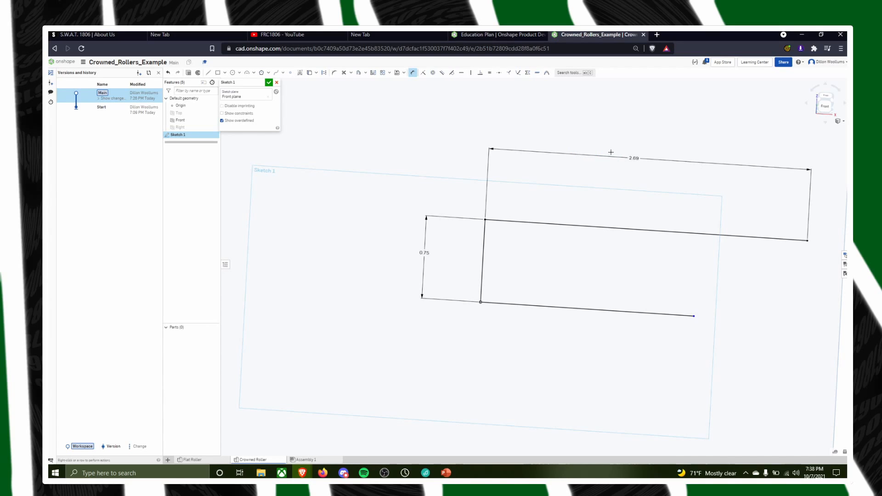
Dimension the lower horizontal line's length to 2.69 in
left_click(601, 312)
left_click(581, 375)
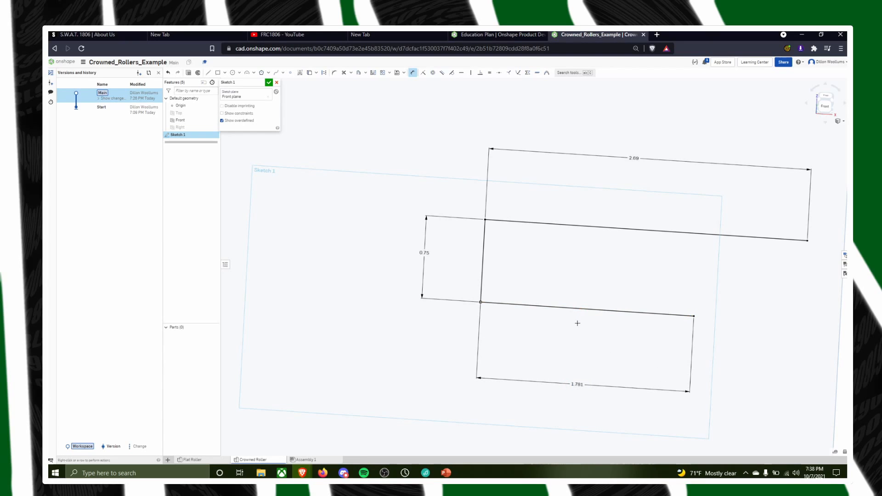
key("Escape")
double_click(577, 384)
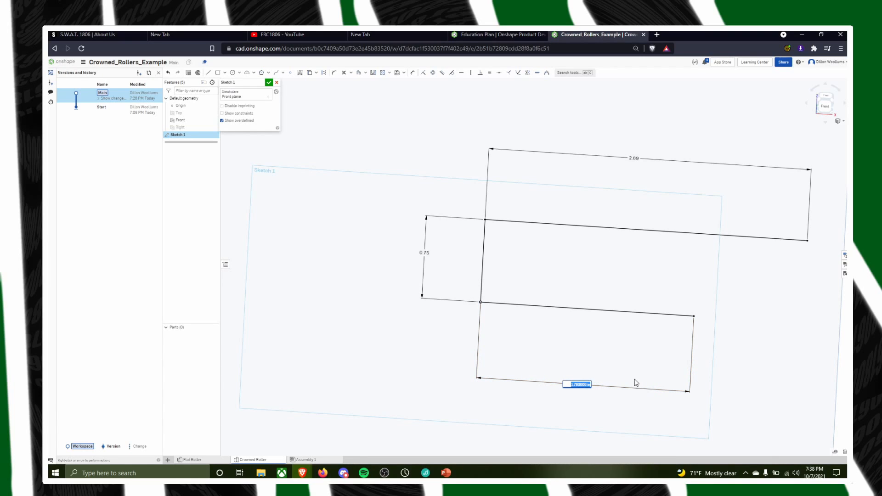
type("2.69")
key("Return")
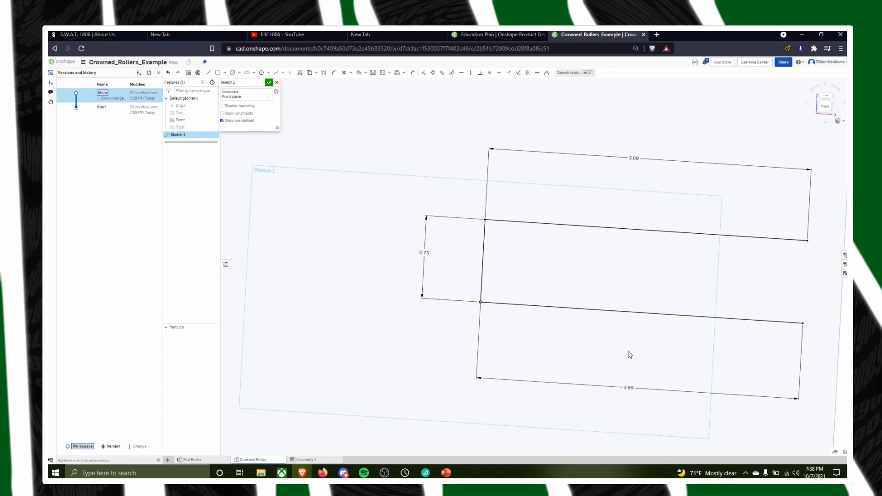
middle_click_drag(675, 268, 488, 197)
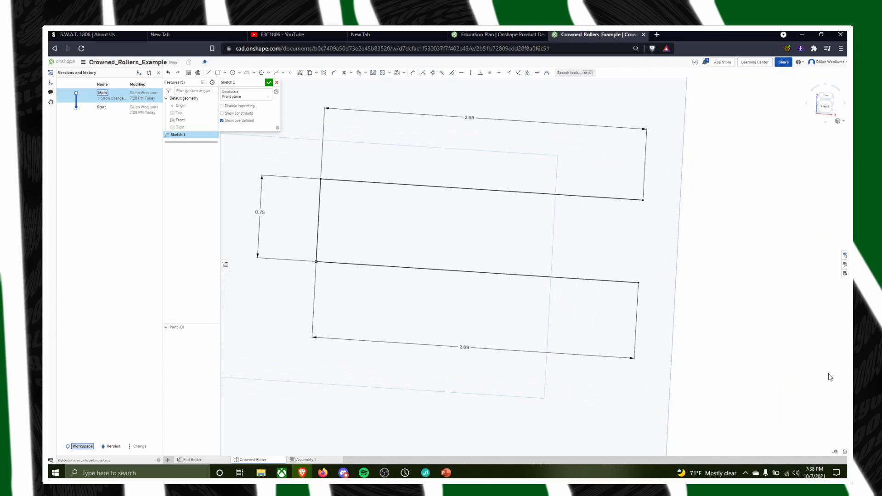
right_click_drag(829, 374, 835, 357)
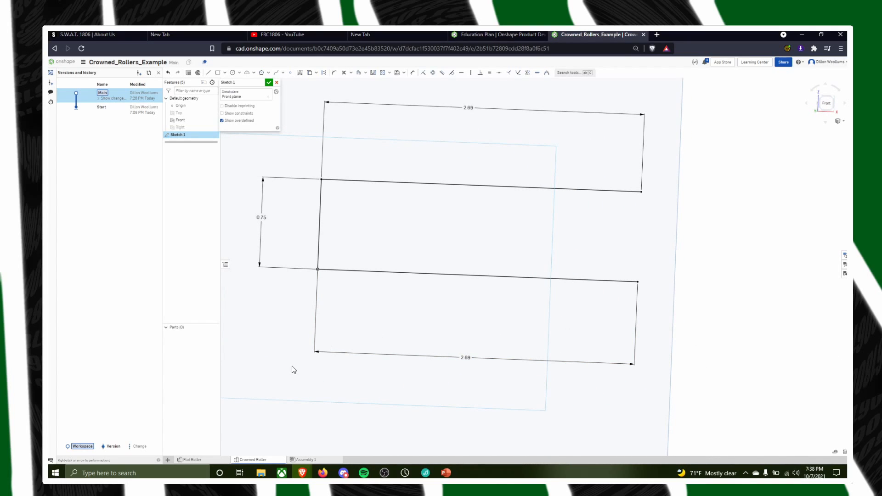
left_click(166, 461)
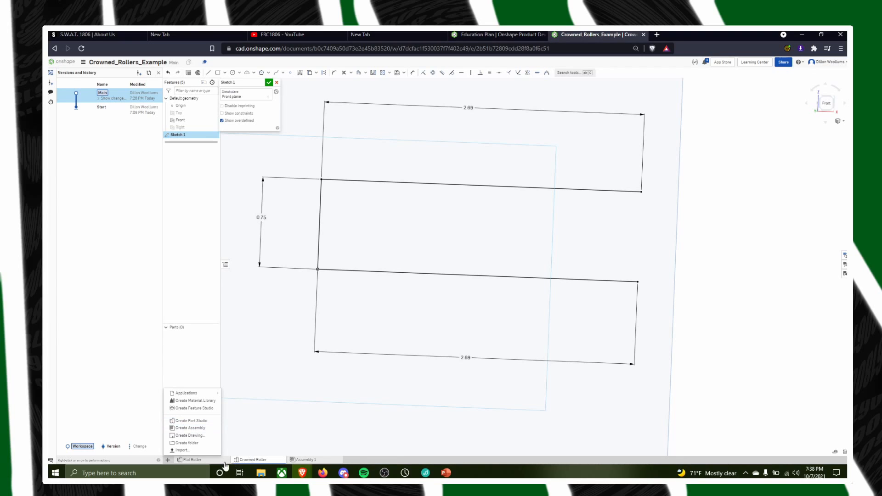
left_click(192, 459)
left_click(252, 460)
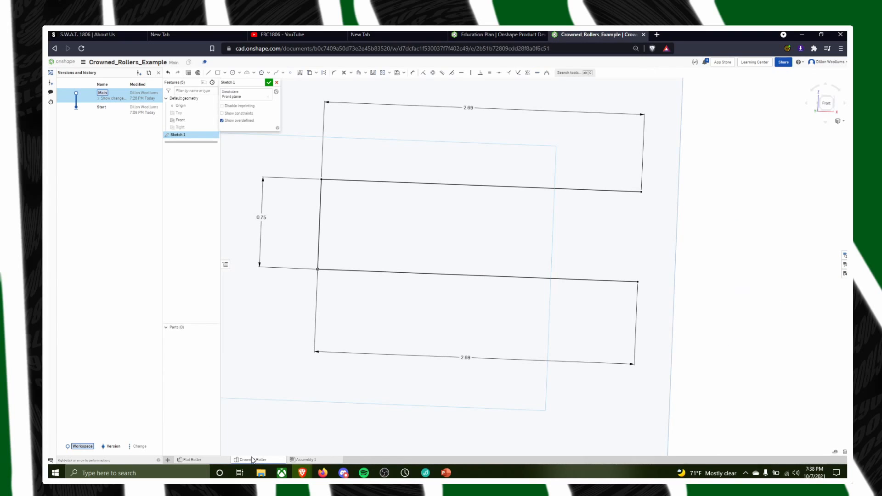
left_click(196, 459)
left_click(241, 460)
Draw a 3 point arc with a radius of about 0.46 in, joining the horizontal lines' open ends and bulging outward
scroll(431, 319, "down", 3)
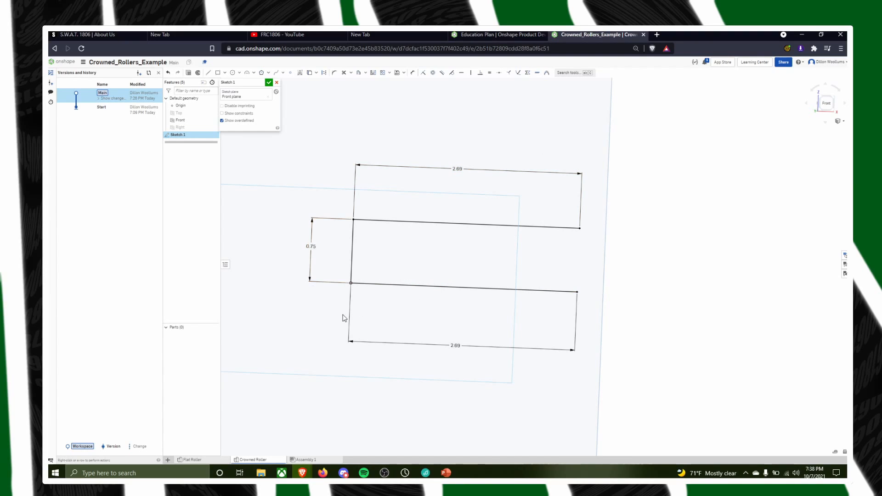
scroll(445, 317, "down", 2)
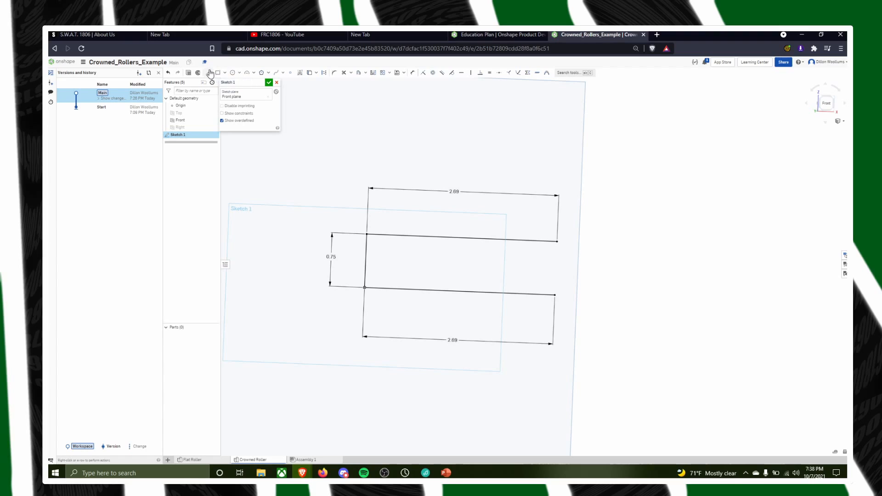
left_click(238, 74)
left_click(255, 74)
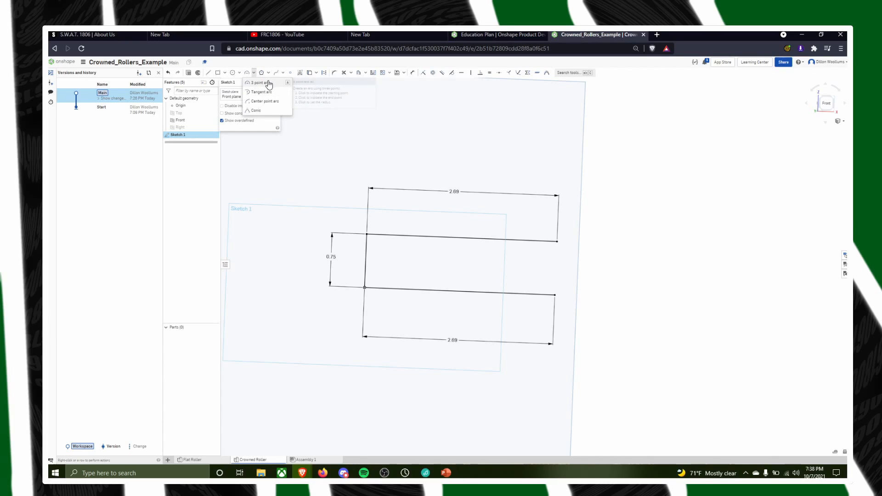
left_click(268, 84)
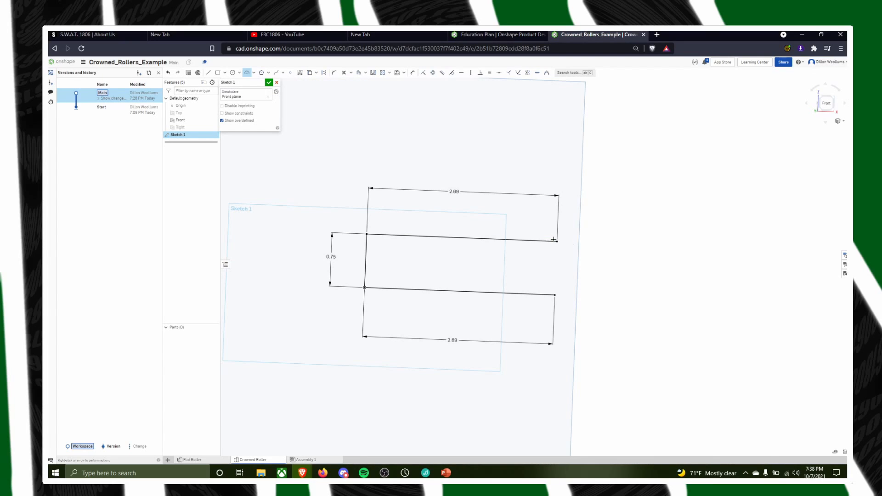
left_click(556, 242)
left_click(555, 295)
left_click(569, 270)
scroll(597, 299, "up", 3)
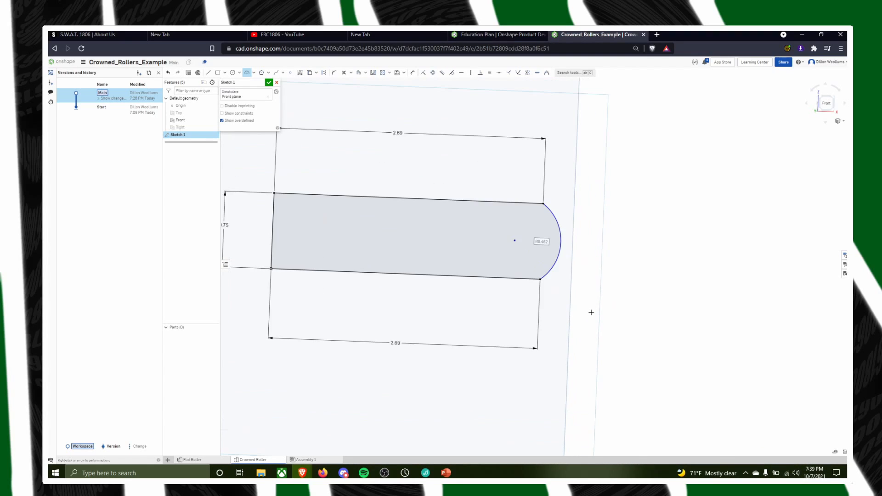
Draw a line about 0.77 in long from the arc's upper endpoint, running outward and down, tangent to the arc
scroll(574, 294, "up", 2)
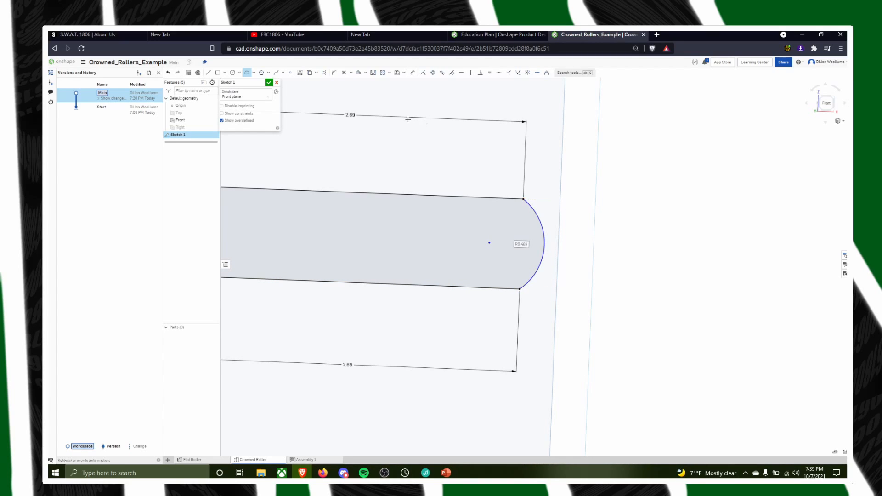
left_click(208, 73)
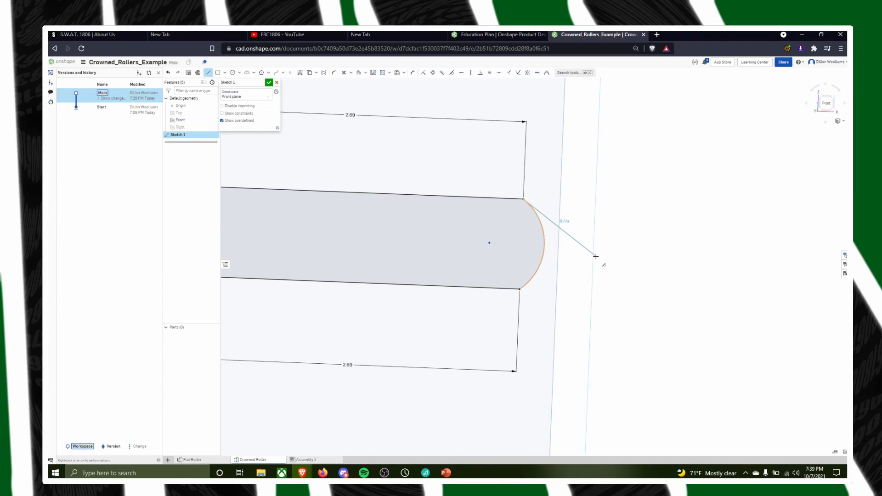
left_click(596, 256)
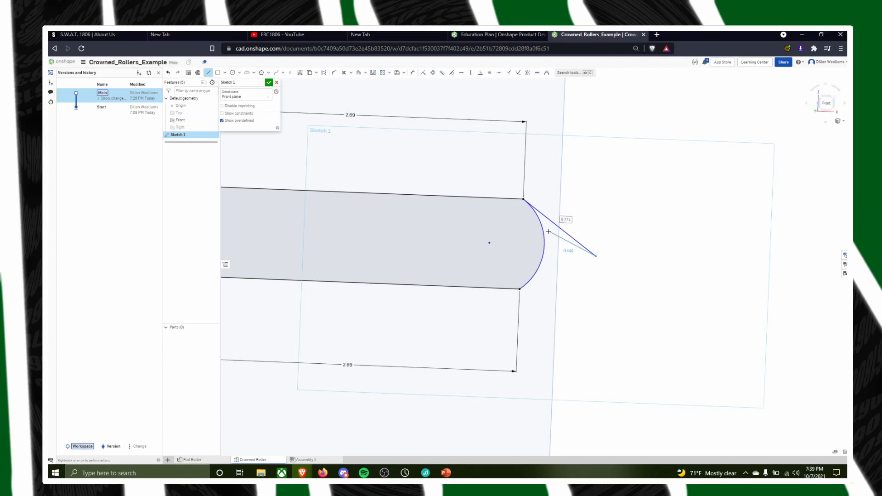
key("Escape")
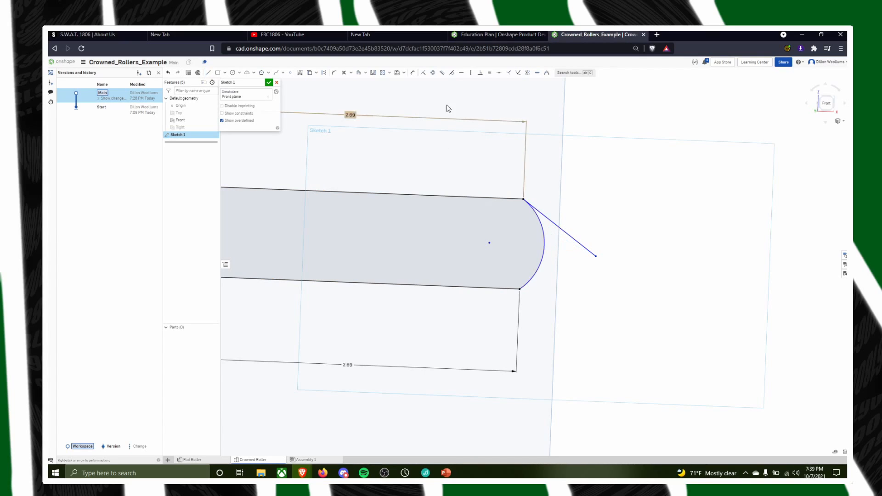
Dimension the reflex angle between the upper horizontal line and the arc's tangent line to 200 degrees
left_click(413, 73)
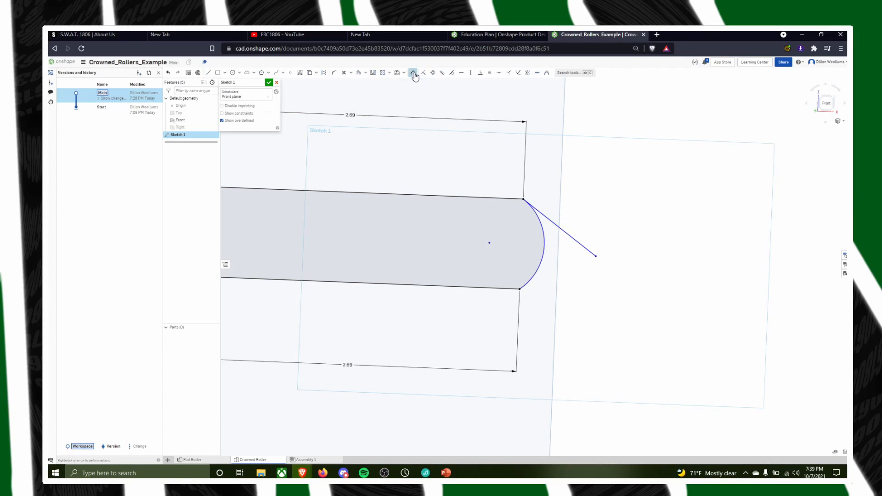
left_click(528, 203)
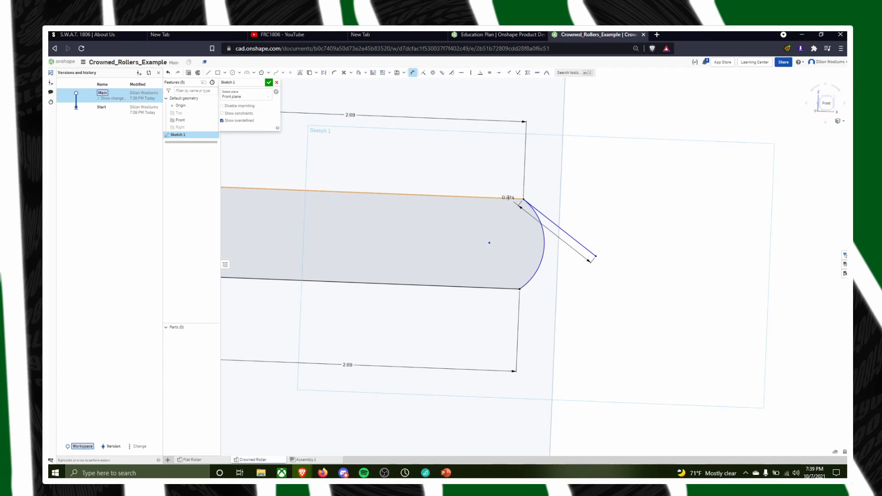
left_click(508, 198)
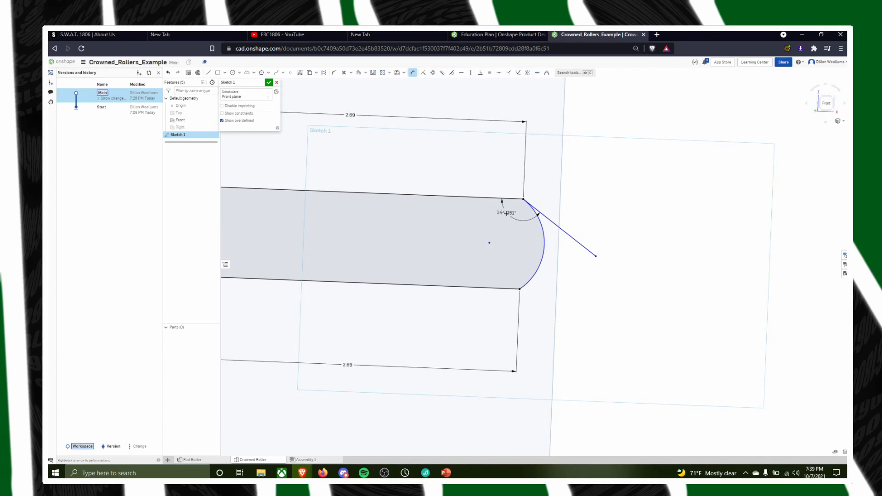
left_click(545, 179)
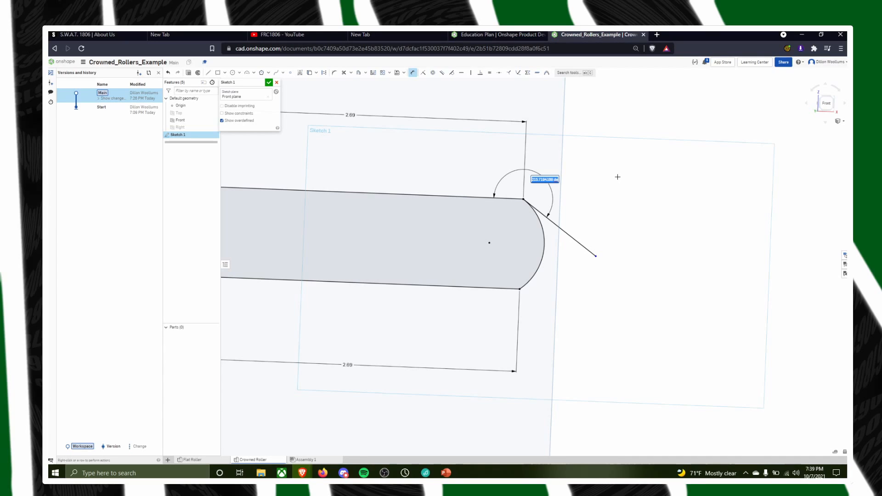
type("200")
key("Return")
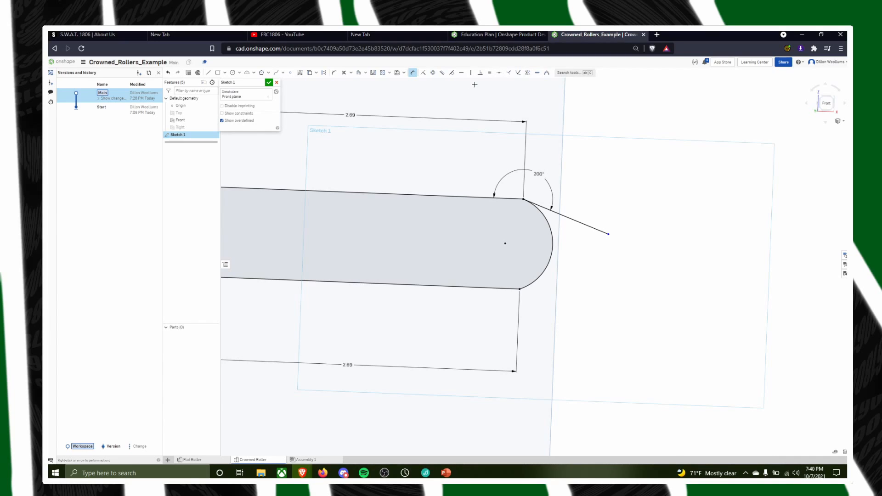
Increase the angle between the upper horizontal line and the tangent line to 250 degrees
double_click(537, 174)
type("225")
key("Return")
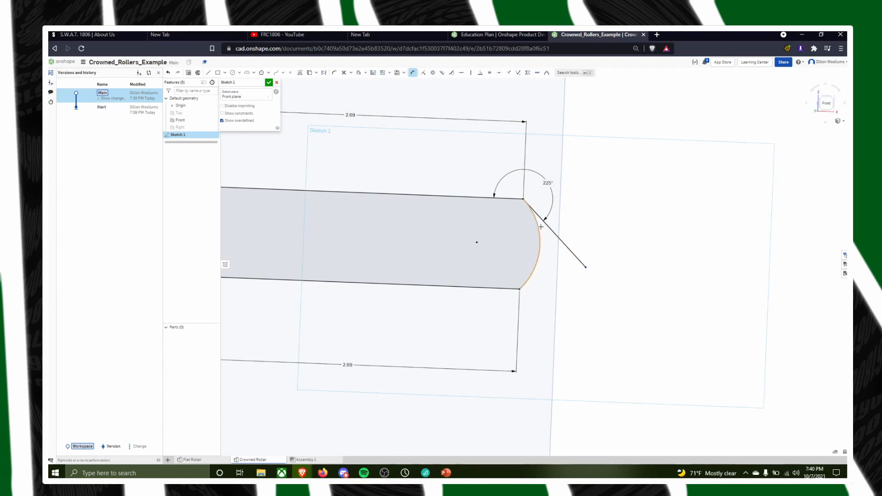
double_click(549, 182)
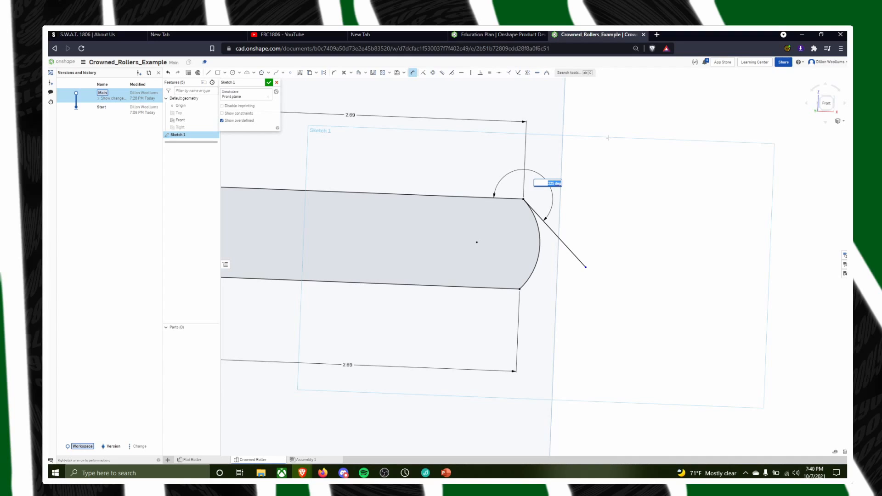
type("250")
key("Return")
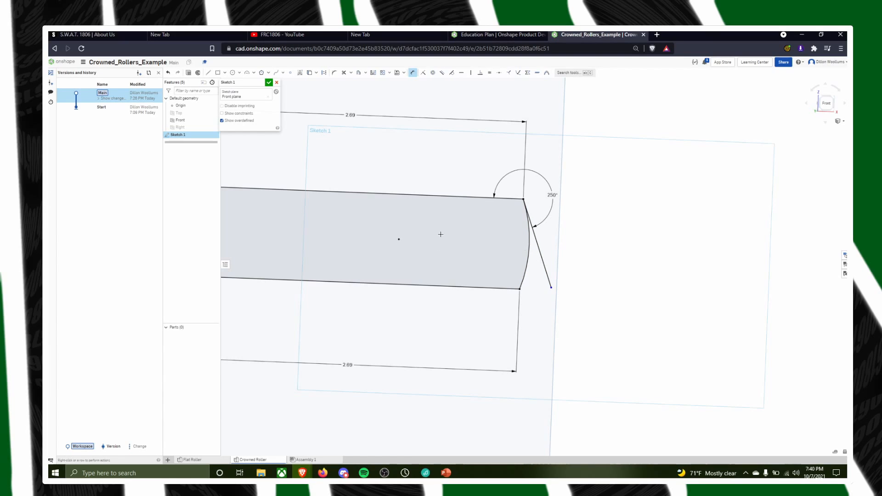
double_click(552, 195)
Draw a slightly sloping line about 1.16 in long above the profile, and undo it
left_click(209, 72)
left_click(385, 87)
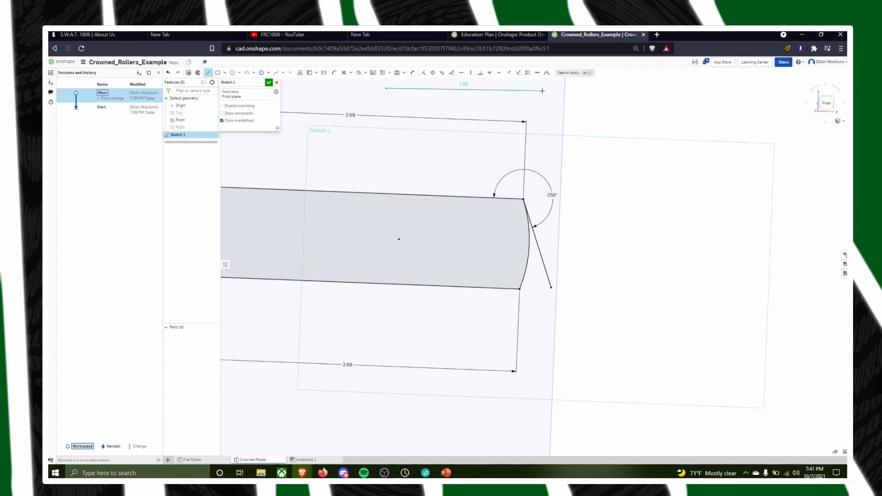
key("Escape")
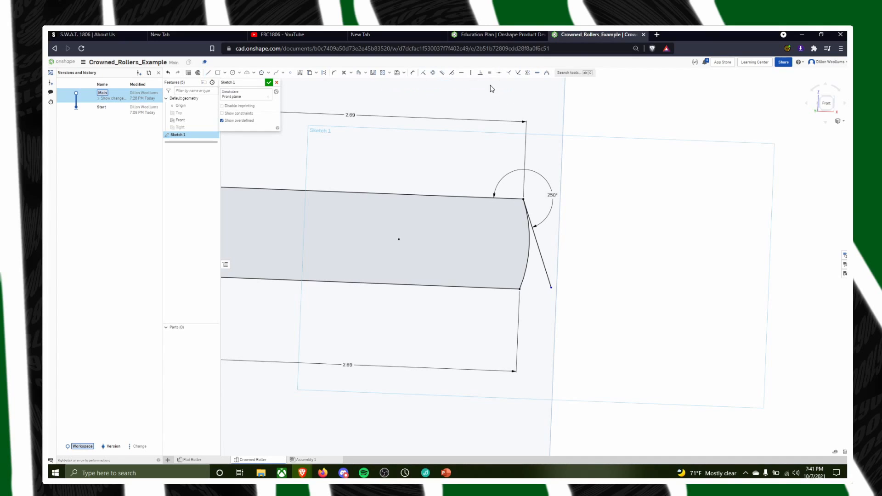
key("l")
left_click_drag(386, 87, 524, 99)
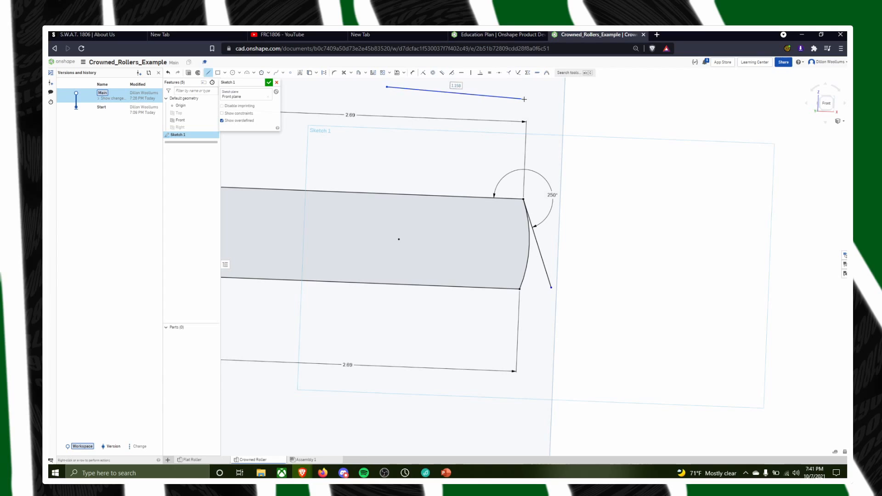
key("Escape")
scroll(425, 198, "down", 3)
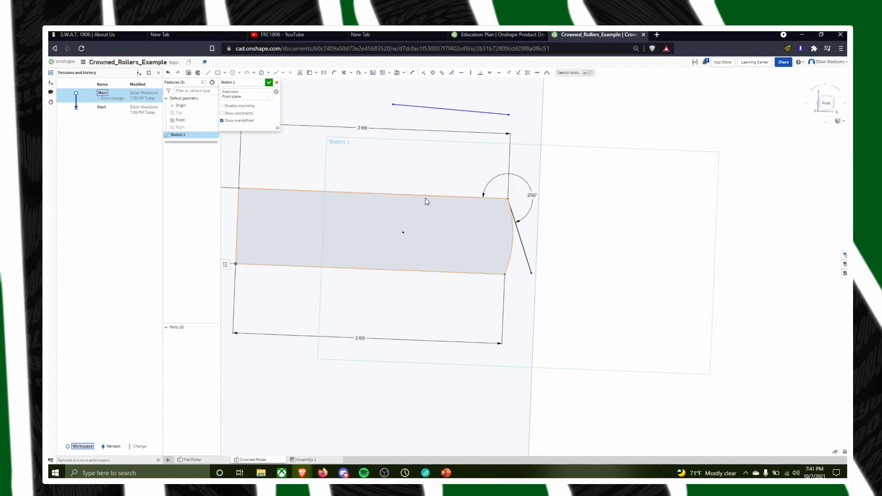
middle_click_drag(478, 185, 556, 212)
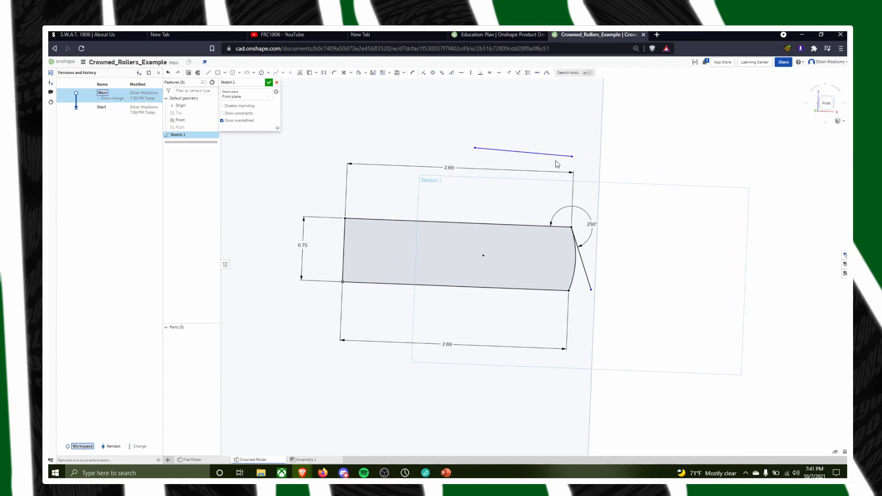
key("ctrl+z")
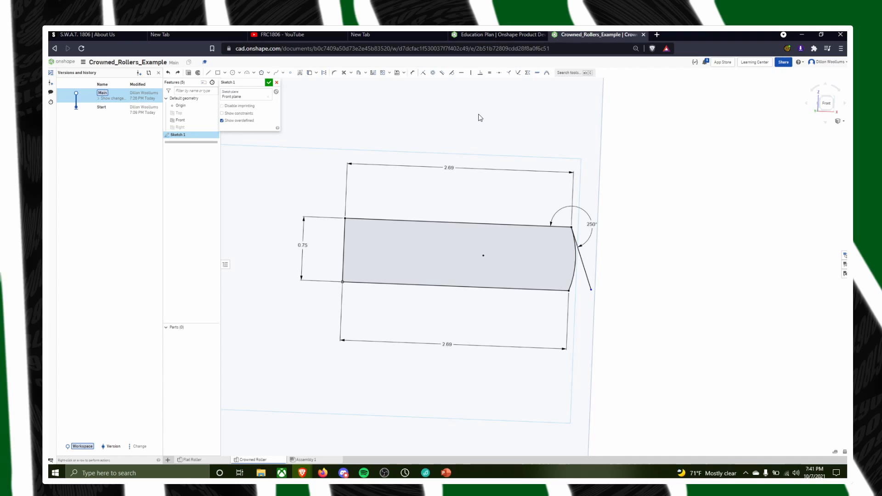
left_click(423, 74)
scroll(581, 266, "up", 3)
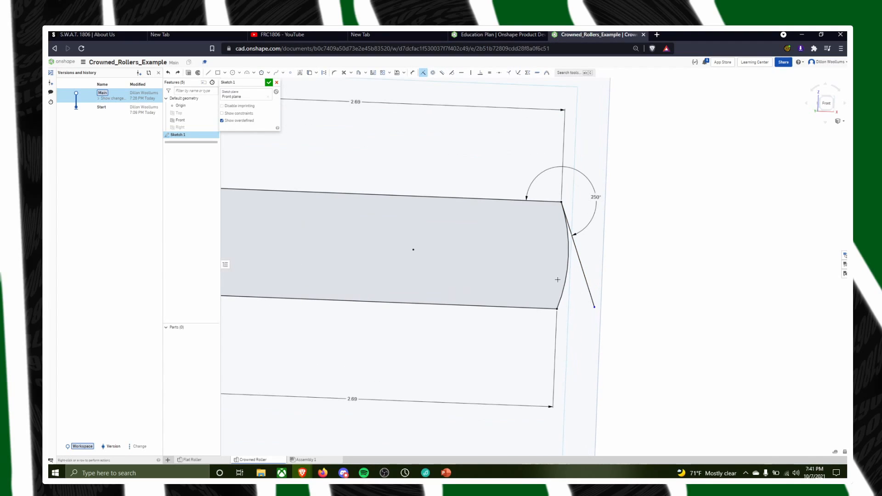
scroll(569, 257, "up", 2)
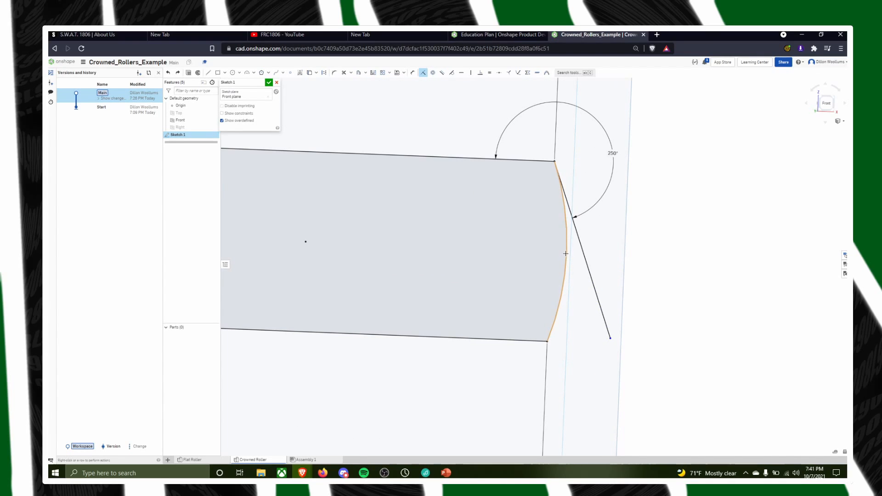
left_click(566, 248)
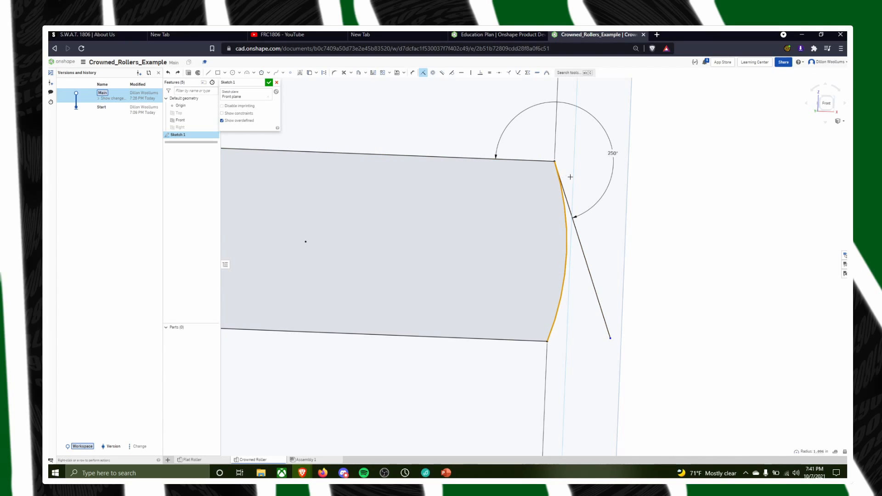
key("Escape")
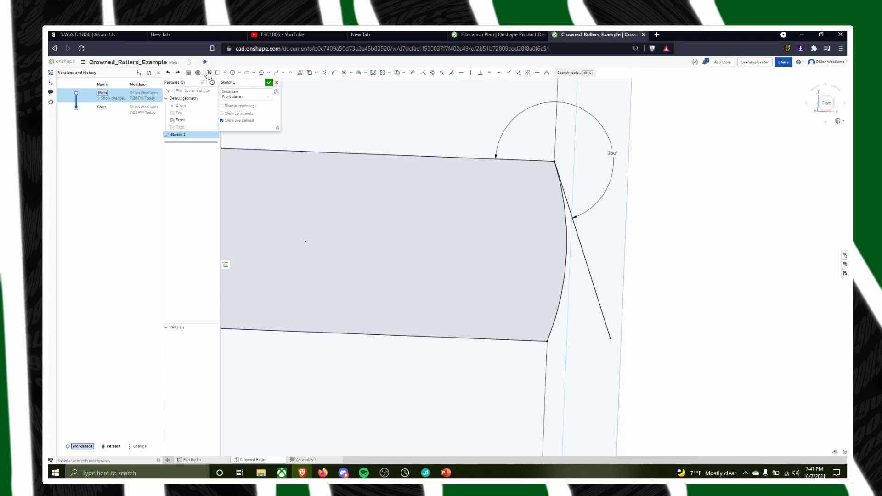
Draw a line joining the arc's two endpoints, and try to make the arc and that line coincident
left_click(554, 160)
left_click(547, 339)
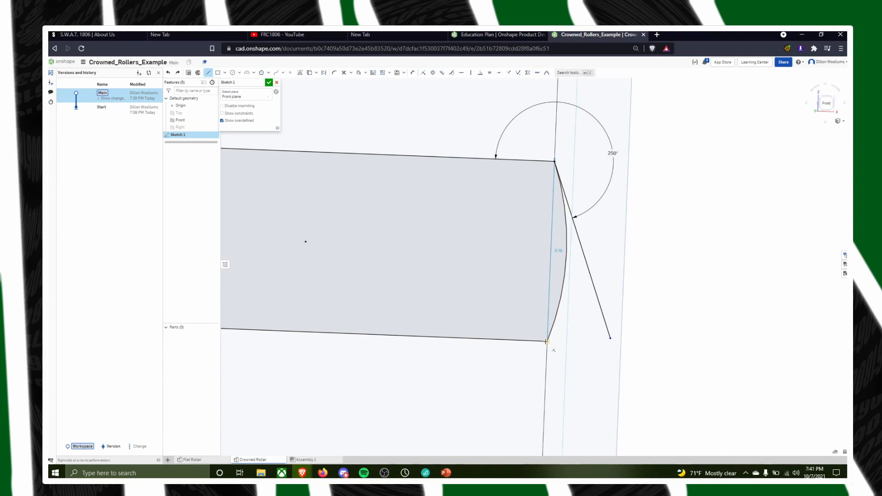
key("Escape")
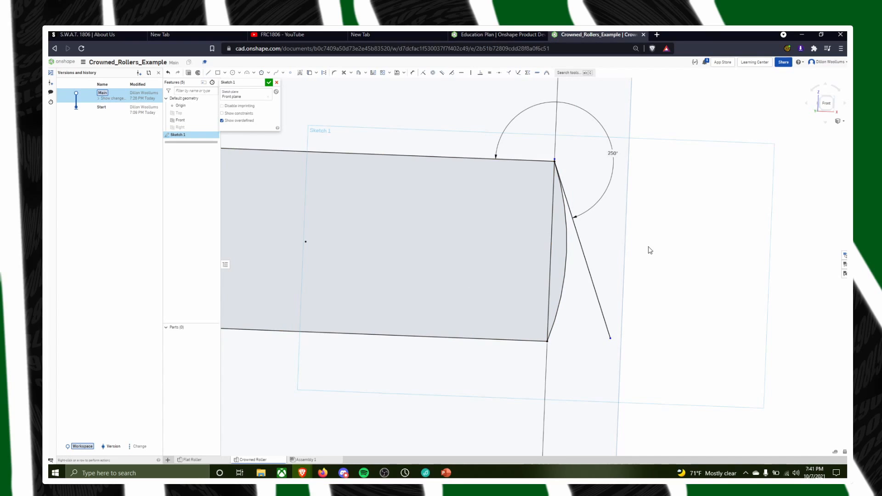
left_click(422, 73)
left_click(566, 255)
left_click(547, 266)
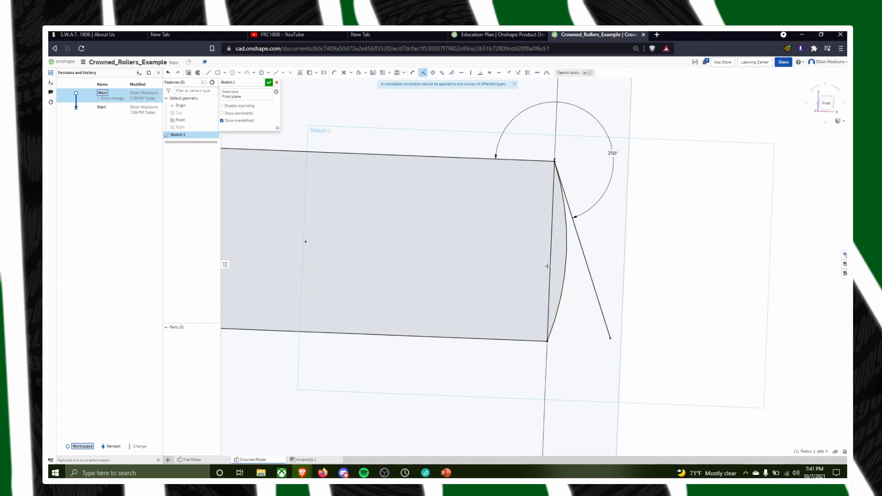
Open the Measure tool and close it unused, and undo the line joining the arc's endpoints
scroll(565, 304, "up", 2)
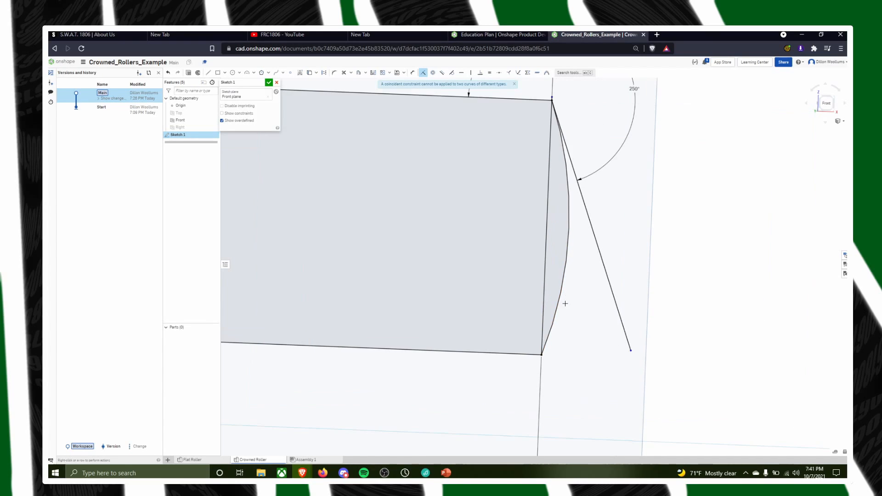
scroll(583, 230, "up", 2)
scroll(565, 287, "down", 3)
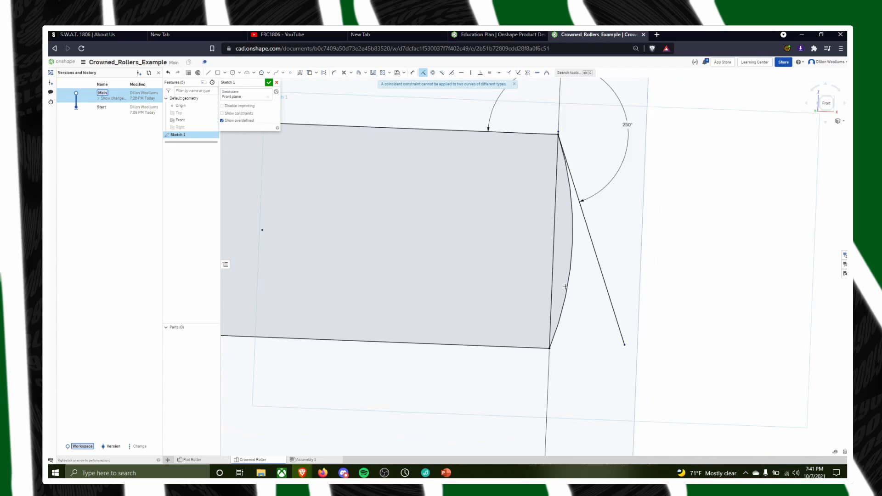
scroll(570, 310, "down", 2)
left_click(835, 454)
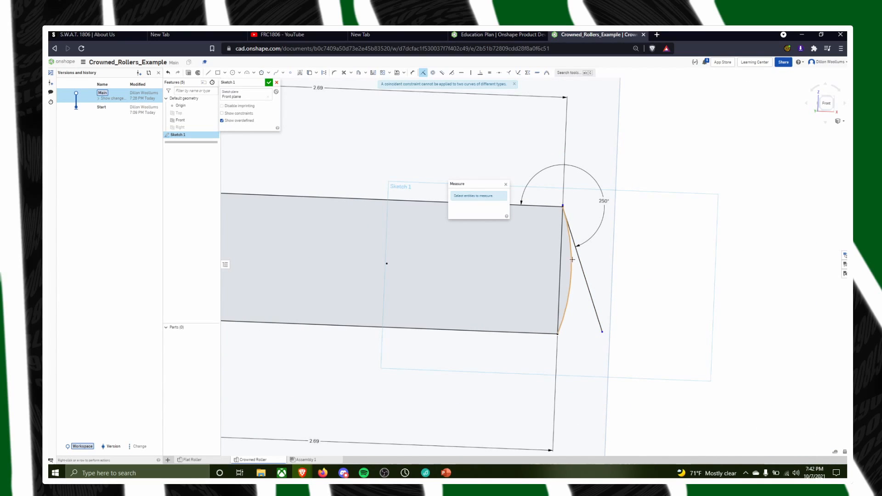
scroll(572, 259, "up", 4)
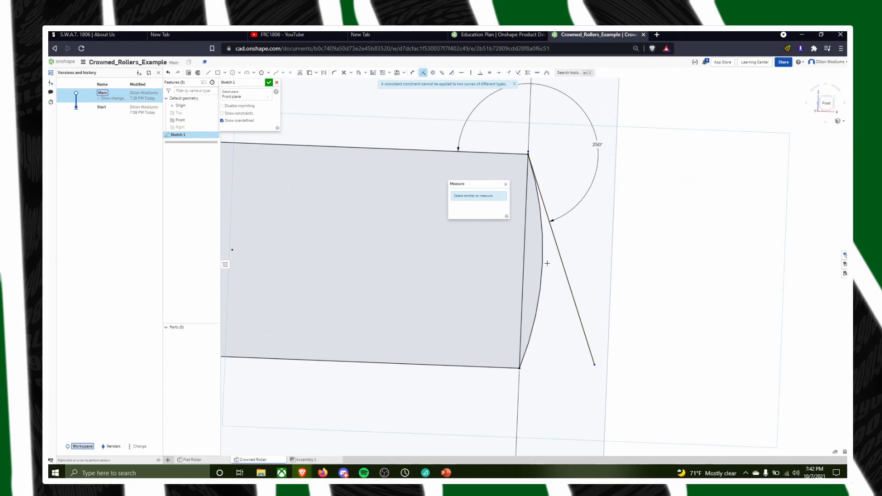
scroll(547, 263, "up", 3)
scroll(546, 265, "down", 5)
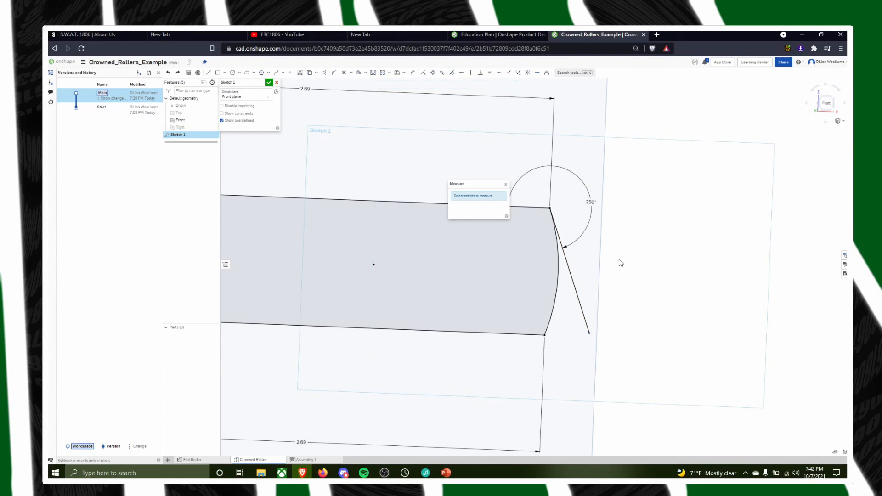
left_click(507, 184)
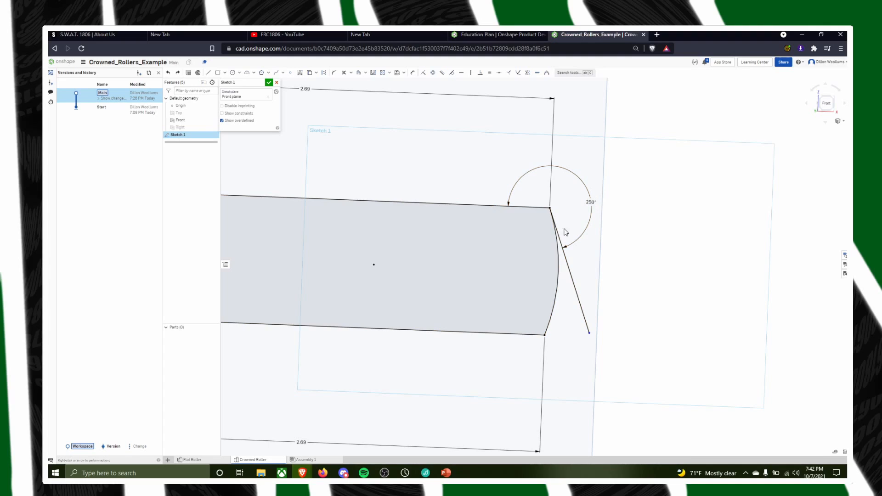
Try an angle of 35 degrees between the upper horizontal line and the tangent line, and undo it
double_click(591, 202)
type("35")
key("Return")
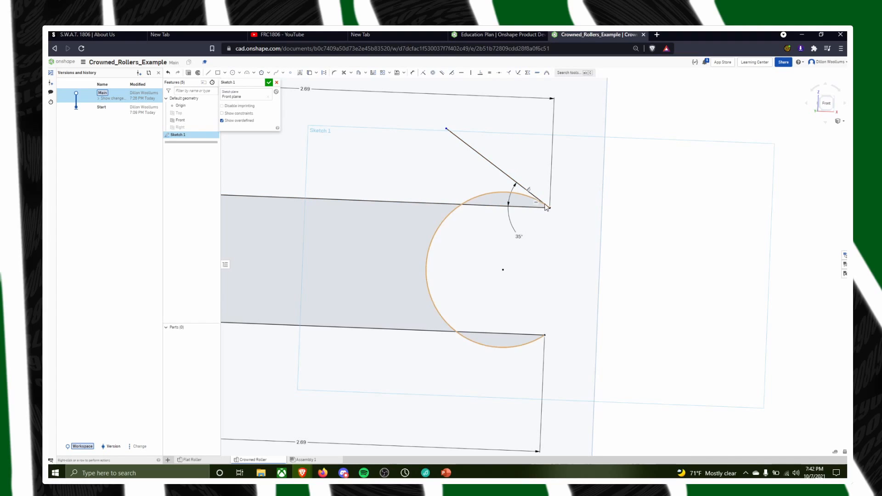
key("ctrl+z")
Set the angle between the upper horizontal line and the tangent line to 235 degrees
double_click(590, 200)
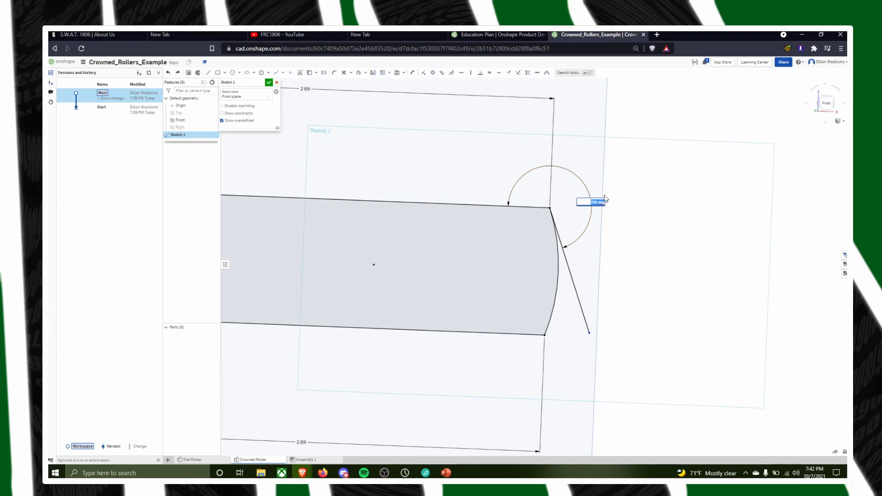
type("235")
key("Return")
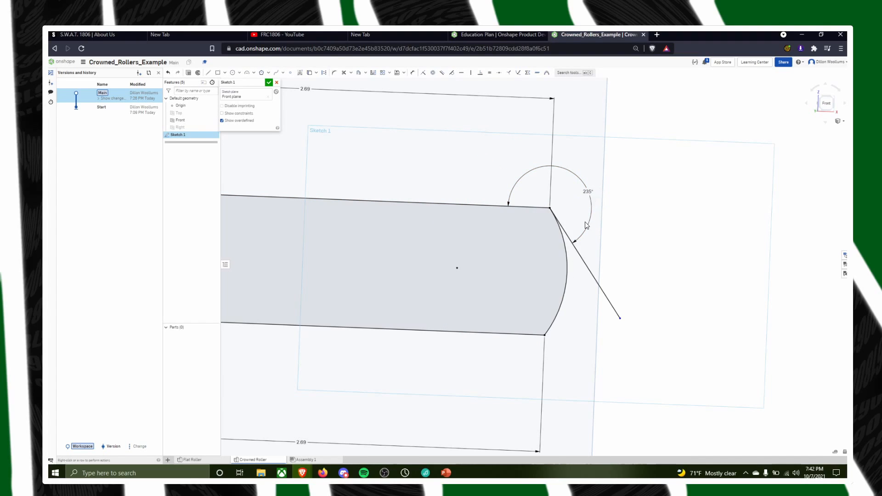
Set the tangent line's angle to the upper horizontal line to 225 degrees
scroll(619, 330, "down", 3)
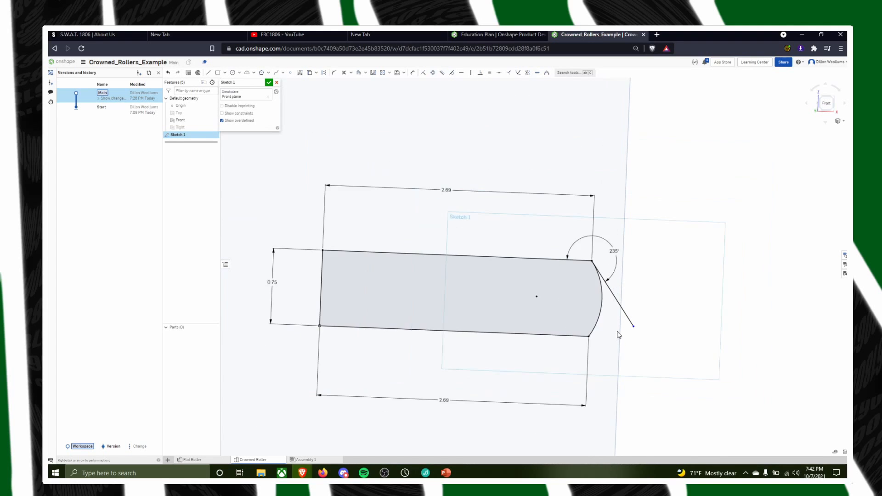
scroll(628, 351, "up", 2)
mouse_move(679, 403)
right_mouse_down()
mouse_move(687, 380)
mouse_move(640, 400)
mouse_move(600, 344)
mouse_move(676, 322)
right_mouse_up()
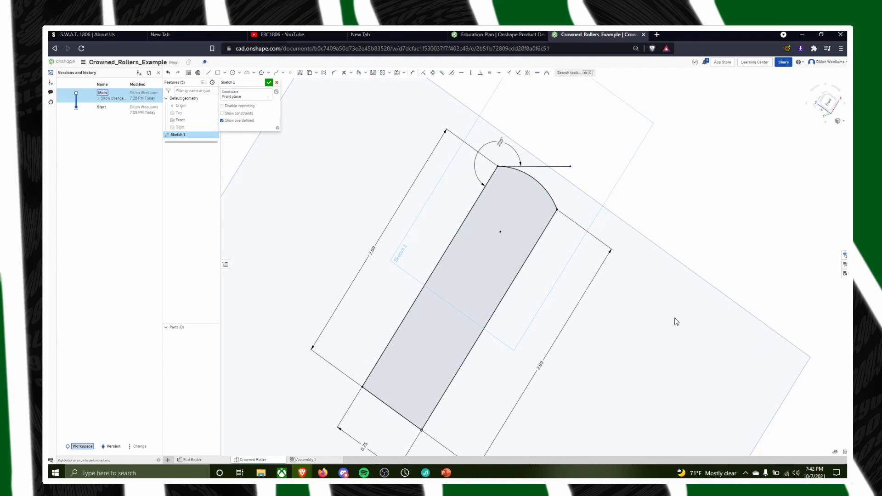
double_click(500, 141)
key("Return")
mouse_move(732, 191)
right_mouse_down()
mouse_move(736, 231)
mouse_move(626, 173)
mouse_move(596, 281)
mouse_move(636, 299)
mouse_move(657, 288)
mouse_move(646, 305)
mouse_move(647, 296)
mouse_move(623, 306)
mouse_move(592, 274)
mouse_move(633, 303)
mouse_move(624, 309)
mouse_move(649, 316)
right_mouse_up()
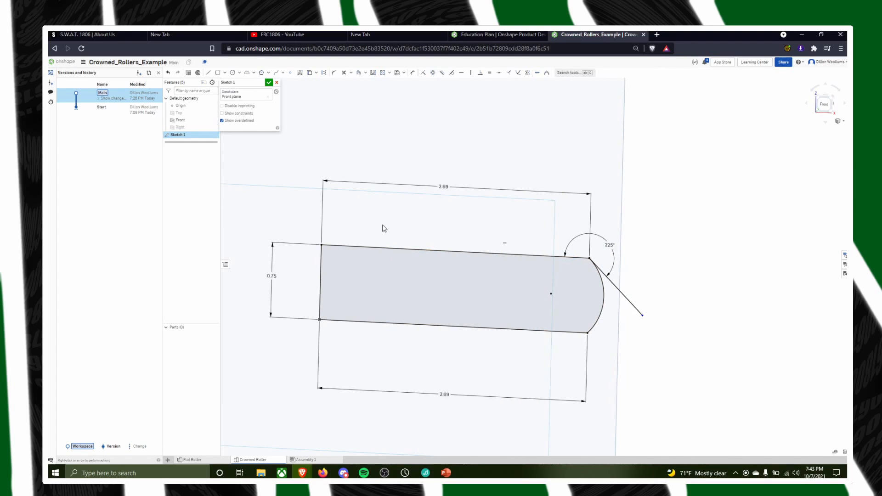
Draw a line about 0.75 in long joining the arc's upper and lower endpoints
middle_click_drag(382, 228, 454, 242)
right_click_drag(537, 233, 542, 227)
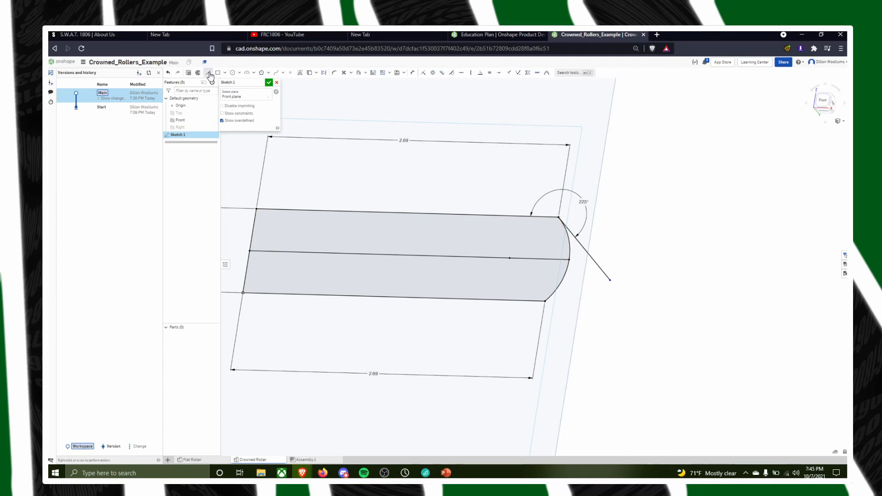
left_click(558, 216)
left_click(545, 299)
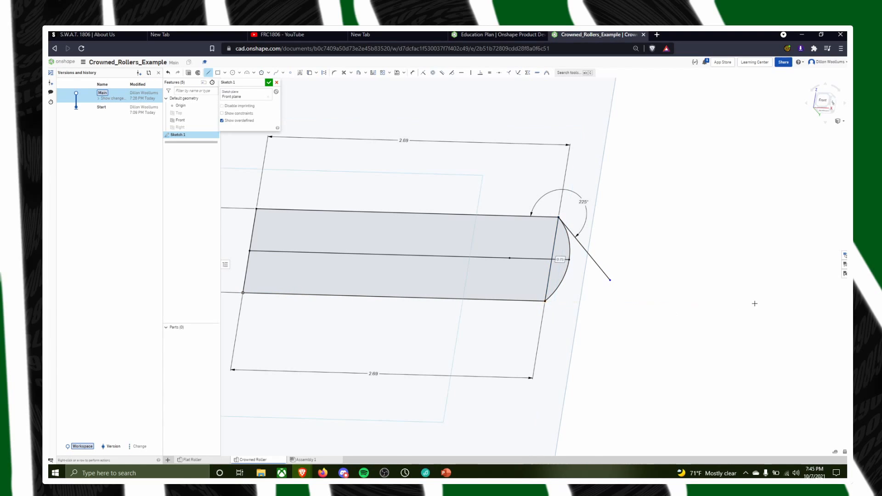
Measure the distance from the centerline's endpoint on the arc to the line joining the arc's ends
mouse_move(721, 332)
right_mouse_down()
mouse_move(756, 398)
mouse_move(747, 406)
right_mouse_up()
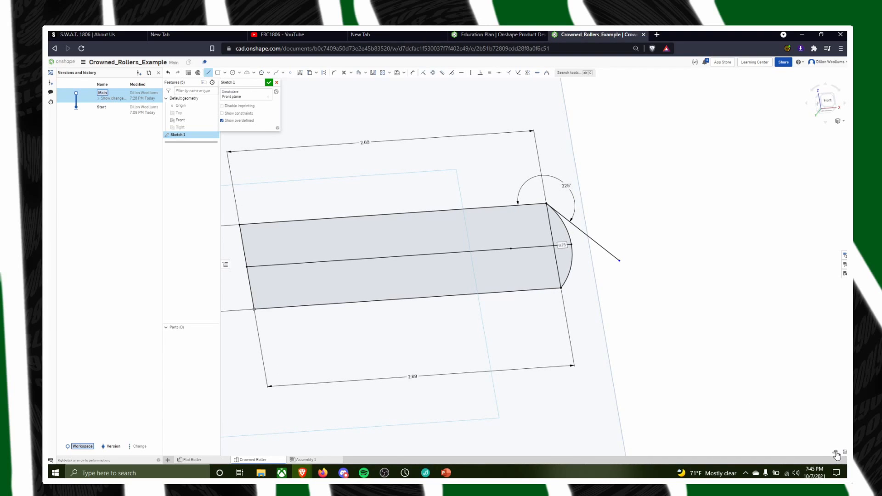
left_click(836, 453)
scroll(579, 248, "up", 6)
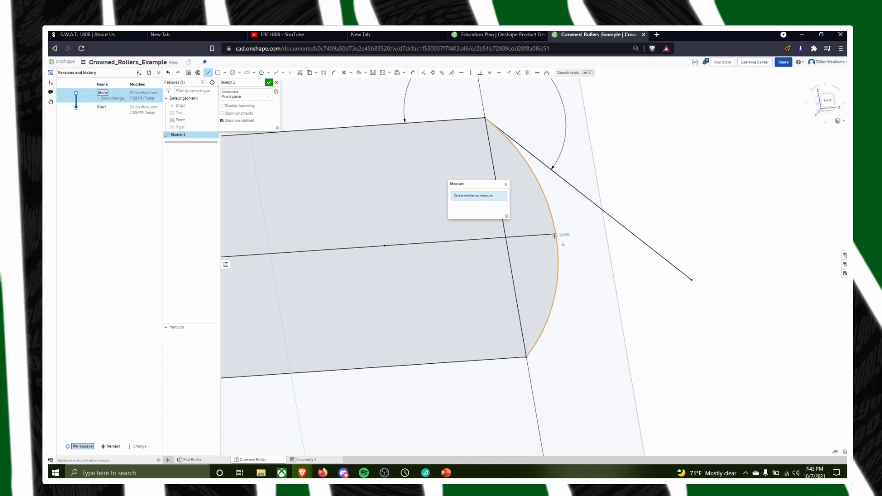
key("Escape")
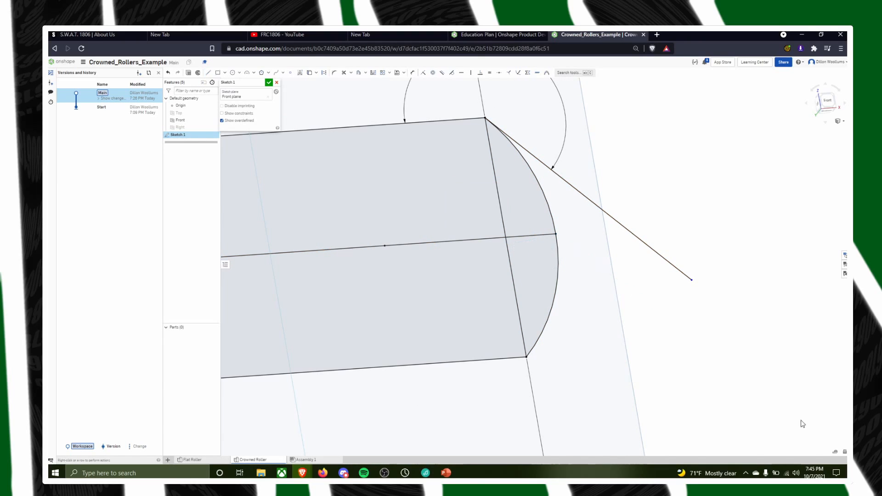
left_click(835, 451)
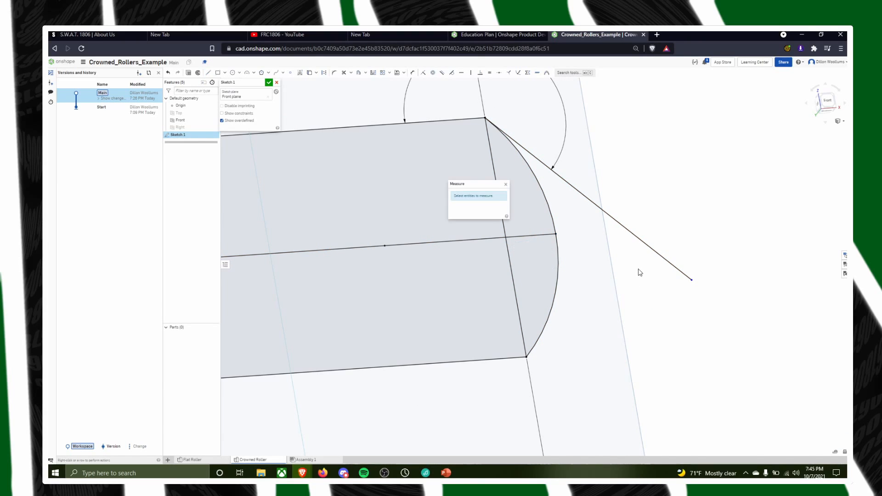
left_click(557, 234)
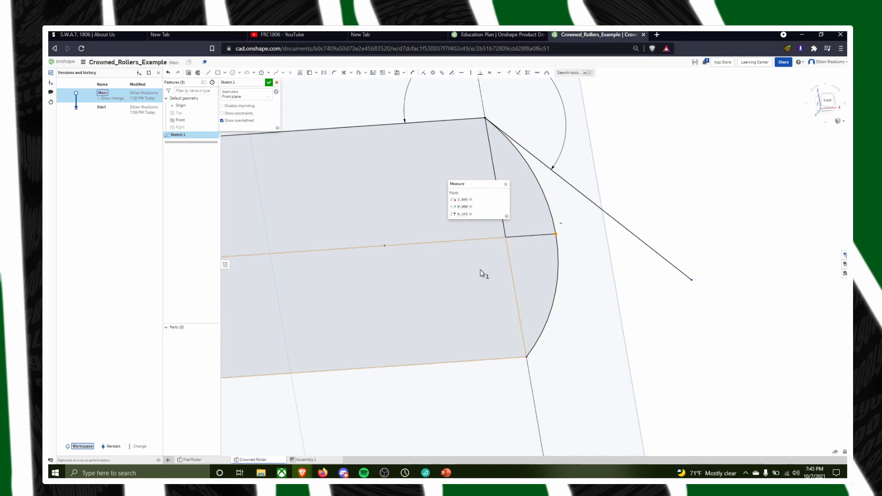
left_click(509, 251)
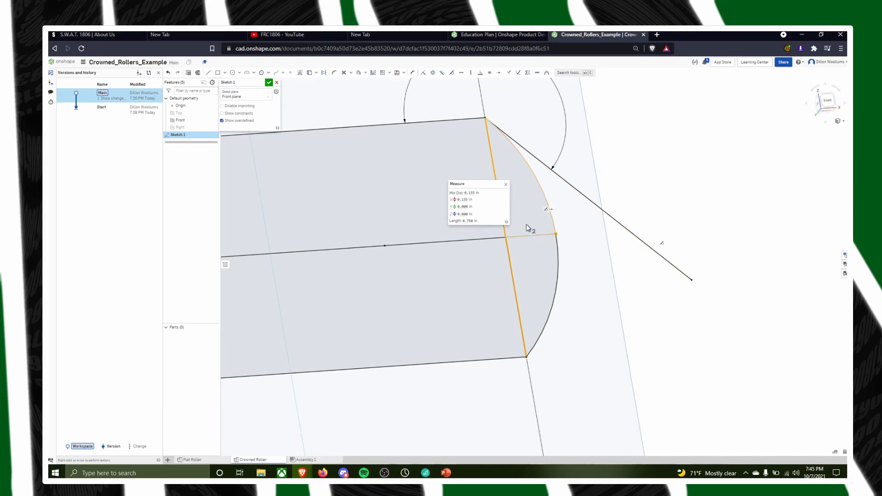
scroll(630, 239, "down", 2)
mouse_move(703, 173)
right_mouse_down()
mouse_move(691, 193)
mouse_move(669, 179)
mouse_move(685, 209)
mouse_move(702, 197)
mouse_move(663, 183)
mouse_move(686, 186)
mouse_move(677, 228)
right_mouse_up()
scroll(571, 299, "up", 3)
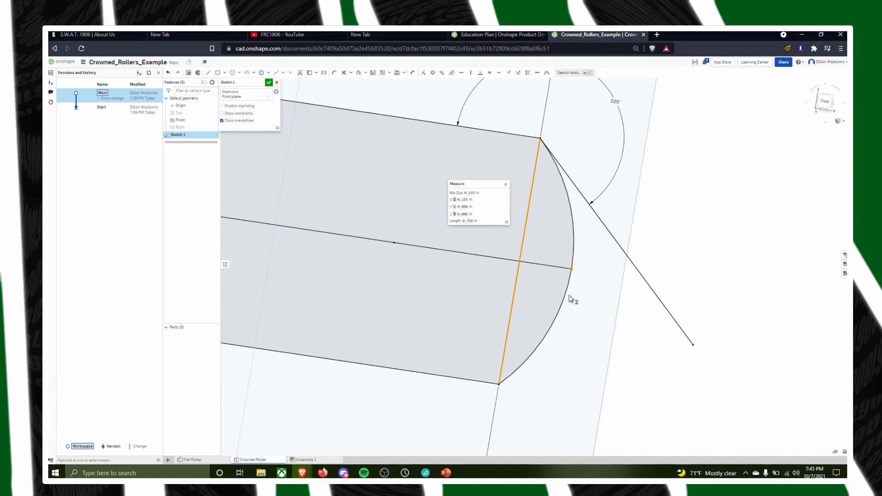
scroll(600, 266, "up", 1)
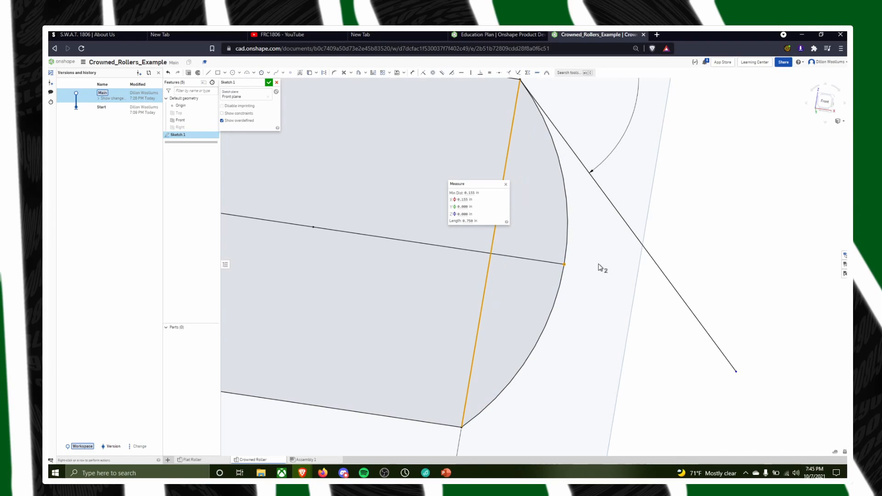
scroll(600, 266, "down", 4)
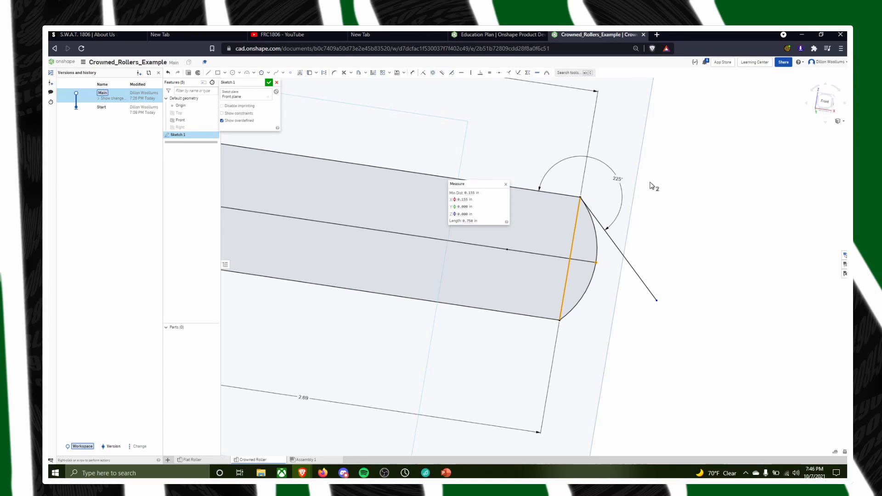
Set the tangent line's angle to the upper horizontal line to 230 degrees and measure the distance from the arc's centerline point to the chord
double_click(617, 178)
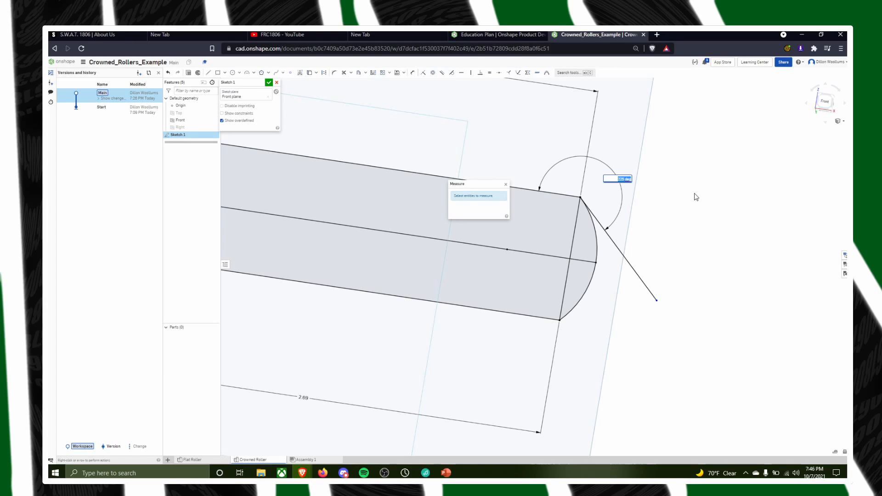
type("230")
key("Return")
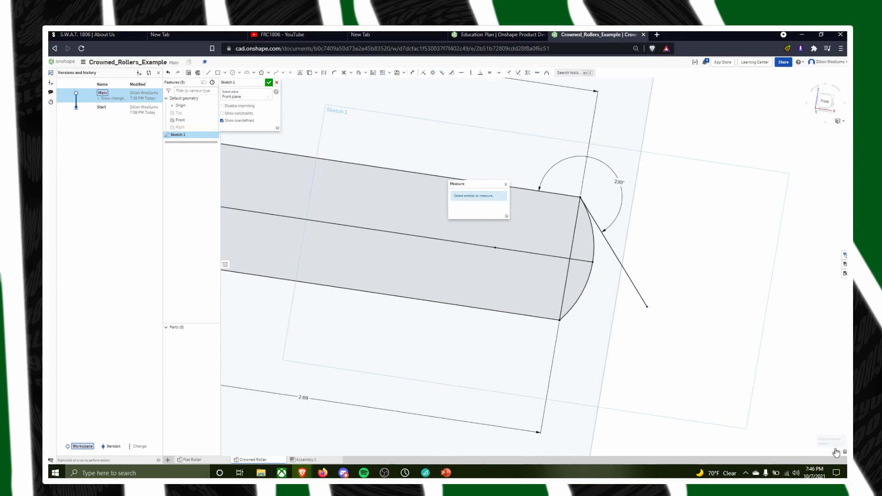
left_click(593, 262)
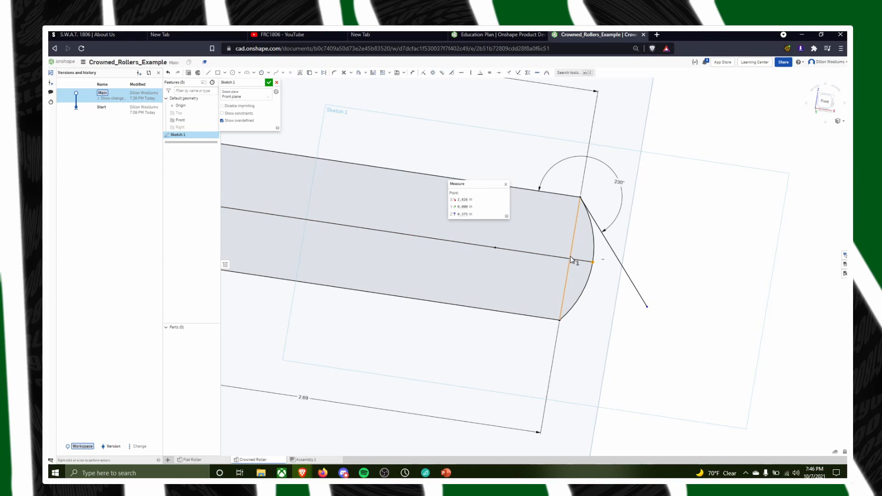
left_click(571, 260)
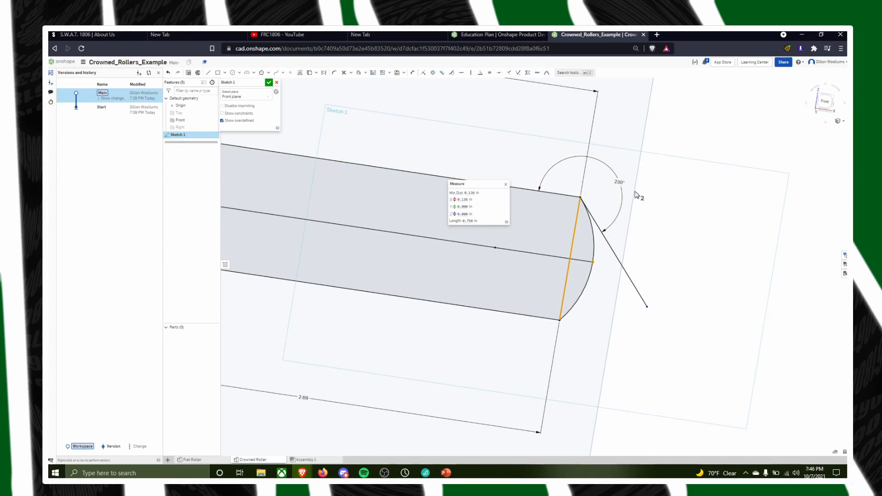
Set the tangent line's angle to 235 degrees, measure the distance from the arc's centerline point to the chord, and close the measurement
double_click(620, 182)
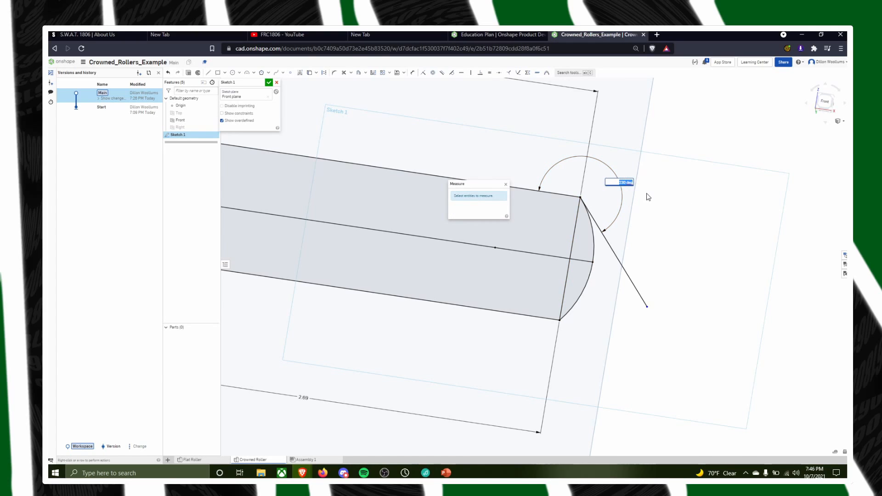
type("235")
key("Return")
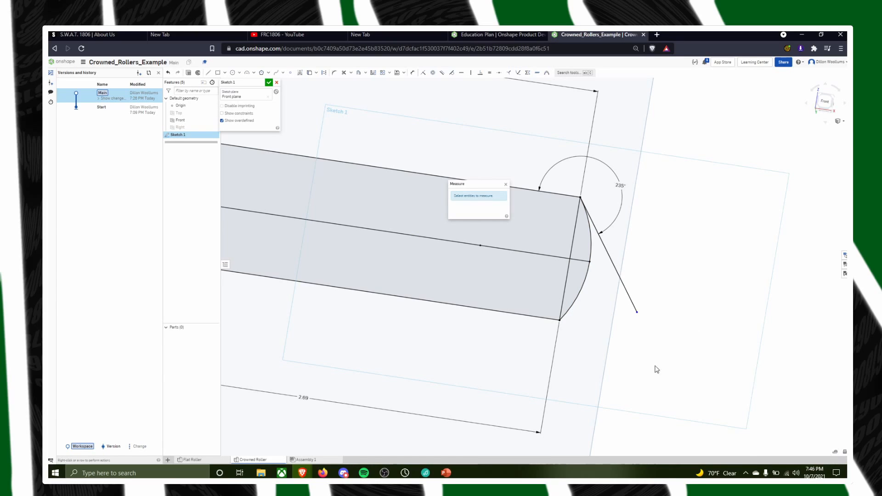
left_click(589, 262)
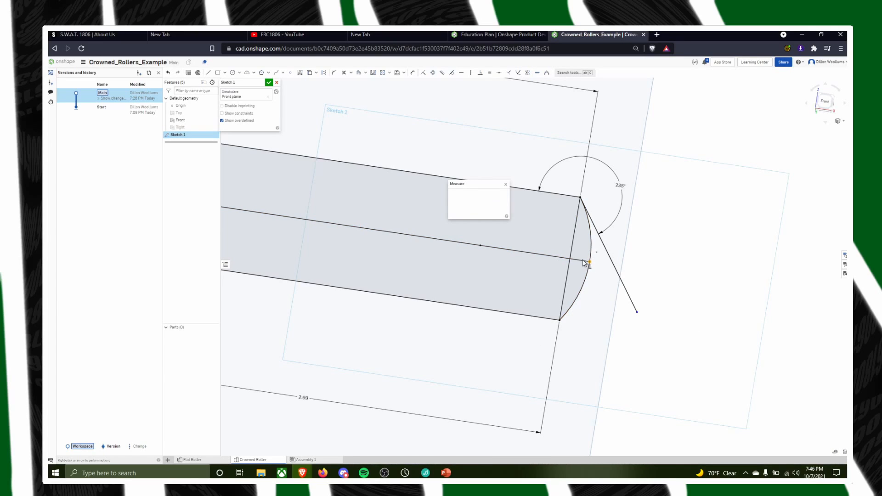
left_click(569, 262)
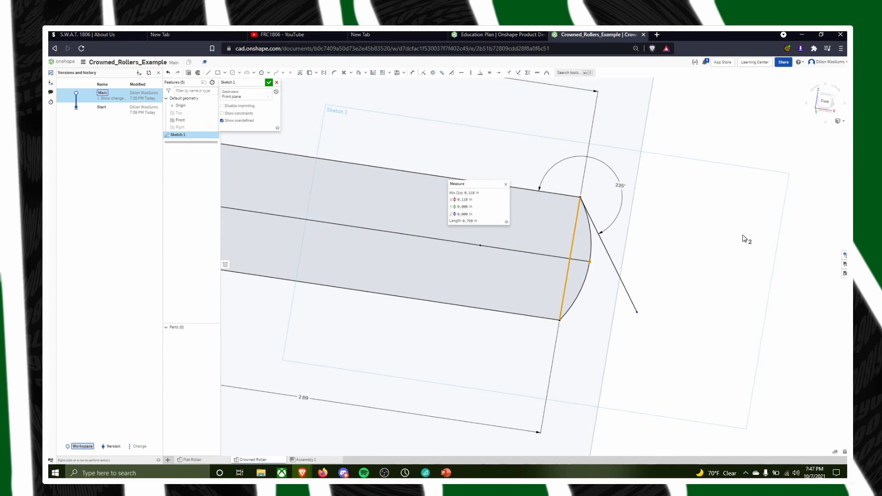
mouse_move(743, 239)
right_mouse_down()
mouse_move(734, 268)
mouse_move(732, 256)
mouse_move(748, 246)
right_mouse_up()
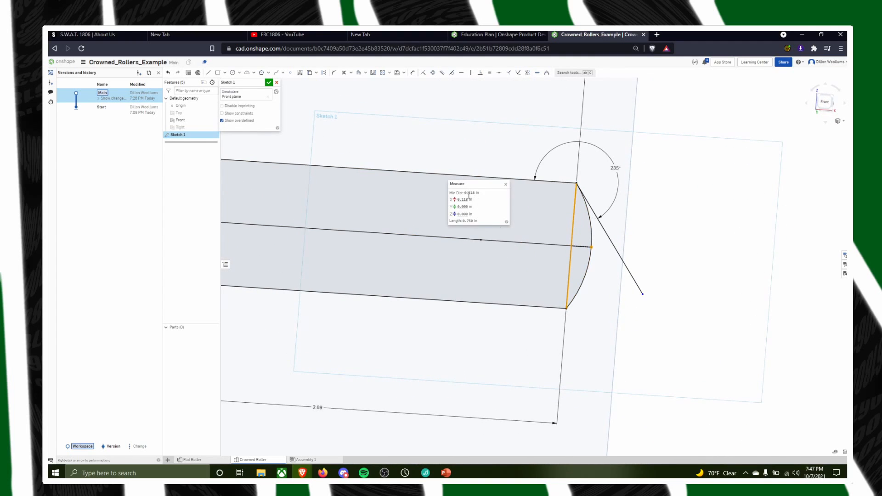
mouse_move(676, 334)
right_mouse_down()
mouse_move(675, 351)
mouse_move(683, 345)
mouse_move(671, 329)
mouse_move(686, 330)
right_mouse_up()
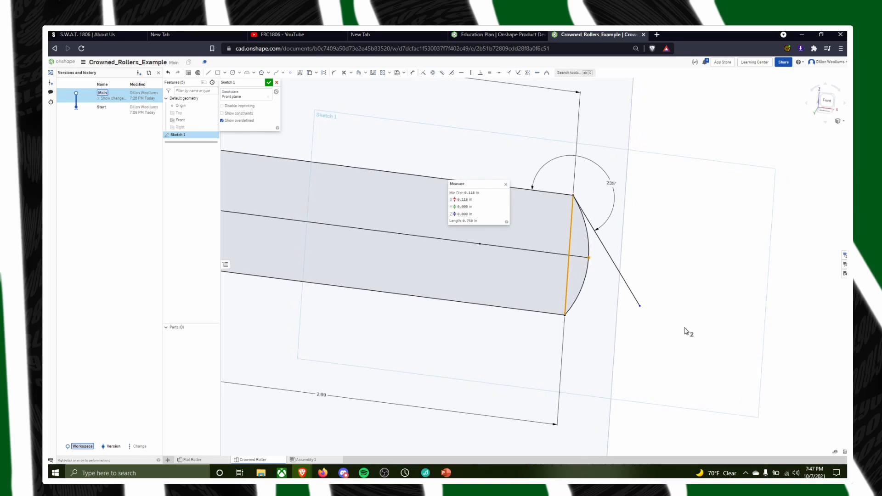
scroll(416, 323, "down", 4)
mouse_move(382, 258)
middle_mouse_down()
mouse_move(458, 276)
mouse_move(498, 350)
middle_mouse_up()
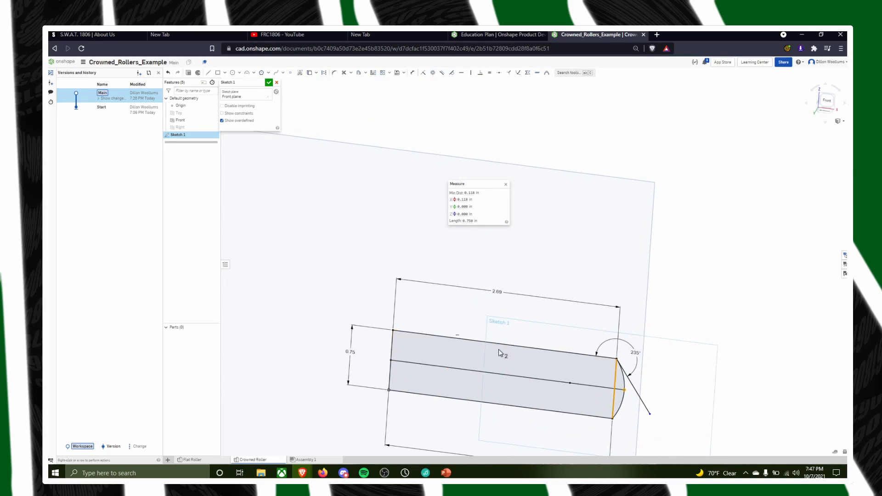
left_click(505, 321)
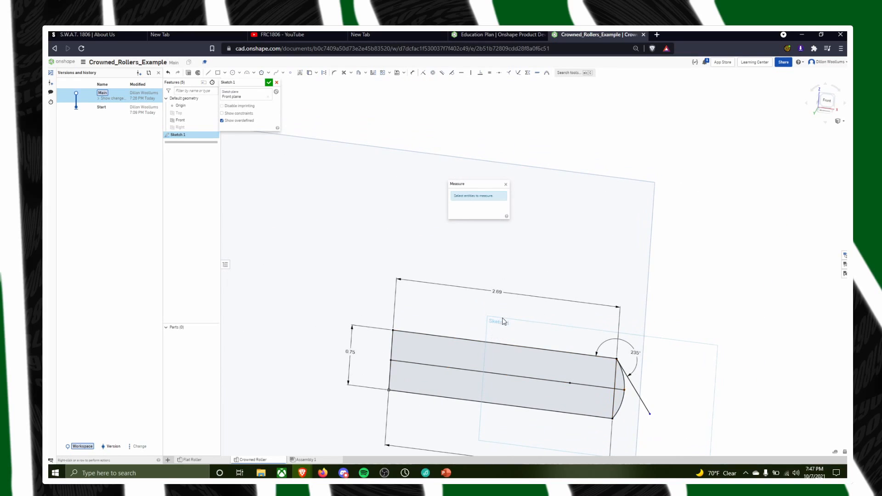
left_click(507, 186)
Try to add a second angle dimension between the tangent line and the profile's upper horizontal line
mouse_move(532, 278)
middle_mouse_down()
mouse_move(504, 223)
mouse_move(512, 216)
middle_mouse_up()
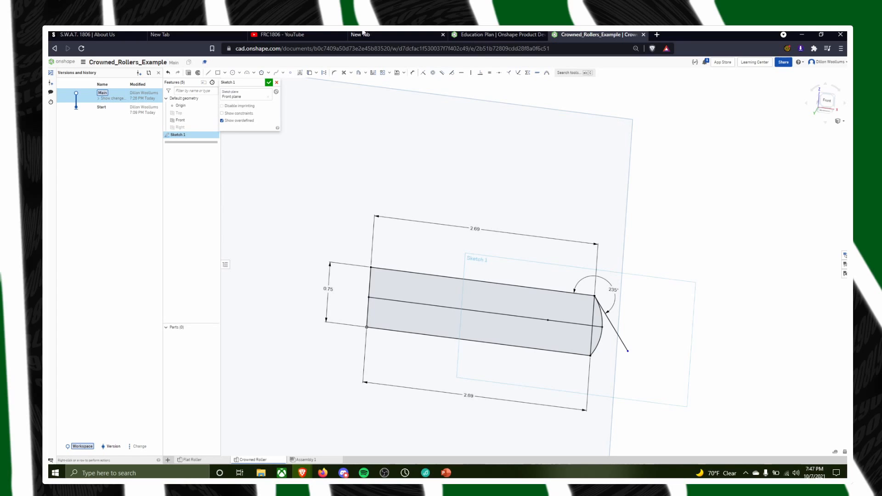
scroll(611, 303, "up", 5)
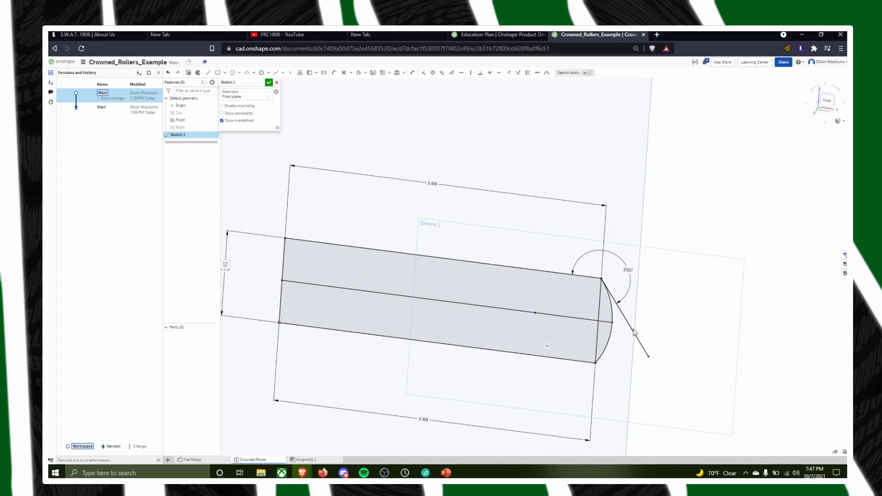
middle_click_drag(687, 260, 758, 199)
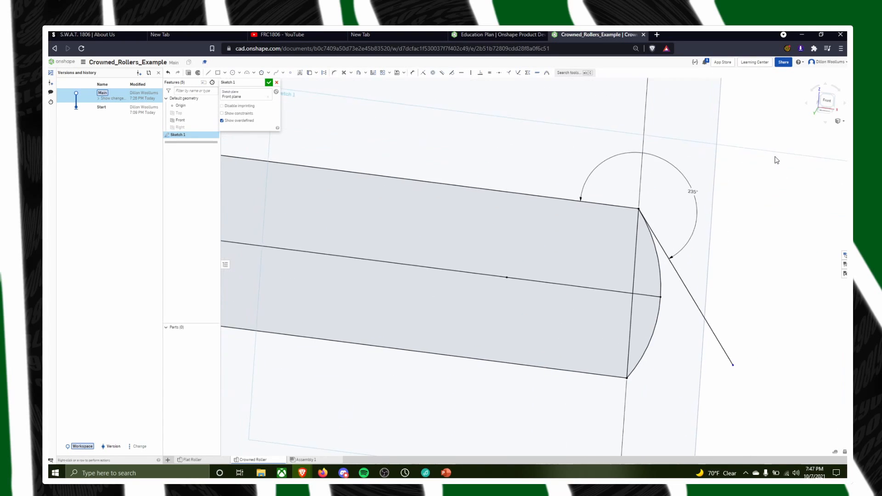
left_click(423, 74)
left_click(685, 281)
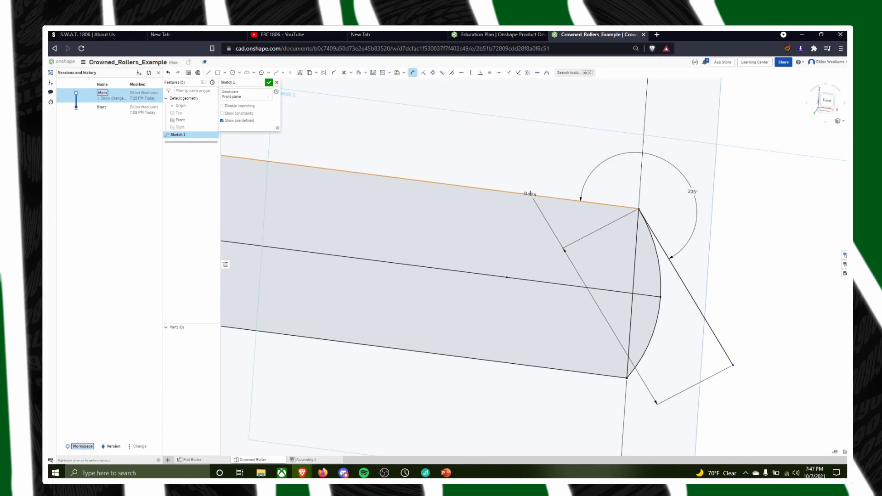
left_click(532, 193)
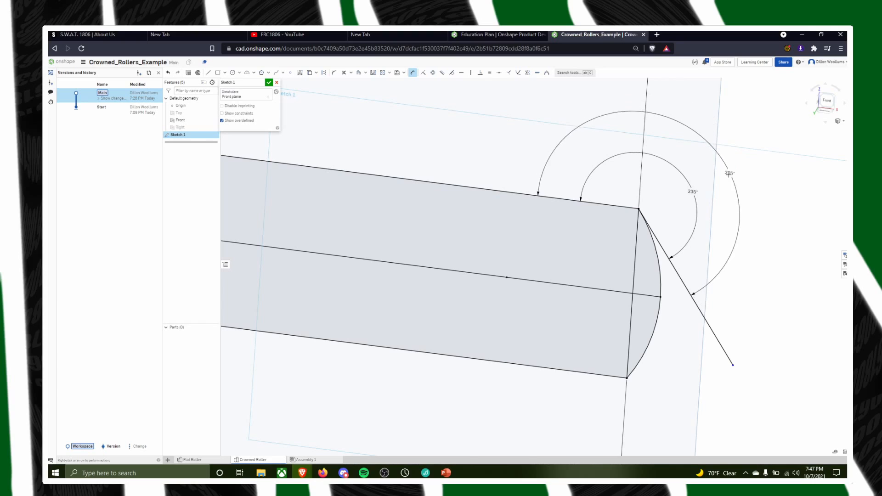
left_click(721, 179)
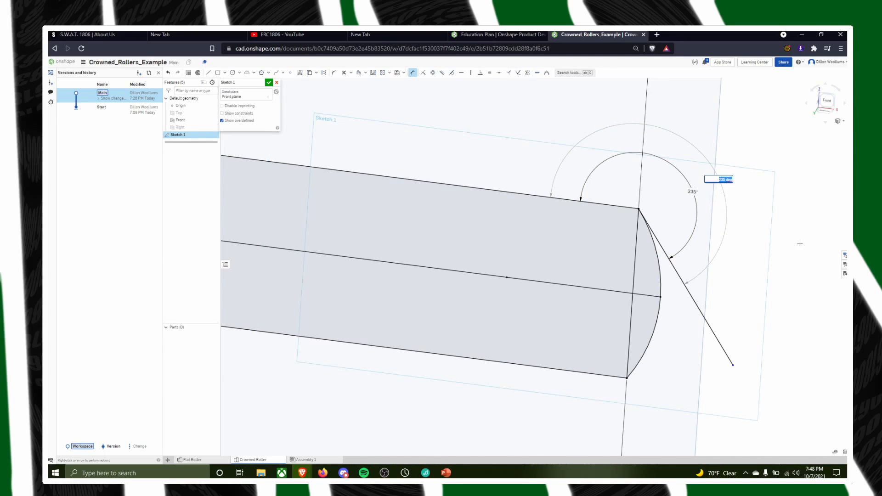
key("Return")
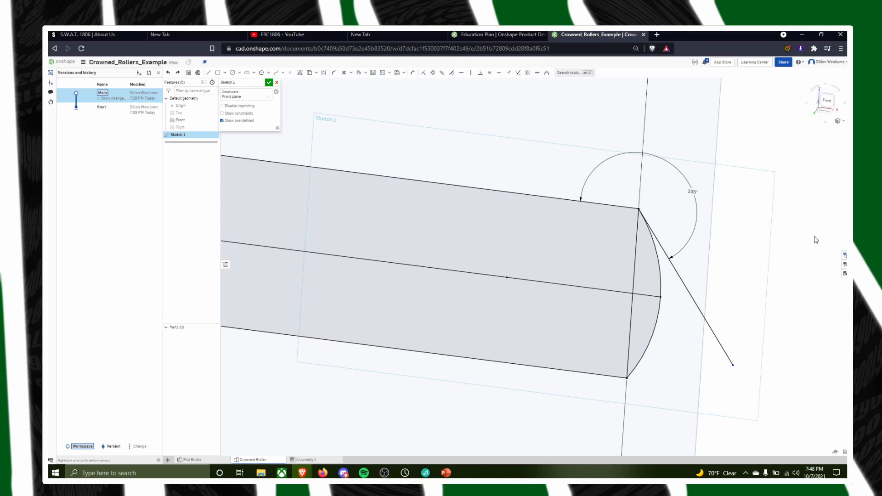
scroll(329, 321, "down", 2)
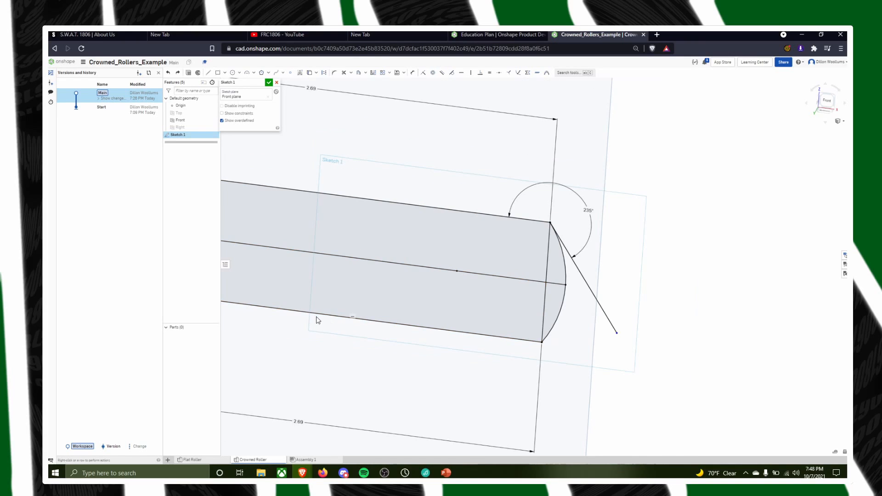
scroll(322, 303, "down", 1)
scroll(333, 274, "down", 4)
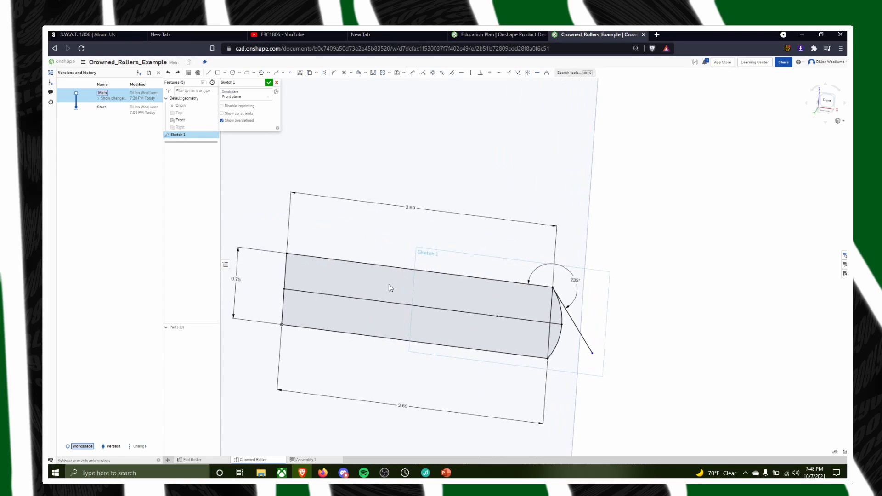
scroll(360, 267, "down", 2)
key("n")
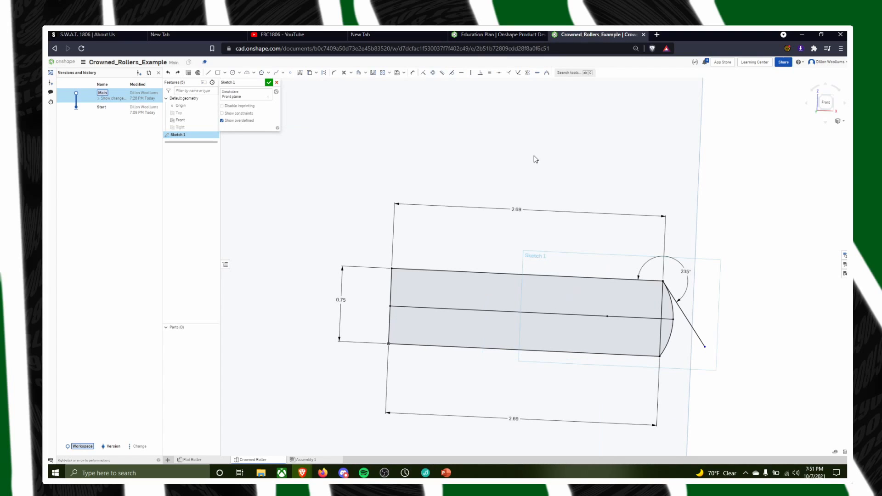
Return to the Fall 2021 Rollers folder and open the last crowned rollers document in the list
left_click(64, 62)
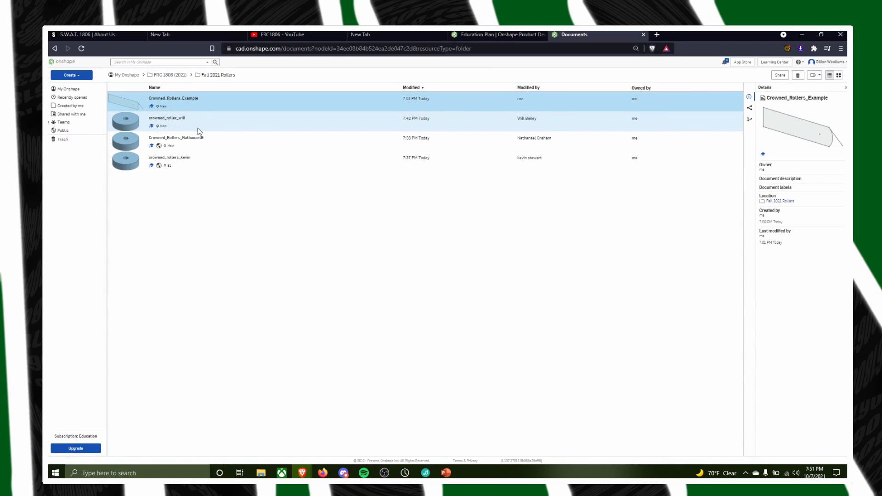
left_click(182, 159)
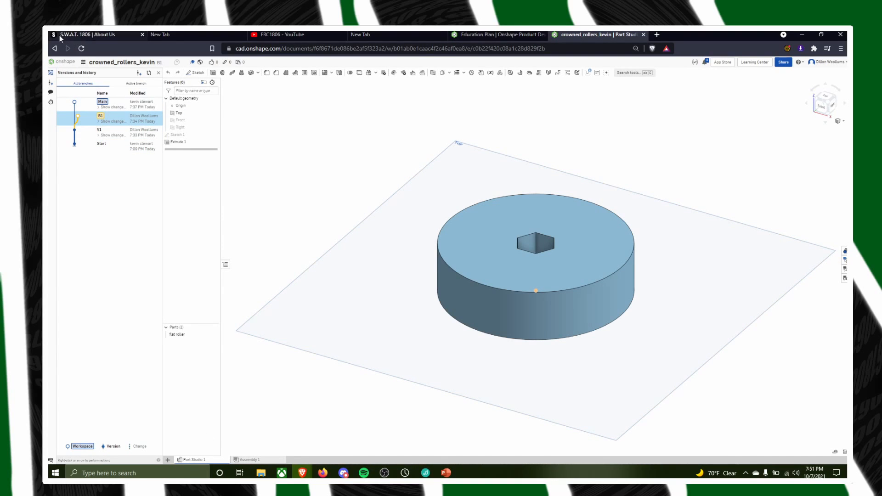
left_click(55, 48)
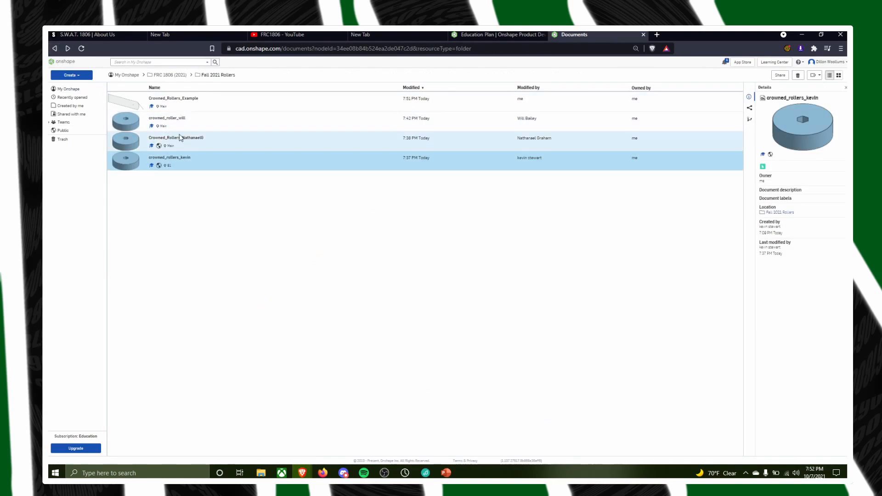
left_click(187, 159)
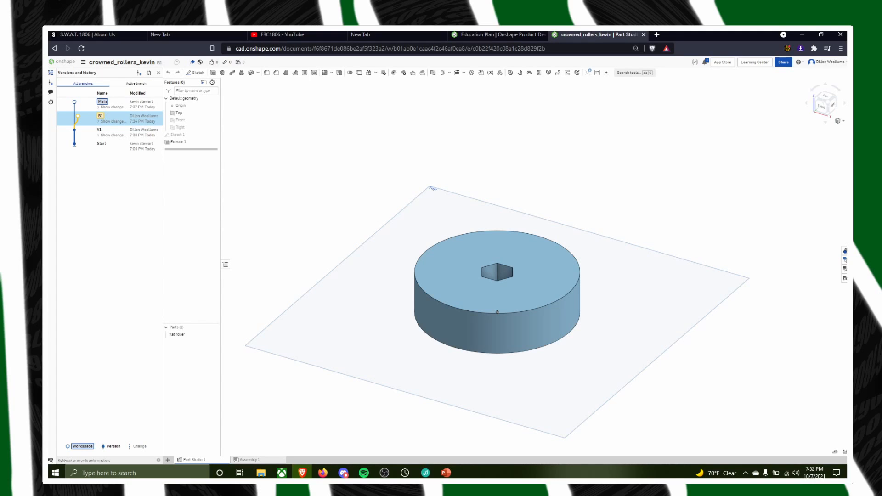
Return to the Fall 2021 Rollers folder, open the third crowned rollers document in the list, and show its Part Studio 2
left_click(56, 50)
double_click(189, 138)
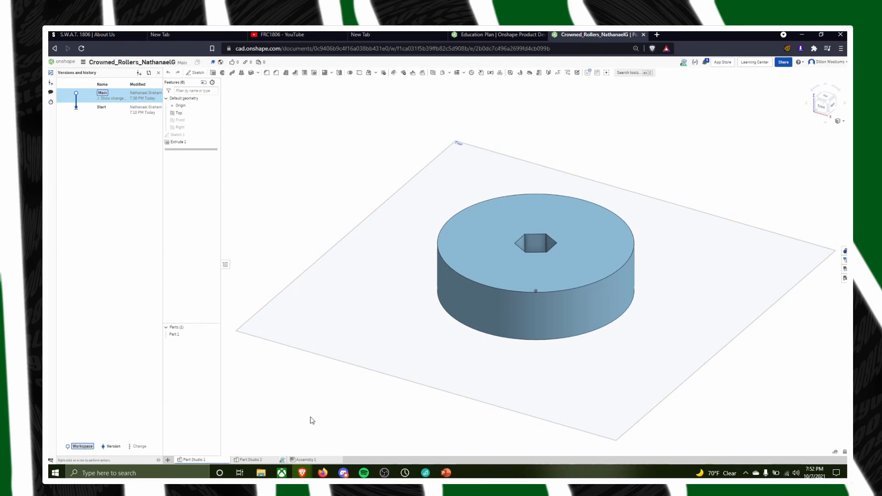
left_click(269, 460)
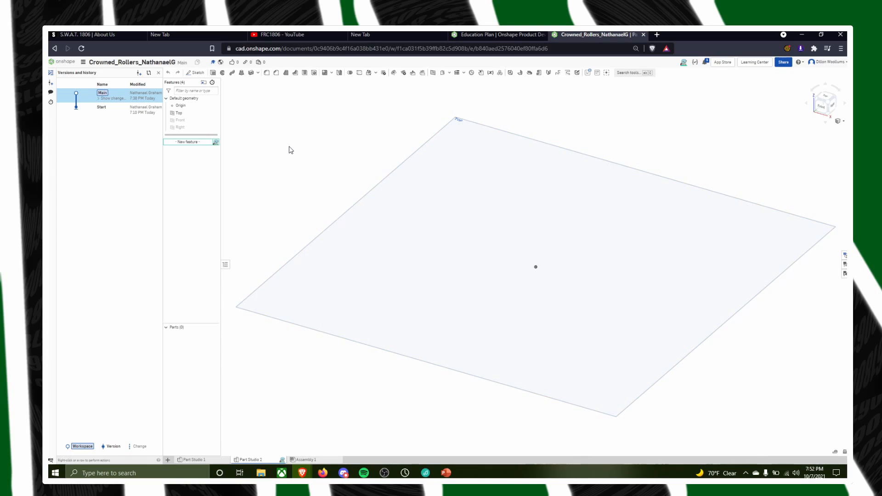
middle_click_drag(311, 144, 278, 174)
mouse_move(290, 164)
right_mouse_down()
mouse_move(284, 180)
mouse_move(277, 170)
right_mouse_up()
mouse_move(186, 141)
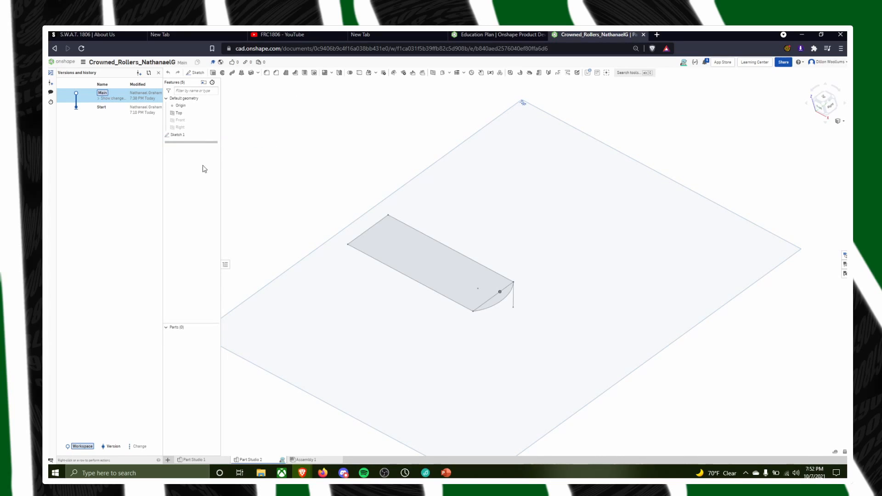
Open Sketch 1 for editing and add a length dimension below the profile's lower long line
double_click(191, 136)
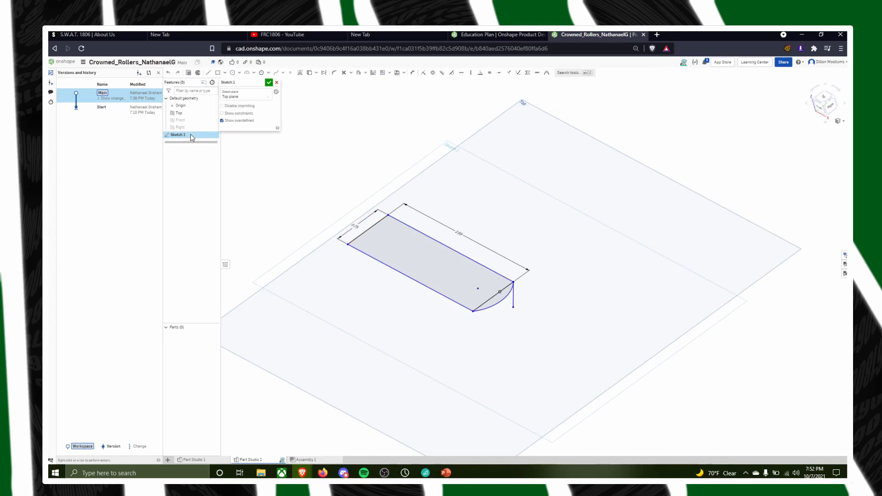
mouse_move(669, 360)
right_mouse_down()
mouse_move(607, 375)
mouse_move(634, 344)
mouse_move(571, 419)
mouse_move(589, 435)
mouse_move(530, 324)
mouse_move(467, 292)
mouse_move(469, 326)
mouse_move(427, 326)
mouse_move(354, 357)
mouse_move(362, 323)
mouse_move(387, 300)
right_mouse_up()
scroll(439, 328, "up", 5)
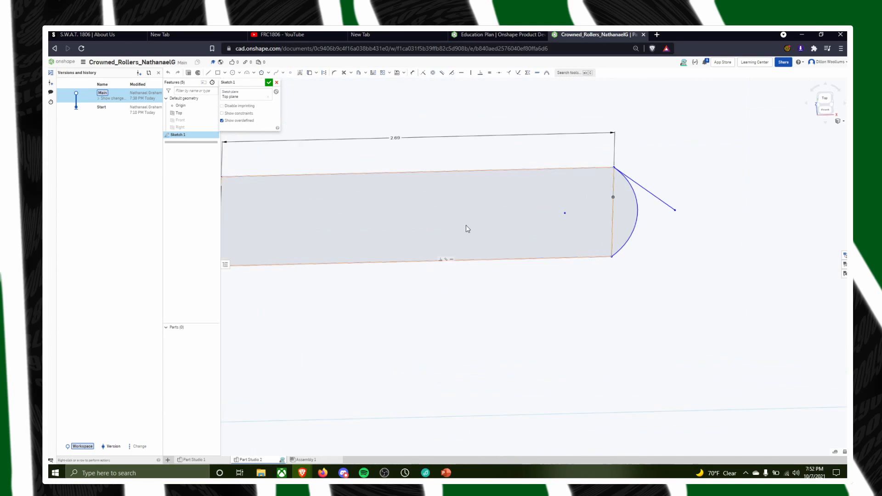
mouse_move(497, 256)
right_mouse_down()
mouse_move(508, 277)
mouse_move(494, 294)
mouse_move(482, 288)
right_mouse_up()
mouse_move(532, 421)
right_mouse_down()
mouse_move(514, 414)
mouse_move(524, 419)
mouse_move(496, 230)
right_mouse_up()
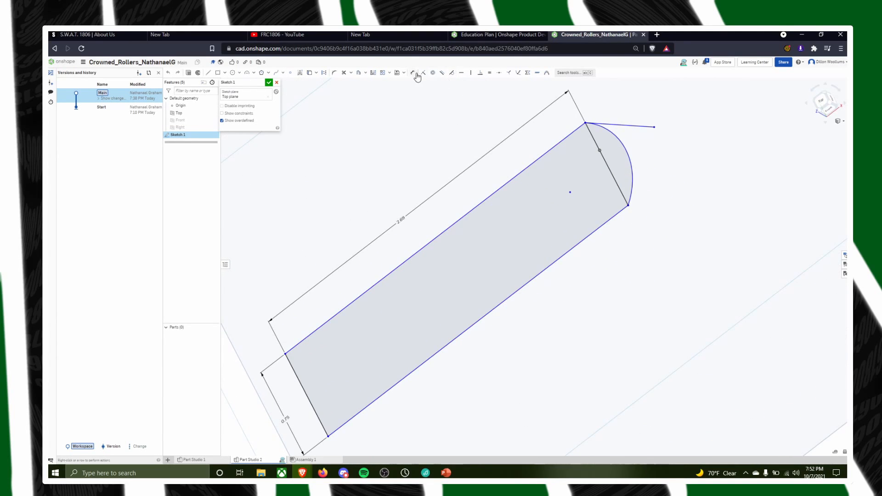
left_click(517, 286)
left_click(412, 72)
left_click(564, 252)
left_click(604, 296)
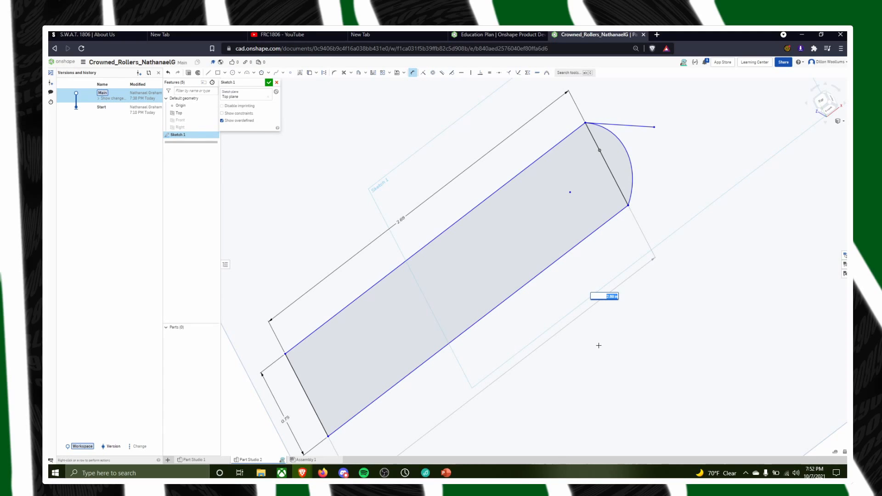
key("Return")
Add an outer angle dimension of 235 degrees between the tangent line and the profile's upper long line
right_click_drag(844, 250, 740, 285)
scroll(679, 225, "up", 4)
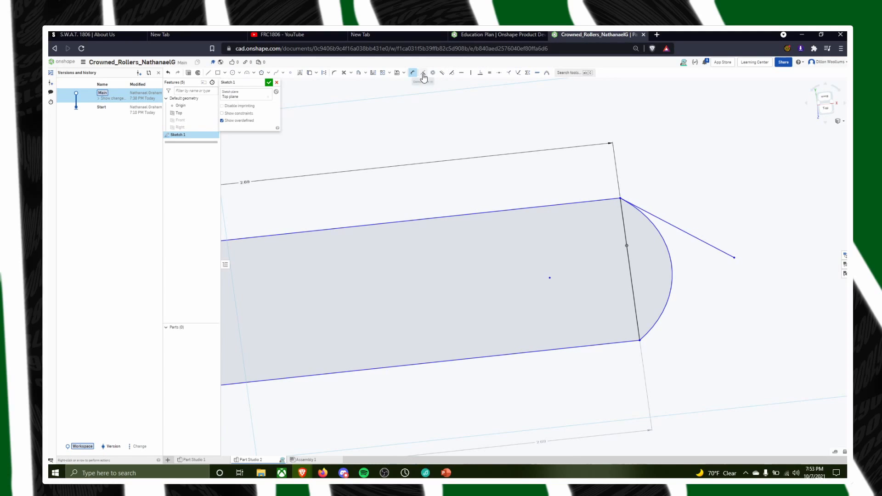
left_click(692, 235)
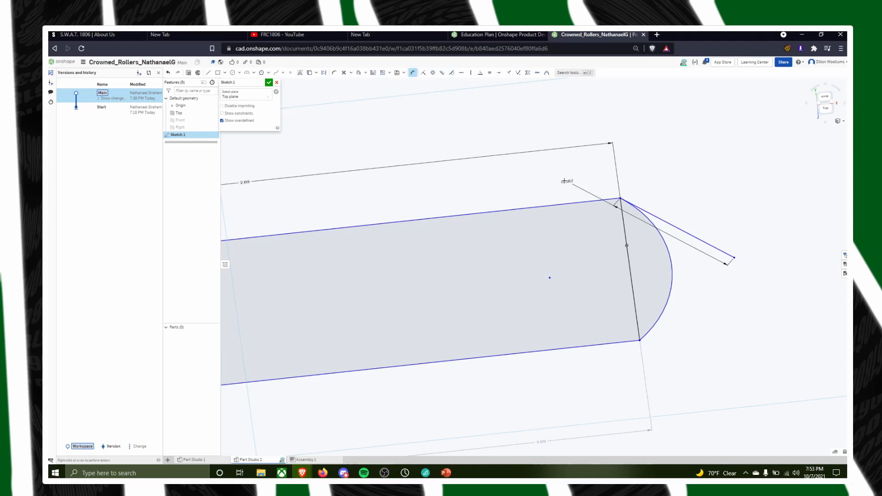
left_click(545, 206)
left_click(683, 135)
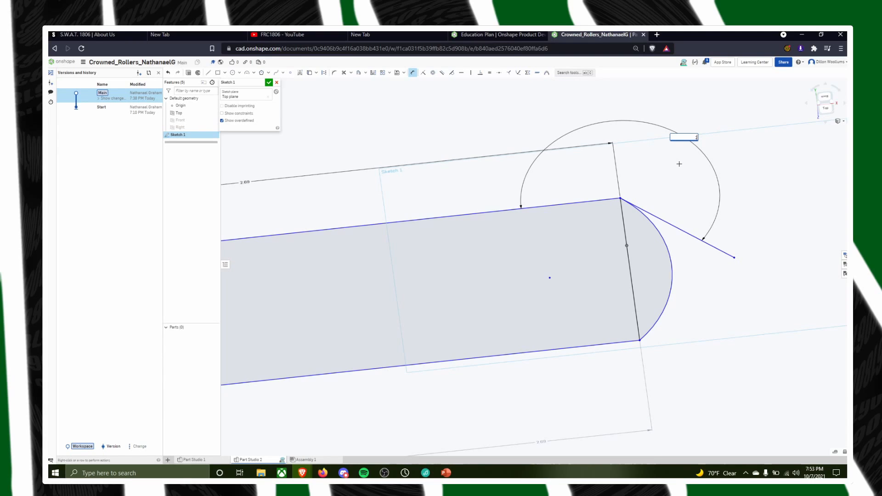
key("Return")
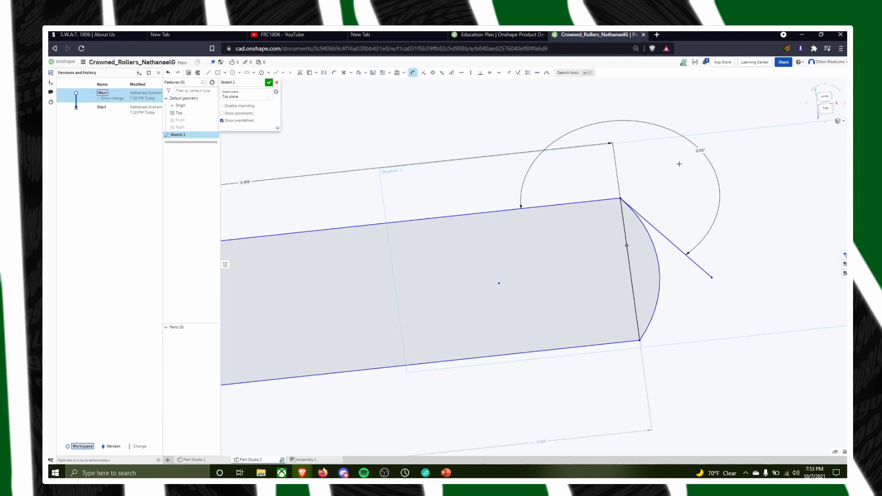
key("alt+Tab")
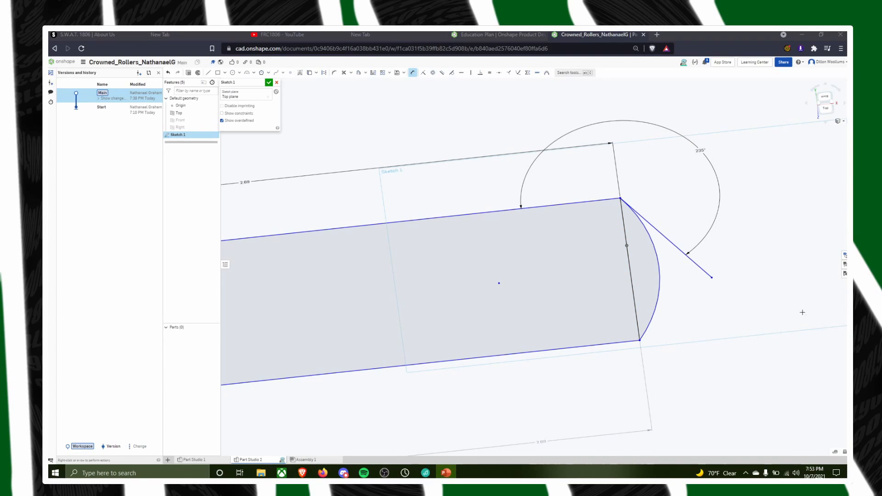
mouse_move(803, 312)
right_mouse_down()
mouse_move(784, 325)
mouse_move(796, 275)
right_mouse_up()
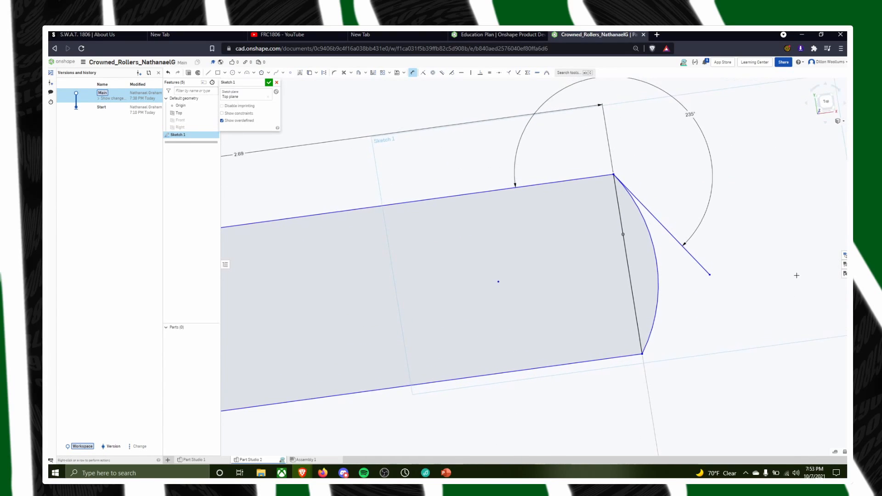
scroll(781, 280, "down", 5)
scroll(596, 234, "up", 4)
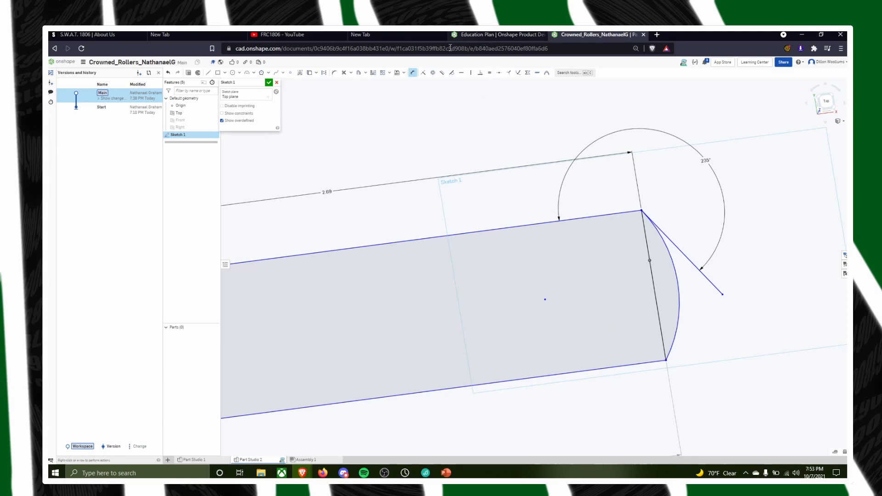
left_click(412, 74)
left_click(413, 74)
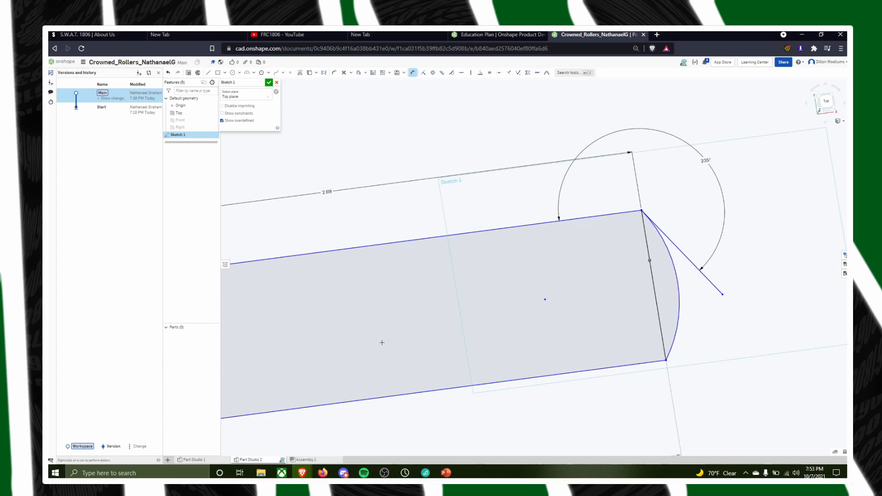
Draw a slanted line about 1.2 in long from the lower end of the profile's 0.75 edge, outside the profile
mouse_move(378, 333)
middle_mouse_down()
mouse_move(482, 233)
mouse_move(407, 208)
mouse_move(394, 215)
middle_mouse_up()
scroll(588, 201, "down", 3)
scroll(526, 262, "up", 2)
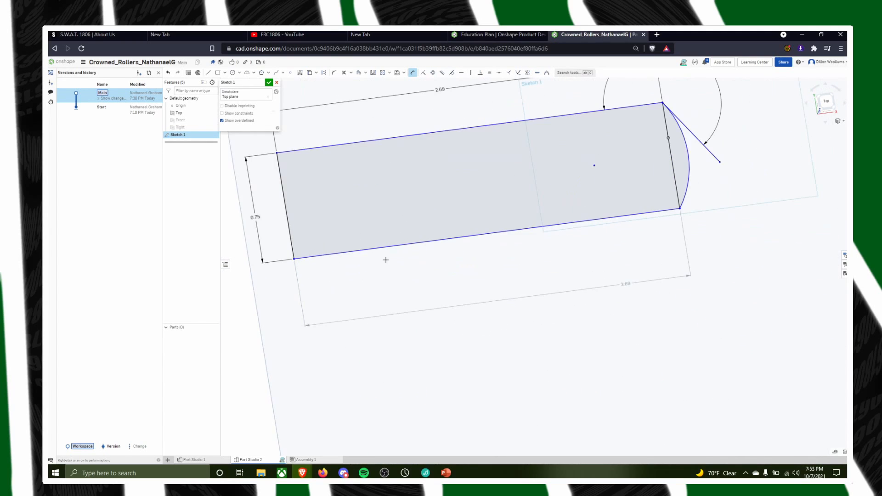
middle_click_drag(488, 154, 353, 161)
key("l")
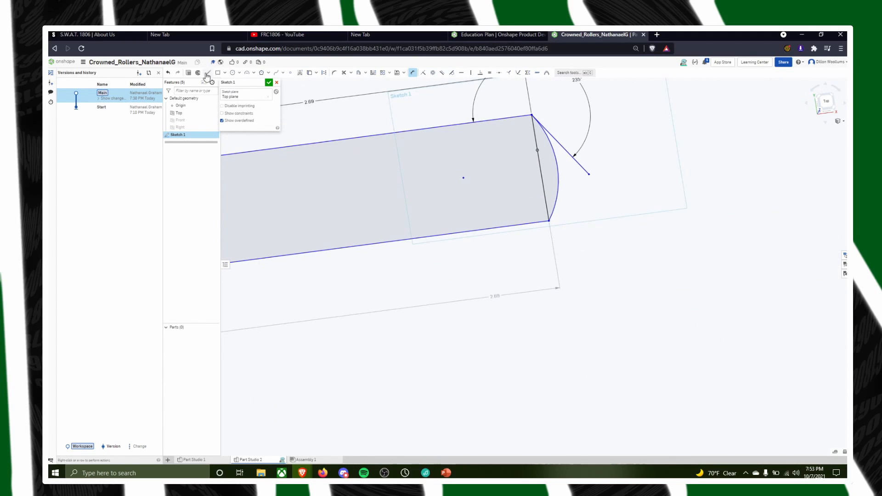
mouse_move(393, 220)
middle_mouse_down()
mouse_move(583, 189)
mouse_move(600, 144)
middle_mouse_up()
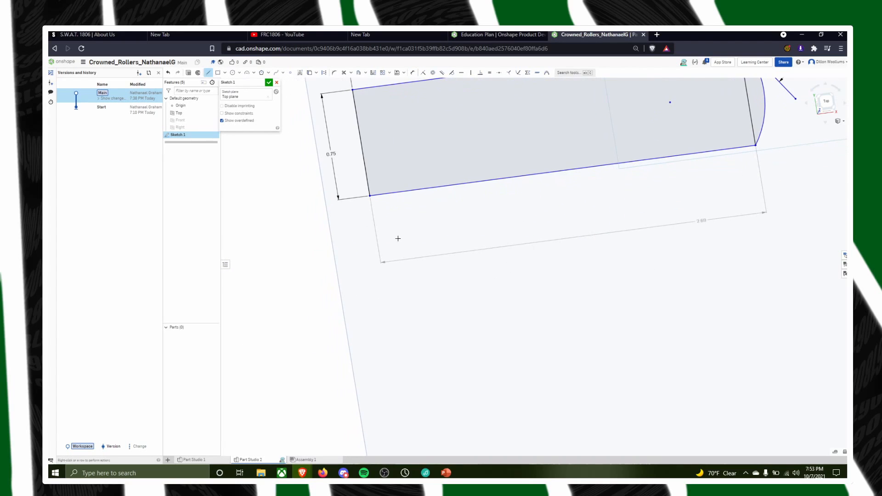
left_click(370, 197)
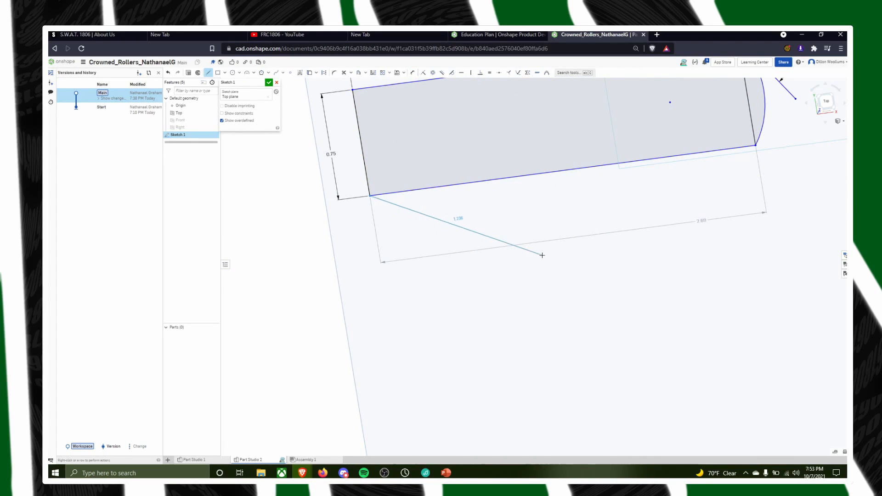
left_click(543, 254)
key("Escape")
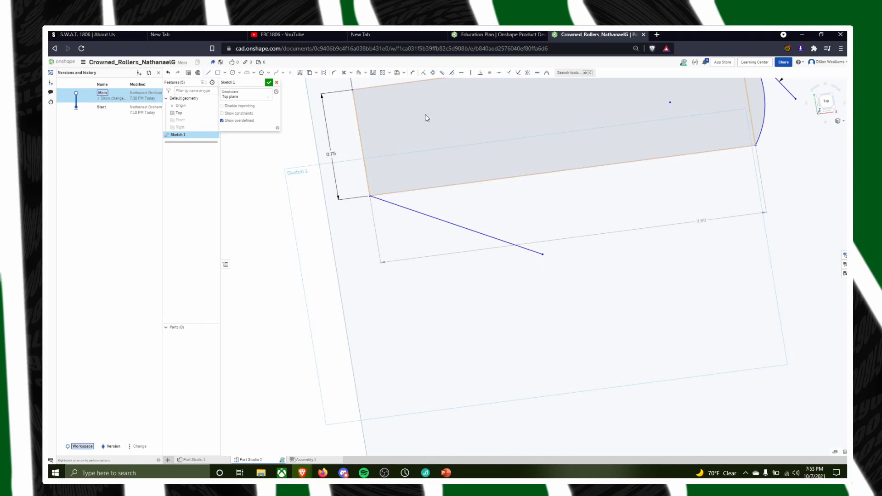
Dimension the angle between the slanted line and the profile's lower long line at 56 degrees
left_click(413, 72)
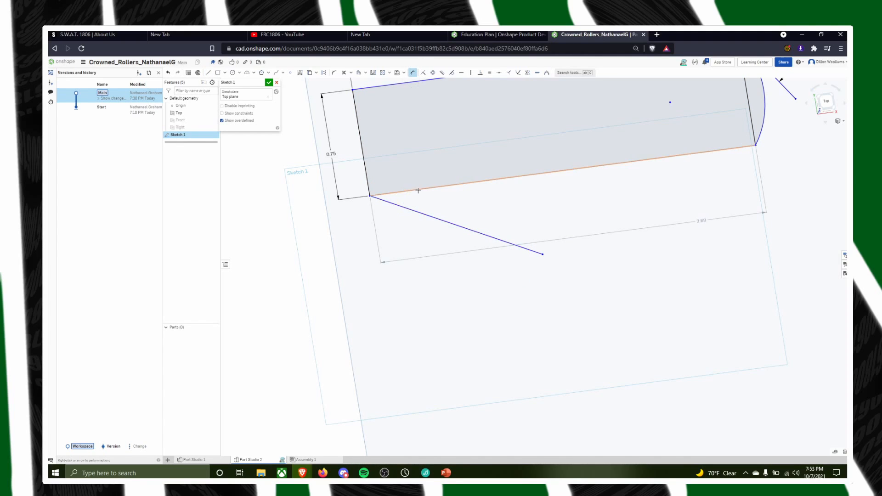
left_click(418, 187)
left_click(455, 225)
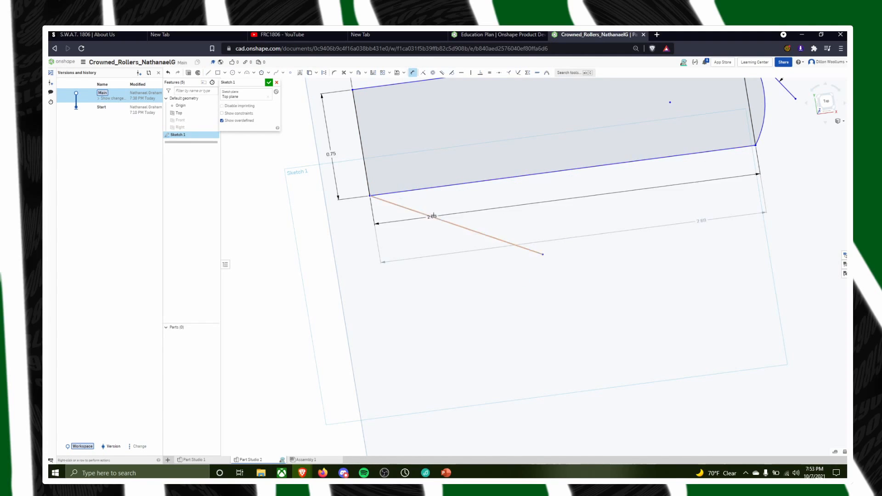
left_click(462, 206)
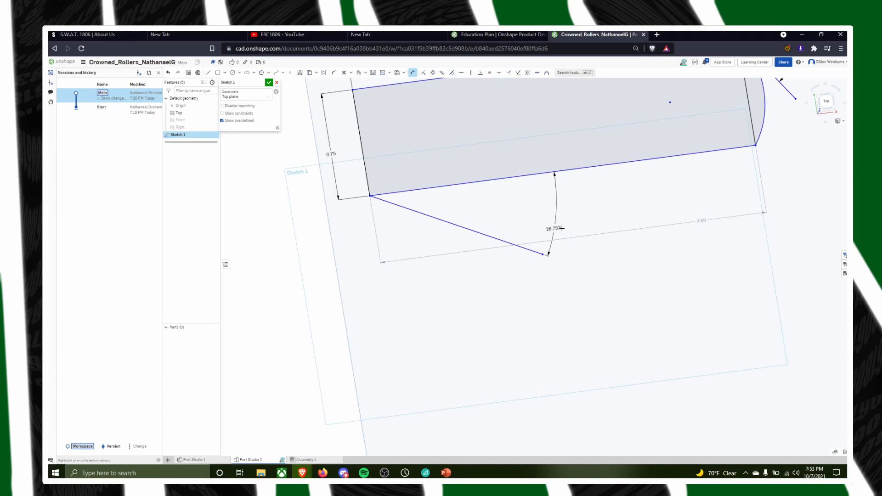
left_click(565, 212)
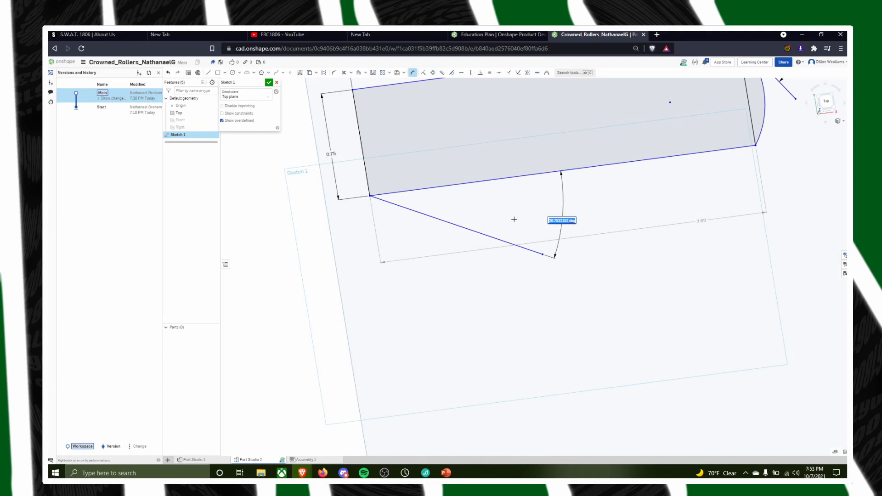
key("Return")
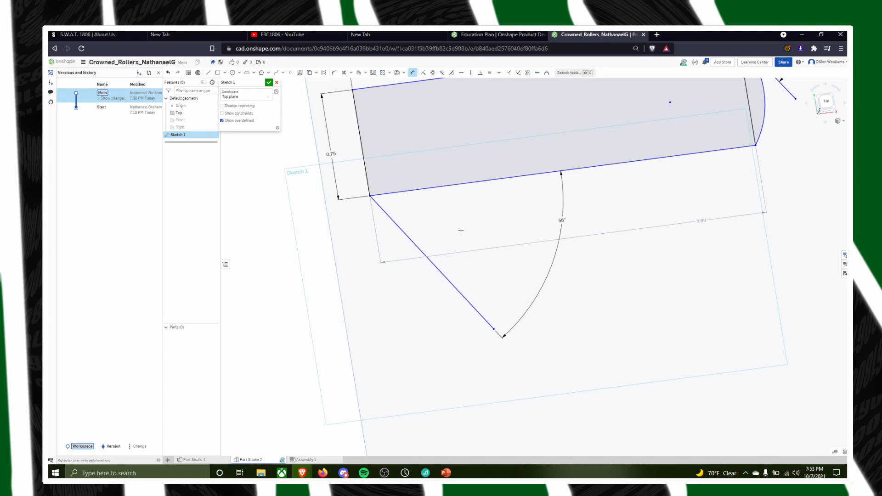
Undo the 56-degree angle dimension and the slanted line
scroll(544, 301, "down", 3)
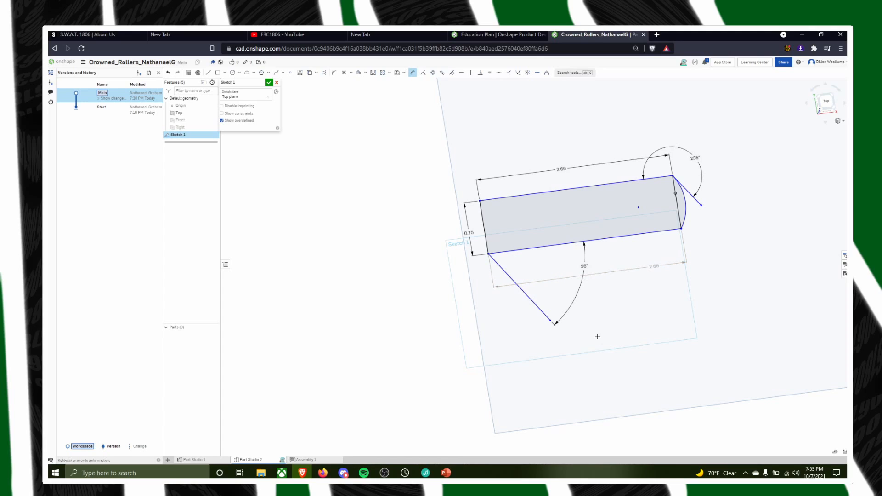
key("ctrl+z")
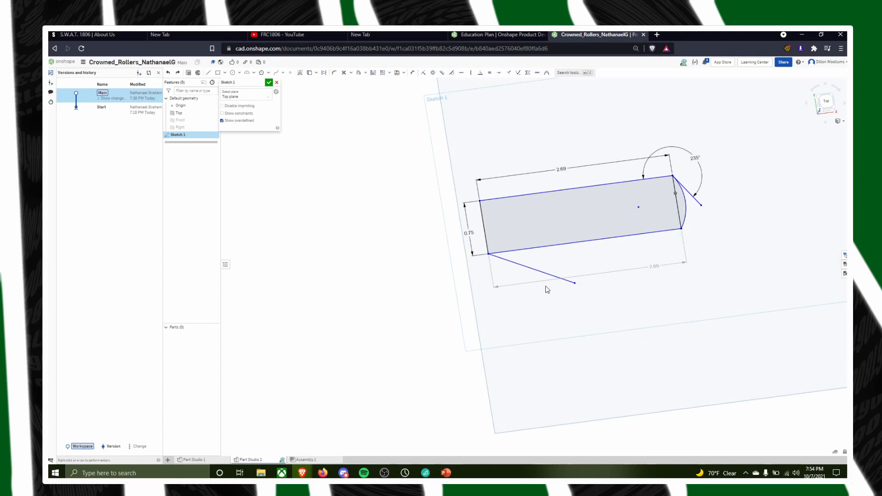
key("ctrl+z")
Finish the sketch, return to the Fall 2021 Rollers folder, and open Crowned_Rollers_Example to view its crowned roller profile
left_click(269, 83)
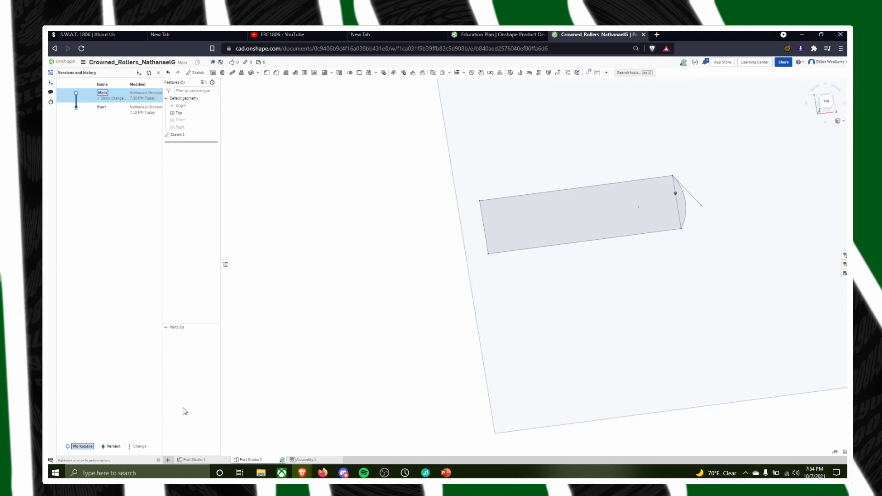
left_click(62, 61)
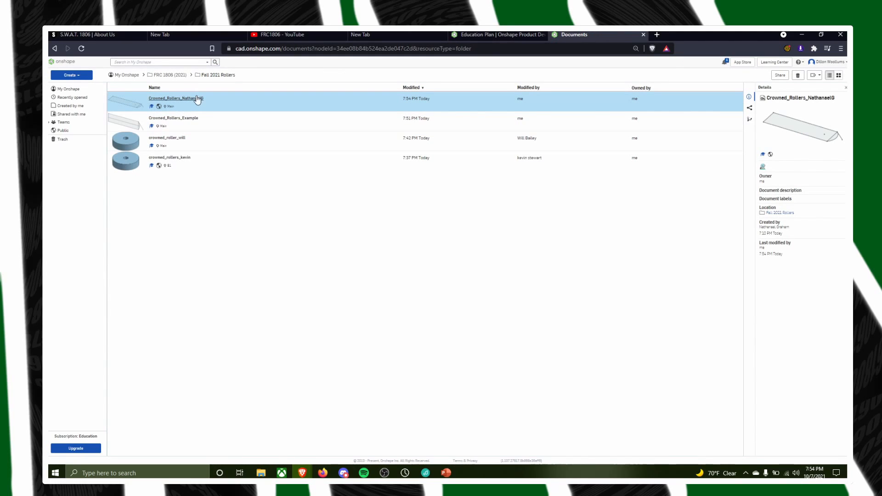
left_click(196, 120)
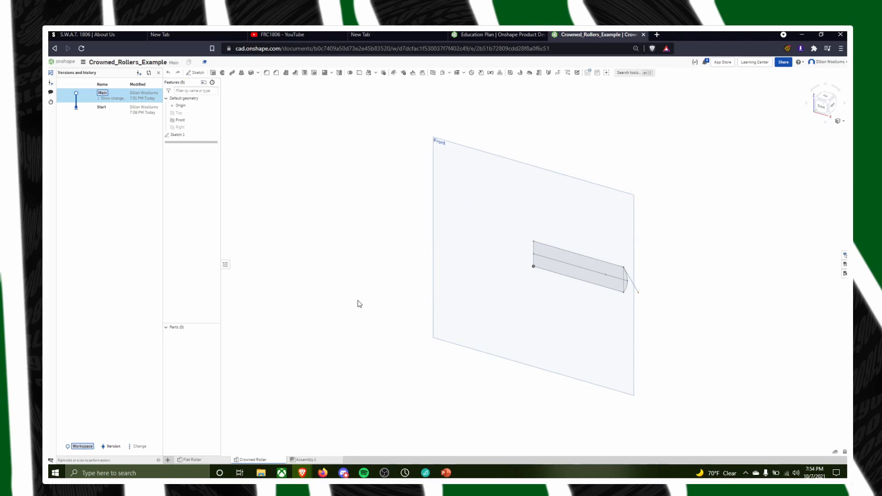
scroll(380, 193, "down", 1)
scroll(394, 230, "up", 1)
mouse_move(603, 199)
right_mouse_down()
mouse_move(476, 211)
mouse_move(525, 221)
mouse_move(531, 212)
mouse_move(516, 214)
right_mouse_up()
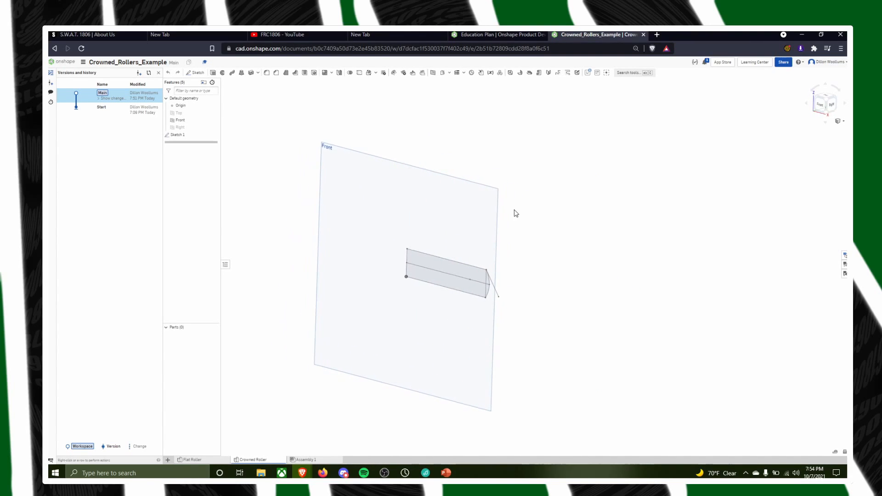
Open the third document in the Fall 2021 Rollers folder, show its Part Studio 2, and reopen it from the folder to check for updates
left_click(56, 62)
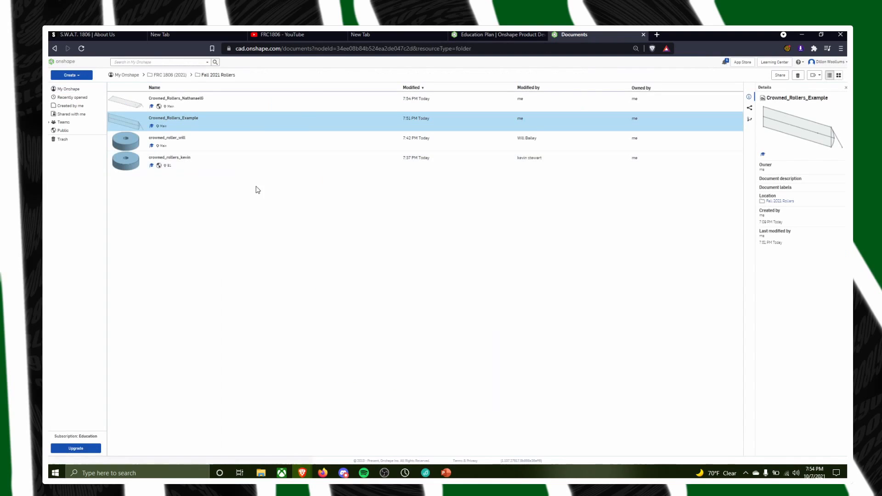
double_click(167, 138)
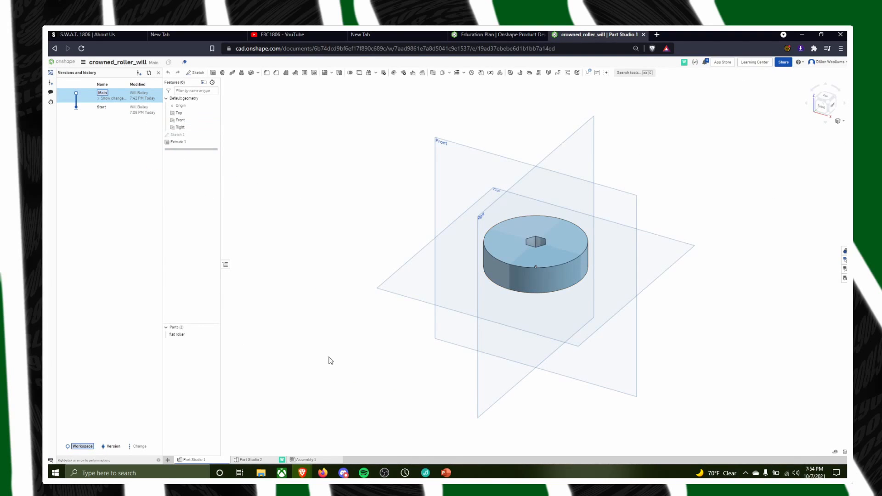
left_click(264, 459)
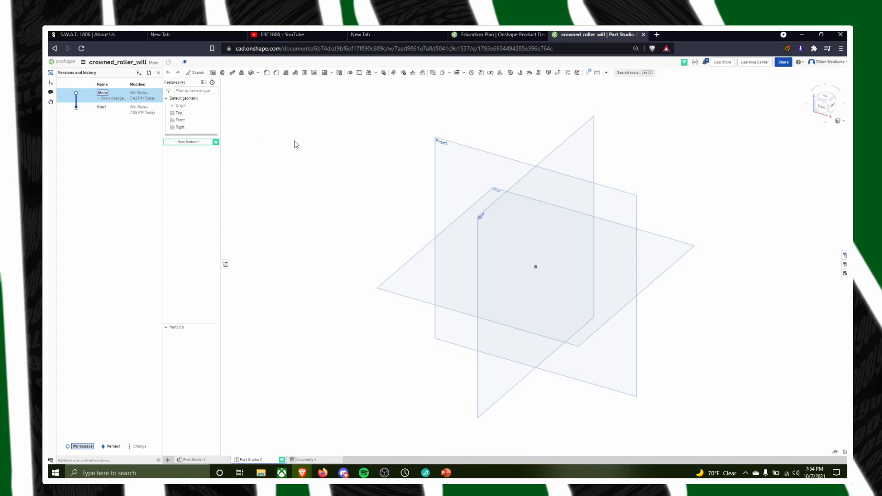
left_click(66, 62)
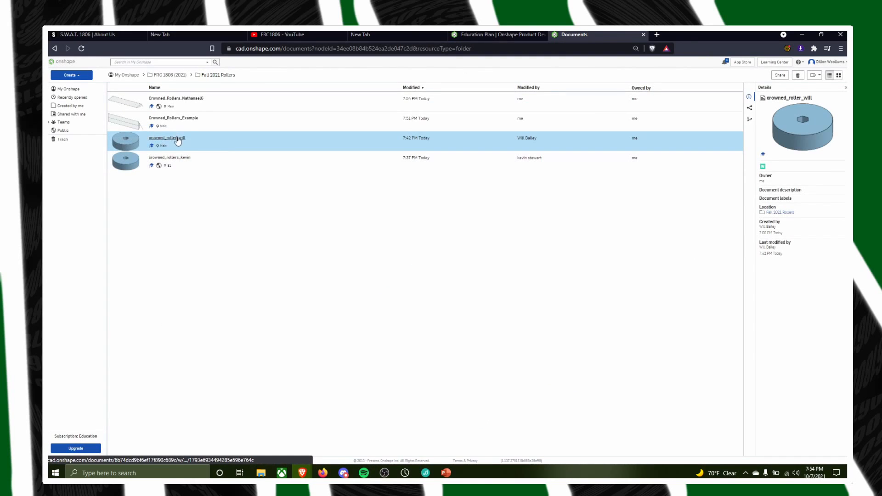
left_click(181, 141)
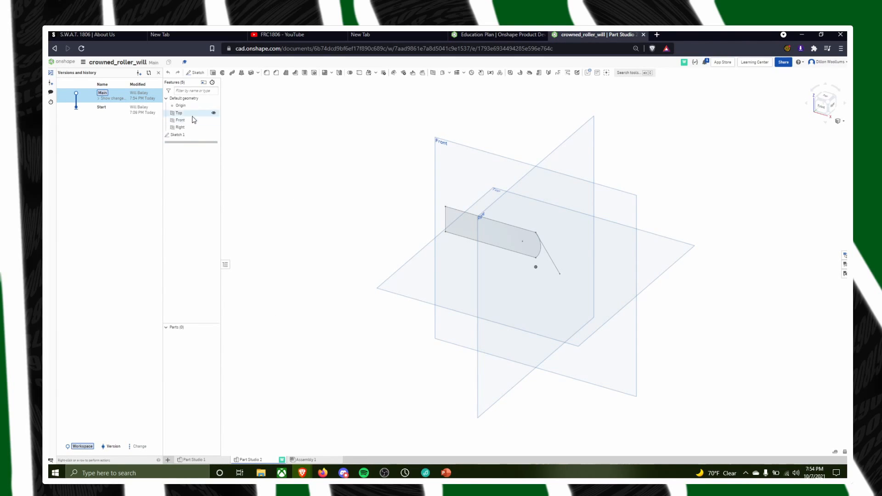
Open Sketch 1 in the student's Part Studio 2, examine the profile's arc, slanted line and dimensions, and close the sketch
double_click(178, 135)
scroll(574, 318, "up", 3)
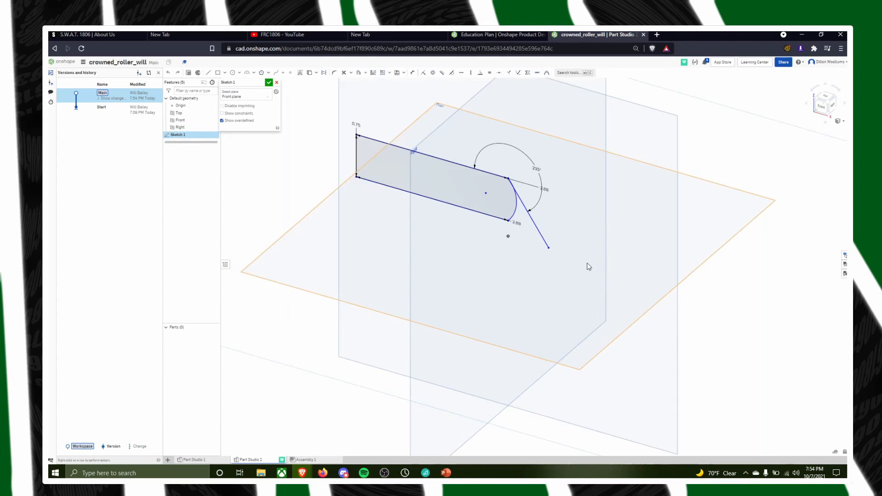
mouse_move(523, 233)
right_mouse_down()
mouse_move(541, 220)
mouse_move(551, 189)
right_mouse_up()
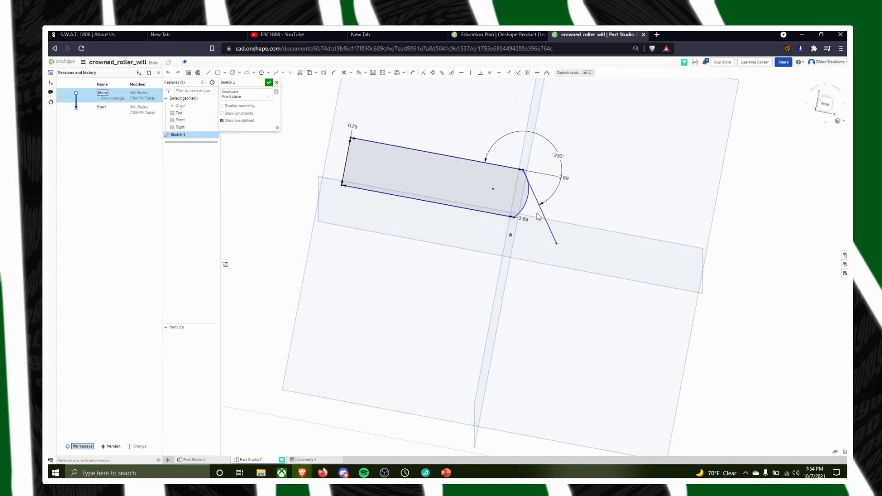
scroll(553, 186, "up", 3)
scroll(554, 121, "up", 1)
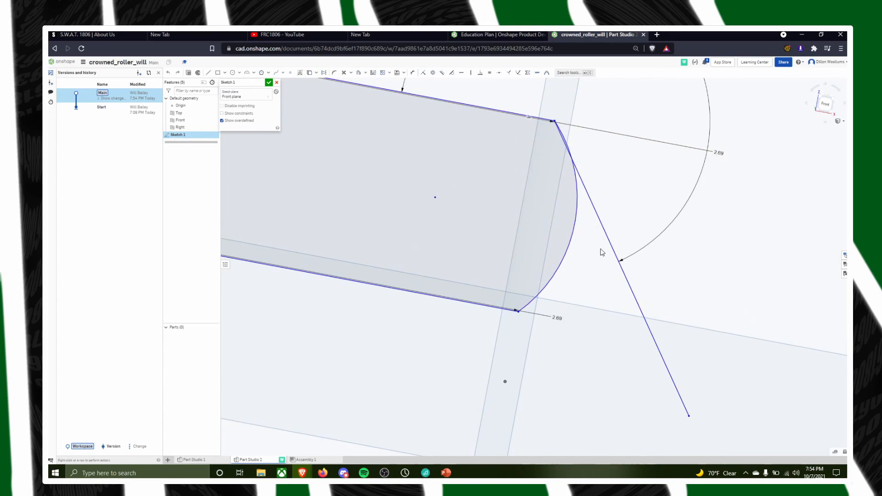
scroll(580, 270, "down", 3)
scroll(607, 279, "down", 1)
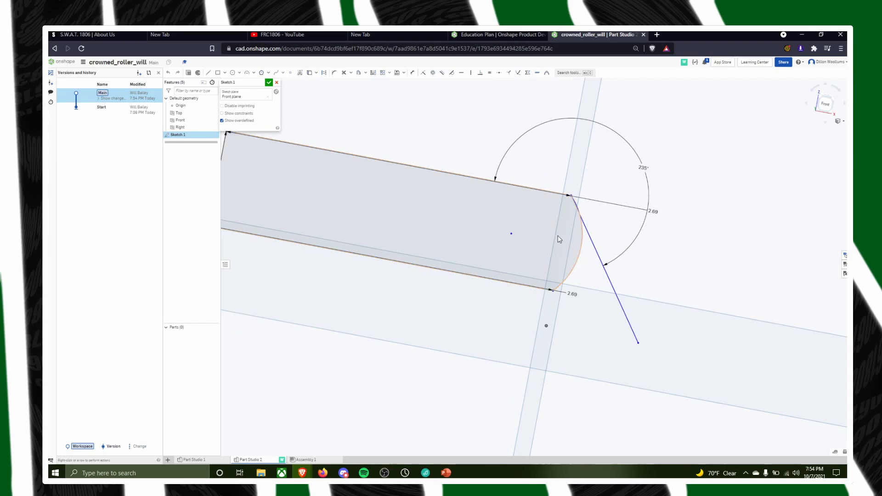
mouse_move(576, 248)
right_mouse_down()
mouse_move(426, 276)
mouse_move(420, 227)
right_mouse_up()
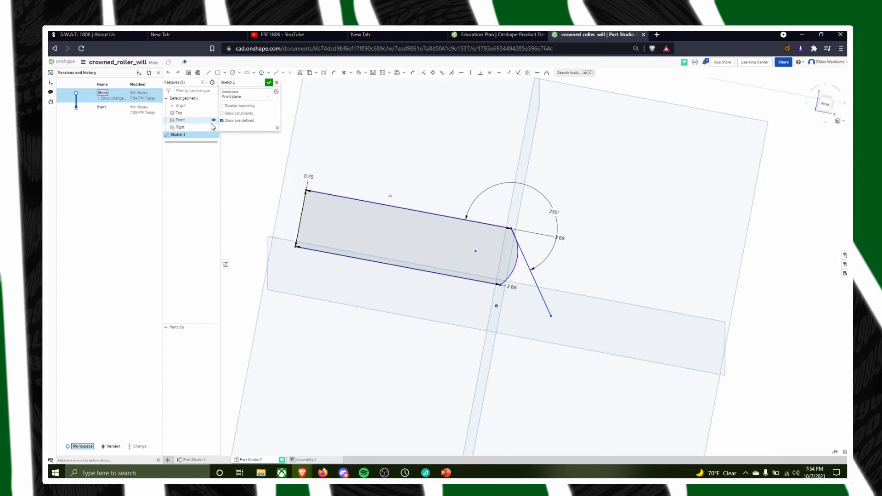
left_click(270, 83)
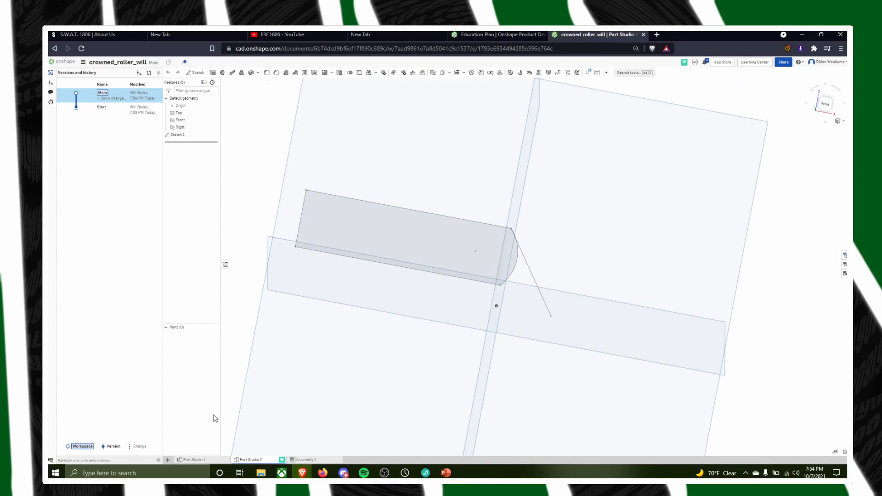
View the flat roller in the student's Part Studio 1, check Part Studio 2 again, and return to the Crowned_Rollers_Example document
left_click(195, 461)
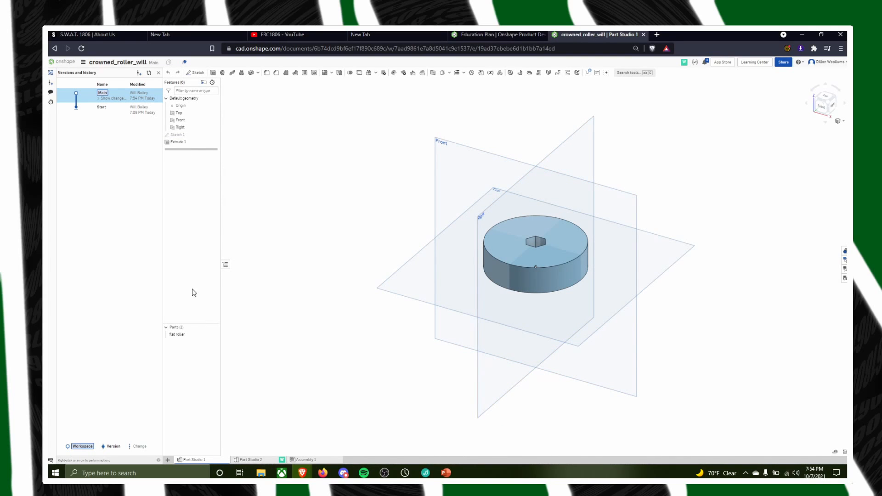
left_click(255, 461)
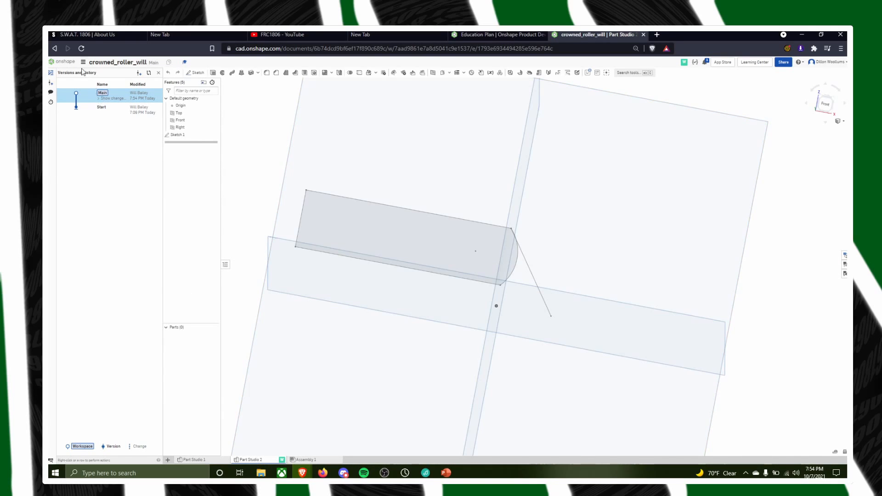
left_click(65, 62)
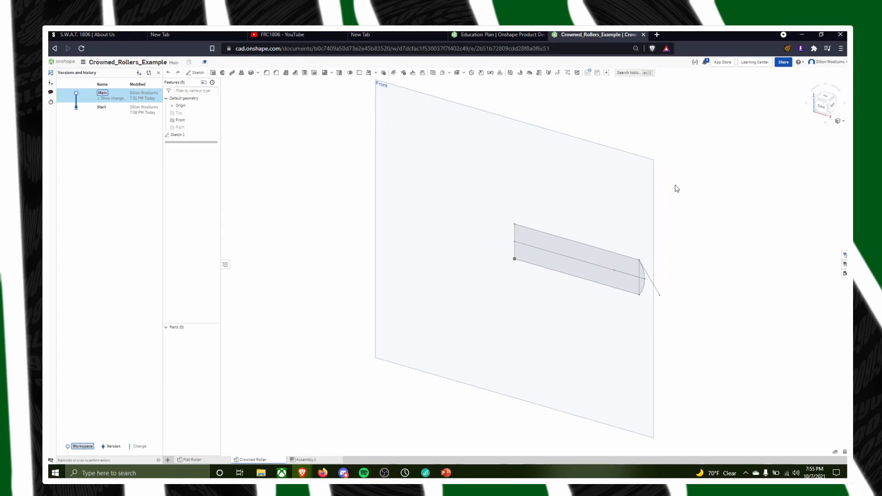
Revolve all regions of the crowned roller profile a full turn about the profile's short straight edge at the origin
middle_click_drag(674, 189, 585, 218)
right_click_drag(585, 219, 590, 177)
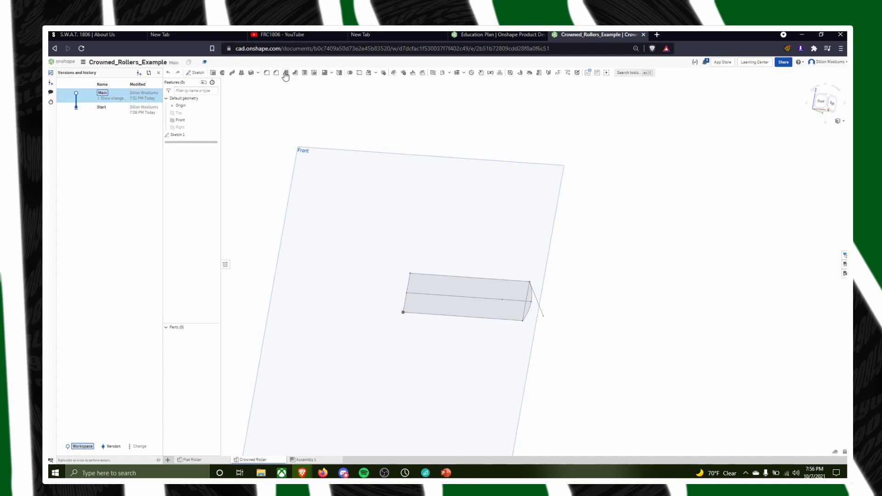
left_click(224, 73)
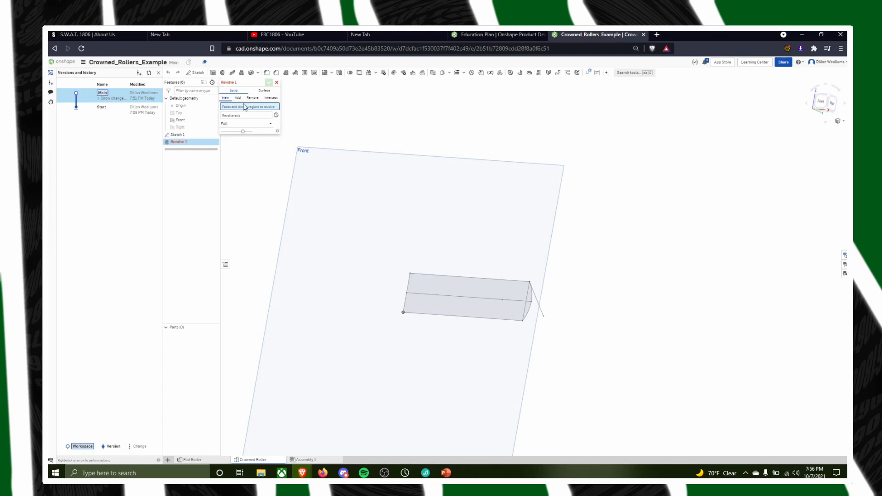
mouse_move(707, 280)
right_mouse_down()
mouse_move(685, 255)
mouse_move(726, 287)
mouse_move(543, 325)
mouse_move(643, 291)
mouse_move(618, 258)
mouse_move(683, 267)
mouse_move(673, 268)
right_mouse_up()
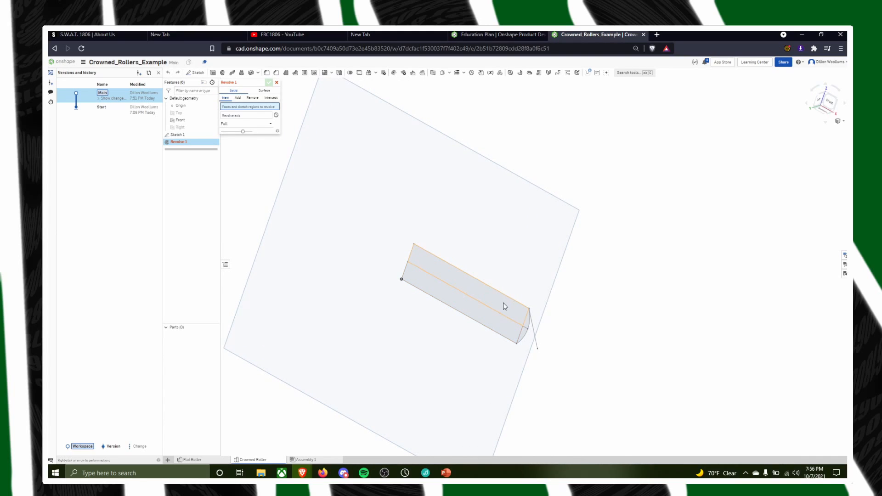
left_click(505, 307)
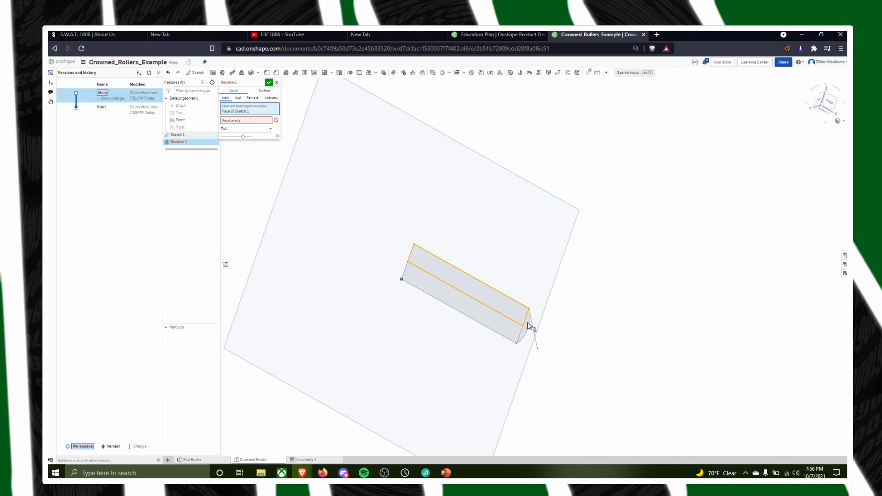
left_click(528, 331)
left_click(527, 334)
left_click(504, 332)
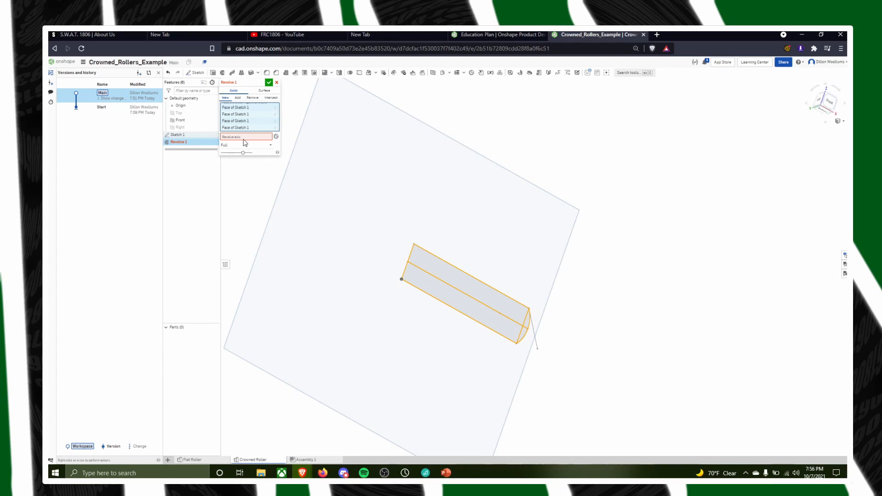
left_click(238, 137)
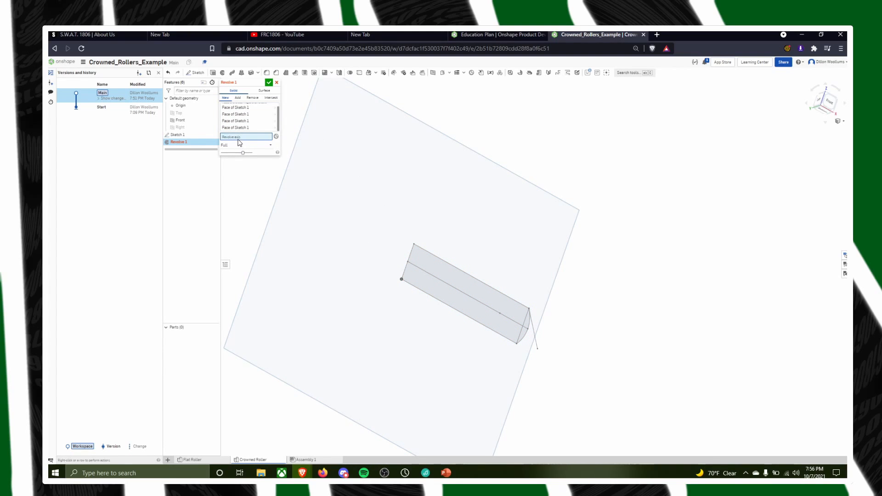
left_click(414, 263)
mouse_move(543, 161)
right_mouse_down()
mouse_move(558, 141)
mouse_move(504, 133)
right_mouse_up()
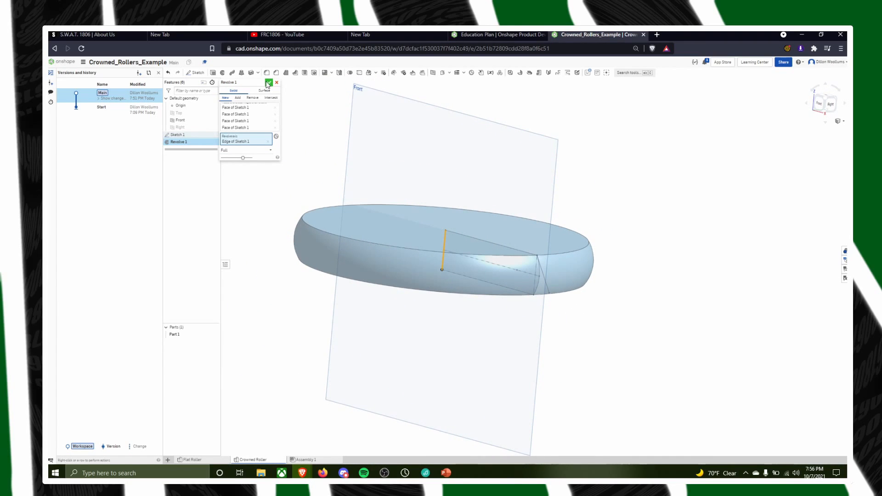
left_click(267, 83)
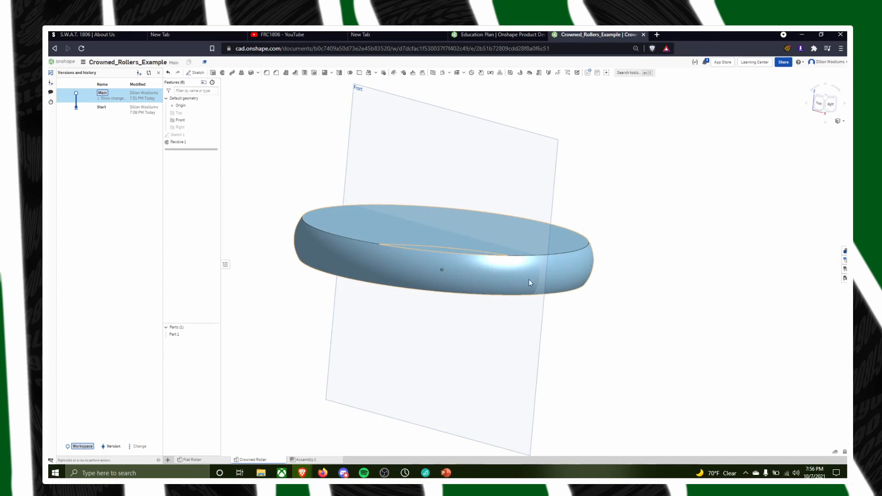
Open Sketch 1 of the crowned roller for editing and set the profile's upper length to 2.69/2 inches
right_click_drag(529, 280, 563, 254)
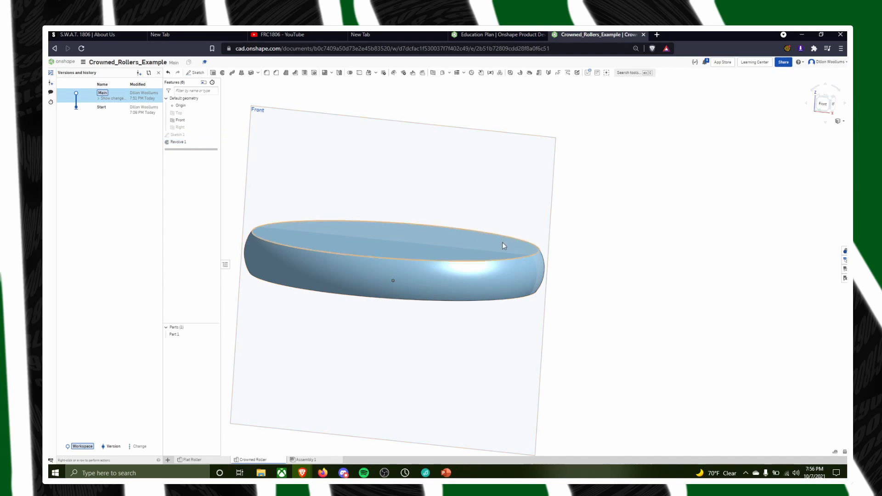
middle_click_drag(513, 246, 578, 279)
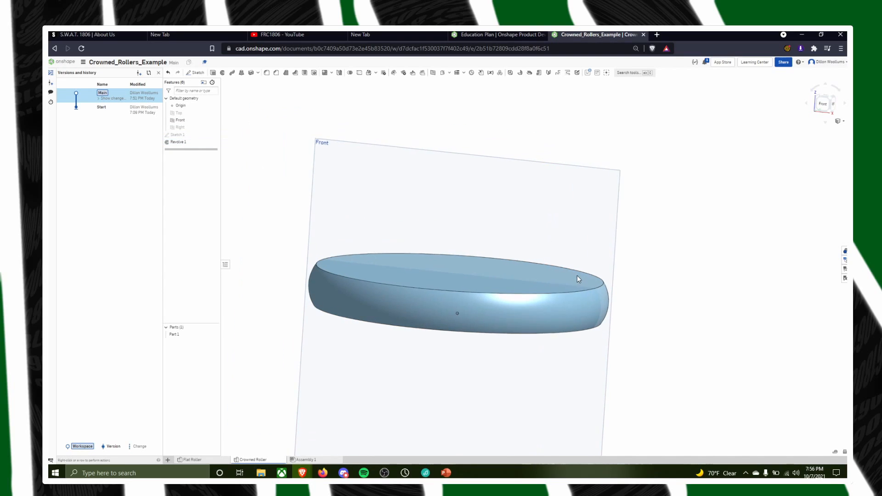
double_click(185, 135)
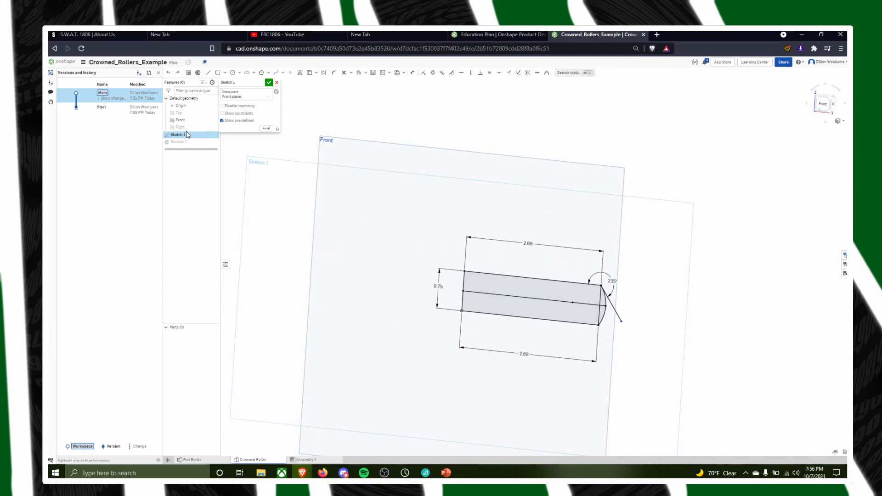
double_click(529, 244)
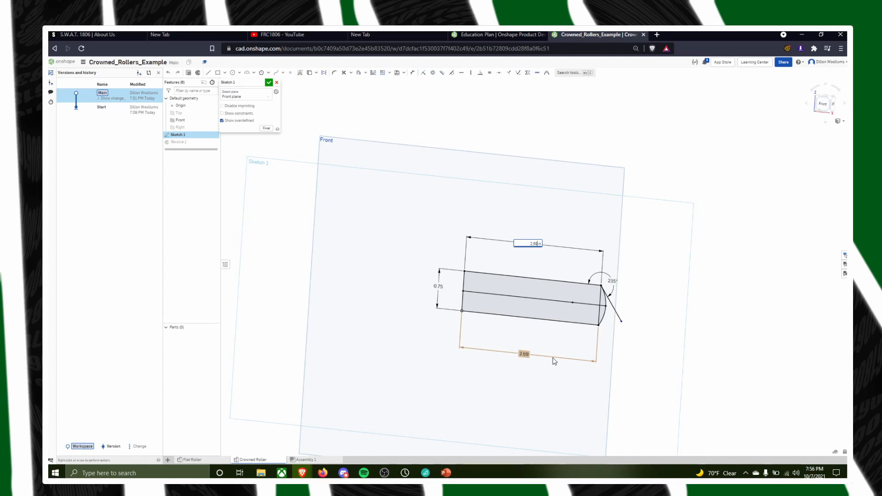
type("/2")
key("Return")
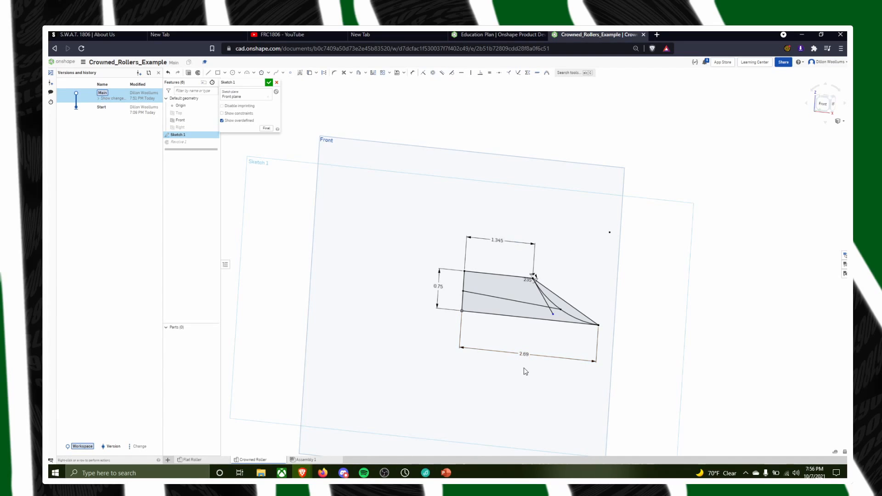
Set the profile's lower length to 2.69/2 inches
double_click(522, 350)
key("Right")
key("Left")
key("Left")
key("Left")
type("/2")
key("Return")
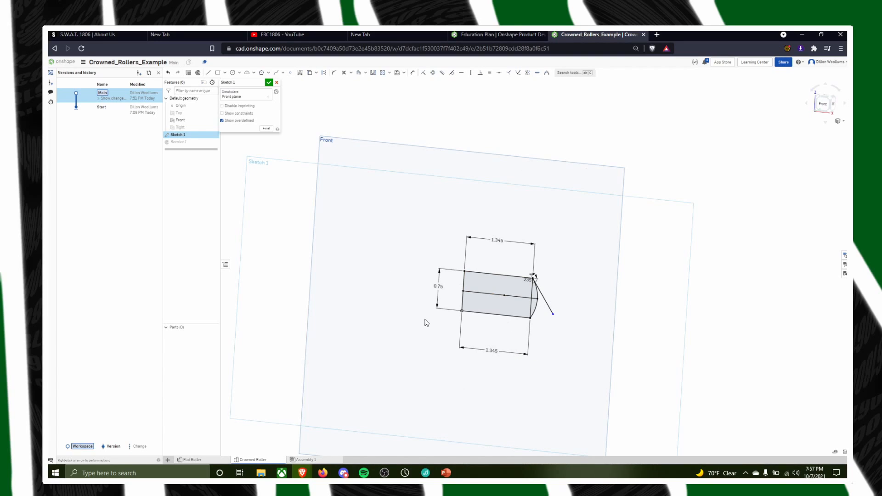
Set both the upper and lower lengths of the profile to 1.267 inches and finish the sketch
middle_click_drag(608, 321, 652, 324)
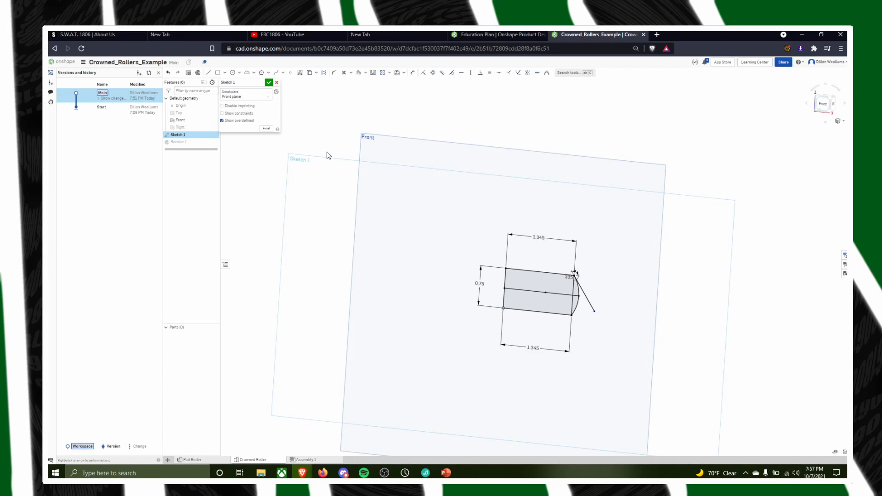
double_click(540, 232)
key("Return")
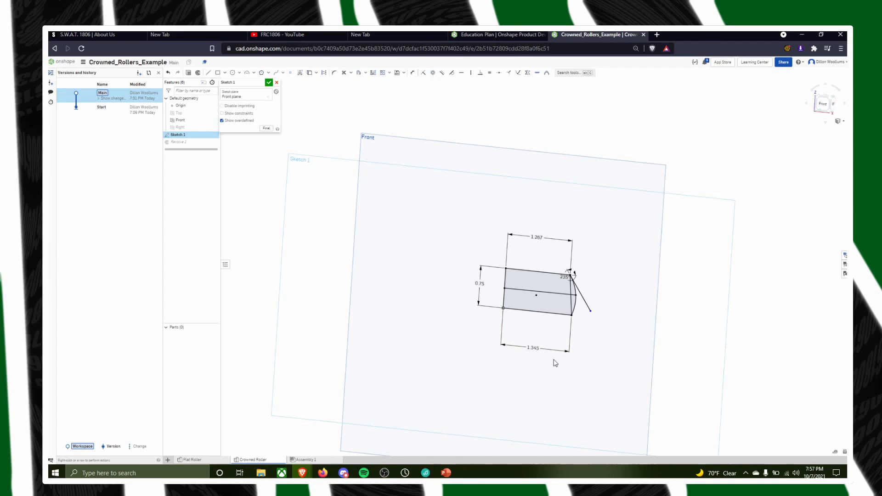
double_click(535, 350)
key("BackSpace")
key("BackSpace")
key("Return")
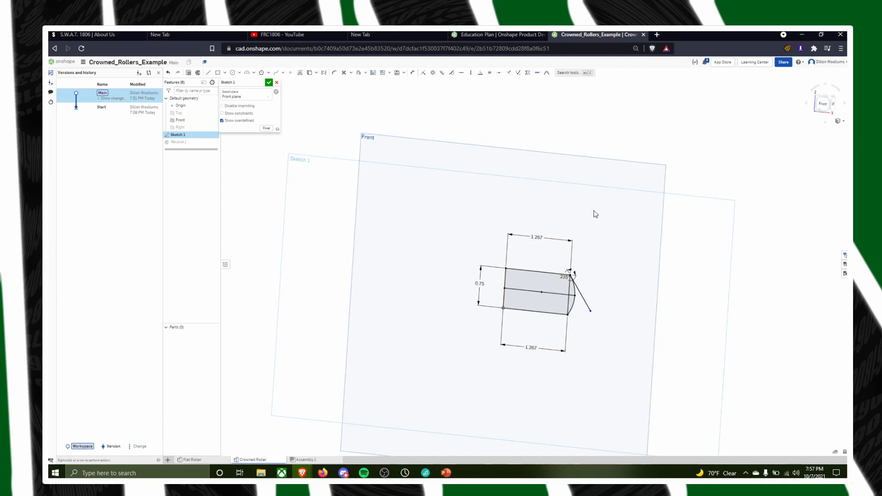
left_click(269, 82)
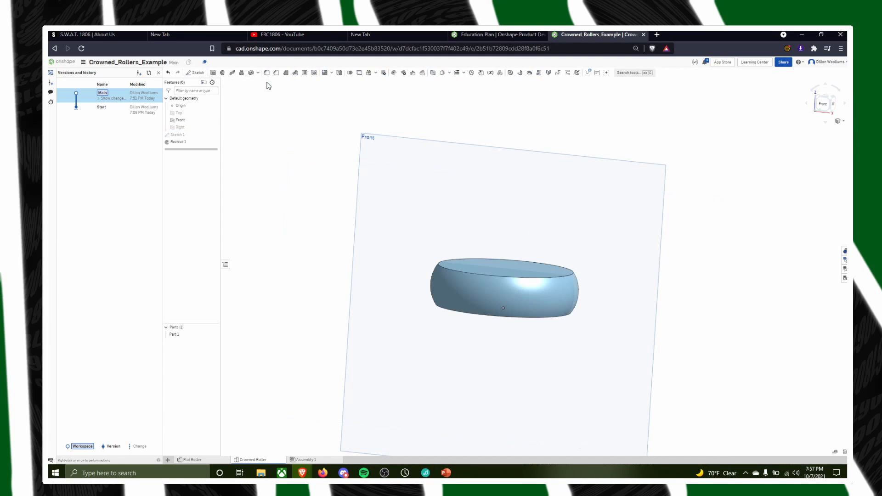
In the Flat Roller studio, edit Sketch 1 to set the outer circle's diameter to 2.534 inches and finish the sketch
mouse_move(338, 191)
right_mouse_down()
mouse_move(674, 344)
mouse_move(717, 303)
mouse_move(713, 272)
mouse_move(468, 327)
right_mouse_up()
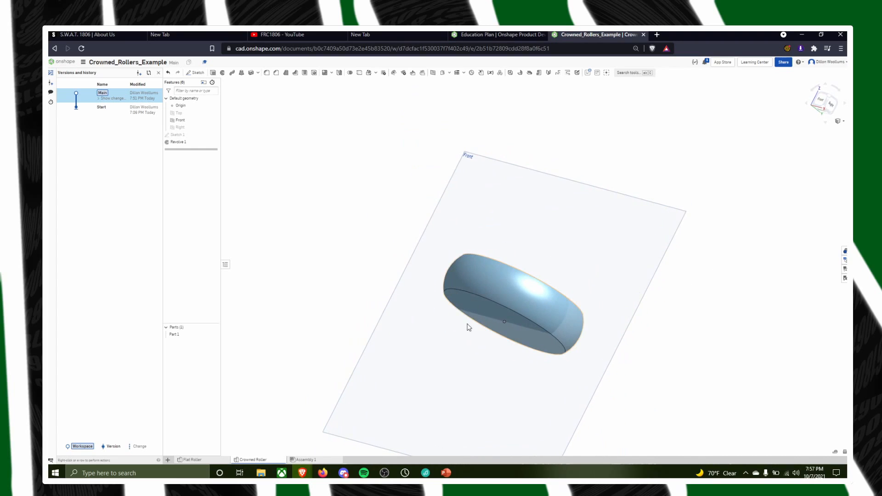
left_click(192, 460)
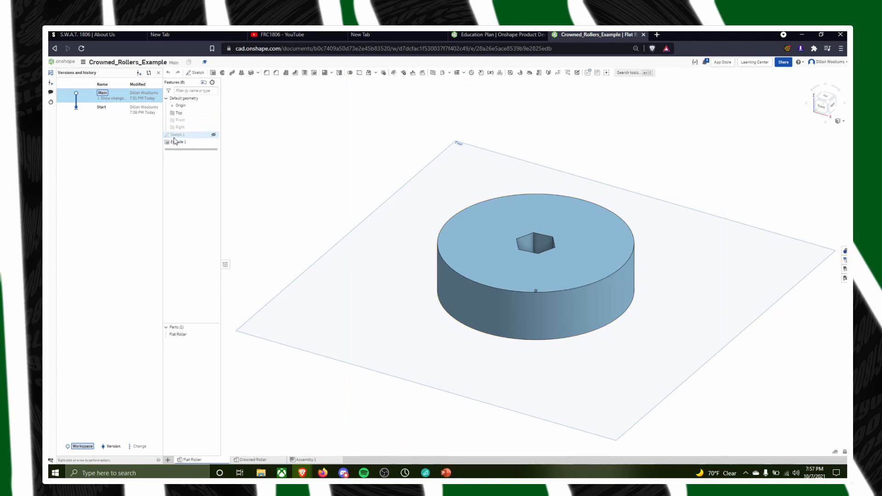
double_click(174, 136)
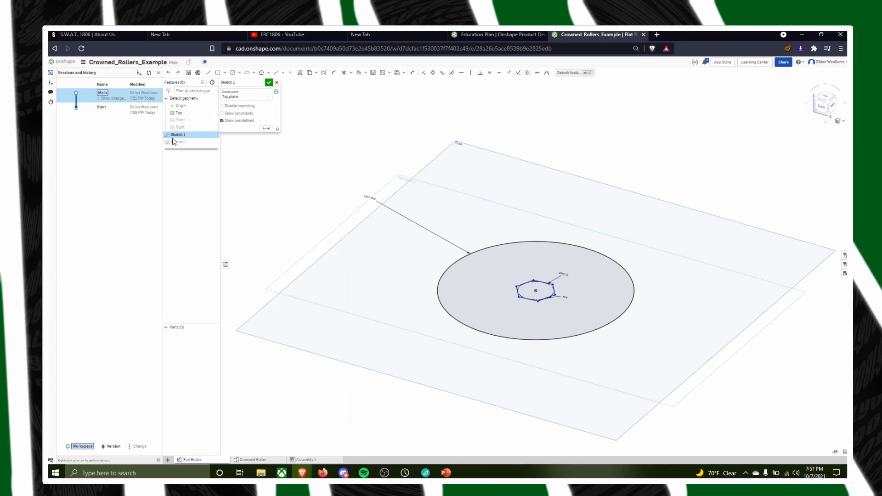
double_click(369, 198)
type("2.534")
key("Return")
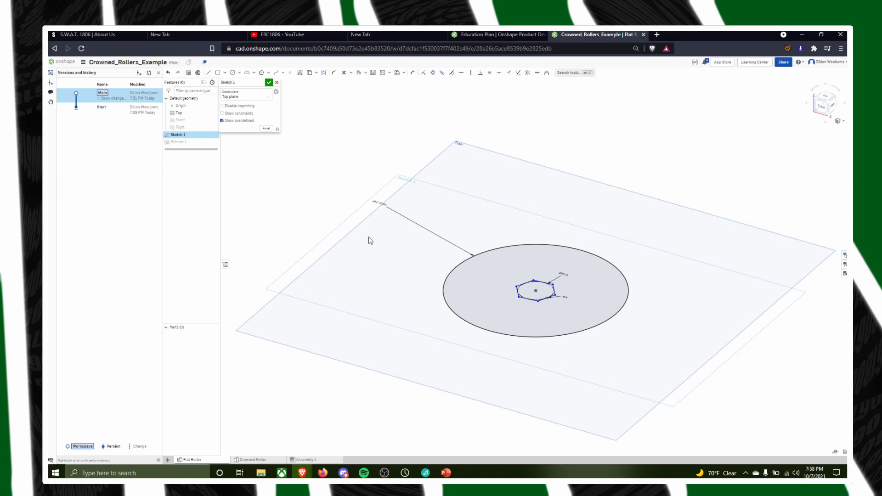
left_click(268, 83)
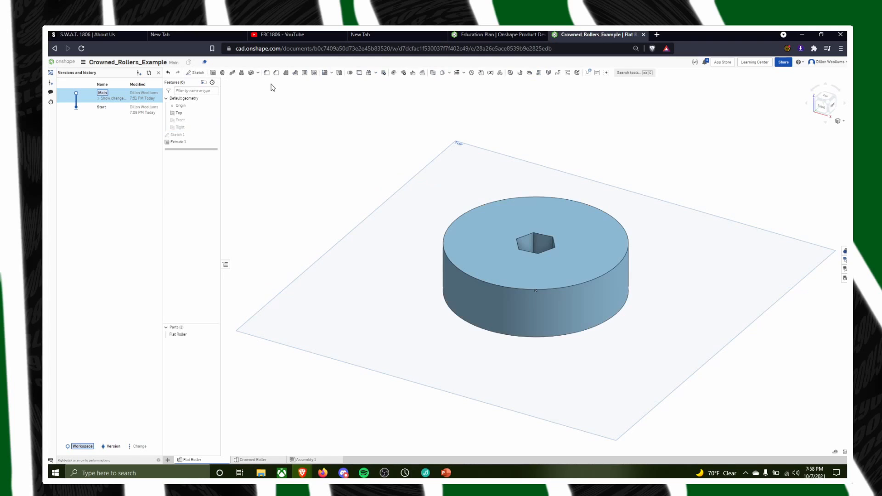
In the Crowned Roller studio, start a new sketch on the flat top face of the revolved roller
left_click(255, 461)
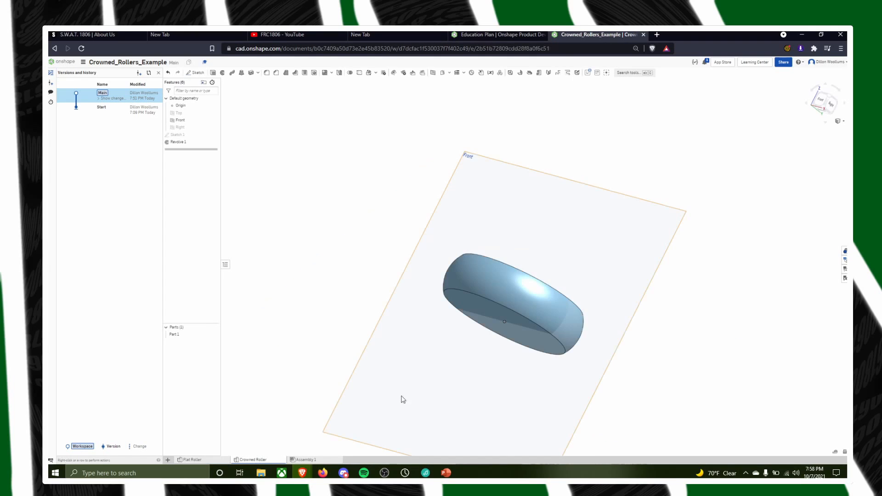
mouse_move(402, 400)
right_mouse_down()
mouse_move(576, 250)
mouse_move(585, 261)
mouse_move(600, 197)
mouse_move(559, 228)
right_mouse_up()
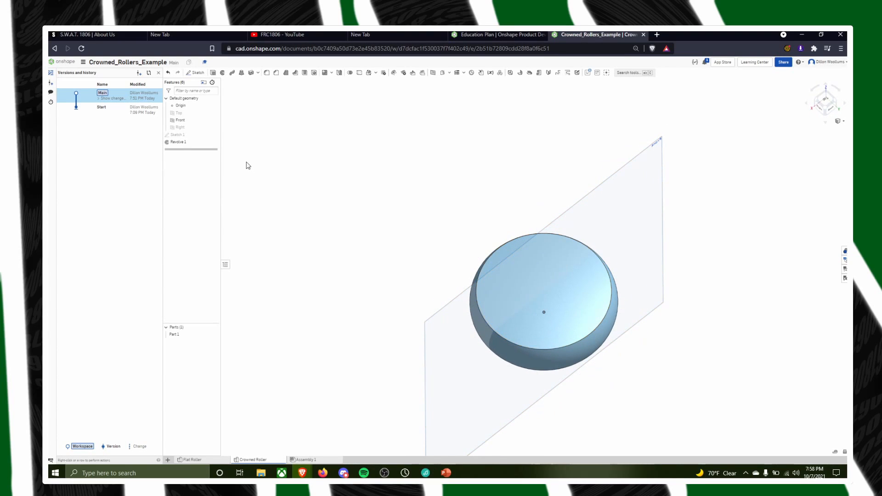
left_click(820, 104)
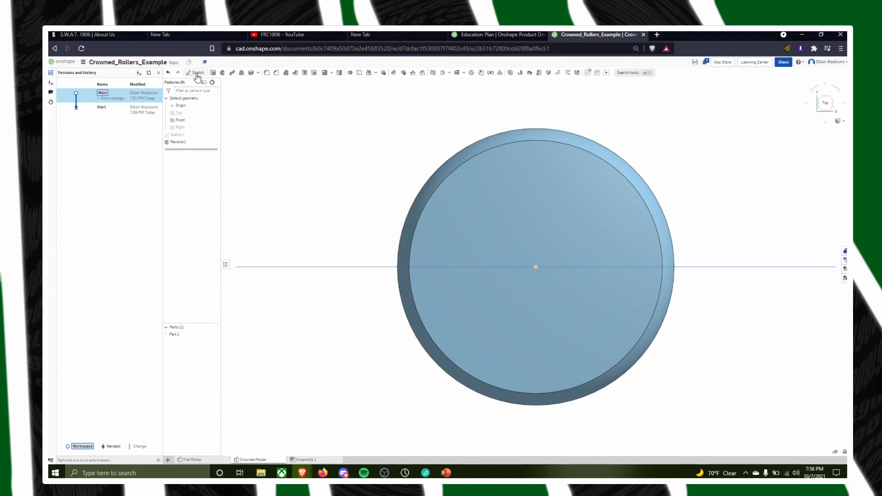
left_click(195, 72)
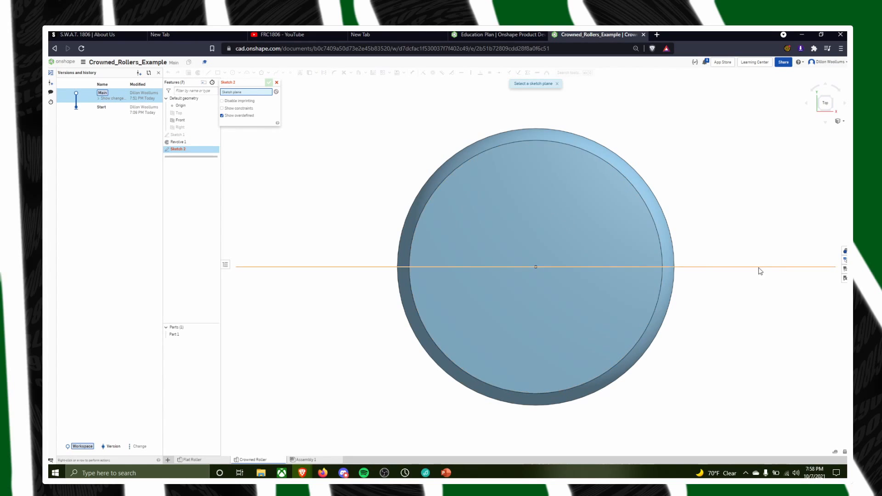
right_click_drag(797, 275, 772, 246)
left_click(568, 239)
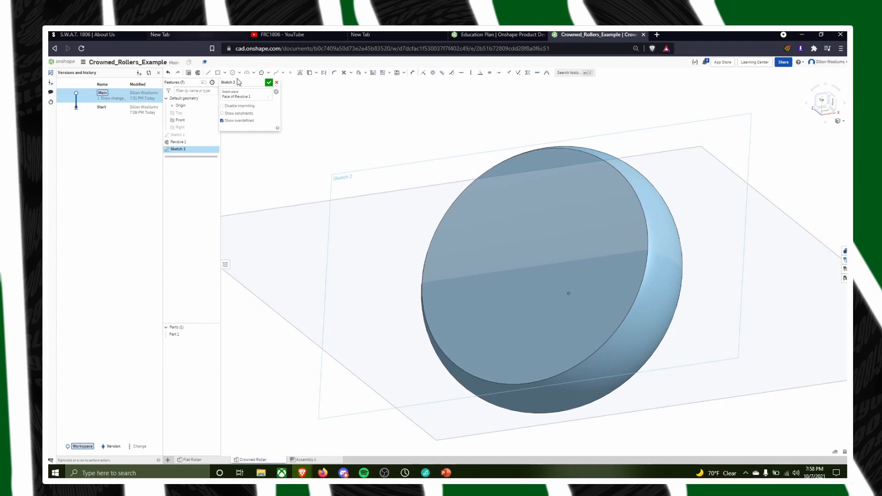
Sketch a six-sided circumscribed polygon centered on the middle of the crowned roller's top face
left_click(262, 75)
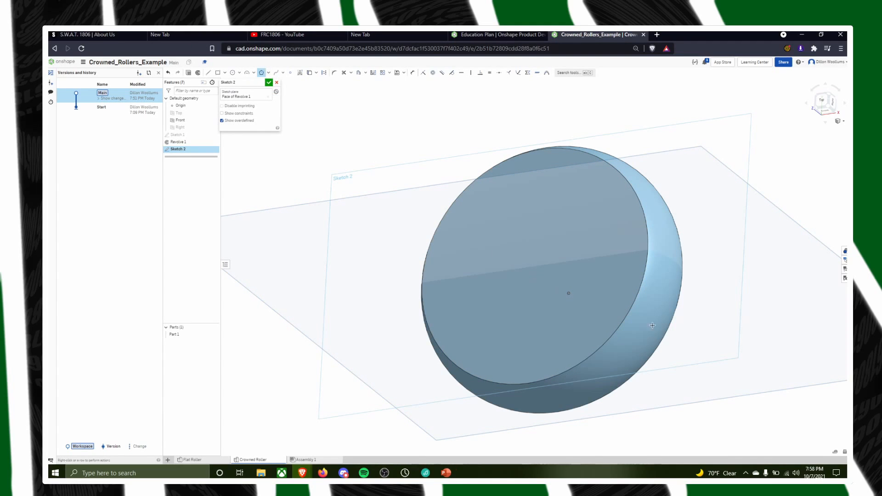
right_click_drag(590, 286, 610, 276)
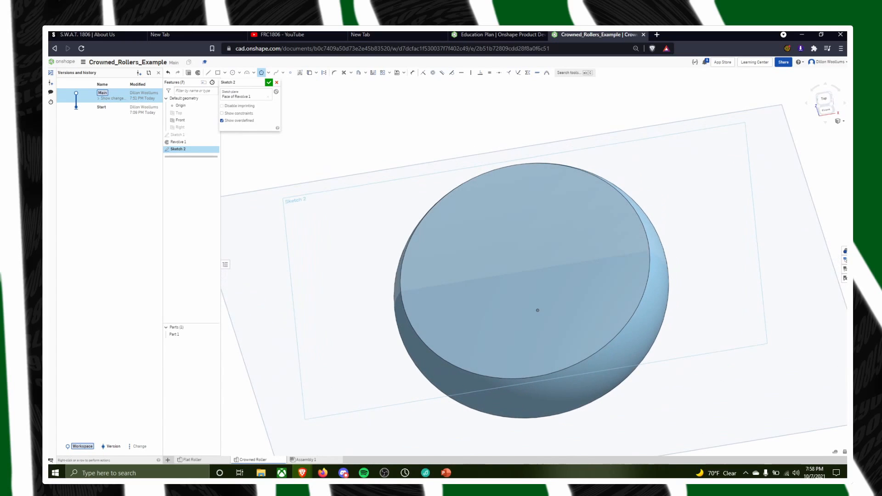
left_click(823, 102)
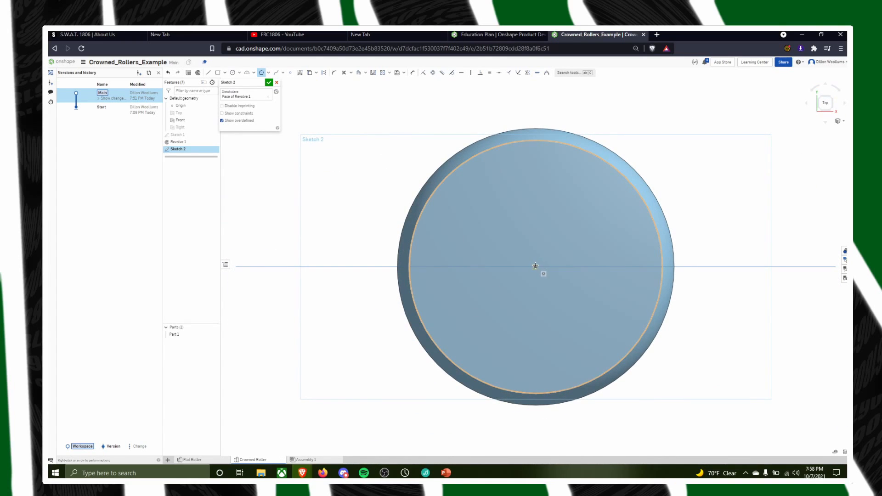
left_click(535, 266)
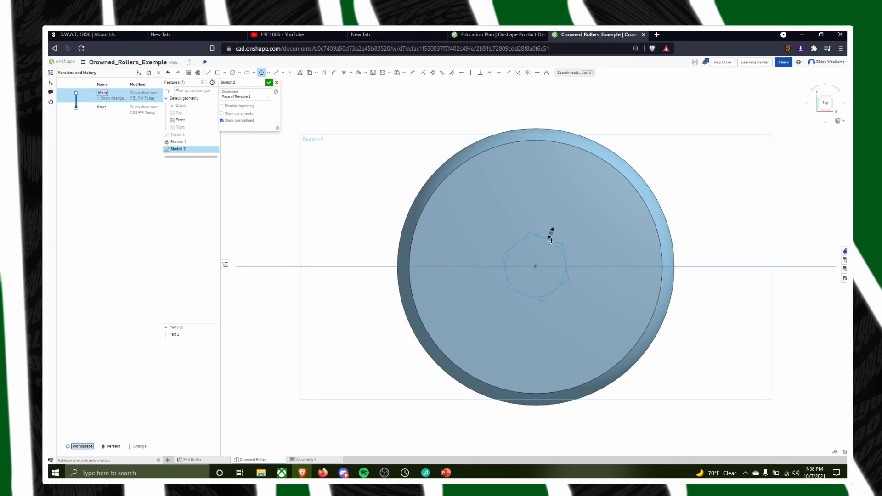
left_click(551, 239)
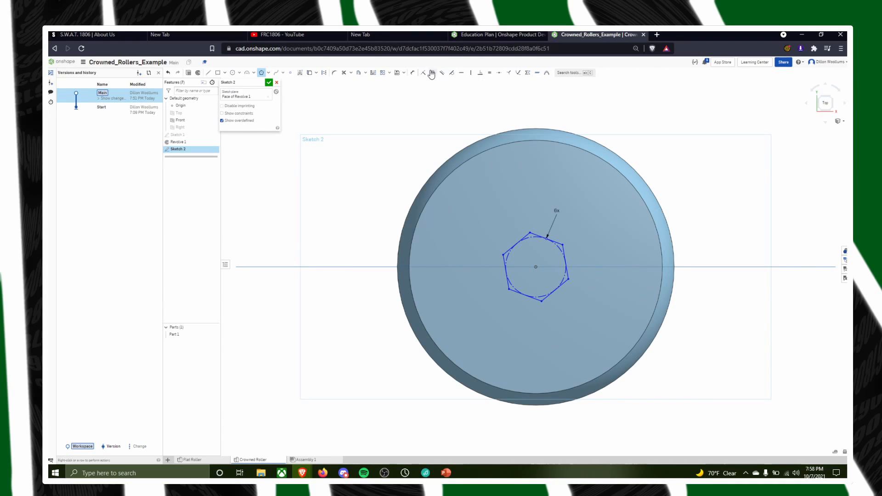
Dimension the hexagon's inner construction circle to a diameter of 0.5 inches
left_click(412, 72)
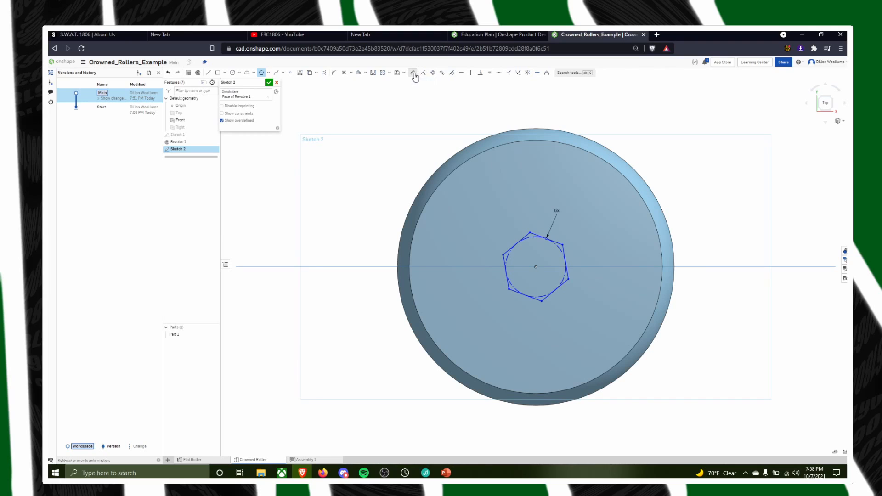
left_click(551, 241)
left_click(489, 203)
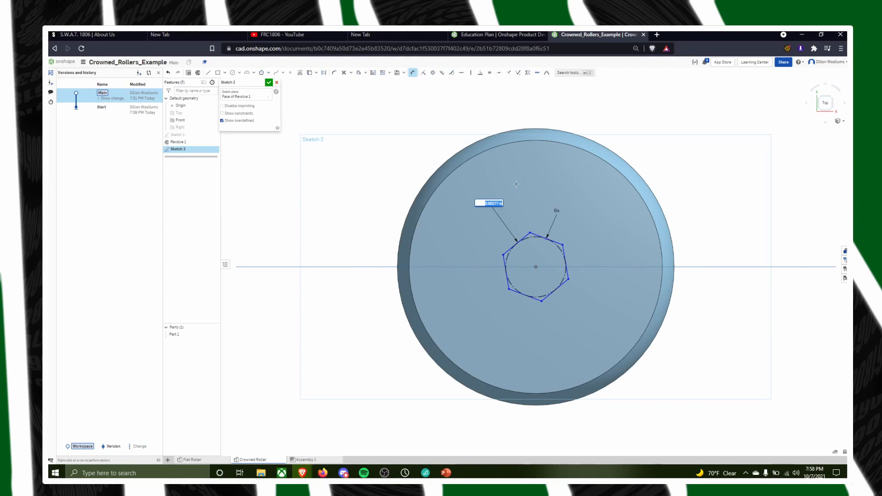
type("0.603")
key("Return")
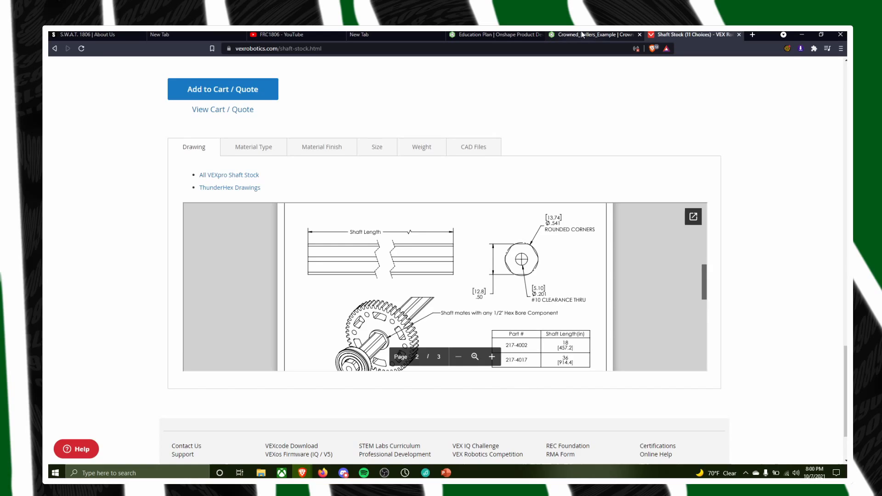
Return to the Crowned_Rollers_Example document, examine the faces and axis used by Revolve 1, and cancel the edit
left_click(581, 32)
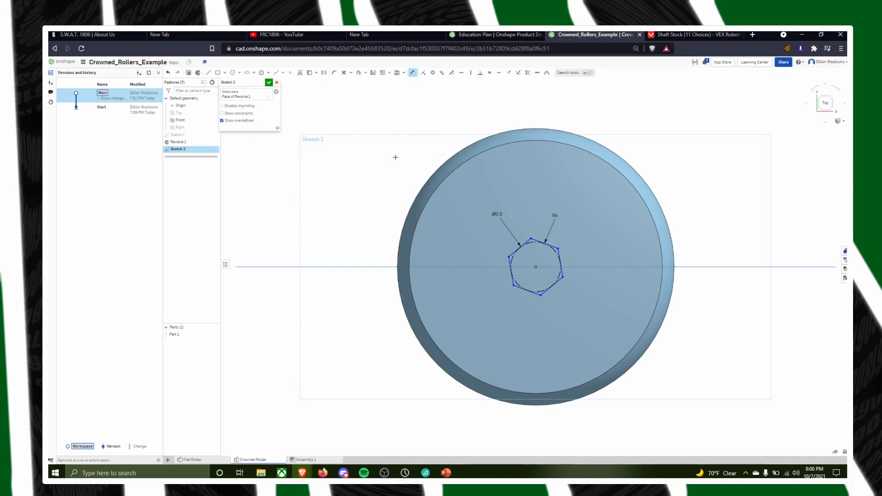
double_click(177, 142)
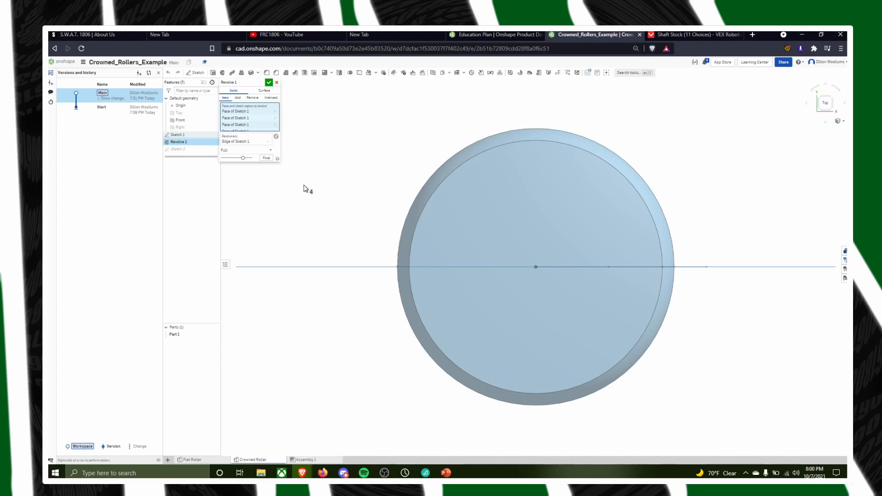
right_click_drag(545, 279, 545, 240)
left_click(248, 138)
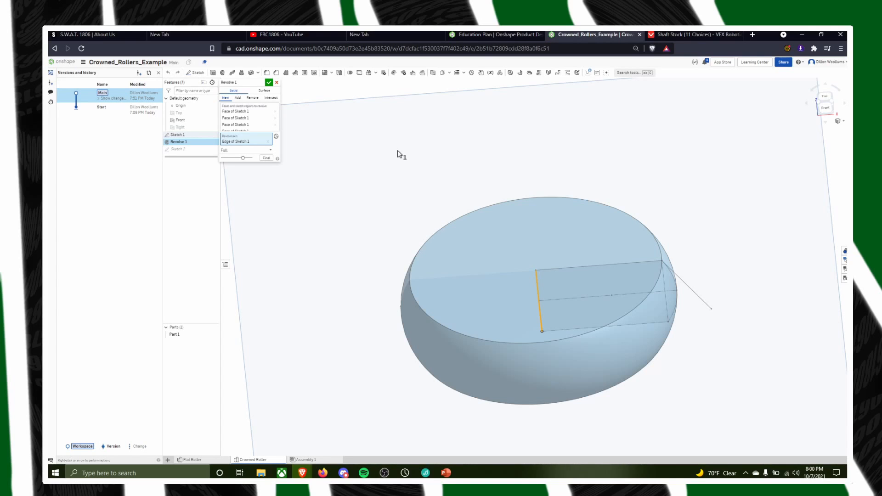
left_click(276, 82)
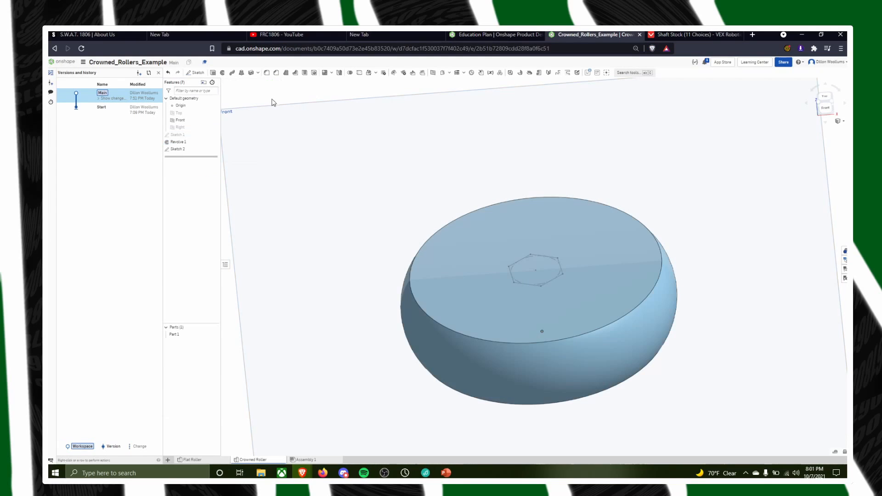
Edit Sketch 2 of the crowned roller to set the hexagon's inner circle diameter to 0.512 inches, and finish the sketch
double_click(184, 151)
key("n")
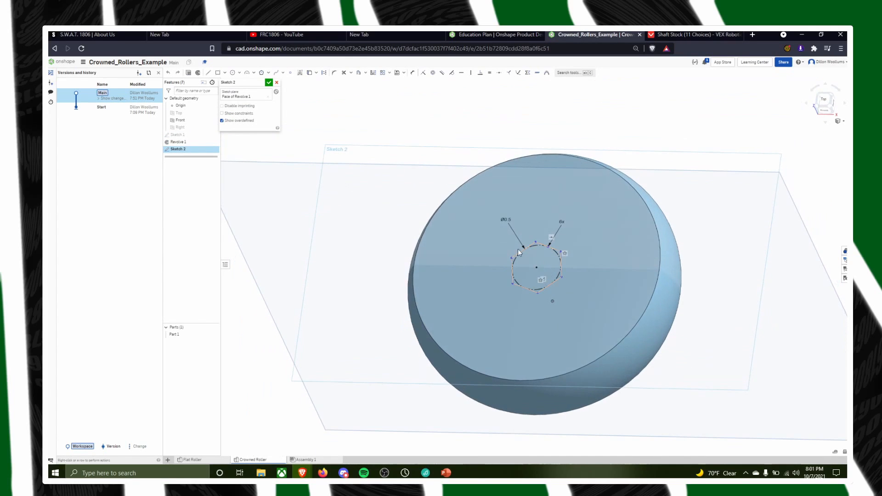
double_click(506, 219)
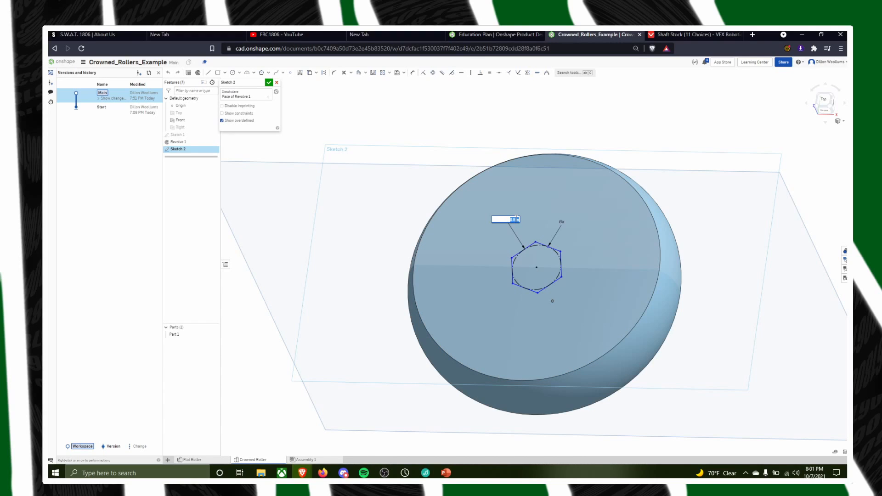
key("Left")
key("Right")
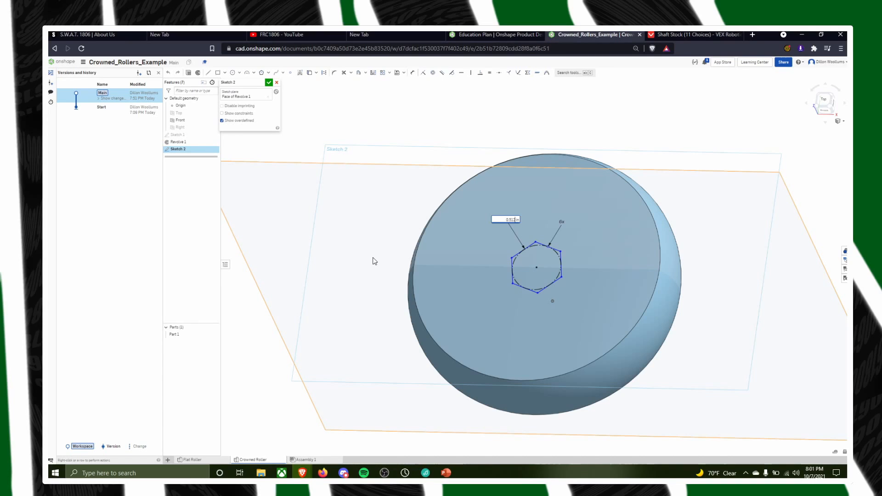
key("Return")
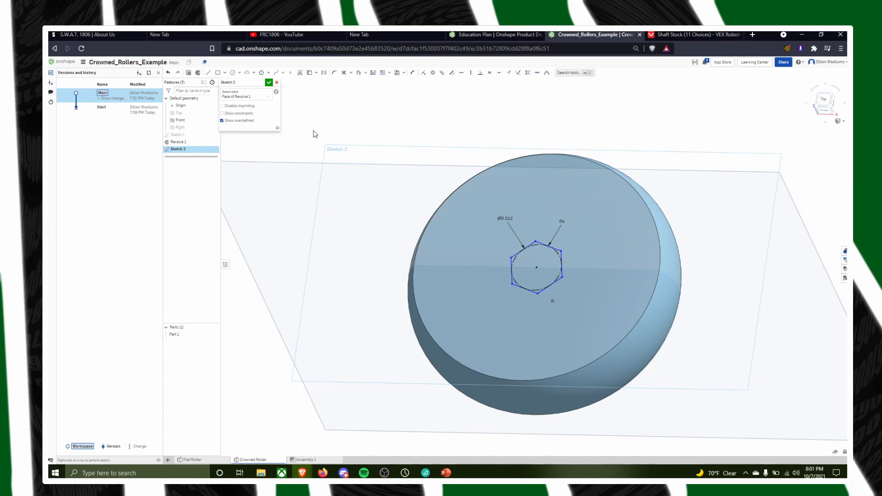
left_click(268, 82)
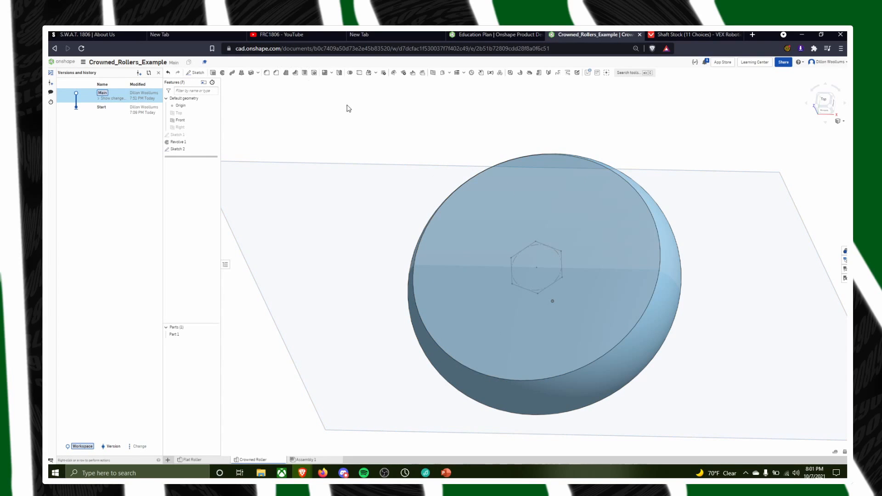
scroll(597, 209, "down", 3)
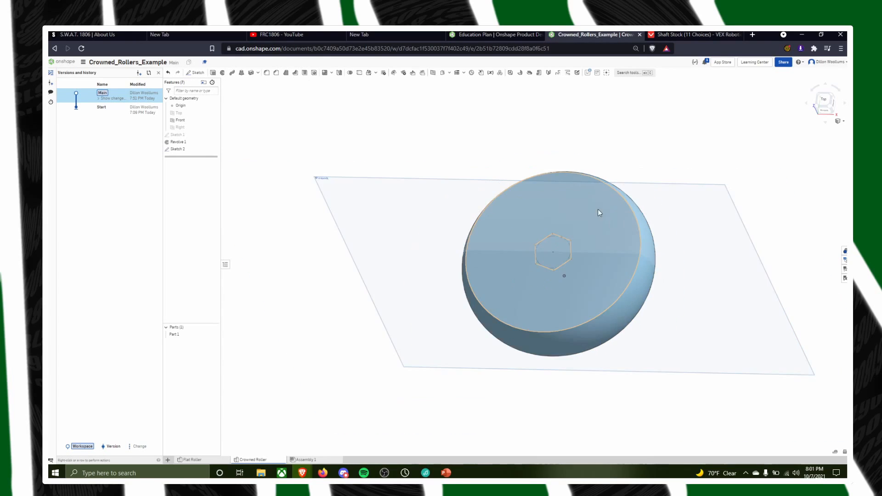
right_click_drag(496, 183, 408, 147)
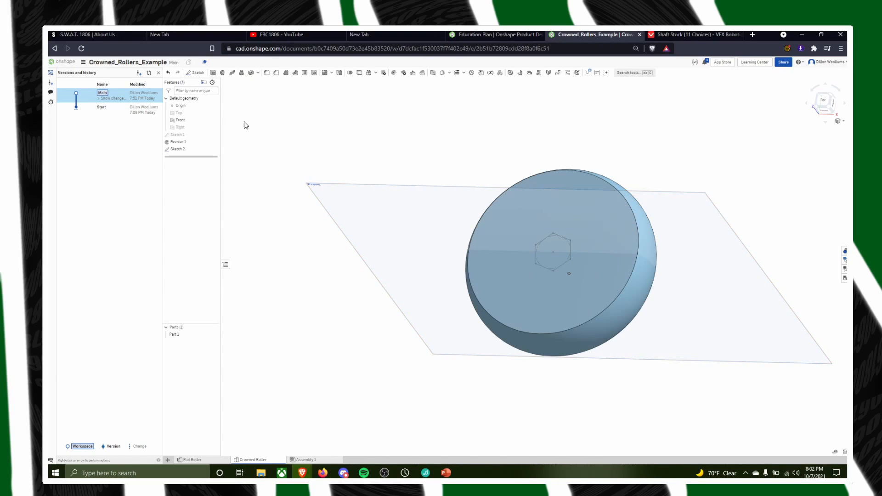
left_click(214, 75)
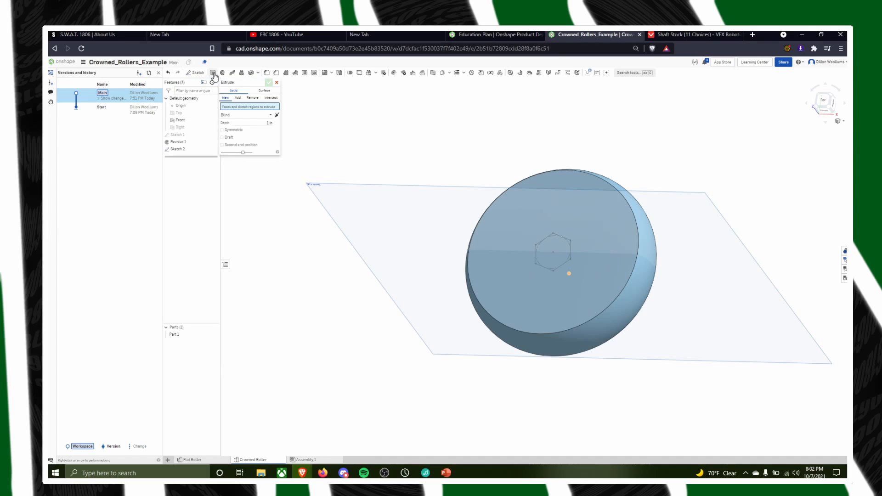
left_click(276, 86)
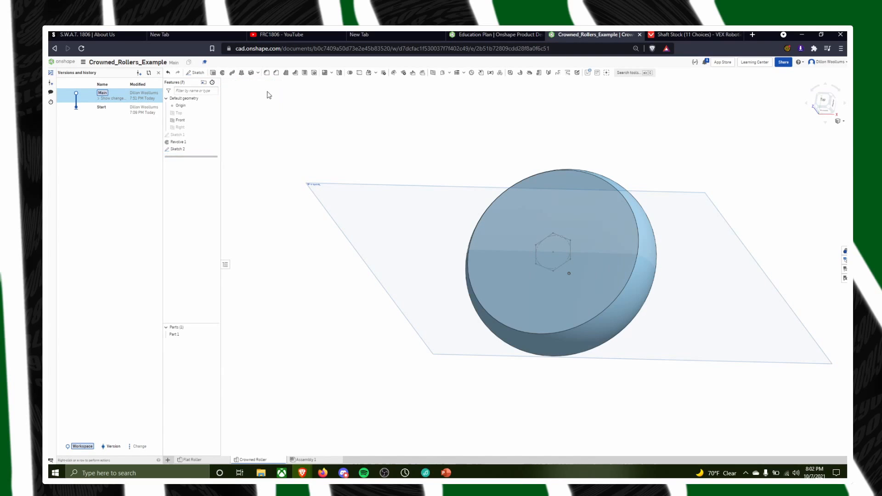
double_click(186, 148)
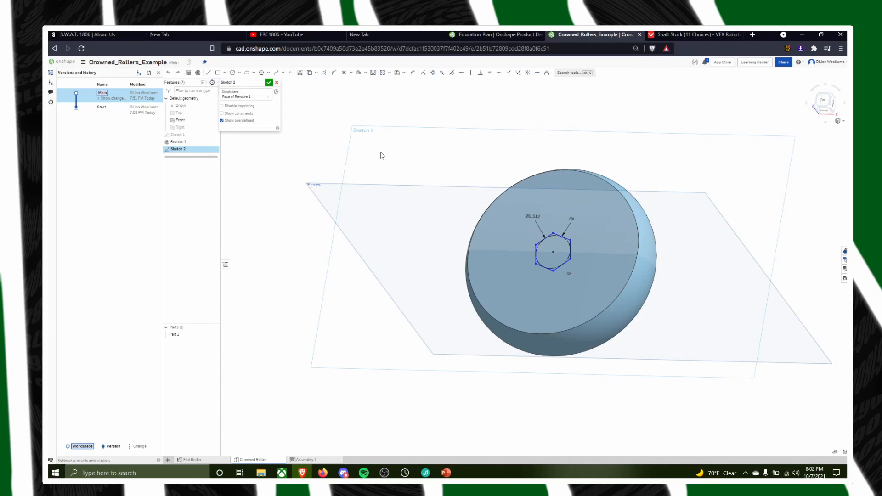
right_click_drag(383, 162, 414, 194)
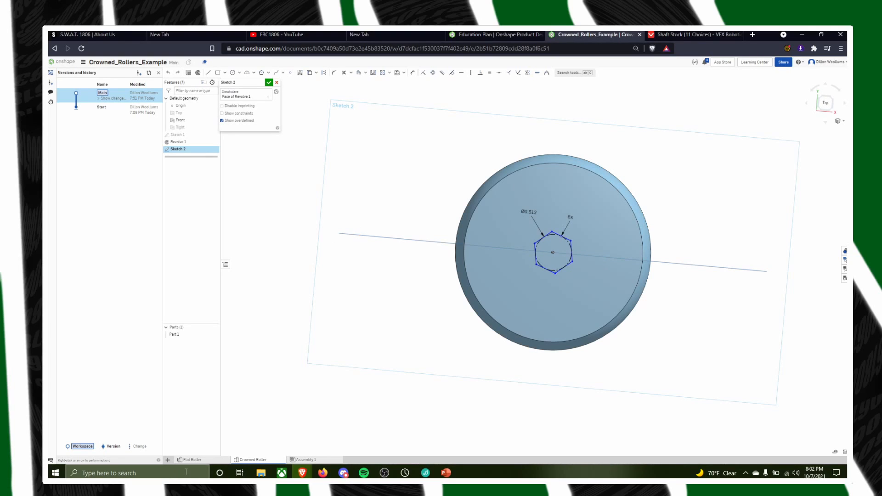
Switch to the Flat Roller studio, inspect the profile and settings of Extrude 1, and close the feature
left_click(211, 461)
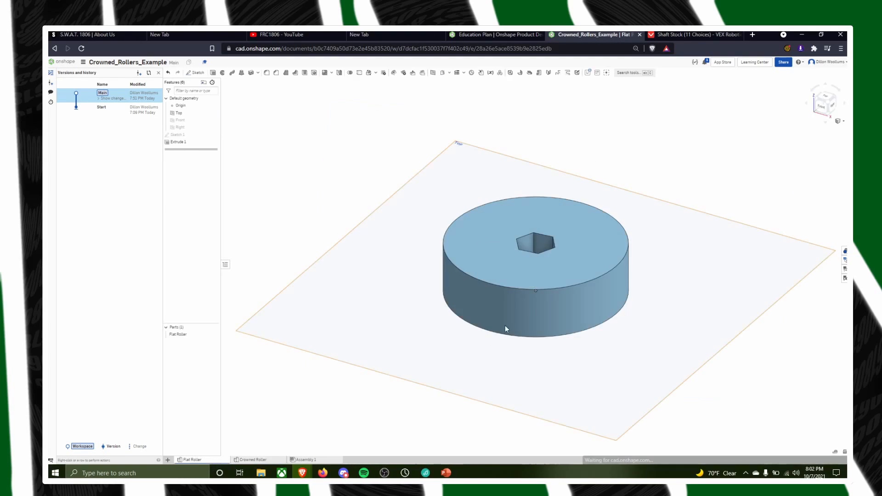
double_click(177, 143)
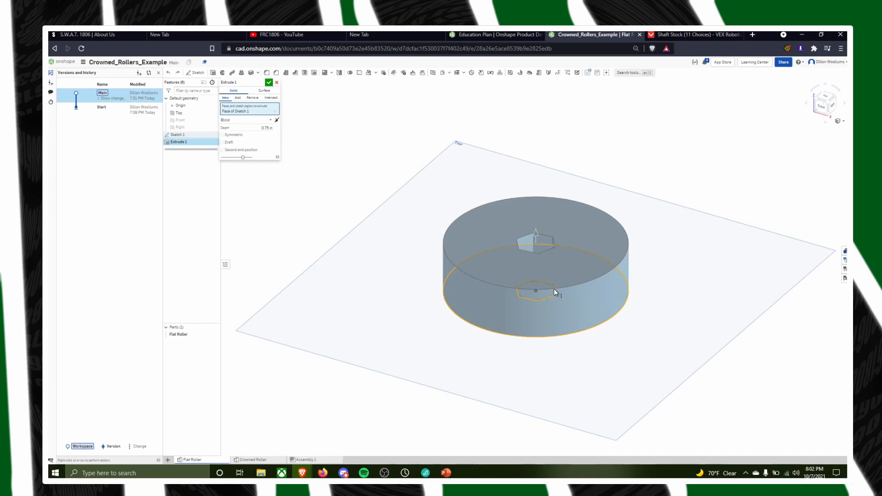
right_click_drag(557, 292, 660, 321)
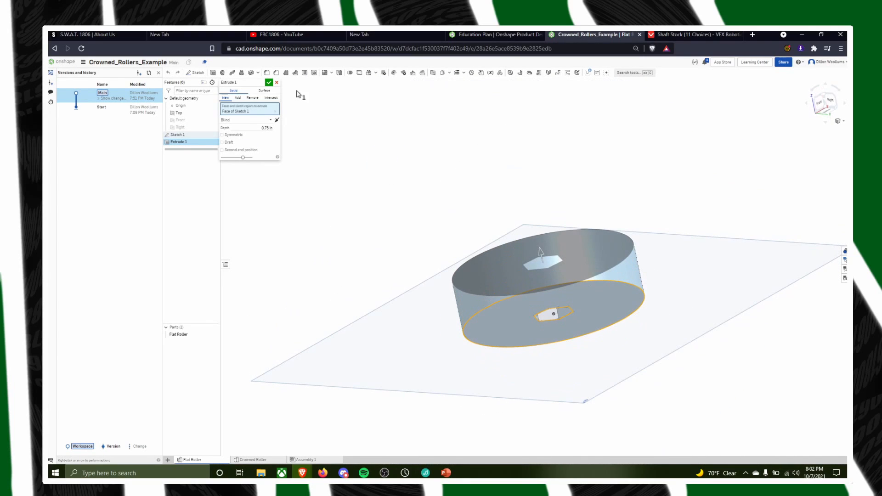
left_click(269, 82)
Edit Sketch 1 of the flat roller to set the hexagon's inner circle diameter to 0.512 inches, and finish the sketch
double_click(175, 135)
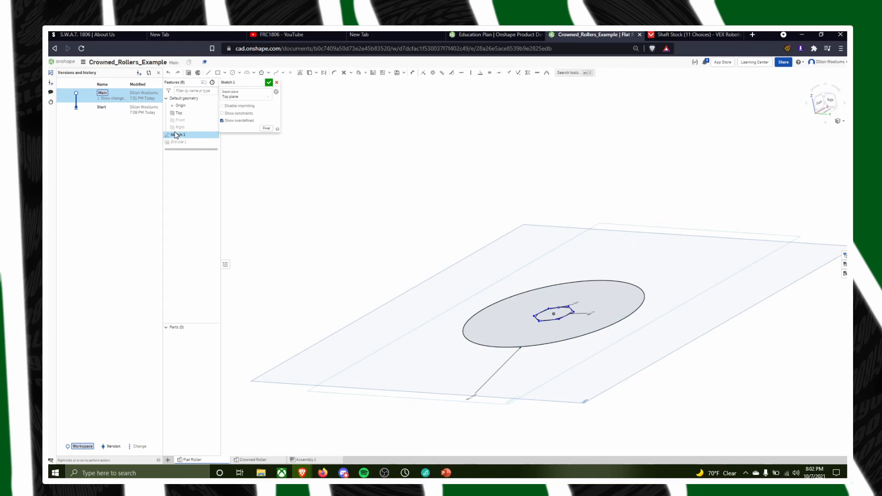
key("n")
right_click_drag(513, 322, 564, 312)
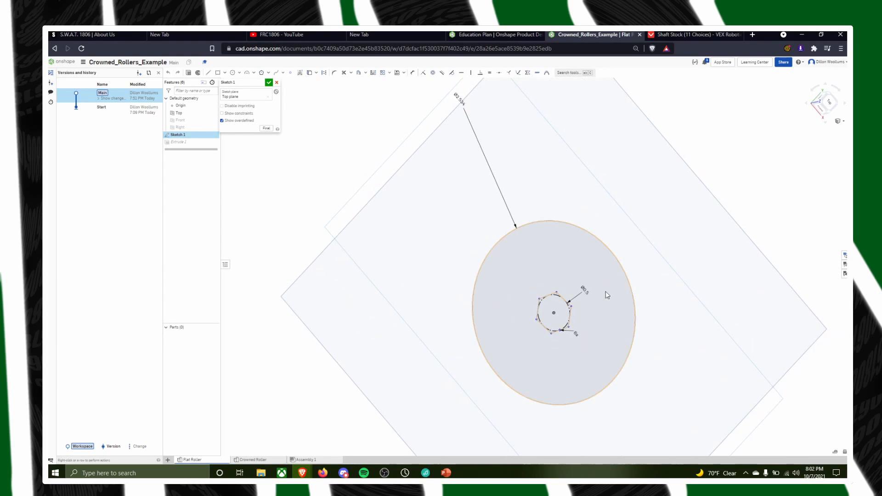
double_click(586, 291)
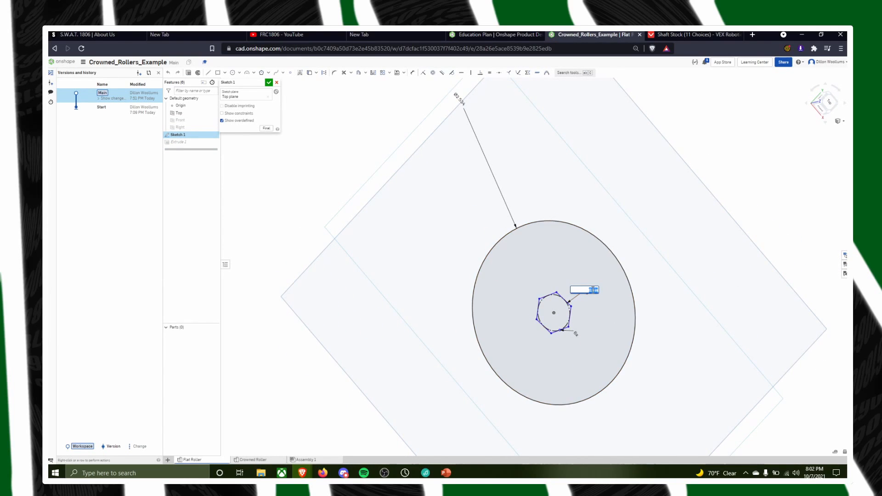
key("Left")
key("Right")
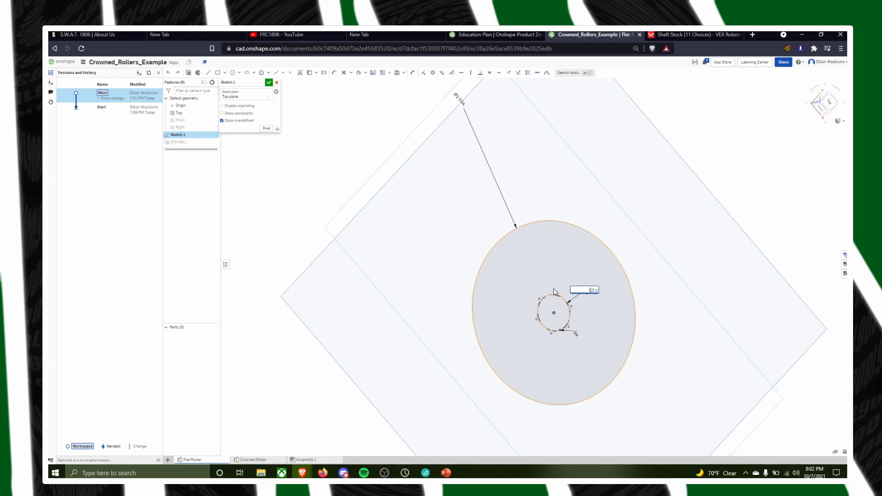
type("12")
key("Return")
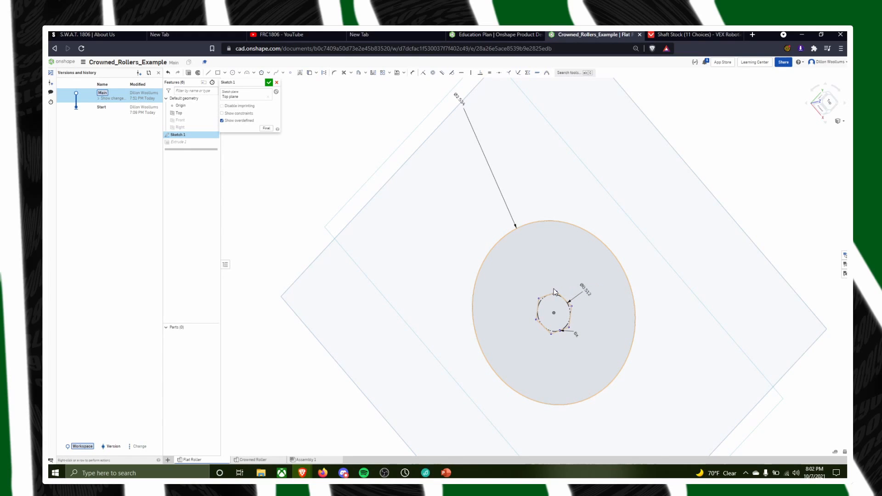
left_click(269, 82)
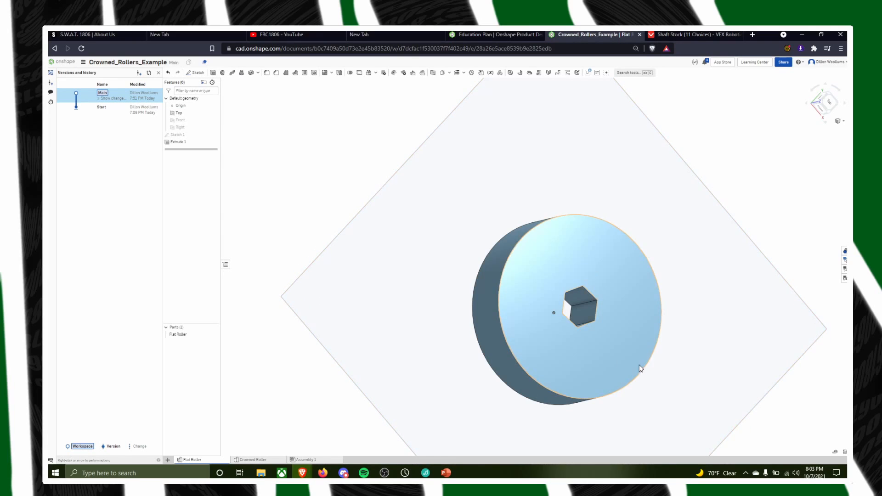
right_click_drag(640, 368, 634, 316)
middle_click_drag(648, 329, 569, 288)
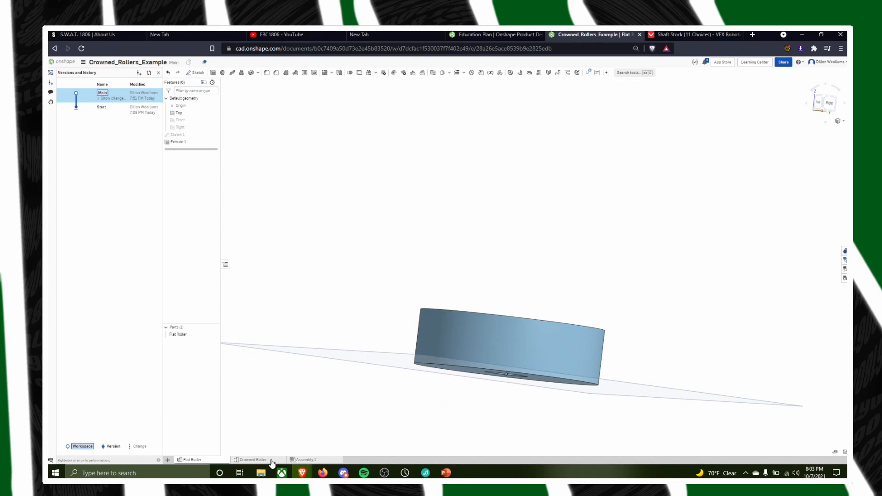
Examine the faces and axis used by Revolve 1 in the Crowned Roller studio, and return to the document list
left_click(271, 457)
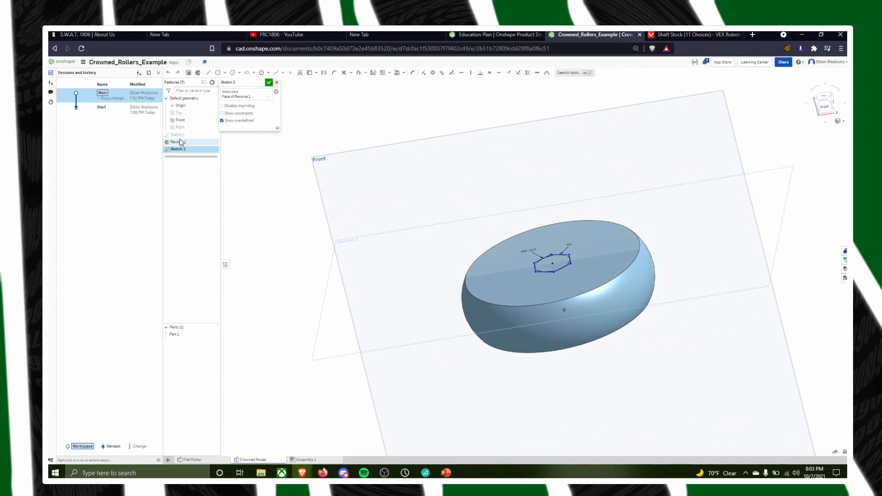
double_click(182, 142)
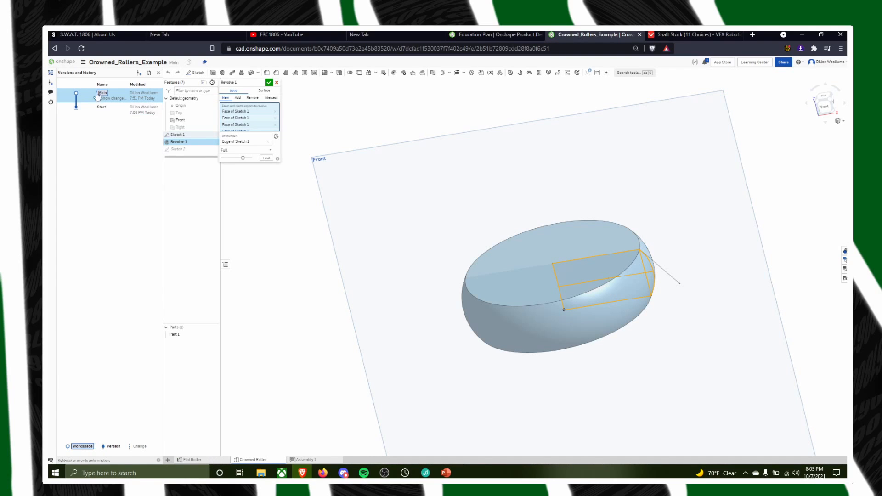
left_click(62, 62)
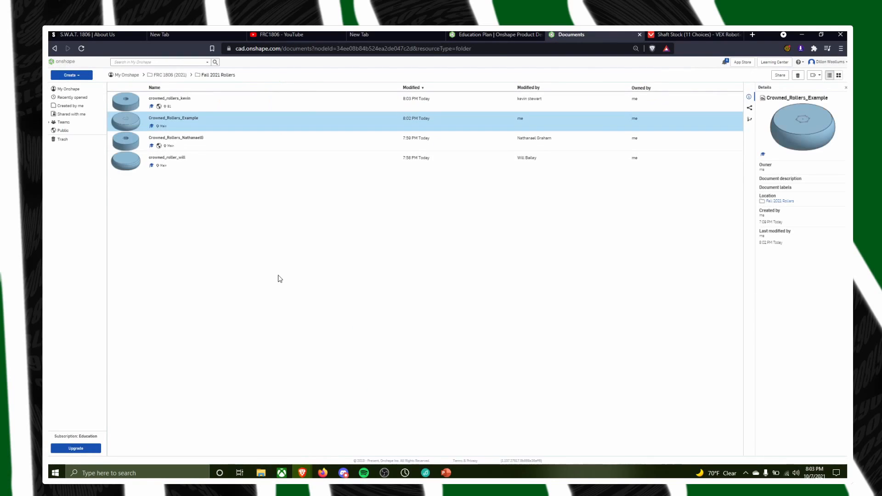
Open the third roller document in the Fall 2021 Rollers folder and view its Sketch 1 profile in Part Studio 2
left_click(189, 138)
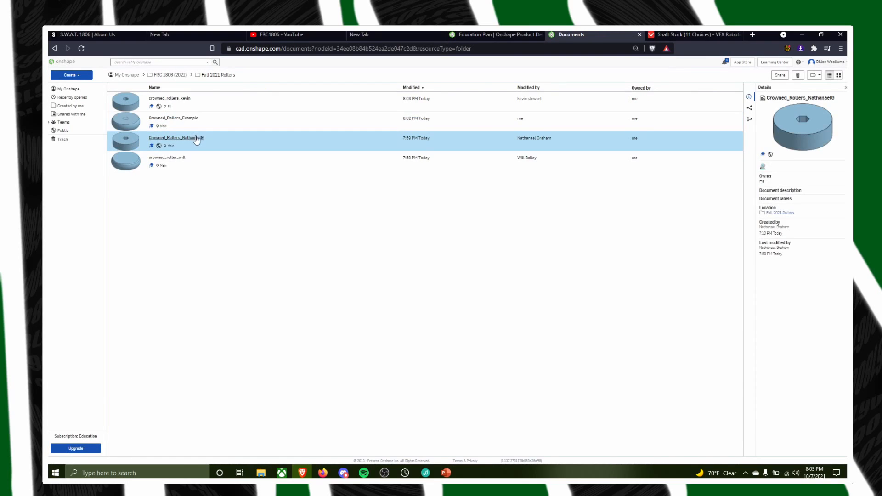
left_click(196, 139)
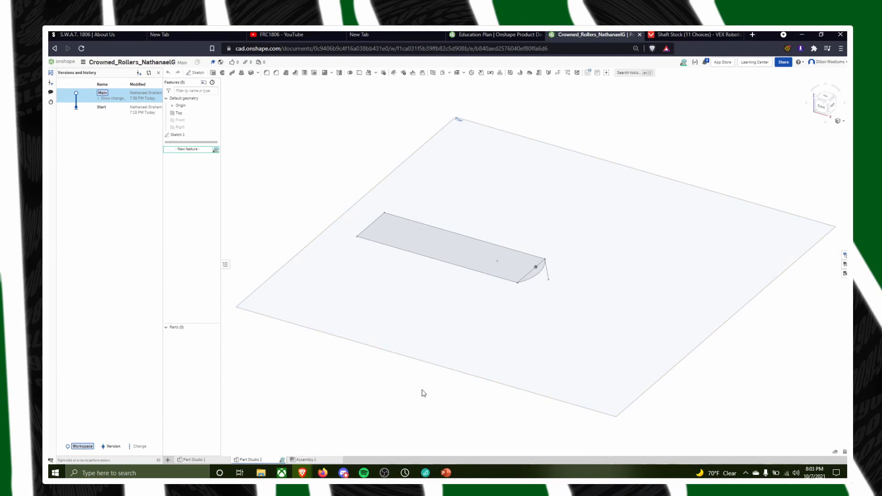
key("n")
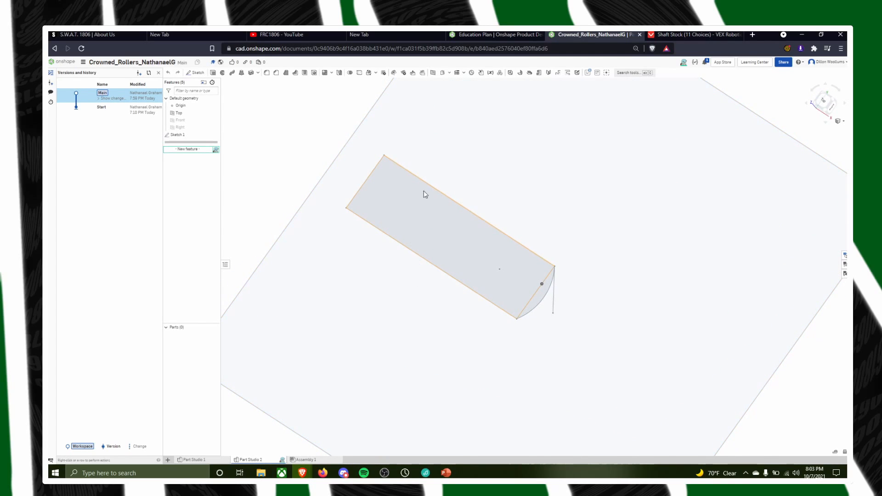
Try a full revolve of both Sketch 1 regions about the rectangle's short edge opposite the arc, and cancel the feature
left_click(222, 73)
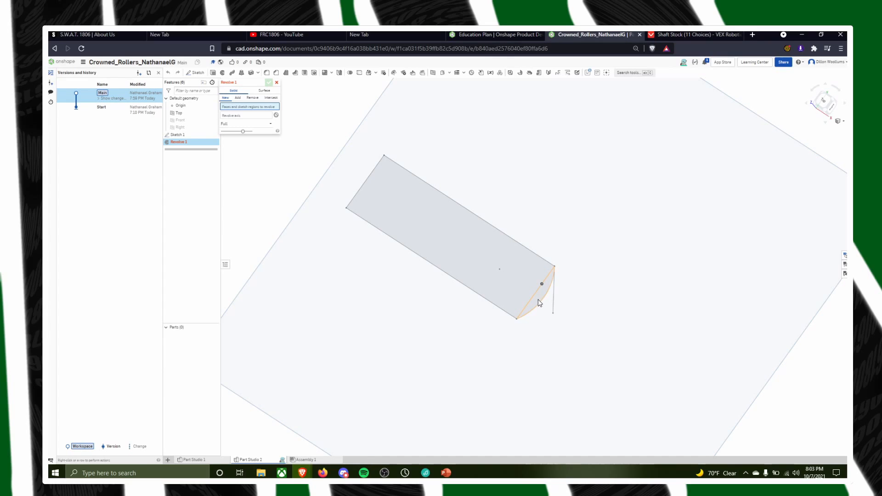
left_click(533, 303)
left_click(500, 290)
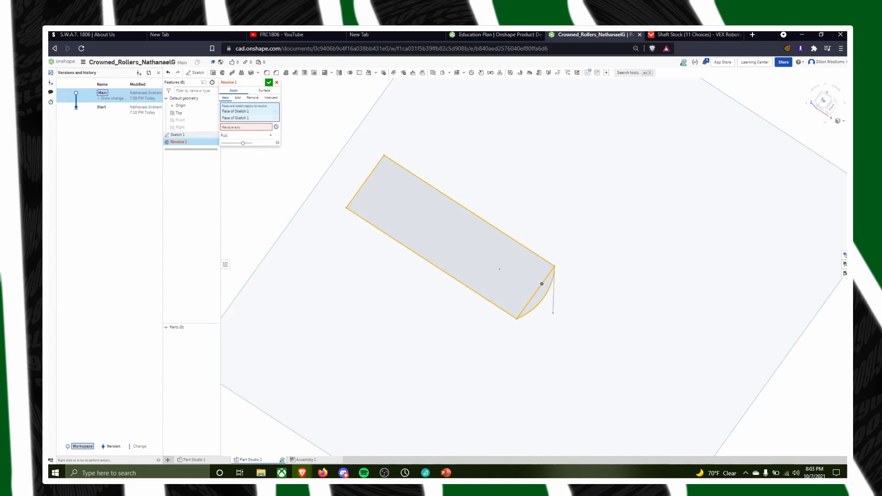
left_click(260, 129)
left_click(373, 177)
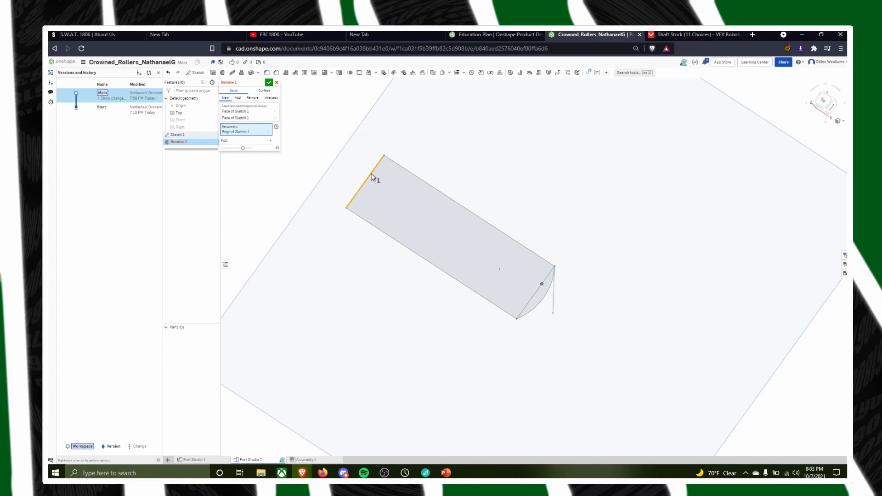
right_click_drag(526, 203, 557, 228)
scroll(528, 197, "down", 5)
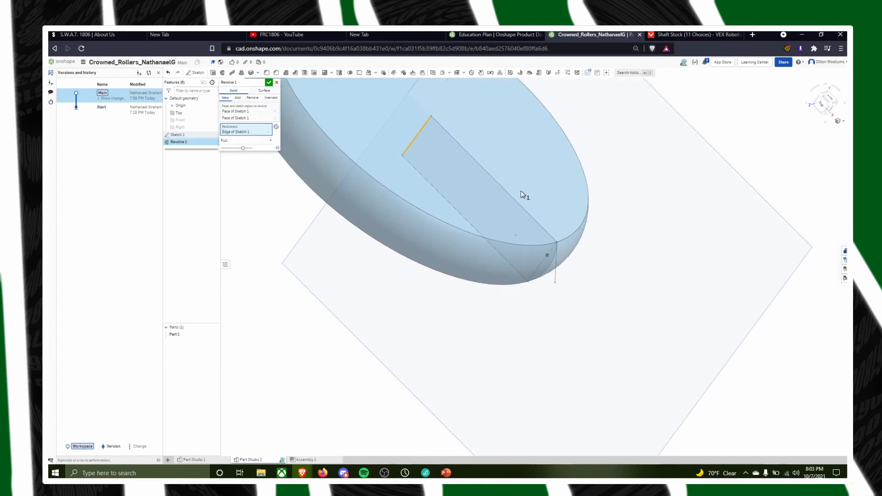
left_click(277, 82)
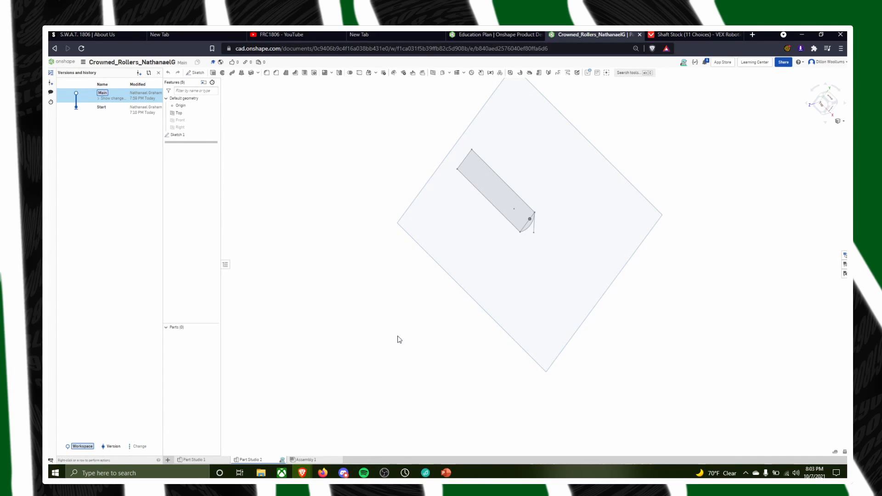
Leave the student's document, return to the Crowned_Rollers_Example document, and view Assembly 1
scroll(524, 239, "up", 5)
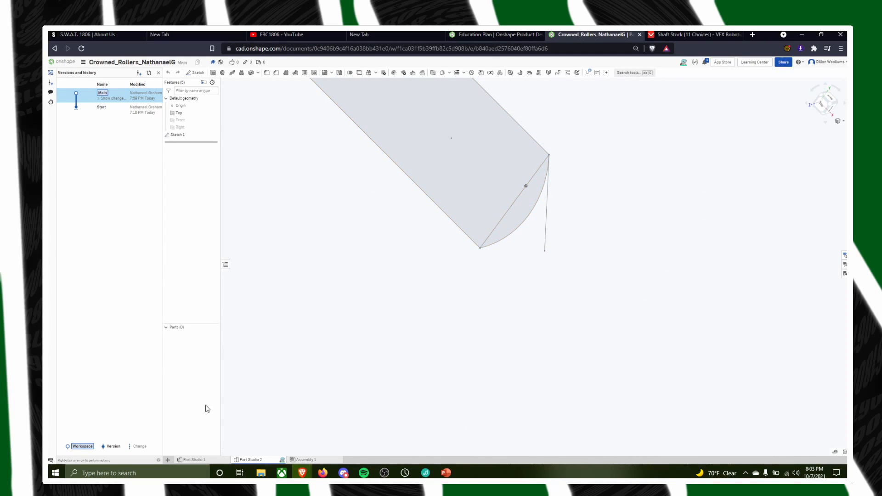
left_click(65, 61)
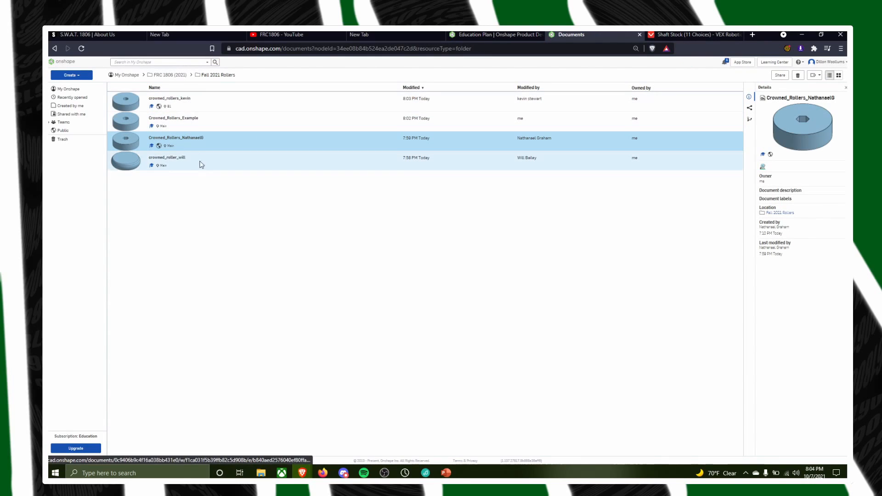
left_click(174, 120)
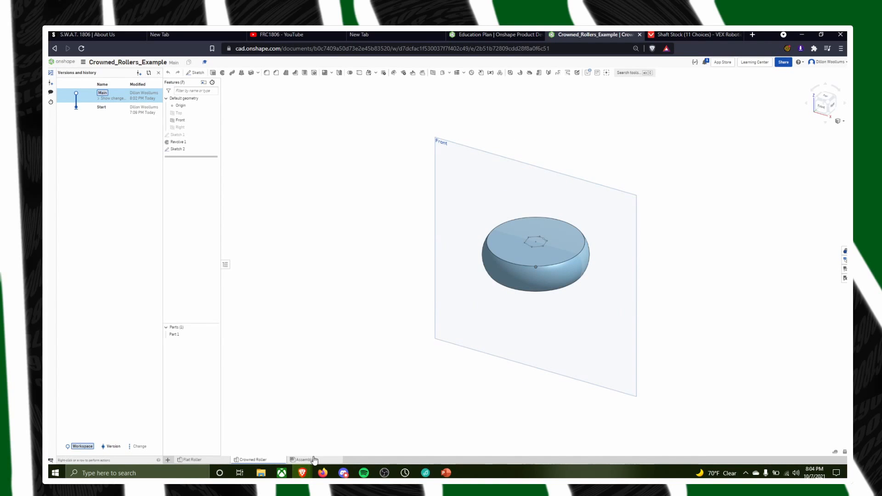
left_click(313, 459)
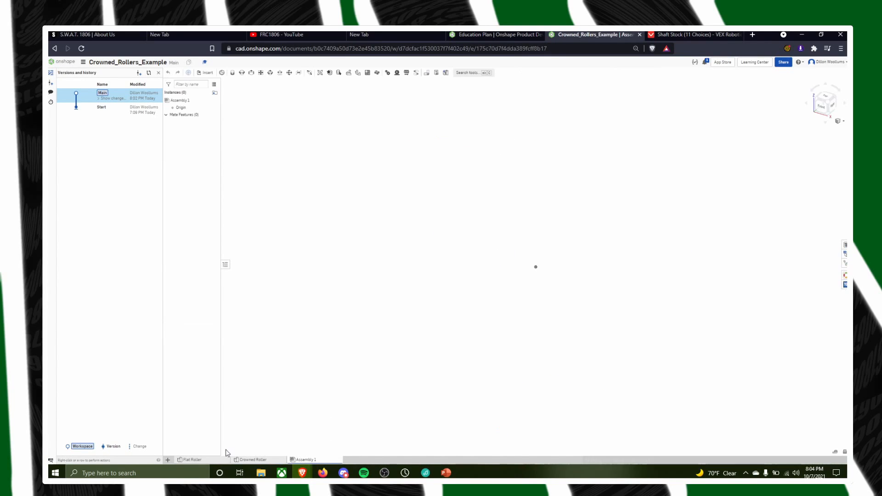
Open Sketch 2 in the Crowned Roller studio for editing and examine the hexagon and its dimensions on the roller's flat face
left_click(253, 459)
scroll(536, 238, "up", 5)
mouse_move(518, 213)
right_mouse_down()
mouse_move(509, 246)
mouse_move(512, 226)
right_mouse_up()
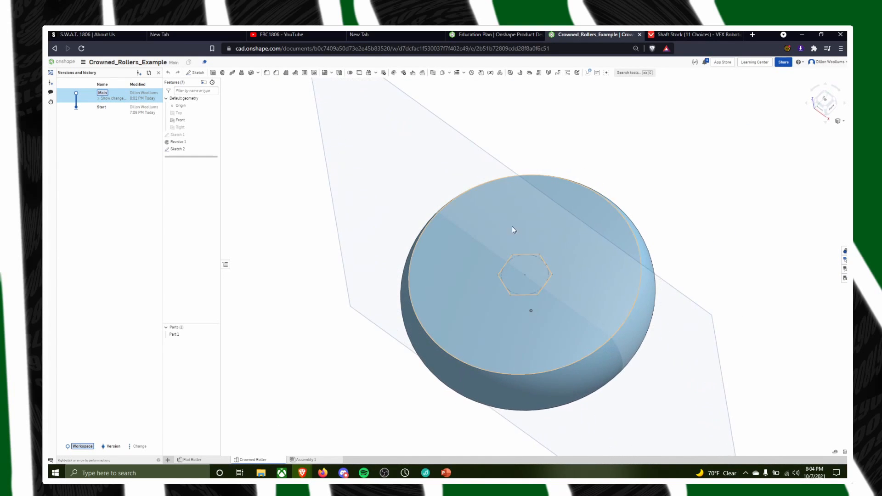
double_click(177, 149)
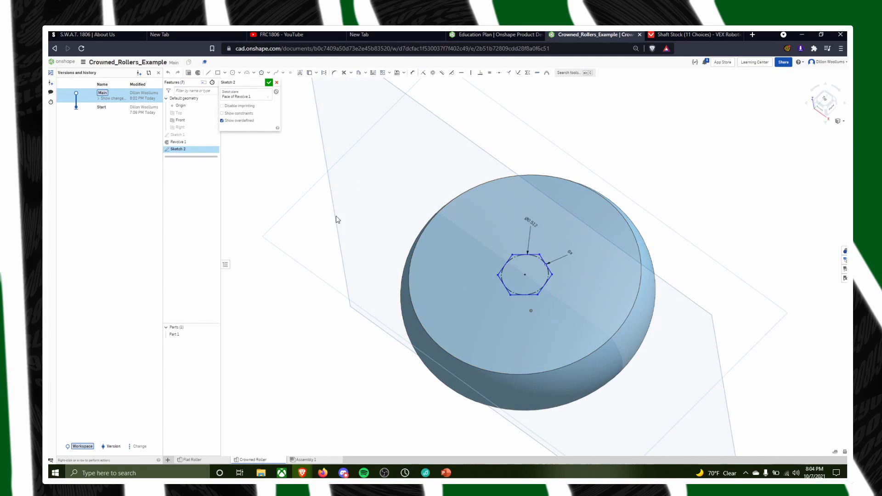
scroll(595, 277, "up", 3)
right_click_drag(538, 290, 548, 281)
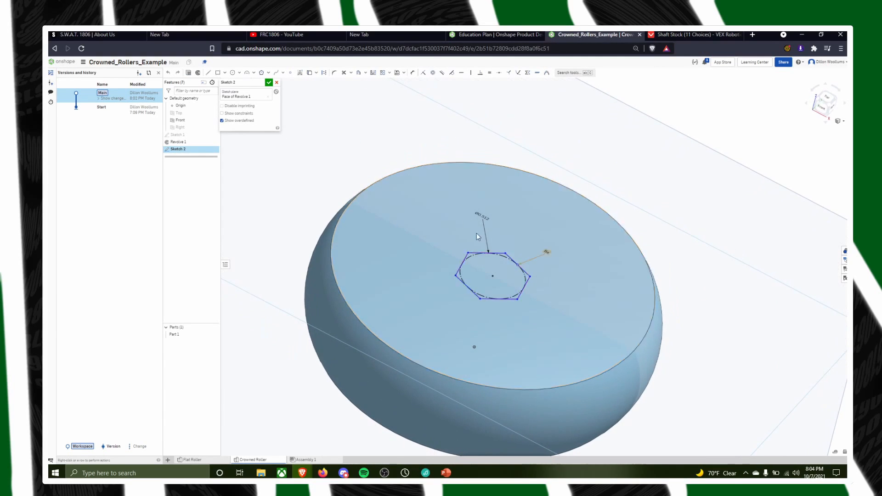
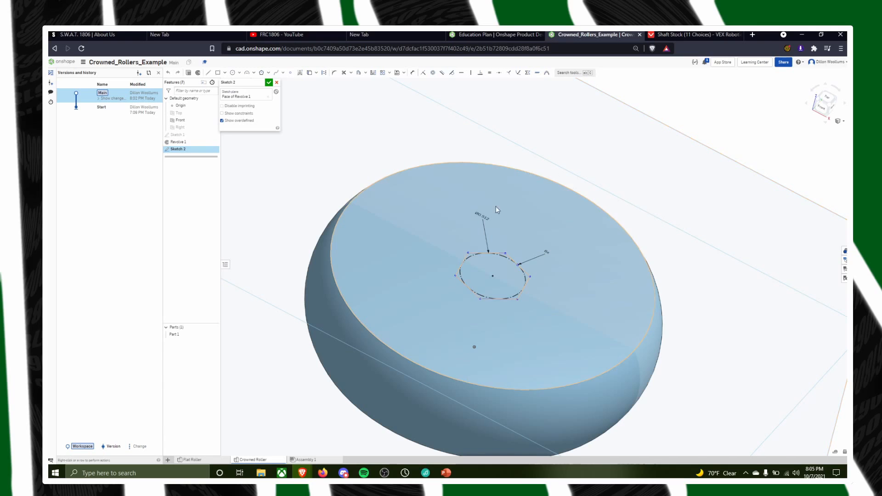
Open the second roller document in the Fall 2021 Rollers folder and view Sketch 1 in Part Studio 2 and the roller in Part Studio 1
left_click(59, 63)
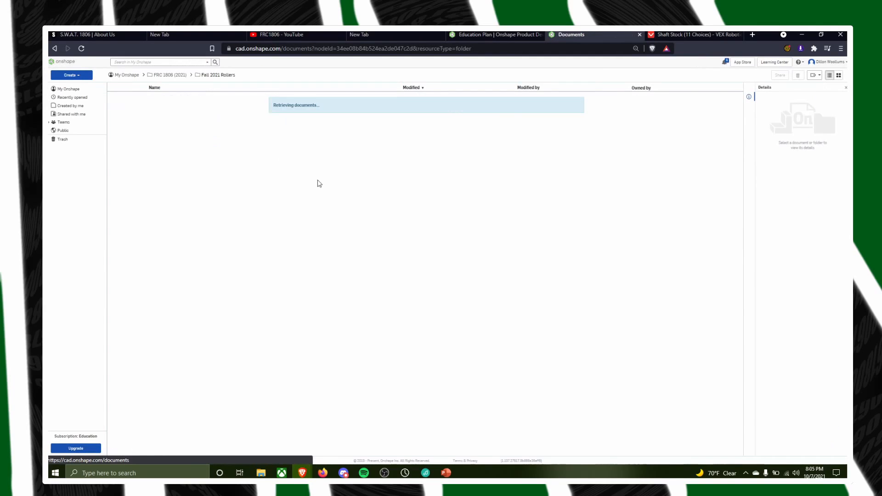
left_click(193, 126)
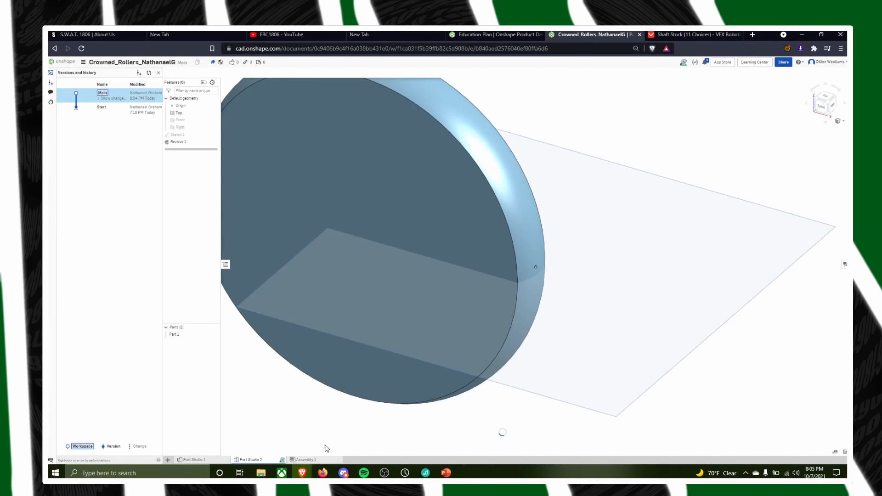
key("shift+7")
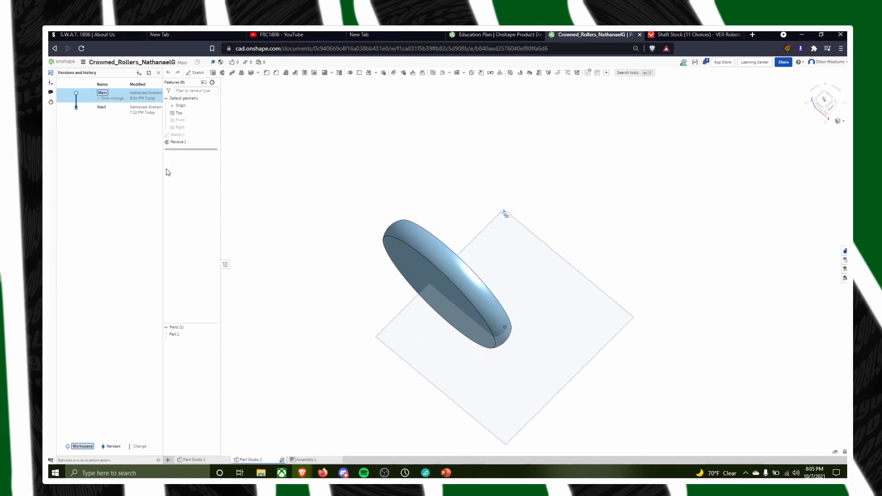
double_click(177, 135)
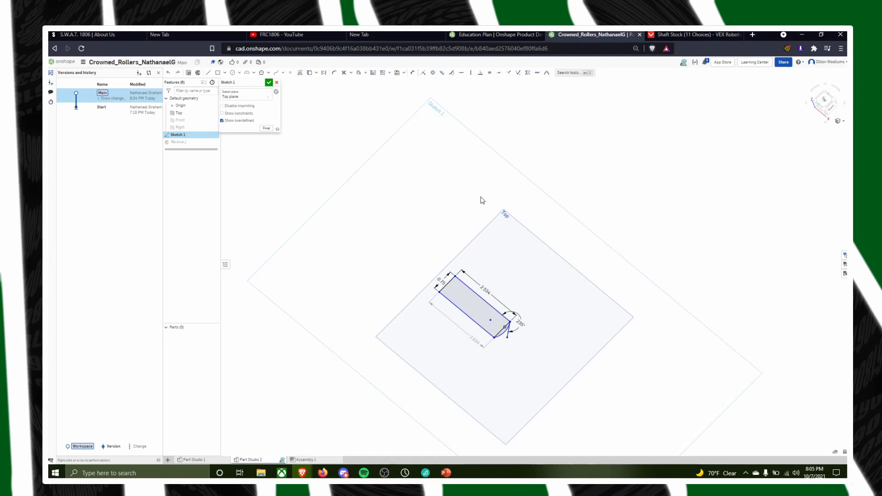
left_click(269, 82)
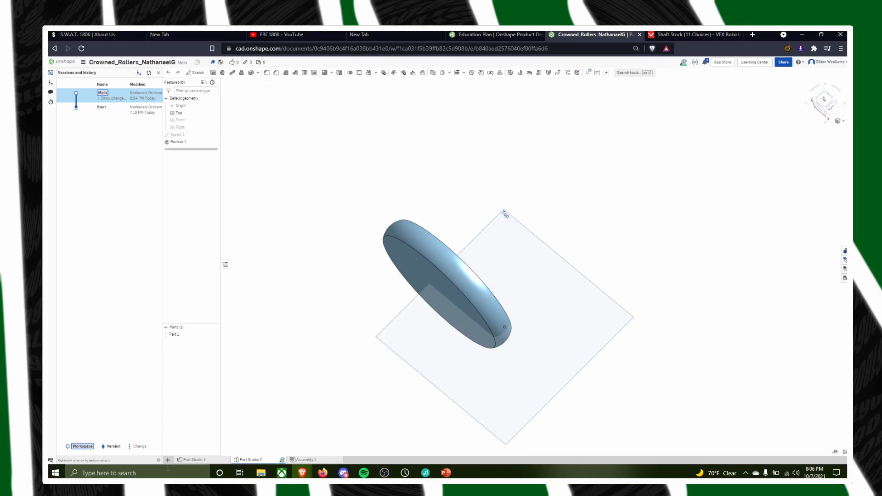
left_click(213, 460)
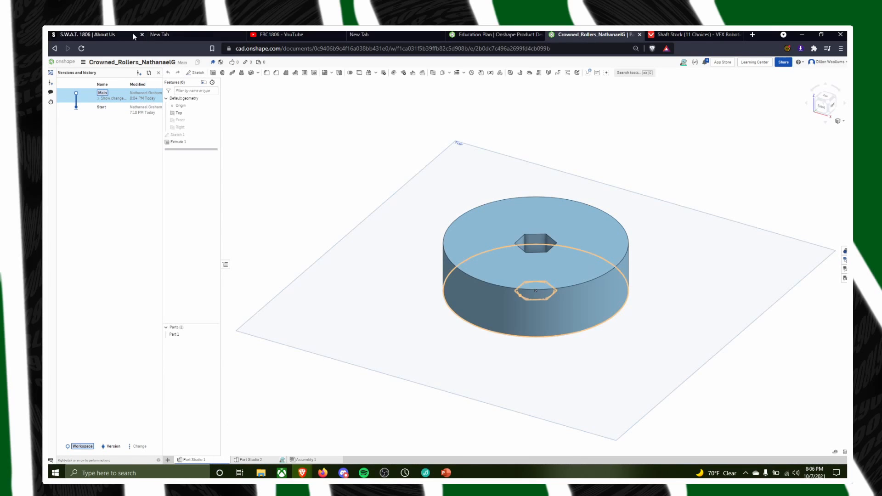
Open the first roller document in the Fall 2021 Rollers folder for a brief look and return to the folder
left_click(63, 61)
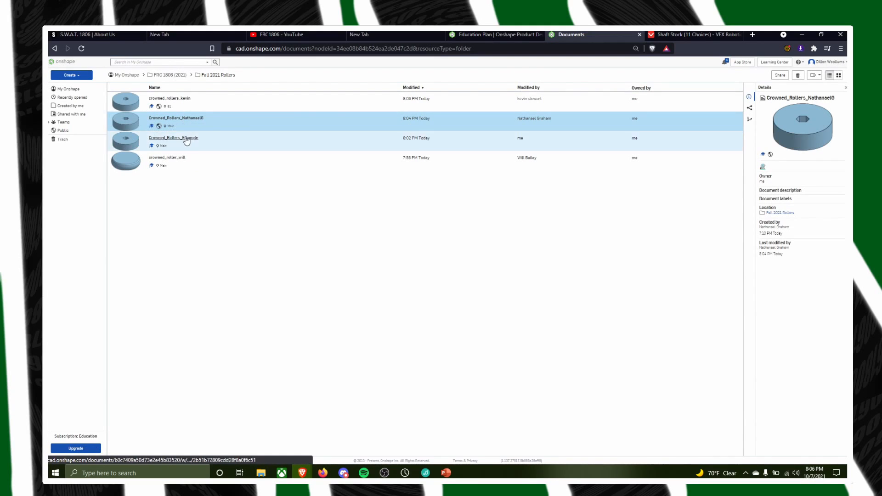
left_click(174, 99)
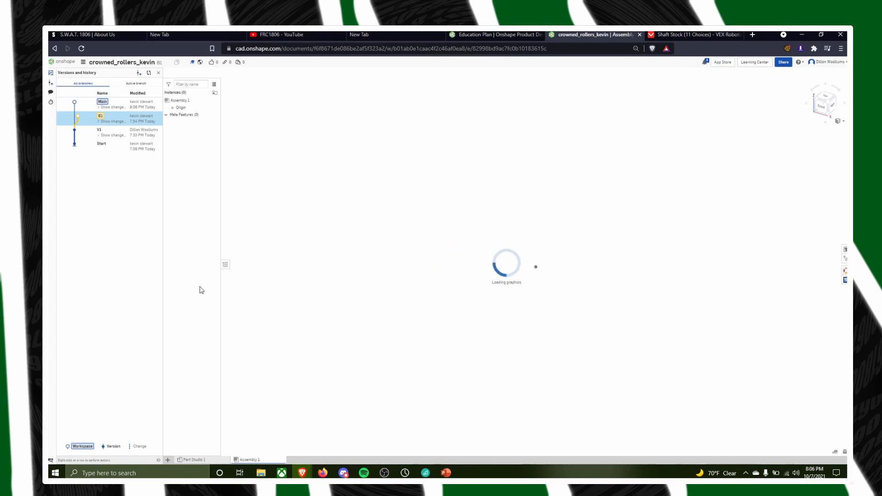
left_click(54, 48)
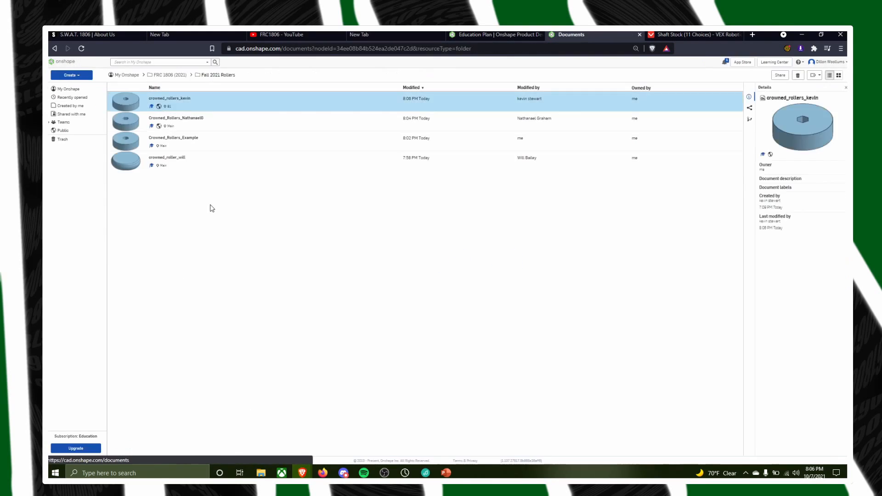
Open the fourth roller document and examine where the arc meets the angled line in Part Studio 2's Sketch 1
left_click(174, 158)
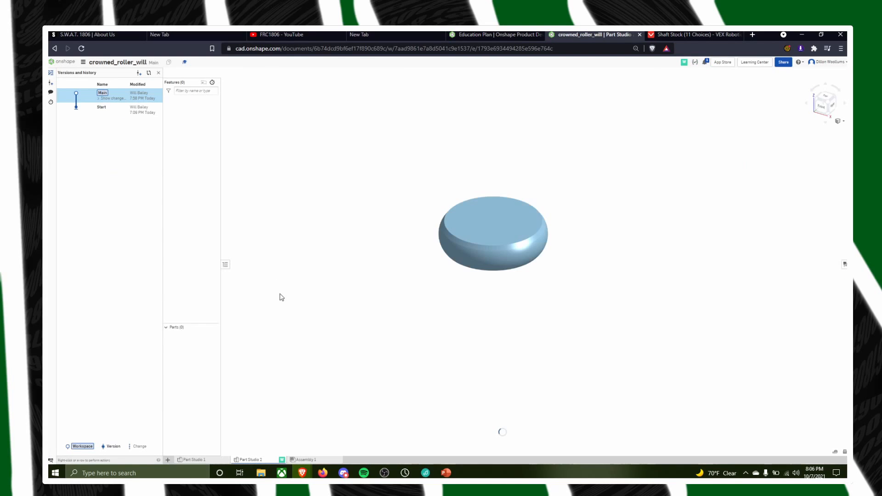
scroll(569, 281, "up", 3)
right_click_drag(508, 254, 486, 229)
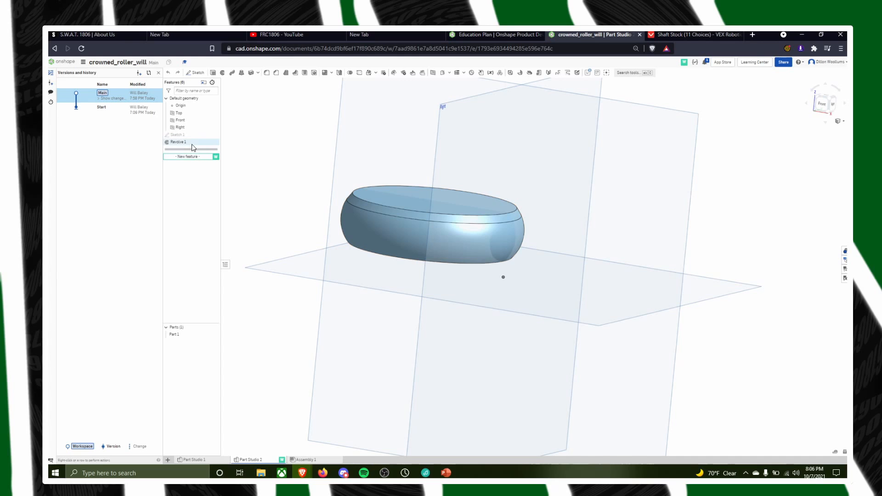
right_click_drag(268, 174, 317, 170)
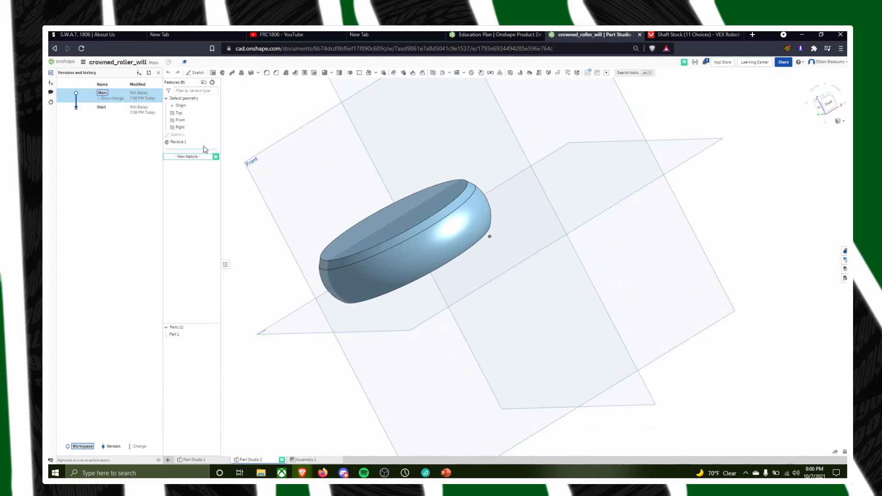
double_click(186, 136)
scroll(491, 186, "up", 10)
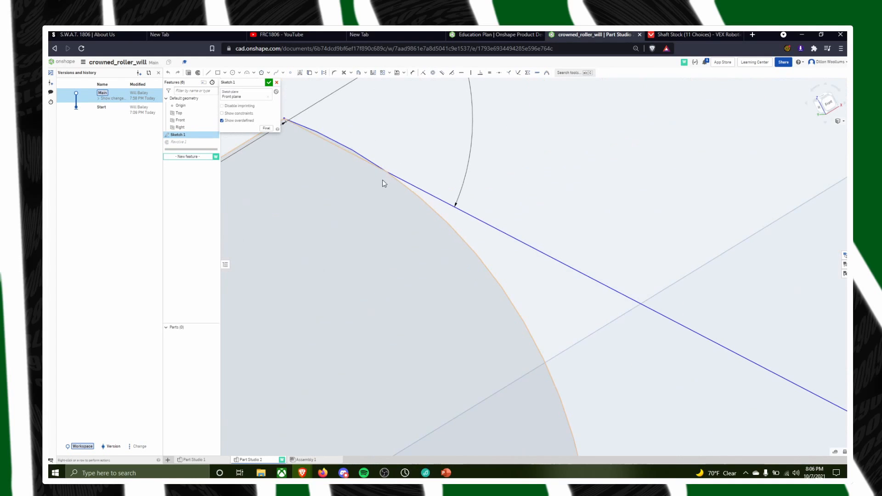
mouse_move(401, 110)
right_mouse_down()
mouse_move(483, 165)
mouse_move(380, 135)
mouse_move(598, 161)
mouse_move(597, 153)
right_mouse_up()
scroll(495, 192, "up", 5)
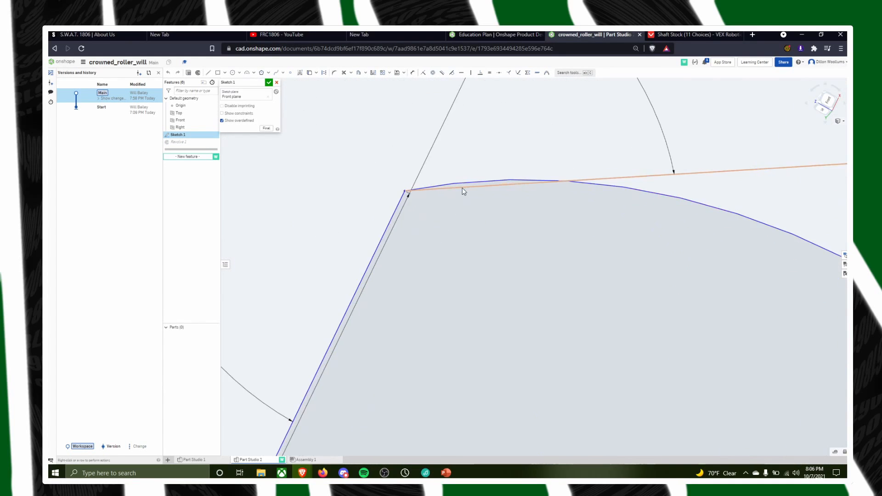
scroll(492, 186, "down", 5)
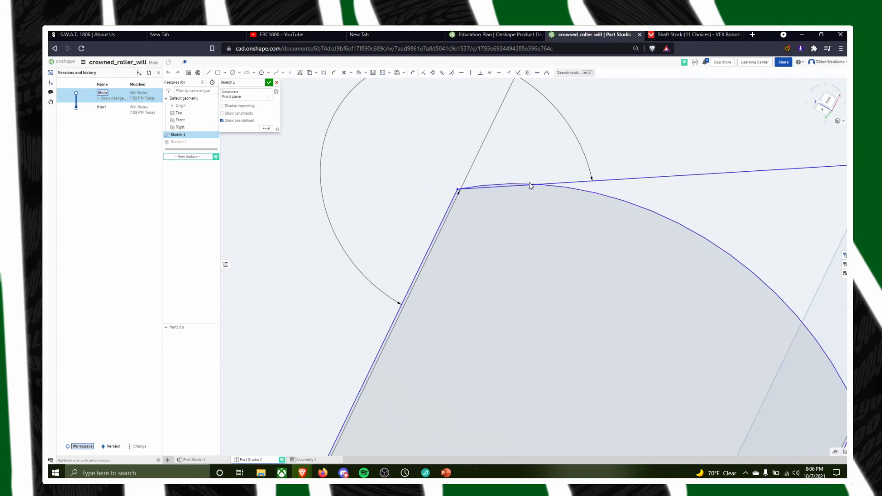
scroll(461, 174, "down", 2)
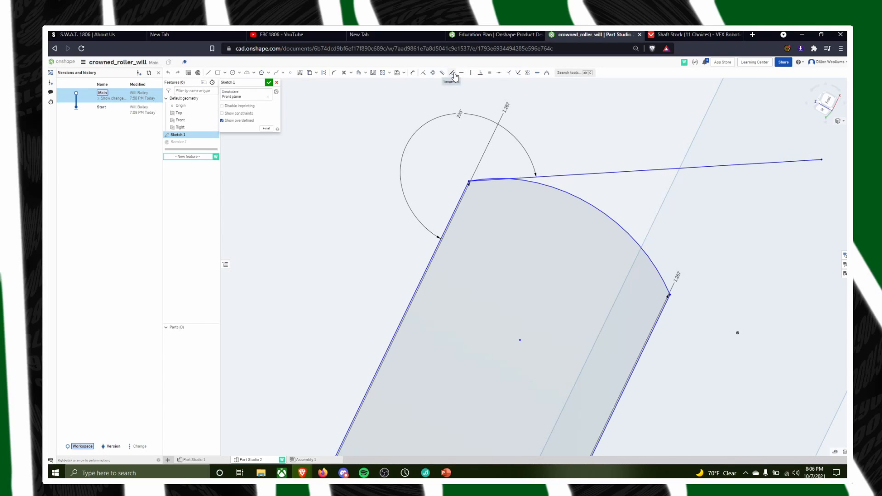
Apply a Tangent constraint between the profile's arc and the angled line, check the shared corner, and accept Sketch 1
left_click(453, 74)
scroll(507, 178, "up", 3)
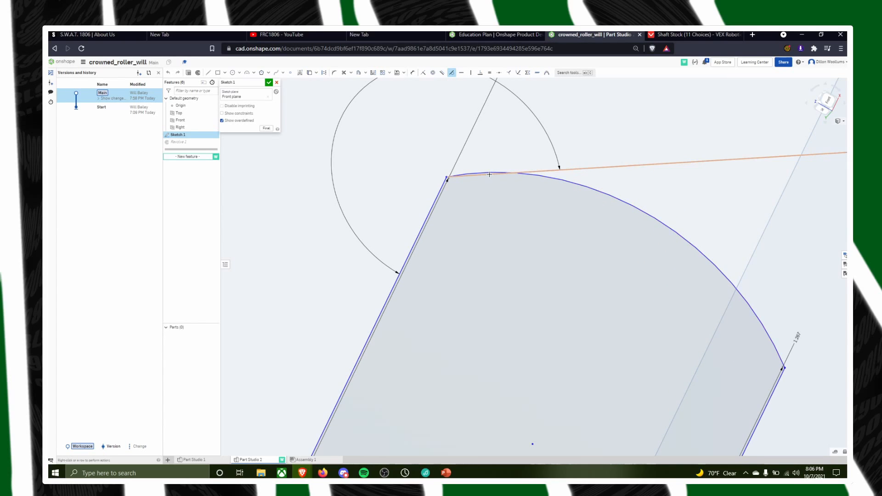
left_click(490, 175)
left_click(490, 172)
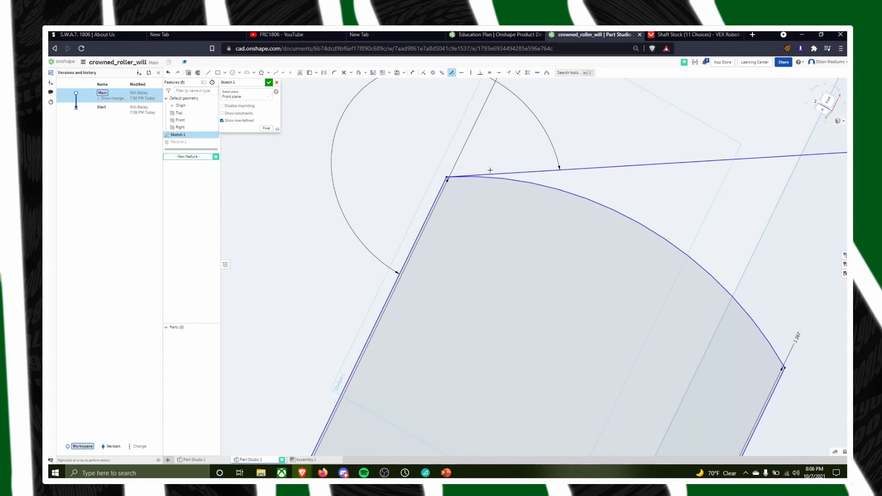
scroll(549, 170, "down", 3)
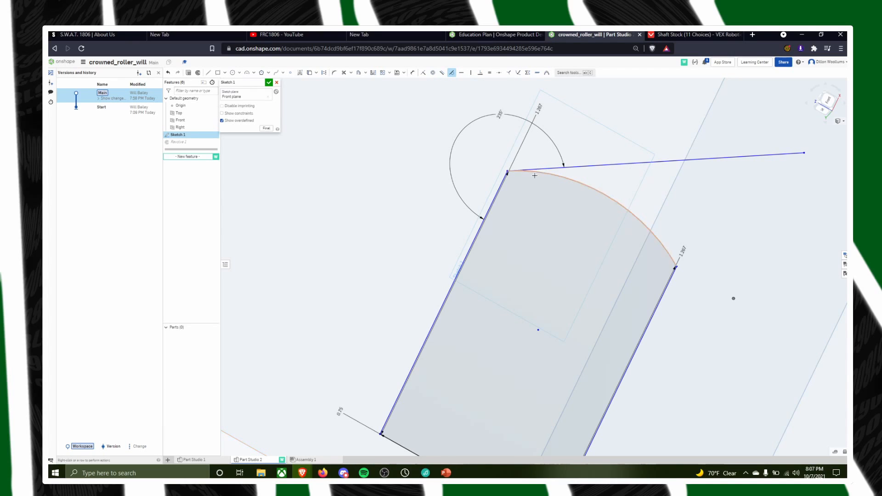
scroll(526, 159, "up", 4)
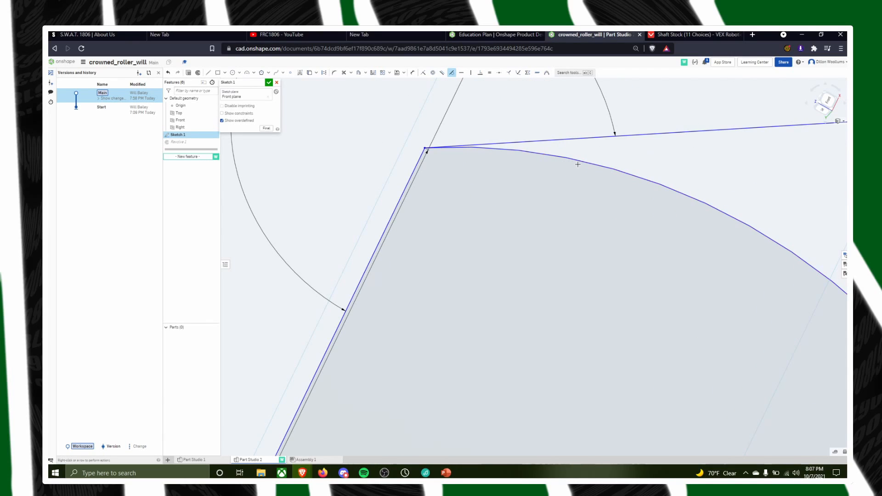
scroll(432, 151, "up", 2)
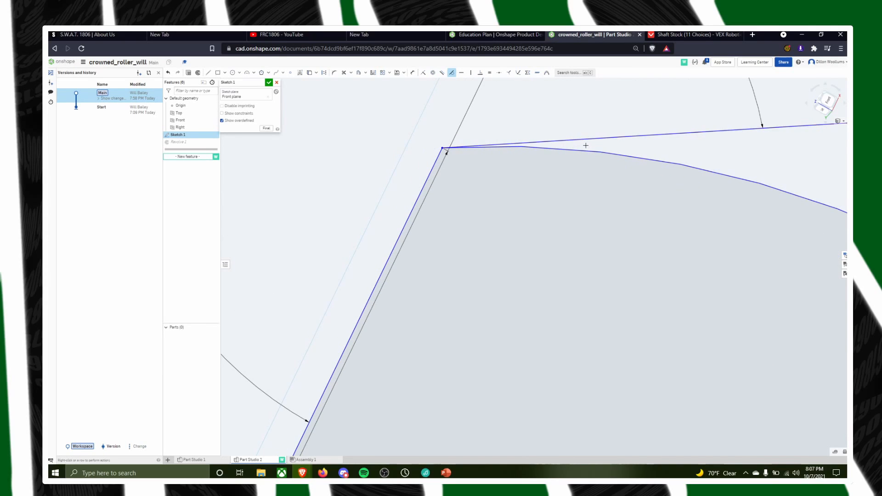
scroll(678, 232, "down", 3)
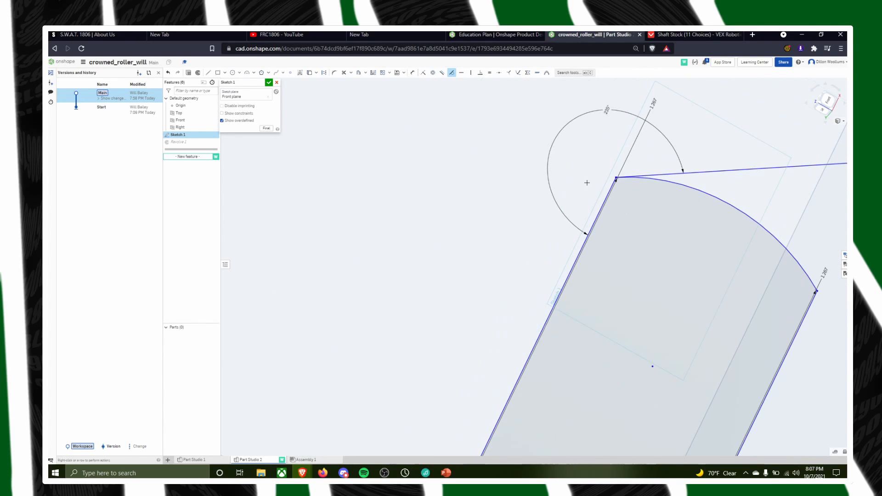
scroll(619, 216, "down", 3)
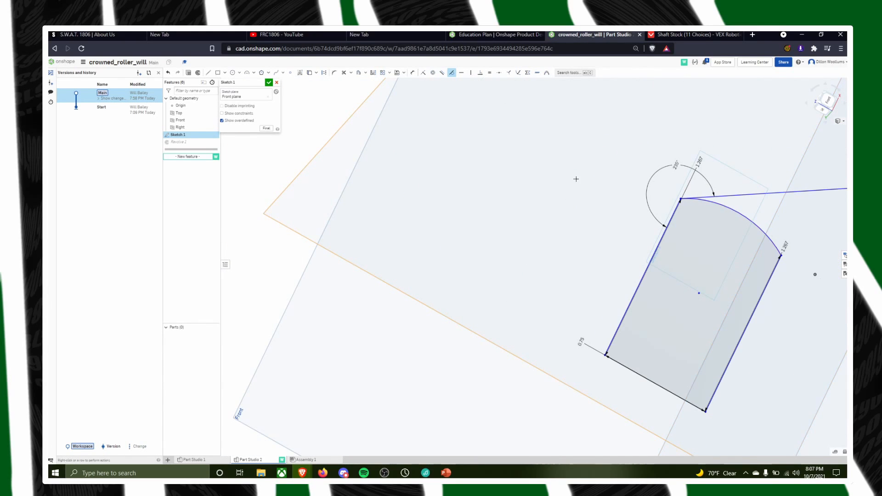
scroll(780, 222, "up", 6)
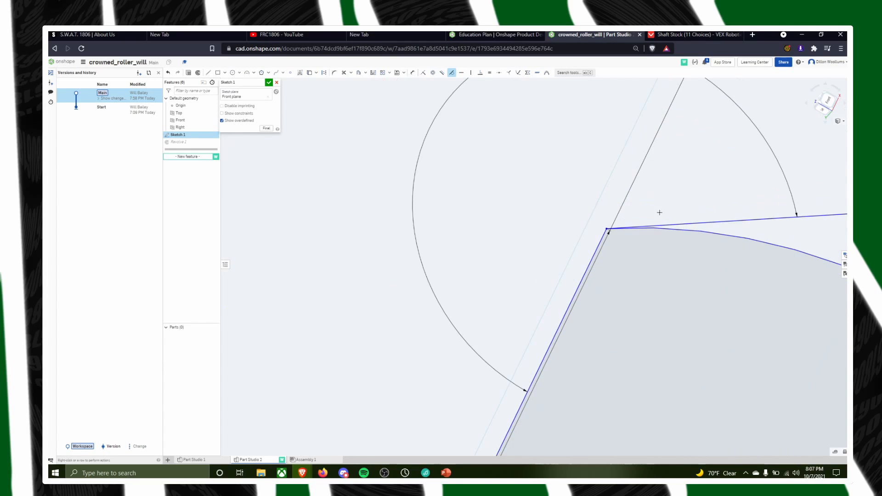
left_click(268, 83)
Inspect the revolved roller's crowned rim from several angles in Part Studio 2
scroll(691, 271, "down", 8)
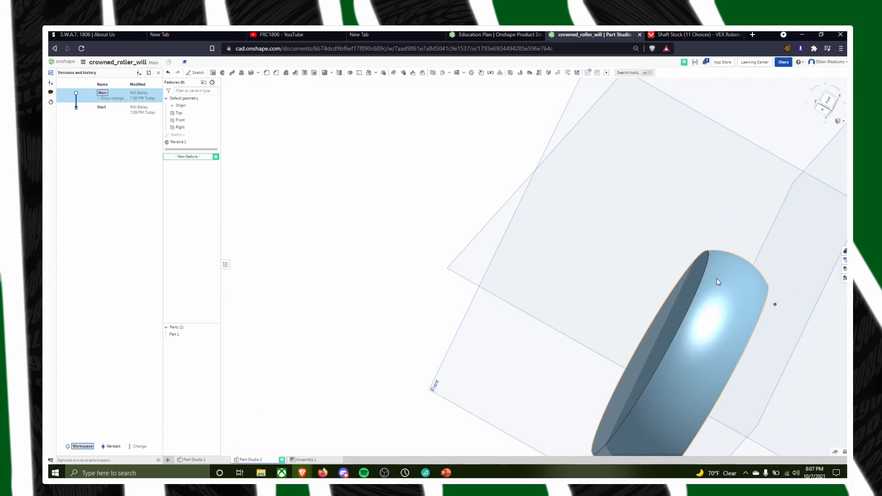
right_click_drag(774, 301, 776, 285)
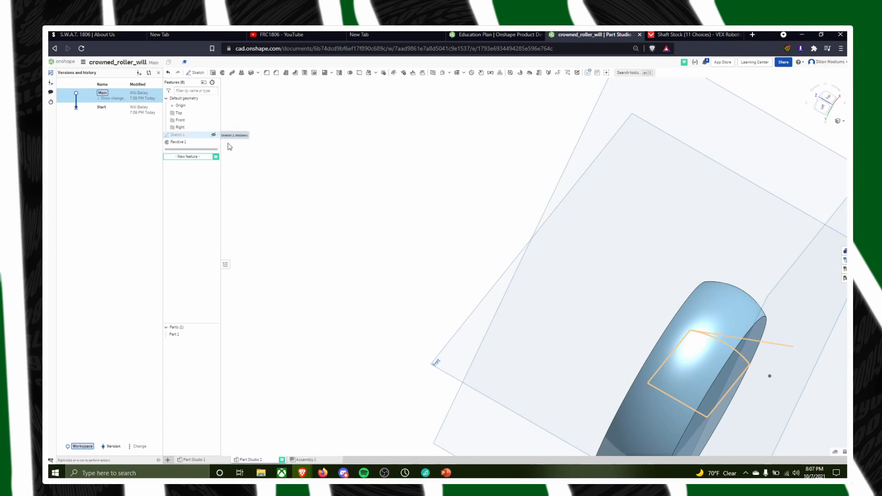
scroll(705, 263, "up", 3)
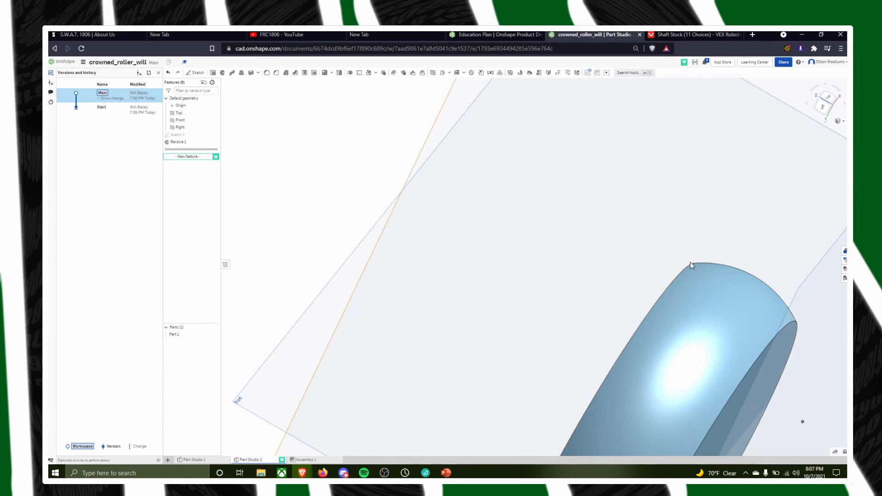
scroll(693, 263, "down", 2)
scroll(759, 300, "down", 3)
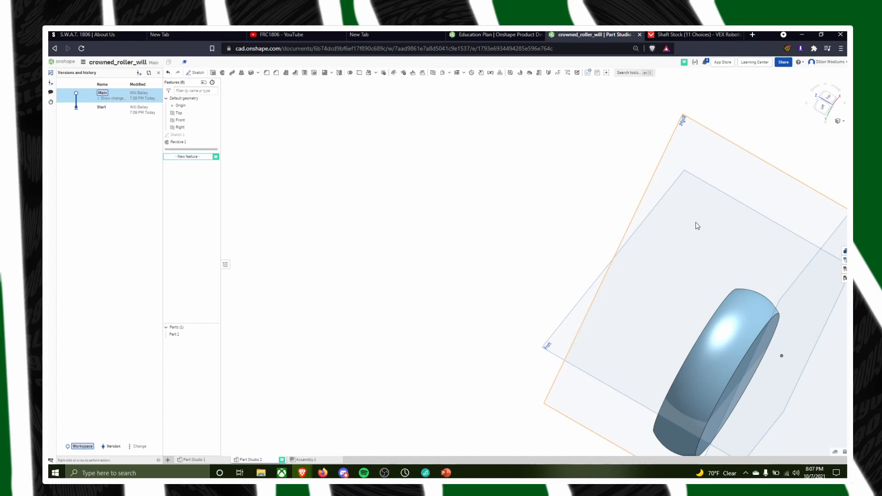
right_click_drag(774, 296, 585, 285)
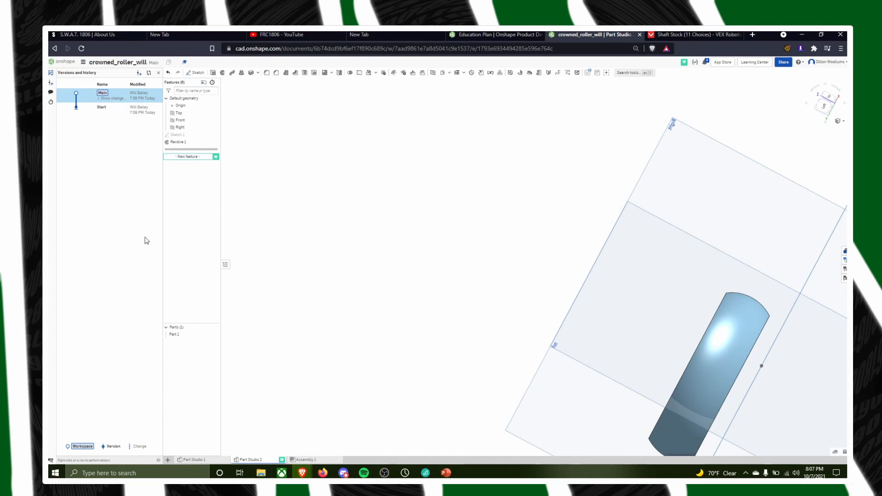
Return to the Fall 2021 Rollers folder, open the second roller document again, and view the crowned roller in Part Studio 2
left_click(59, 60)
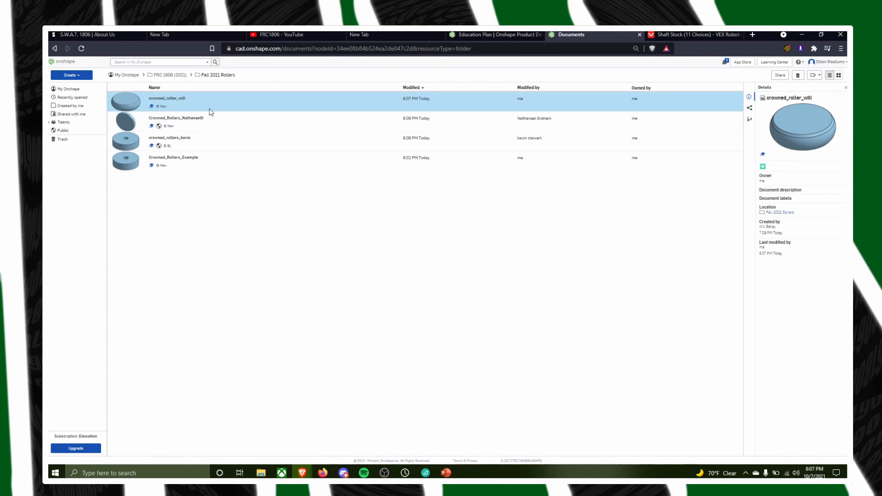
left_click(190, 121)
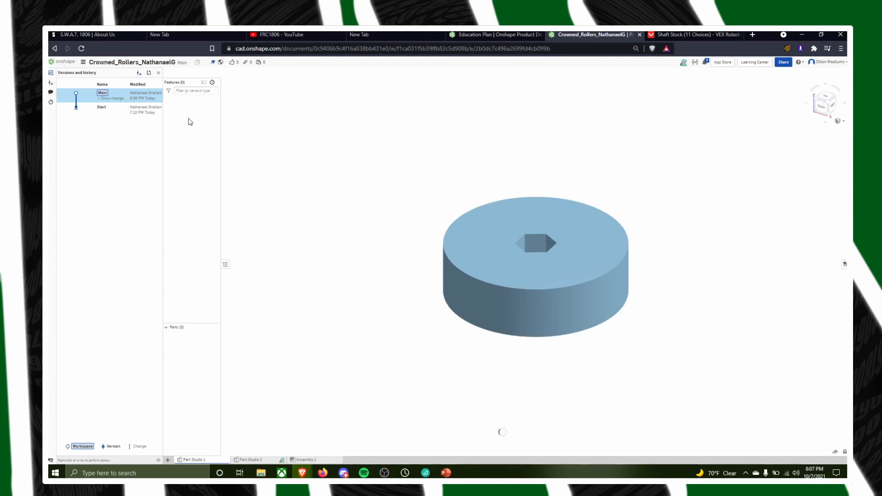
left_click(248, 459)
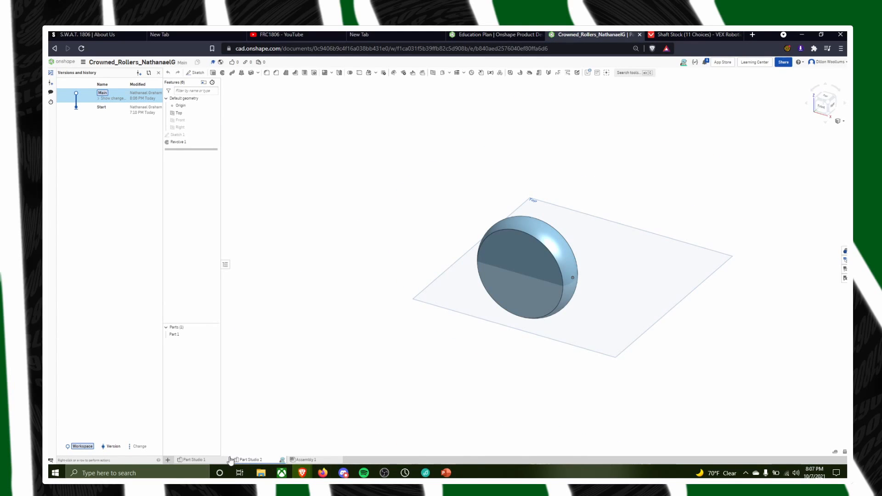
Open Crowned_Rollers_Example from the documents folder and set up a 1 in blind Remove extrude of Sketch 2's hexagon in the crowned roller
left_click(67, 62)
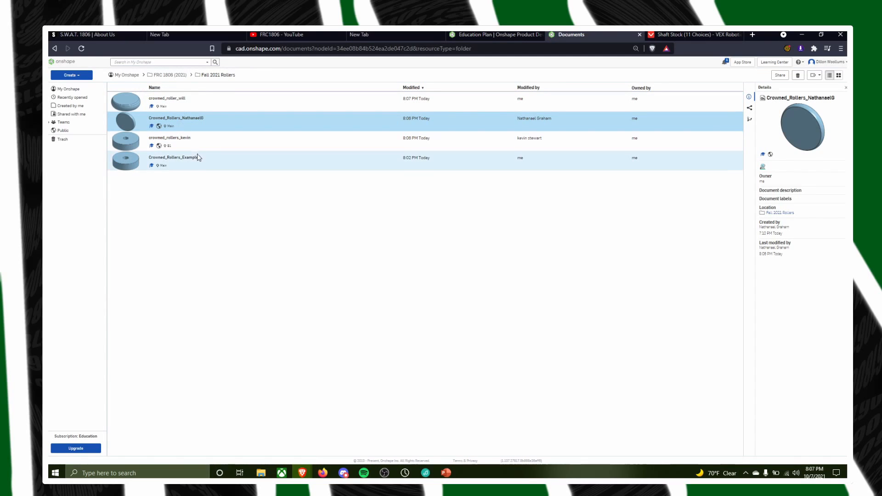
double_click(198, 158)
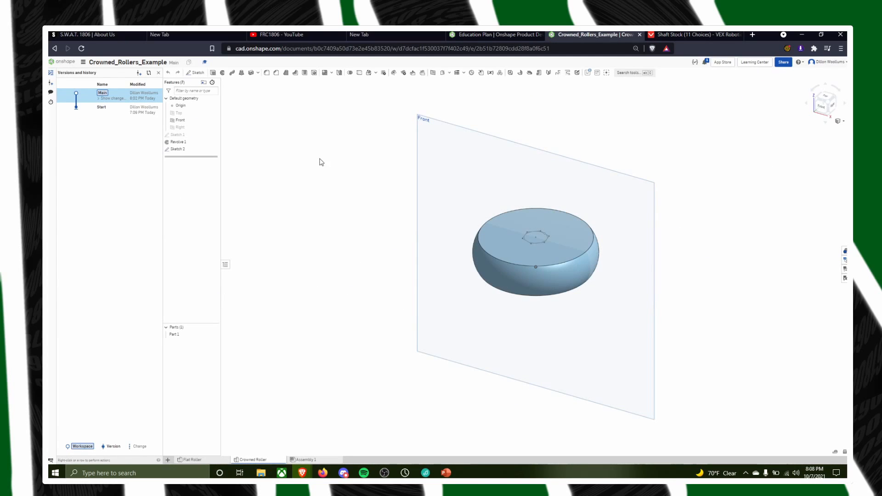
left_click(213, 73)
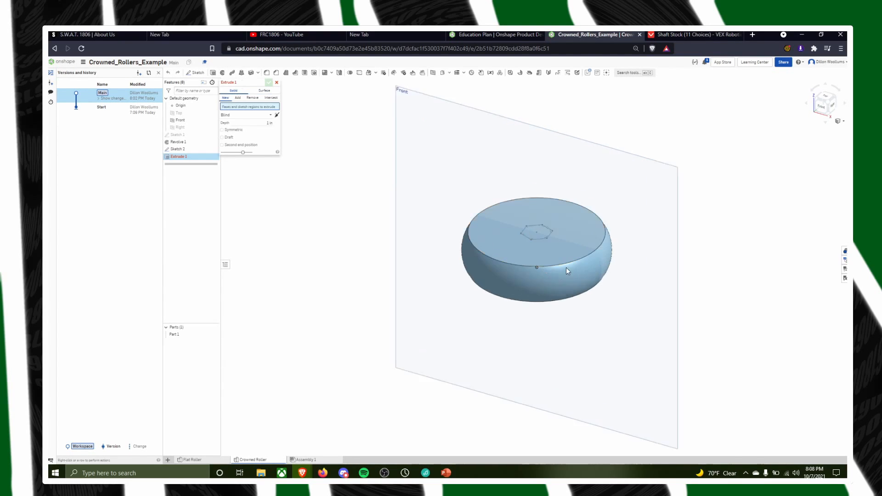
scroll(565, 268, "up", 5)
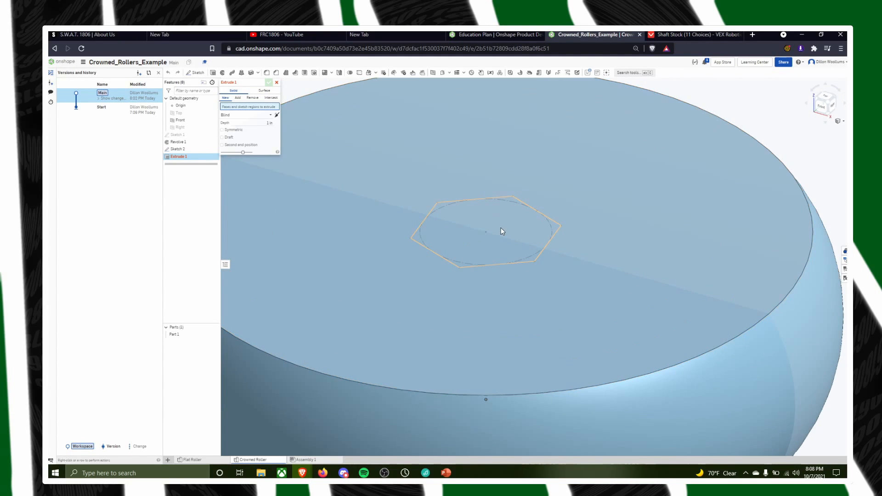
key("n")
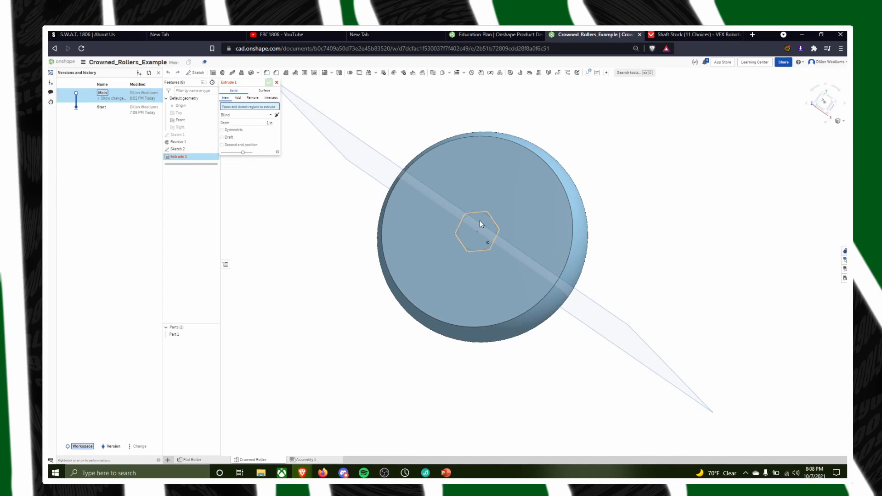
left_click(480, 221)
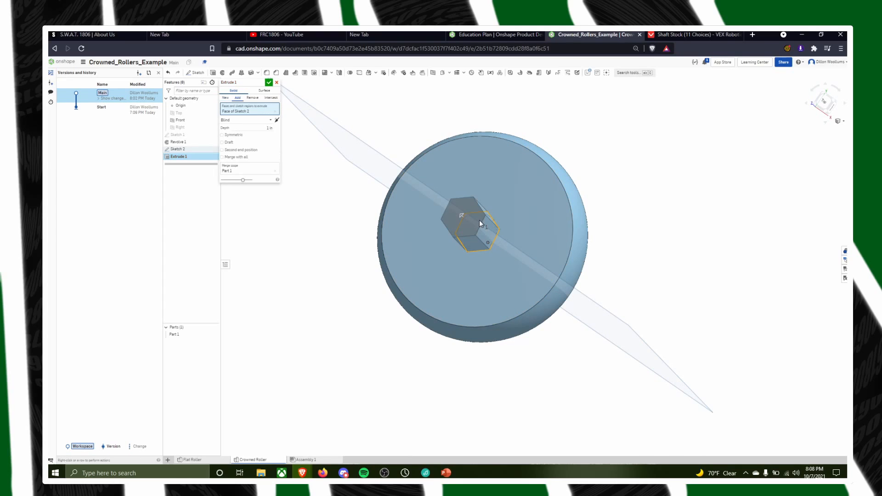
left_click(253, 98)
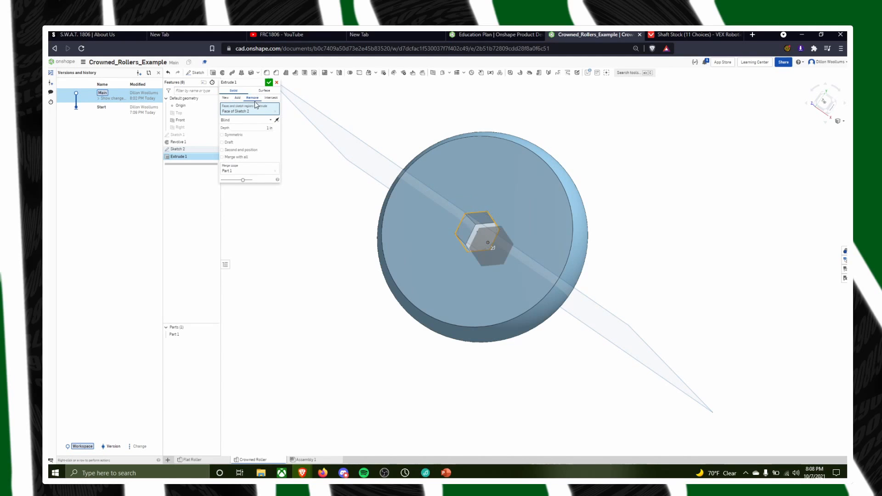
Check the hexagonal cut's direction and depth through the crowned roller, and accept the extrude
right_click_drag(647, 270, 443, 386)
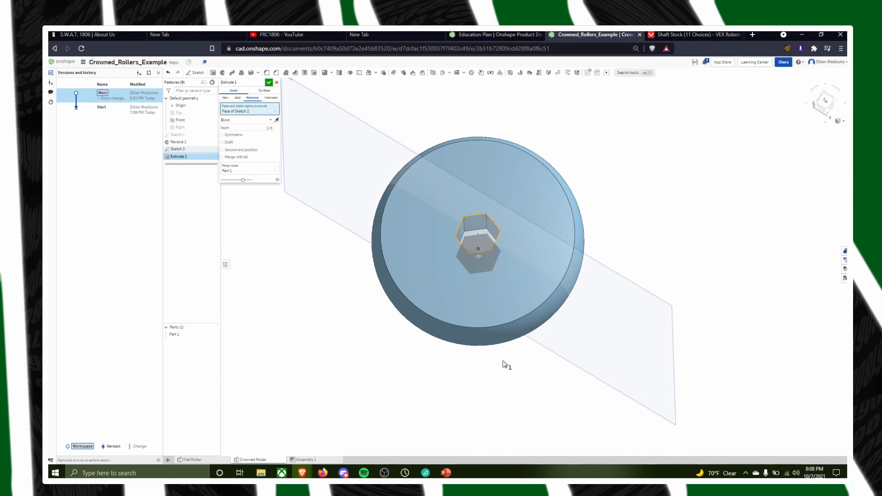
right_click_drag(504, 363, 507, 305)
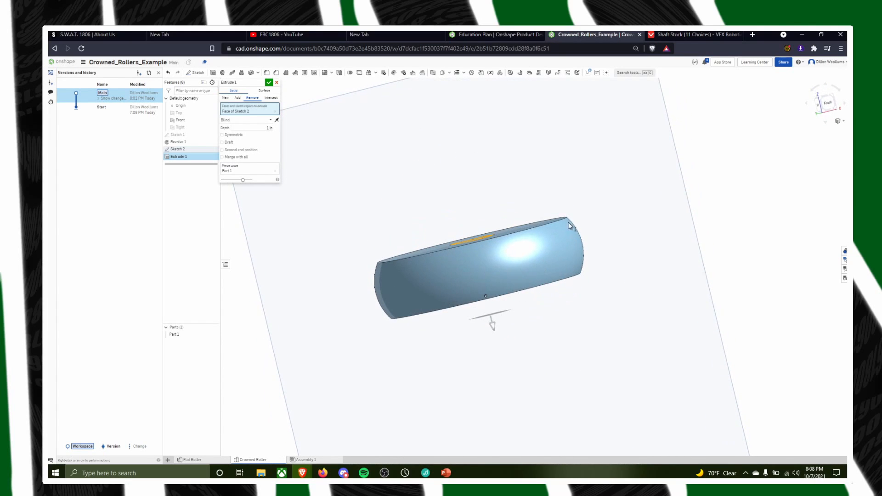
right_click_drag(535, 261, 569, 196)
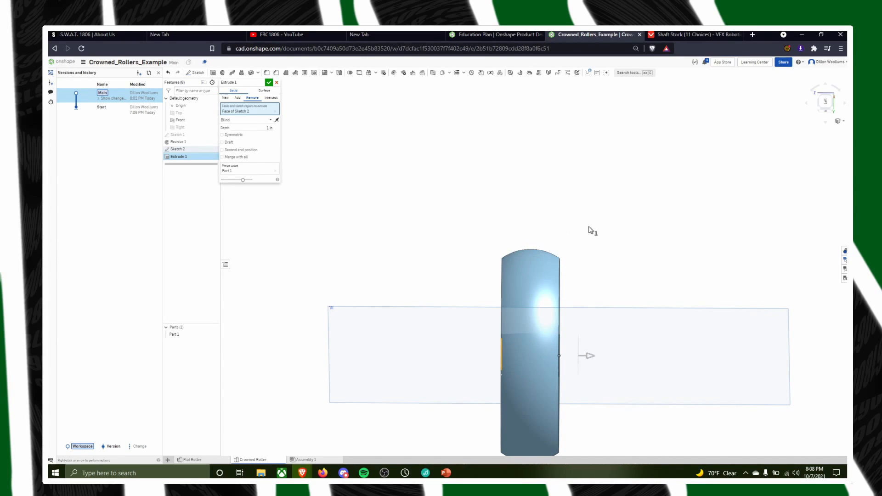
mouse_move(613, 276)
right_mouse_down()
mouse_move(650, 299)
mouse_move(674, 262)
mouse_move(681, 289)
mouse_move(644, 285)
mouse_move(675, 274)
mouse_move(416, 406)
mouse_move(467, 346)
mouse_move(450, 409)
right_mouse_up()
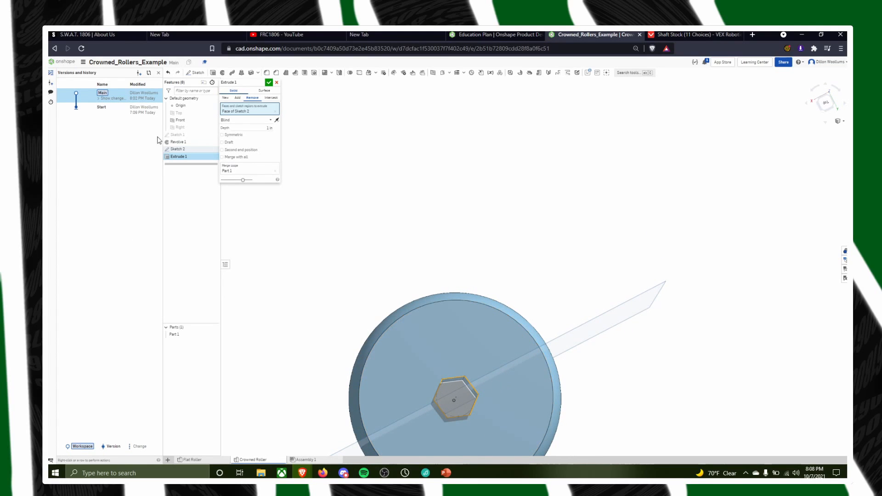
scroll(459, 425, "down", 2)
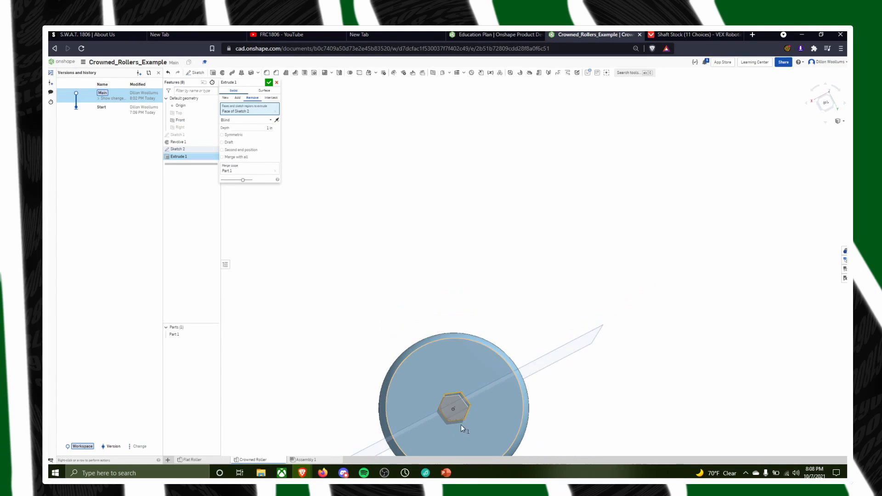
scroll(461, 423, "up", 3)
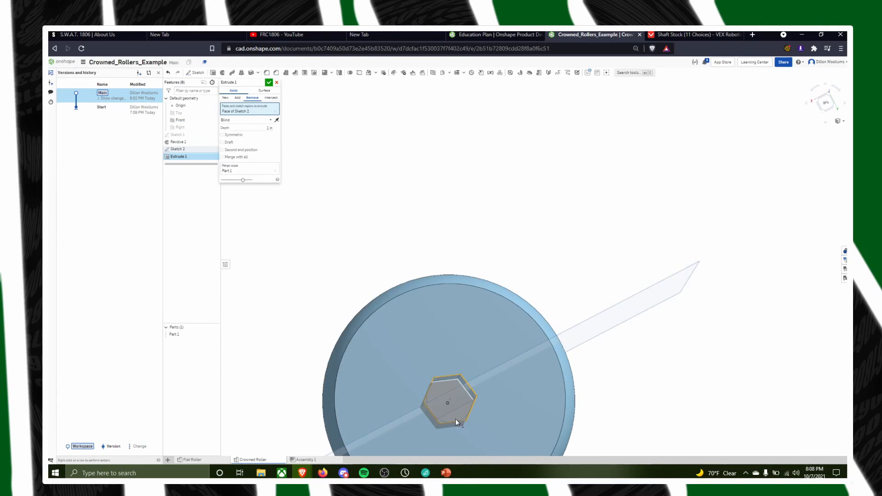
left_click(267, 83)
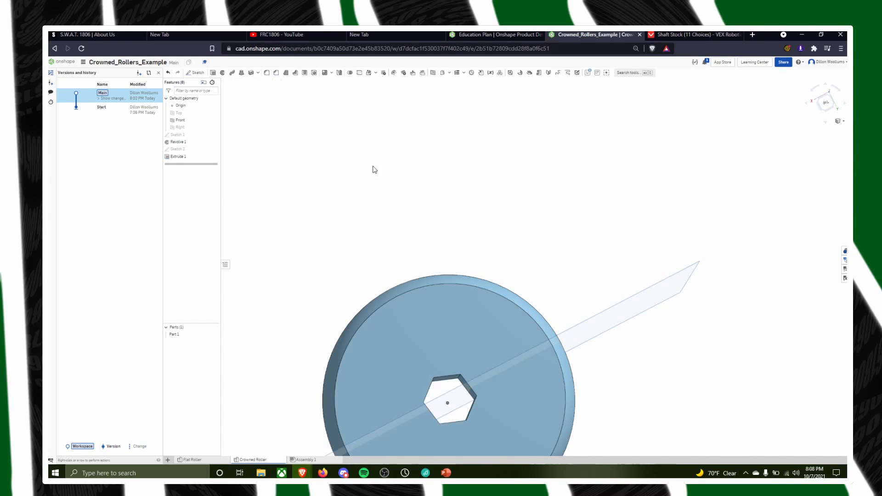
Reopen Sketch 2 of the crowned roller and set the hexagon's inscribed circle diameter to 0.507 in
scroll(475, 324, "down", 5)
right_click_drag(599, 396, 512, 366)
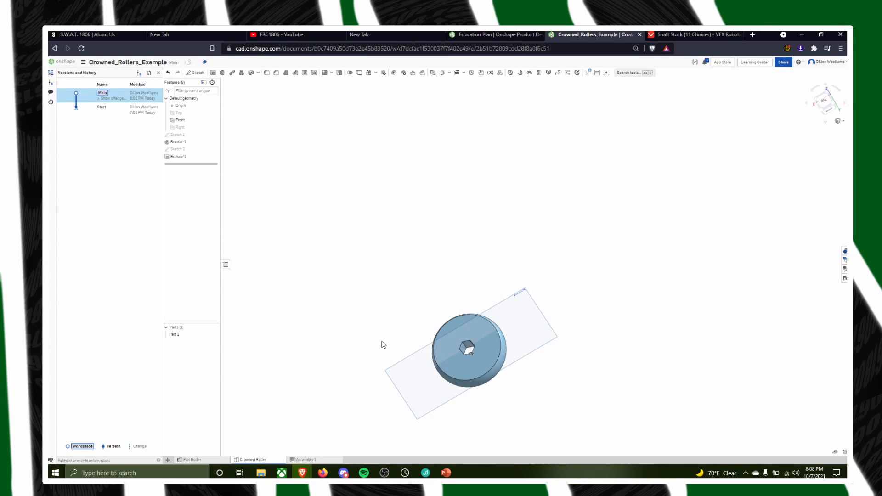
scroll(456, 357, "up", 5)
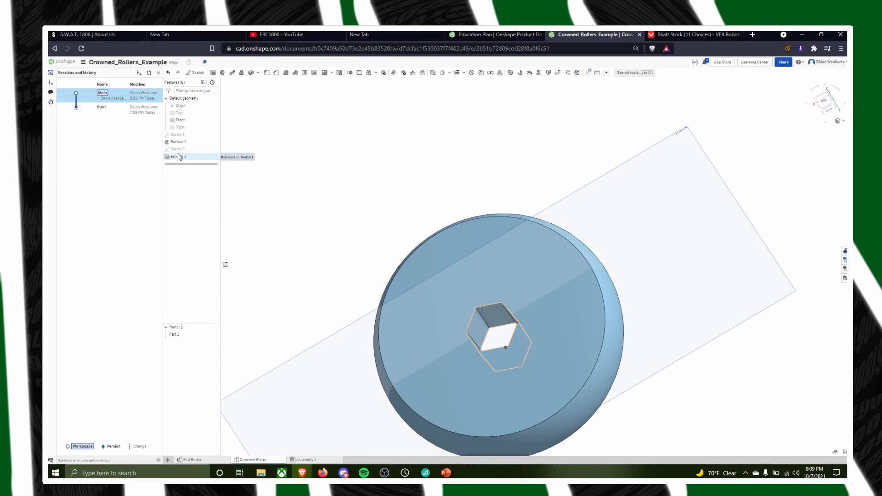
scroll(565, 347, "up", 4)
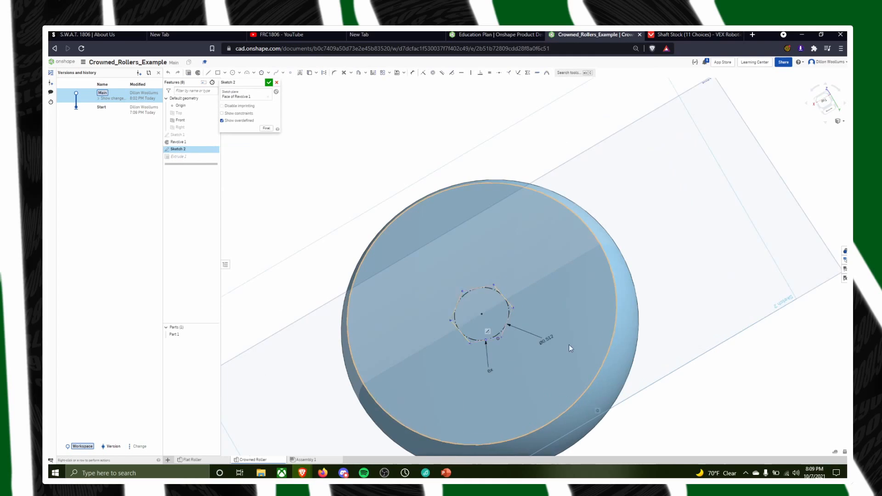
double_click(537, 338)
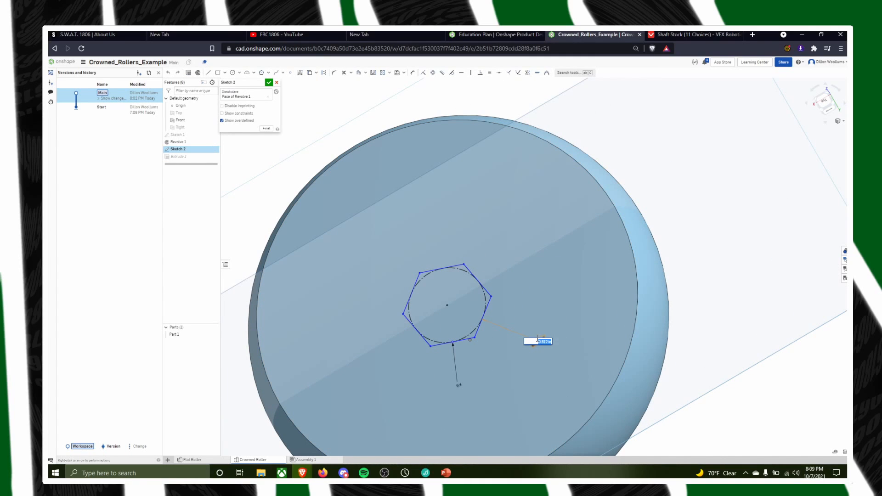
key("Left")
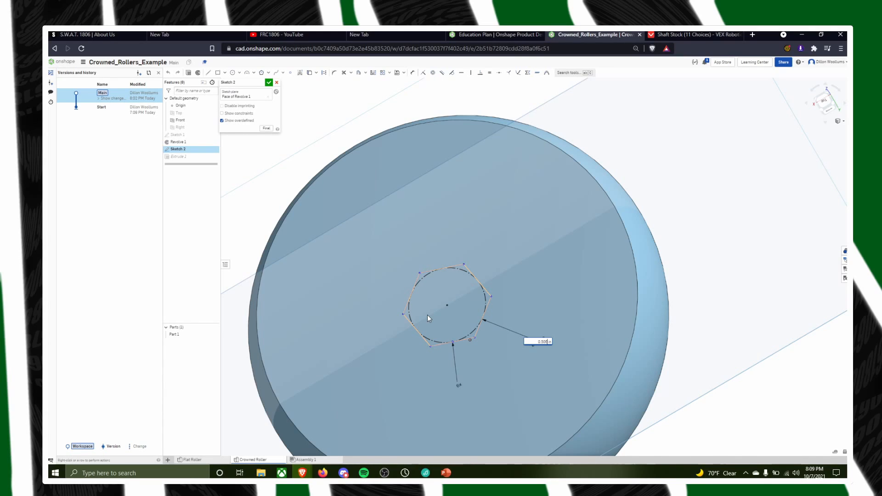
key("BackSpace")
type("7")
key("Return")
Open Sketch 1 in the Flat Roller studio and edit the diameter dimension of the hexagon's inscribed circle
left_click(192, 460)
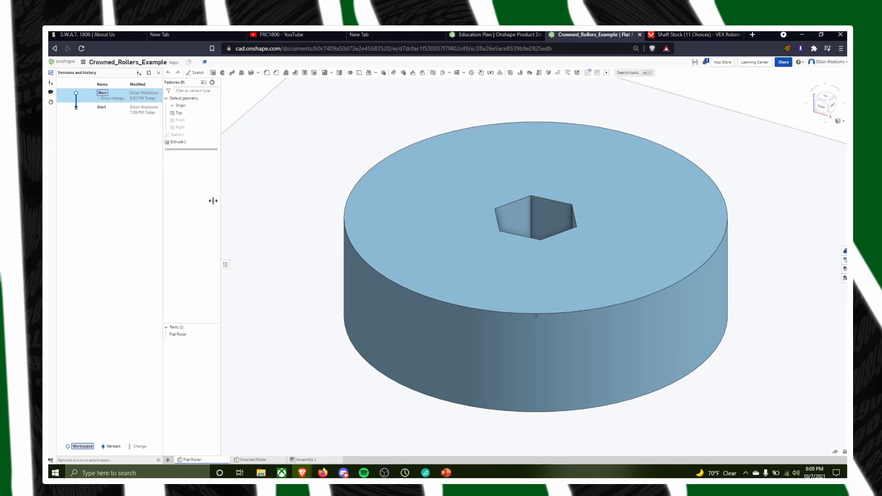
double_click(178, 134)
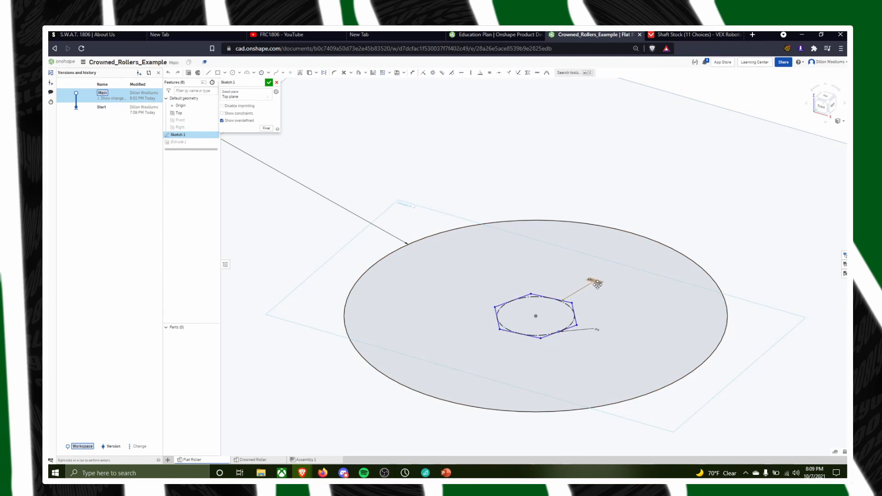
double_click(597, 284)
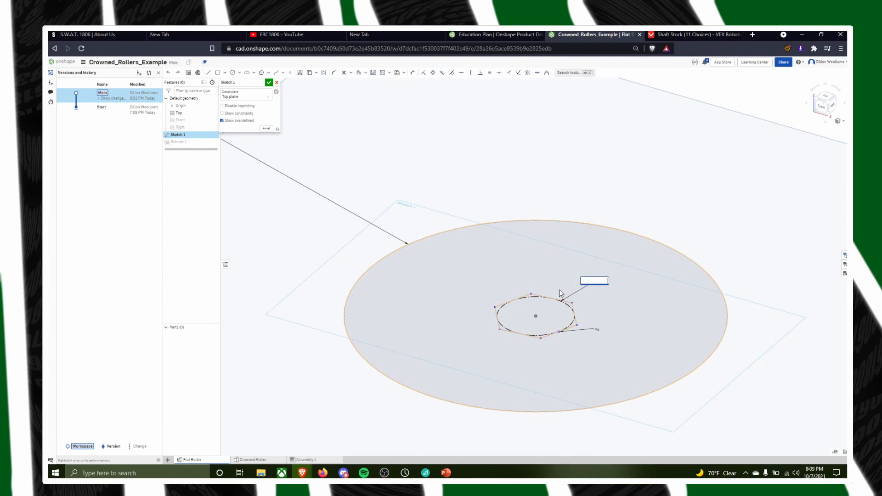
key("Return")
Return to the Crowned Roller studio, accept Sketch 2, and inspect the hexagonal bore
left_click(253, 460)
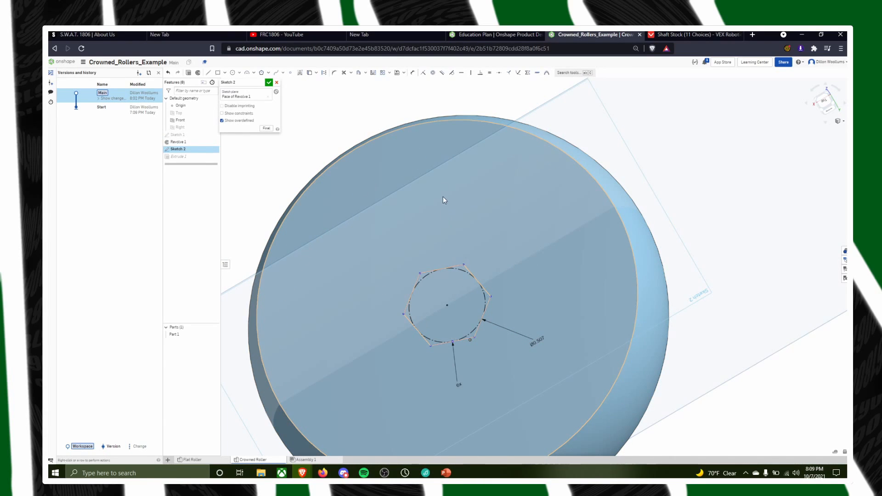
scroll(447, 188, "down", 2)
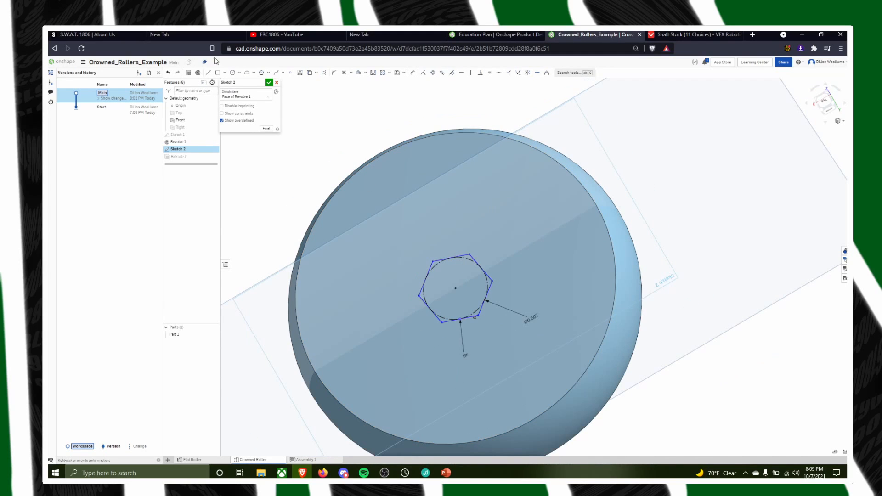
left_click(270, 83)
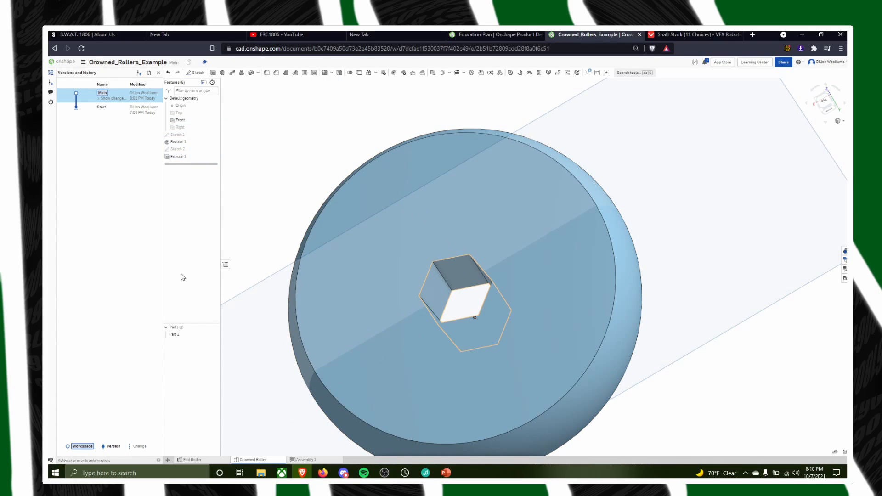
scroll(402, 305, "up", 5)
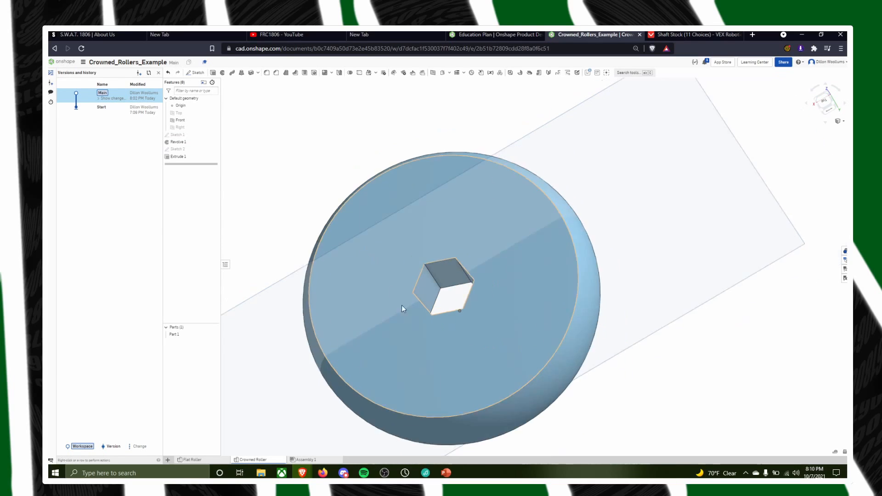
mouse_move(524, 334)
right_mouse_down()
mouse_move(516, 380)
mouse_move(523, 326)
right_mouse_up()
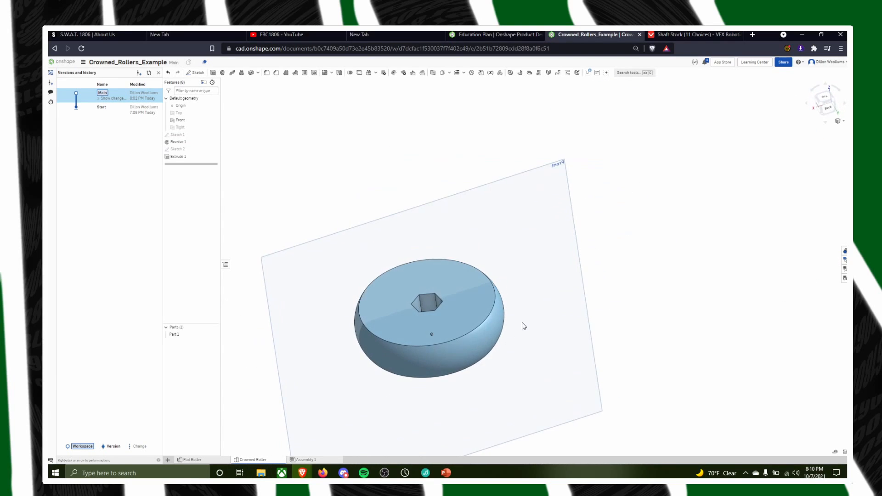
Assign PETG from the Onshape Material Library to the crowned roller part
right_click(187, 341)
left_click(206, 358)
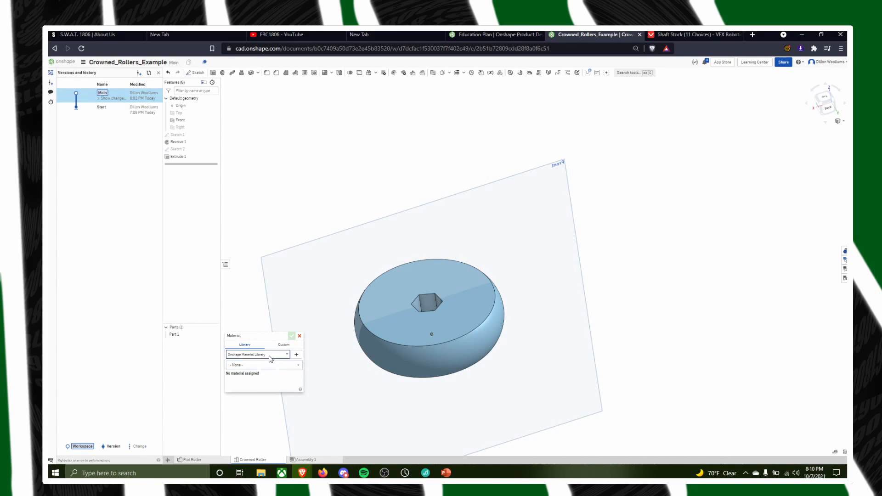
left_click(258, 365)
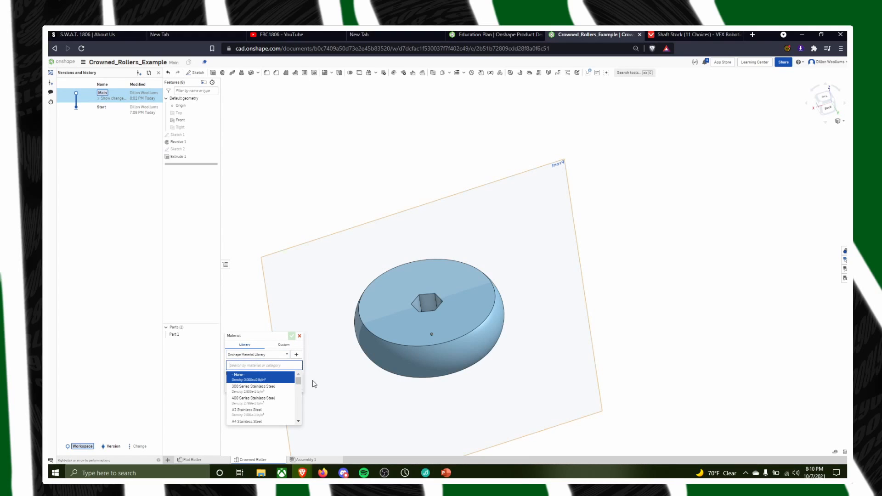
type("PETG")
key("Return")
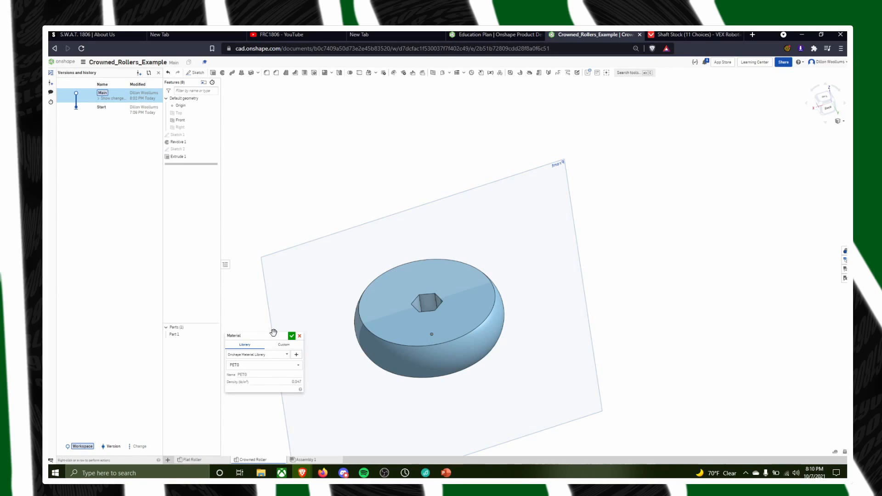
left_click(291, 336)
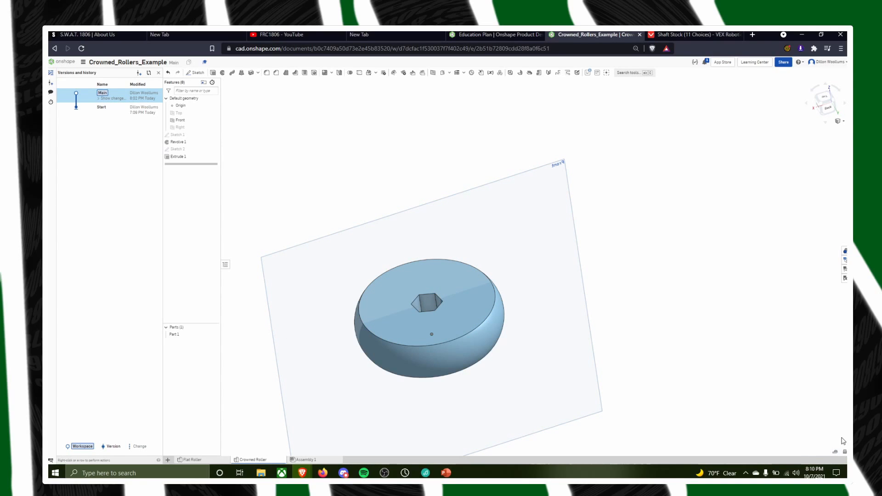
Check the crowned roller's mass properties and return to the Fall 2021 Rollers folder
left_click(844, 453)
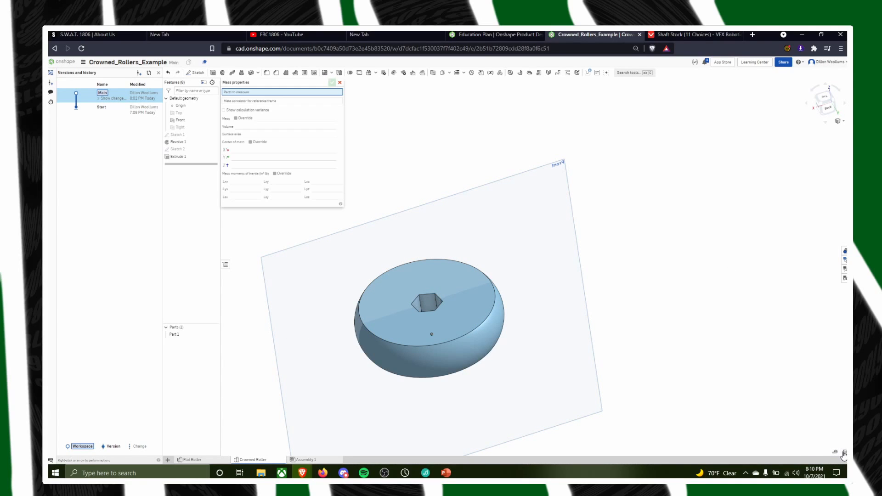
left_click(430, 310)
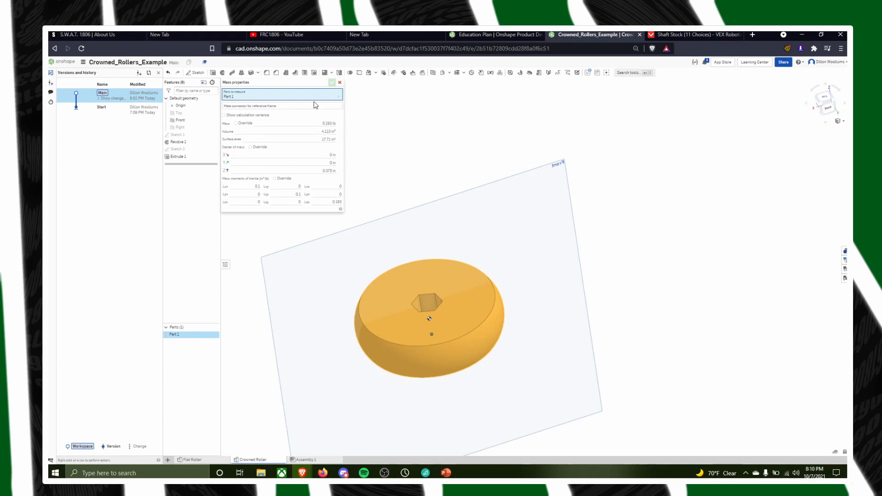
left_click(339, 82)
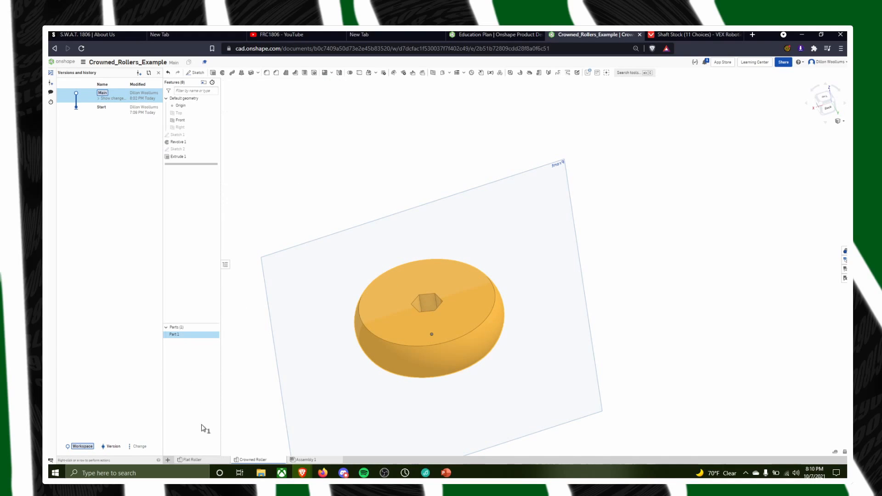
left_click(59, 62)
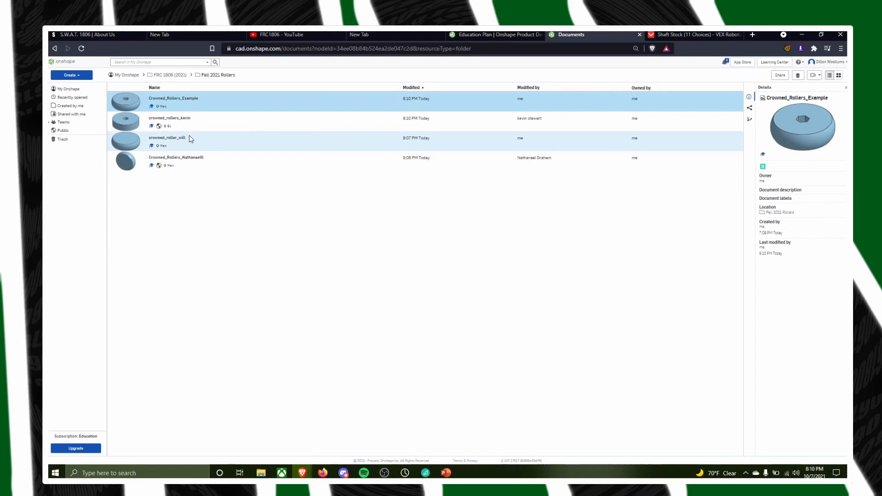
Open the student's crowned roller document listed third in the folder and open its Sketch 2 for editing
double_click(182, 141)
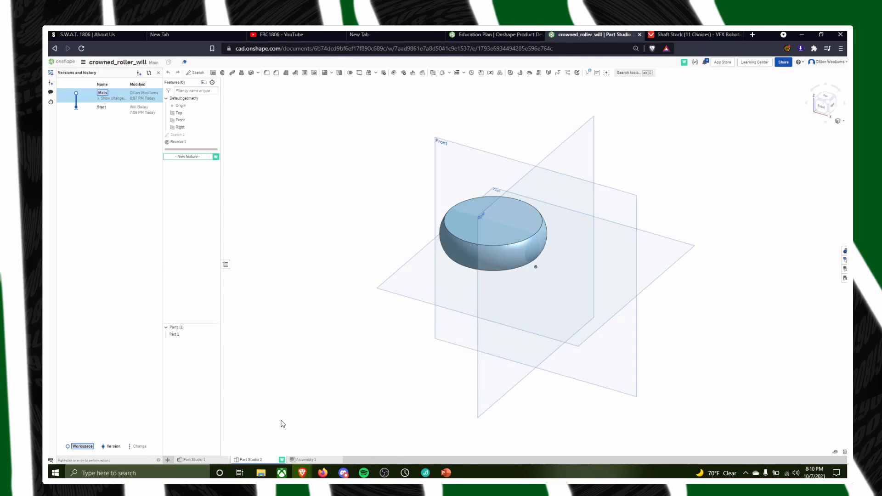
right_click_drag(311, 215, 330, 250)
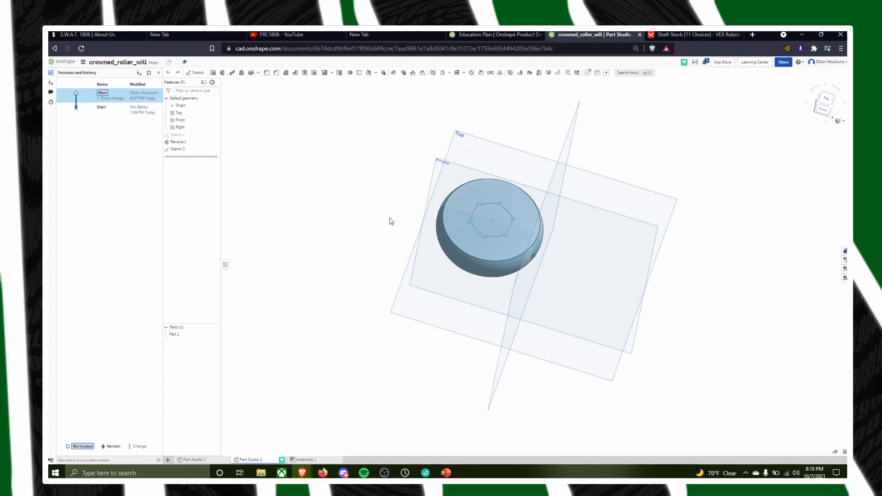
scroll(505, 227, "up", 3)
double_click(178, 149)
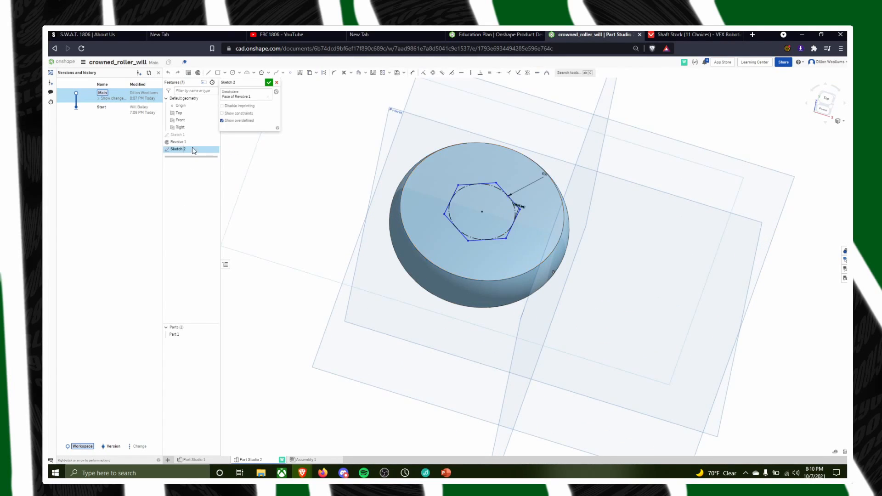
Delete the linear dimension attached to the hexagon's inscribed circle beside the hexagon's right corner
scroll(564, 212, "up", 3)
scroll(551, 202, "up", 3)
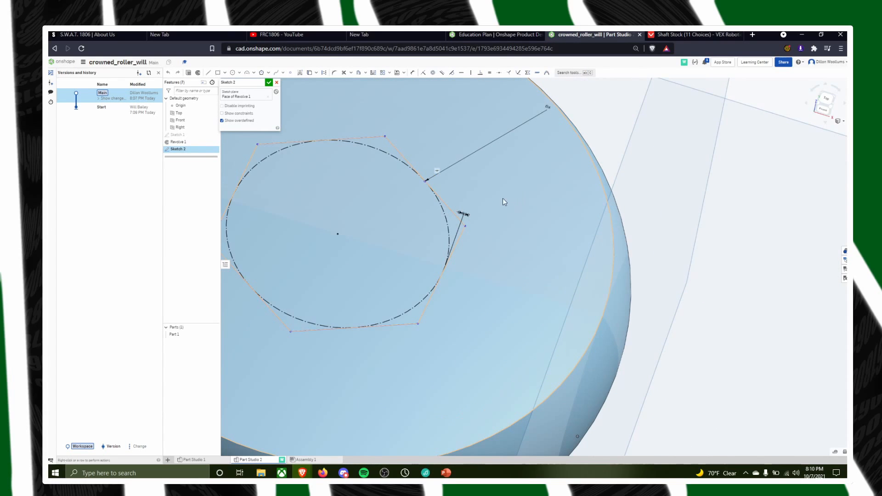
scroll(469, 257, "up", 5)
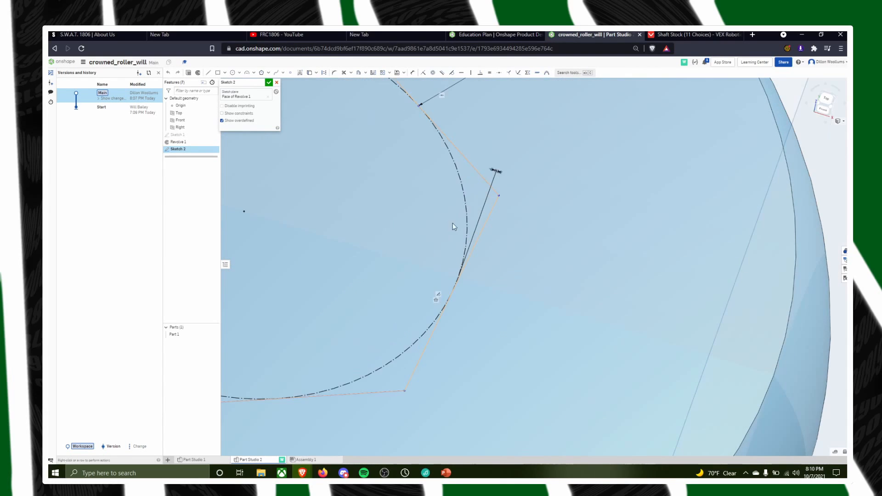
scroll(466, 221, "up", 2)
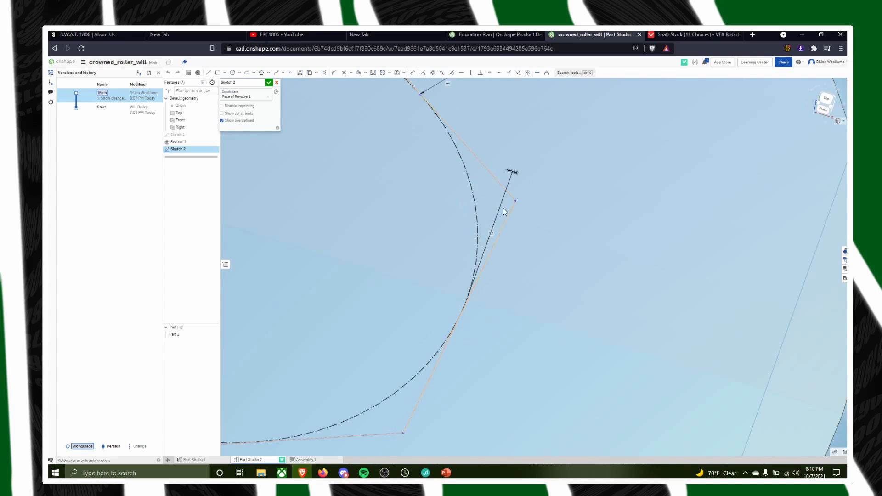
left_click(512, 173)
scroll(598, 266, "down", 8)
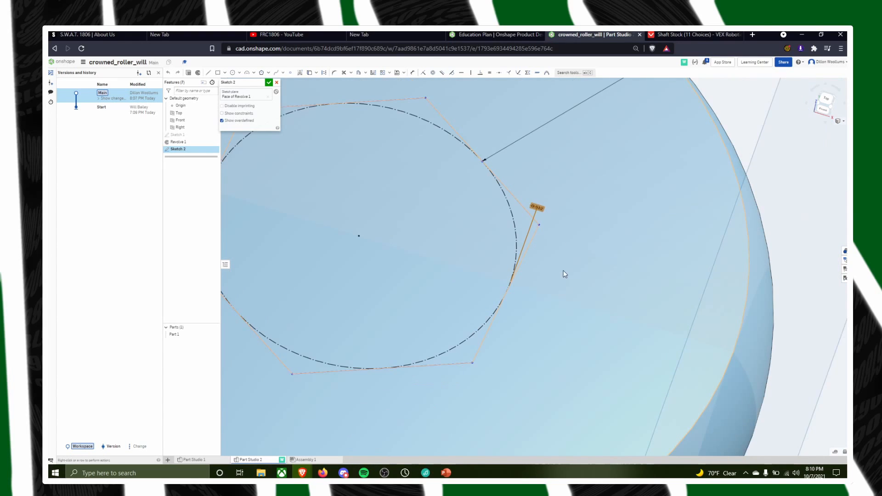
scroll(543, 255, "up", 7)
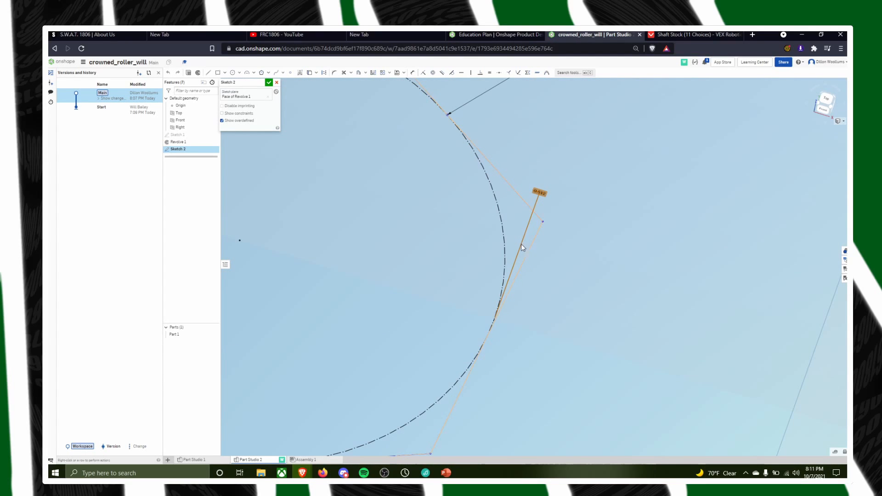
double_click(539, 192)
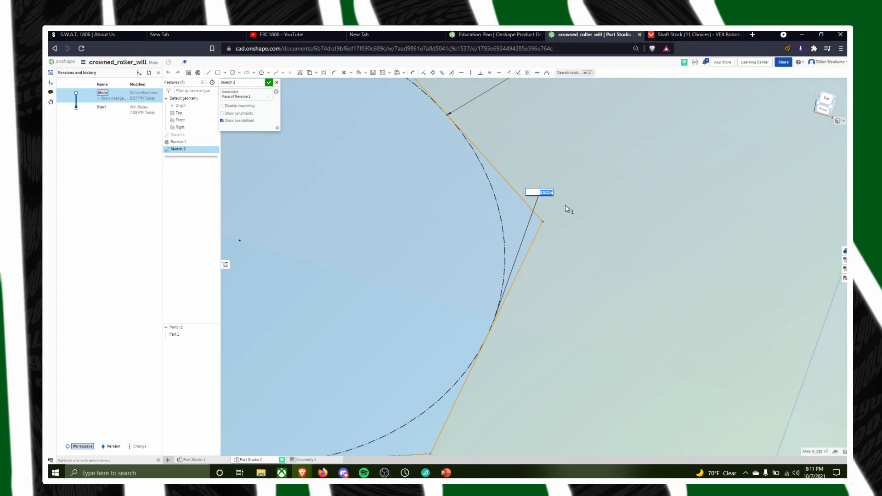
key("Return")
left_click(541, 194)
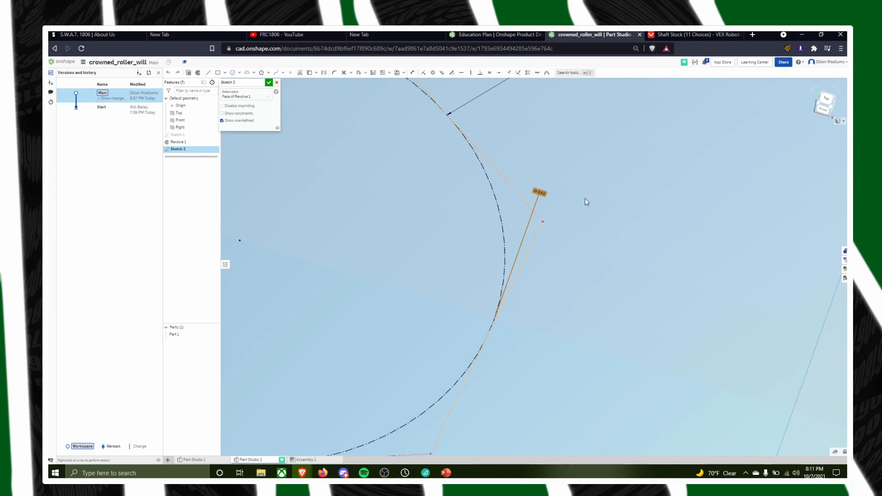
key("Delete")
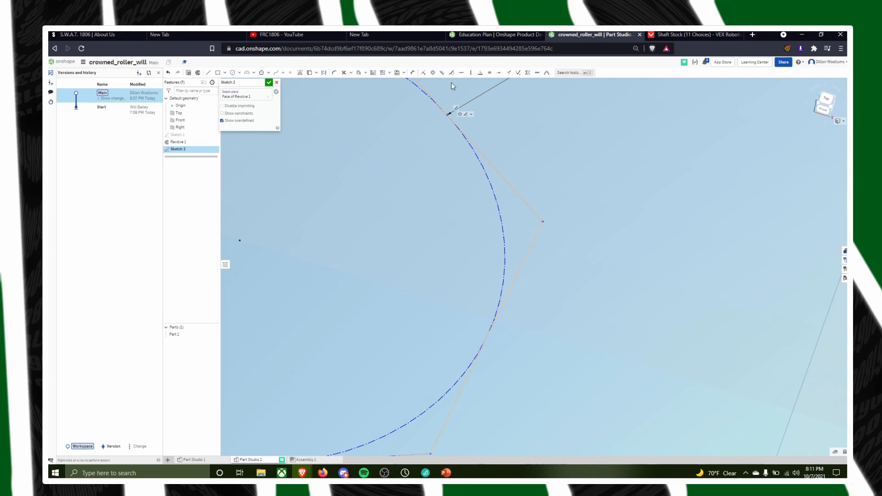
Try to dimension the diameter of the hexagon's inscribed circle
left_click(499, 195)
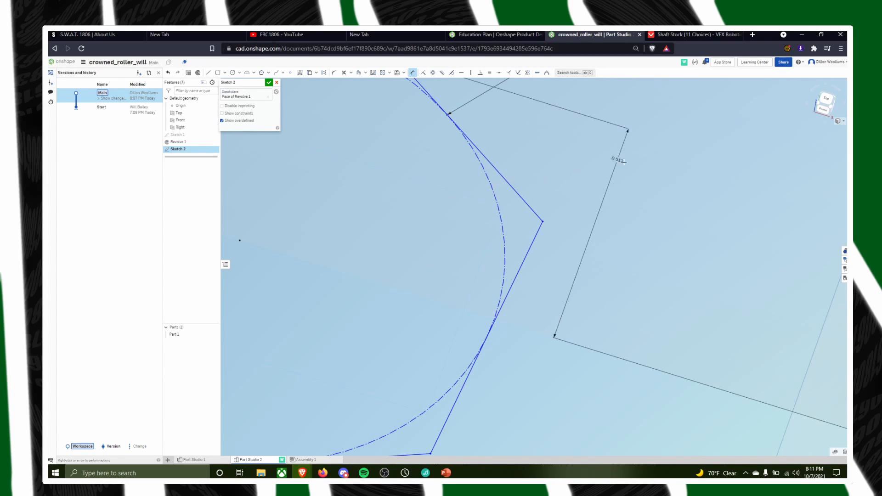
key("Escape")
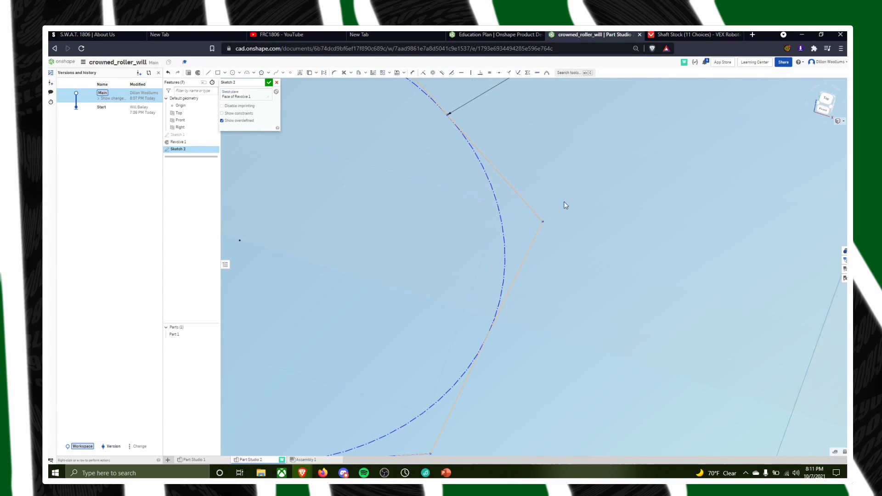
scroll(565, 153, "down", 2)
left_click(412, 73)
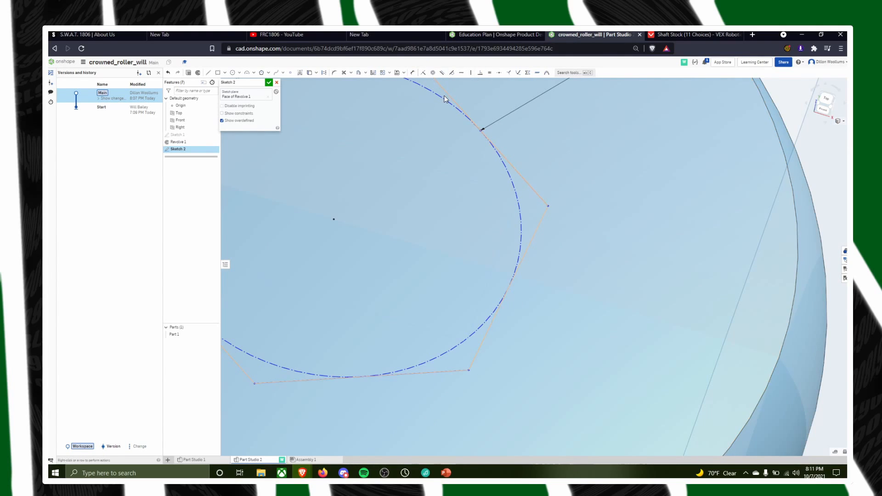
left_click(515, 191)
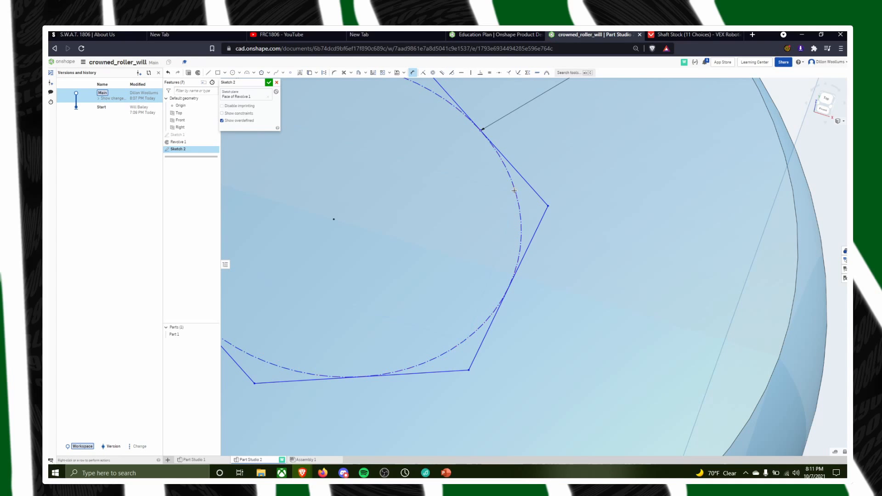
left_click(589, 157)
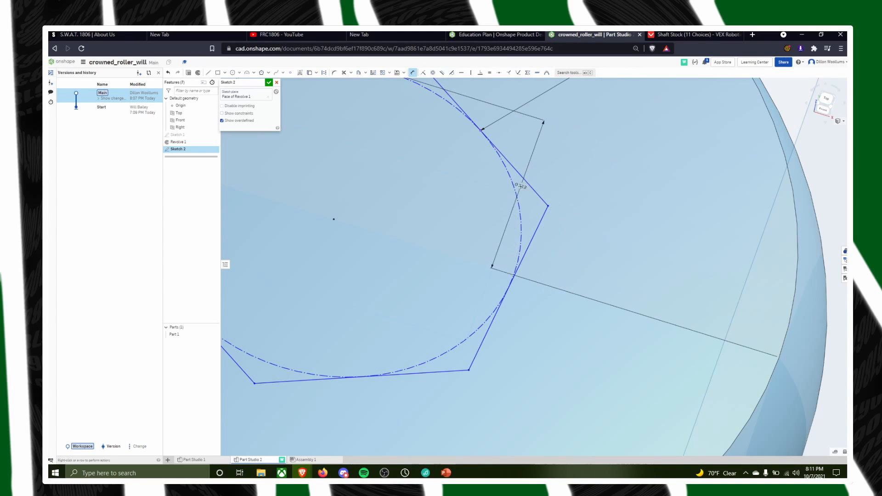
key("Escape")
scroll(529, 195, "down", 5)
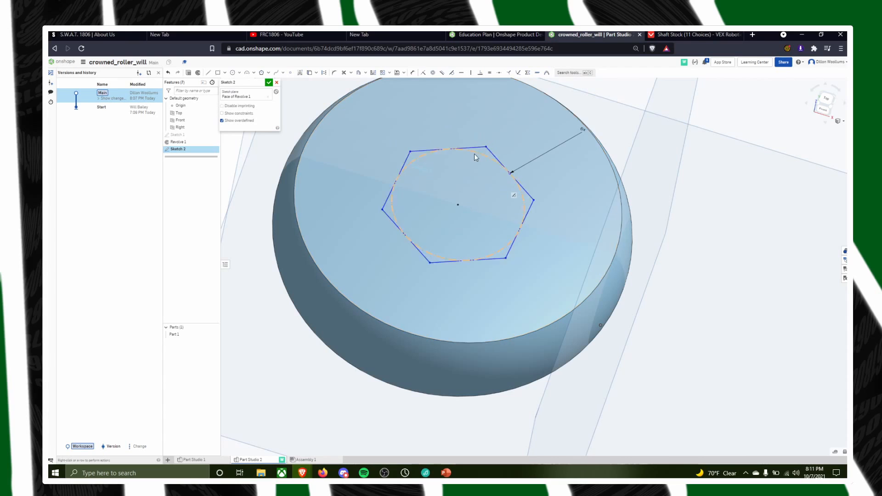
scroll(481, 156, "up", 3)
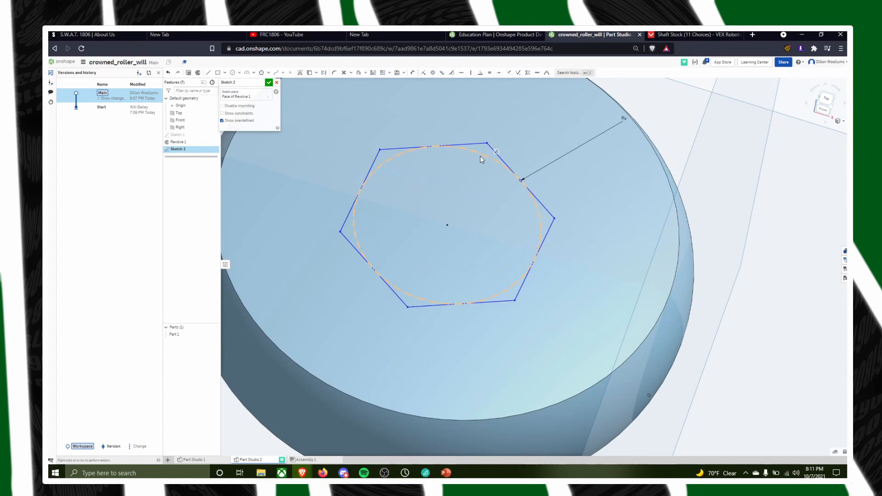
Try dimensioning the inscribed circle again, placing the dimension just outside the hexagon's right corner
left_click(412, 73)
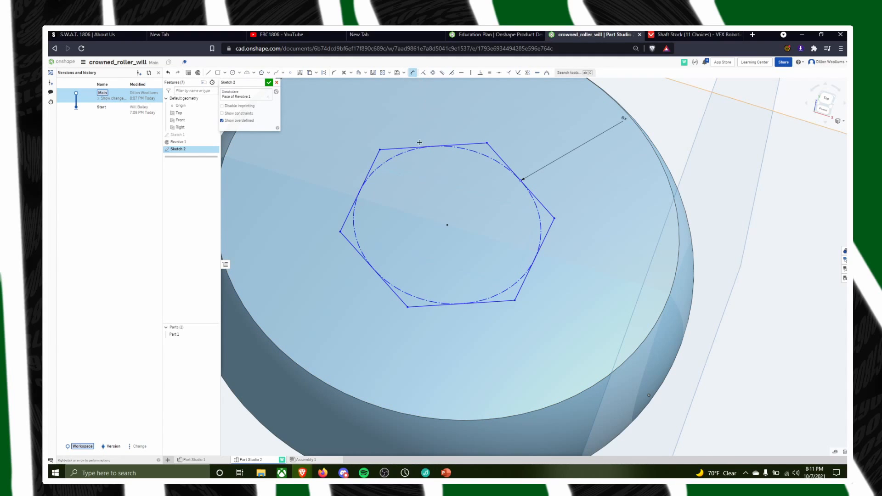
left_click(408, 152)
left_click(409, 152)
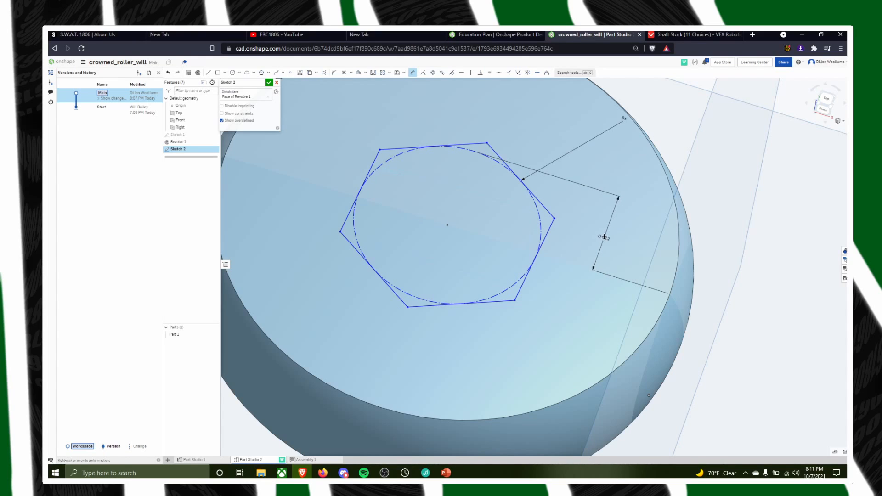
left_click(575, 213)
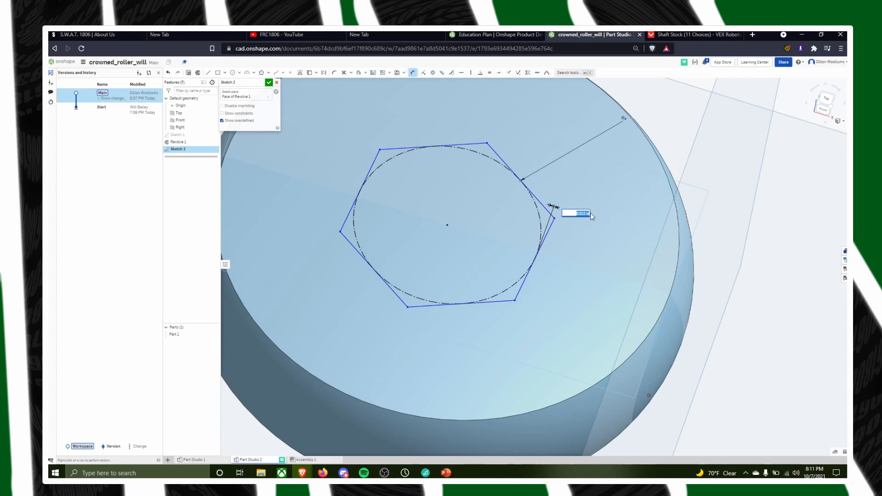
key("Escape")
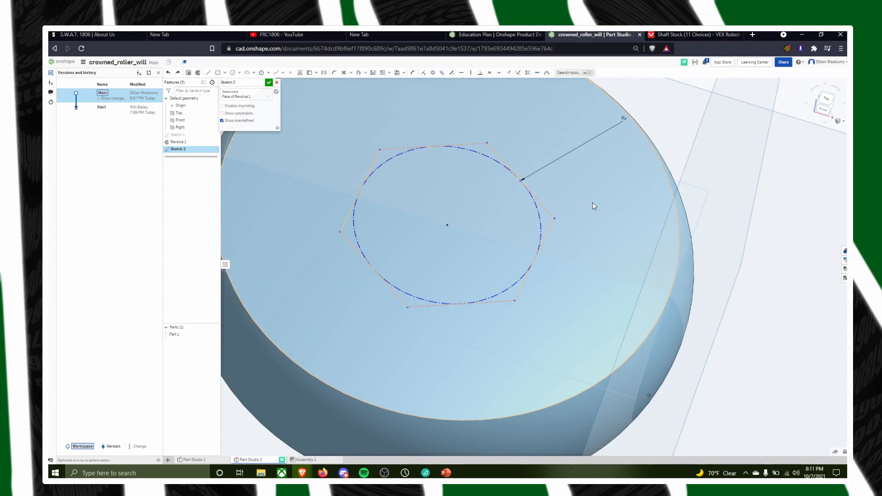
Check the constraints on the inscribed circle and try a diameter dimension above the hexagon's upper edge
scroll(505, 198, "up", 4)
scroll(480, 169, "down", 4)
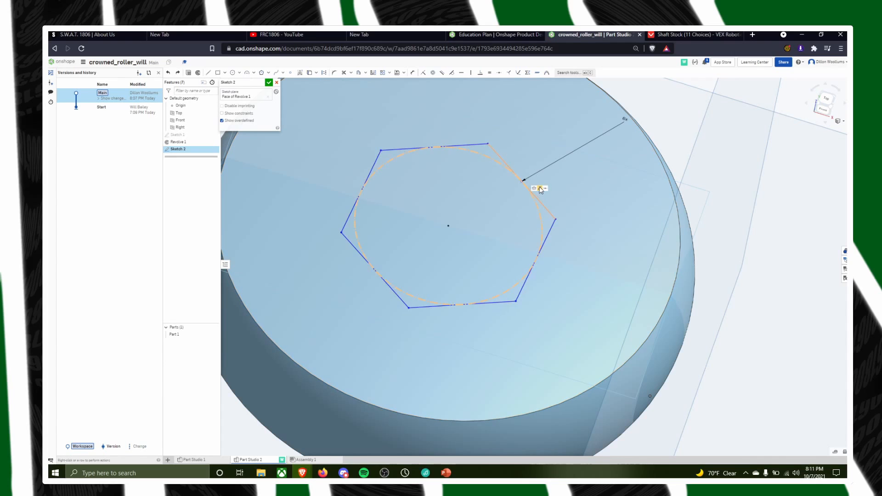
left_click(461, 149)
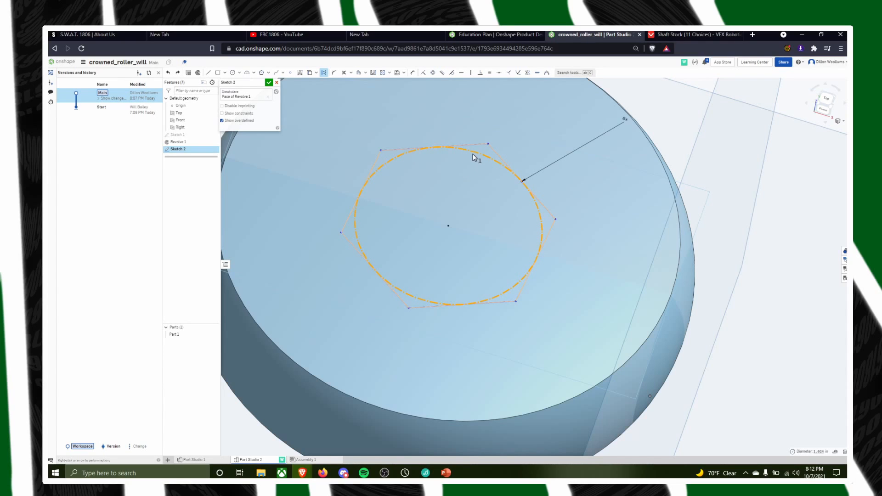
left_click(463, 153)
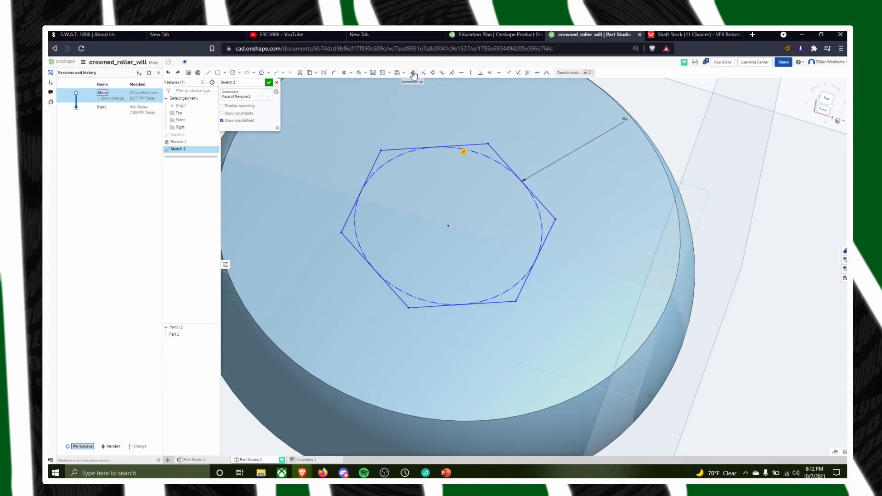
left_click(413, 74)
left_click(467, 148)
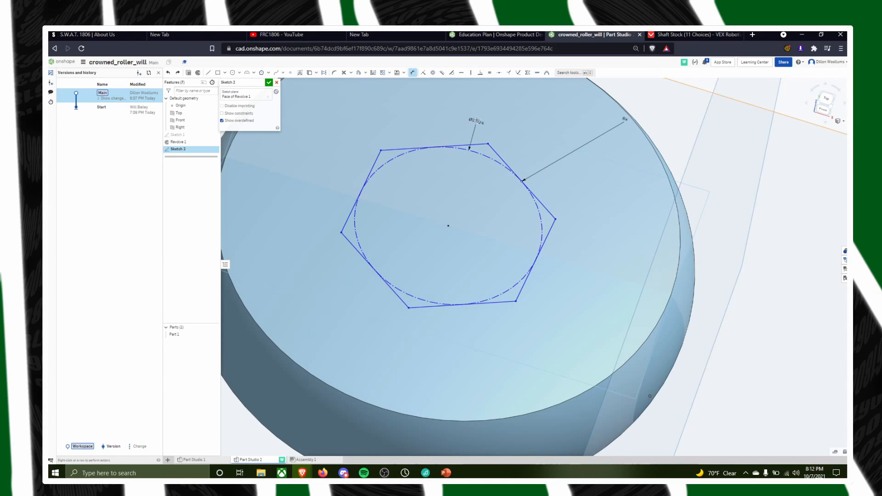
key("Escape")
Try once more to dimension the inscribed circle, picking it near the hexagon's upper-left corner
scroll(478, 179, "up", 2)
scroll(472, 197, "down", 3)
scroll(447, 270, "up", 3)
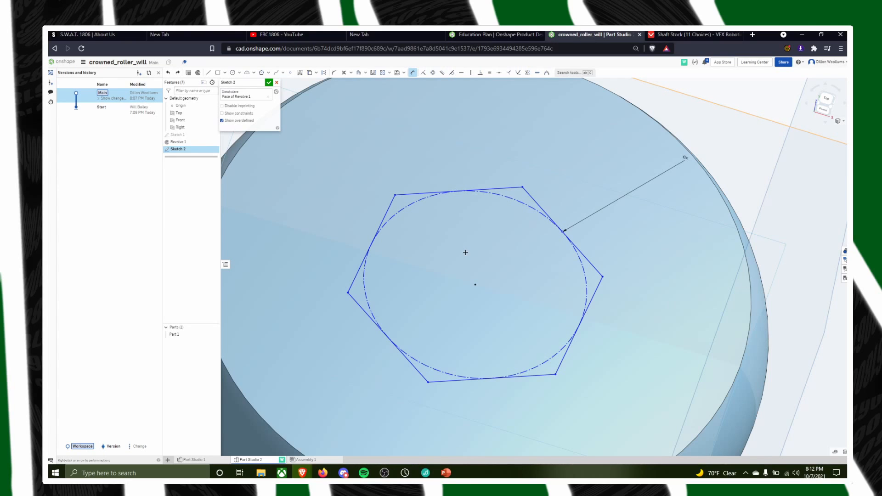
key("d")
left_click(438, 194)
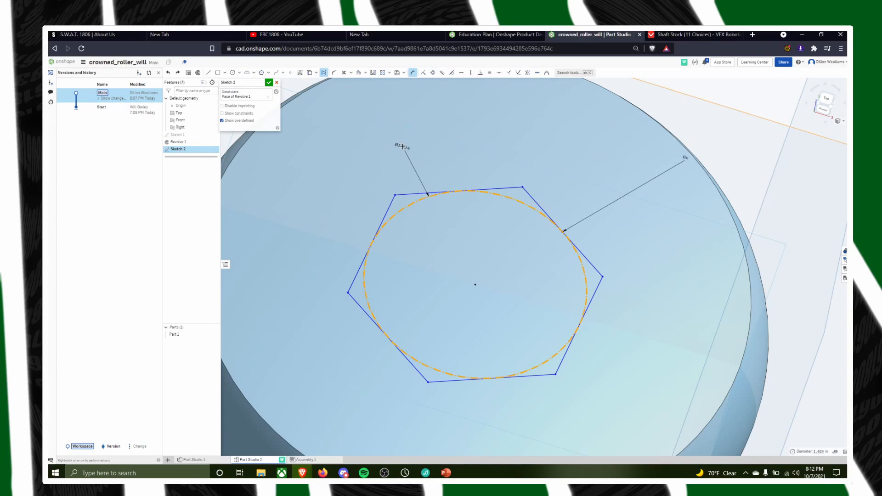
left_click_drag(383, 168, 480, 159)
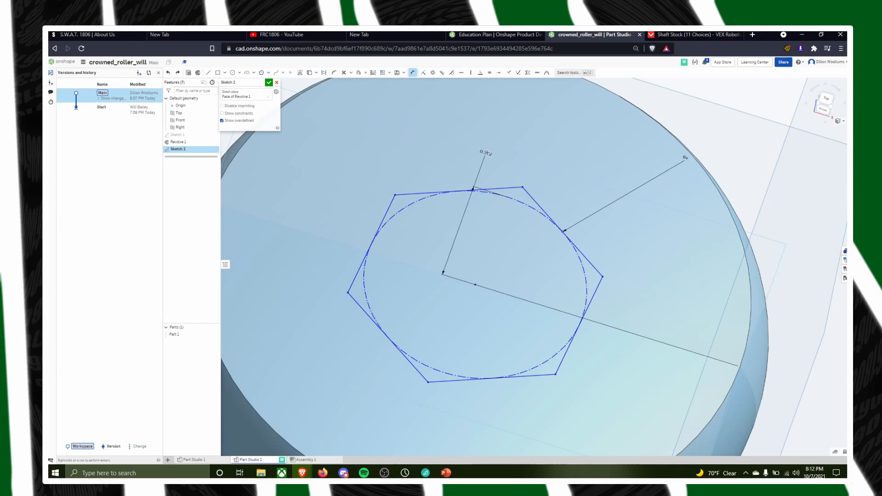
key("Escape")
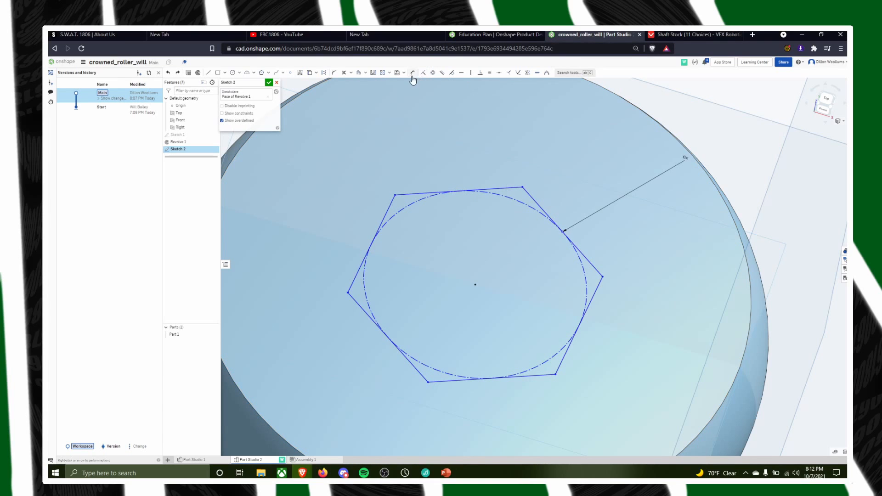
Delete the hexagon's inscribed circle together with the other selected sketch entity, and undo the deletion
right_click(435, 195)
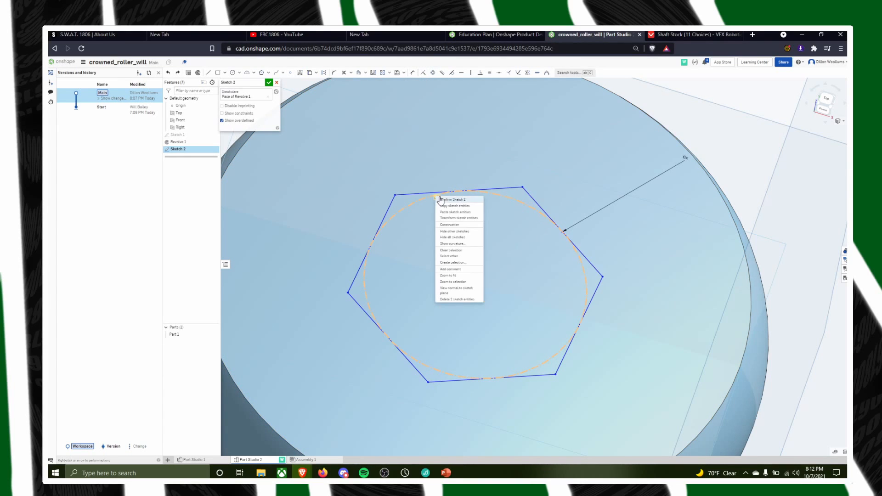
left_click(459, 299)
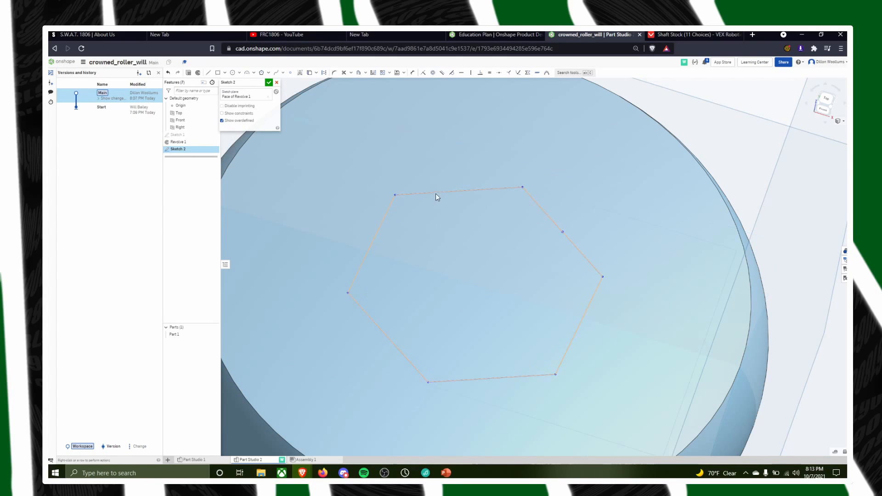
key("ctrl+z")
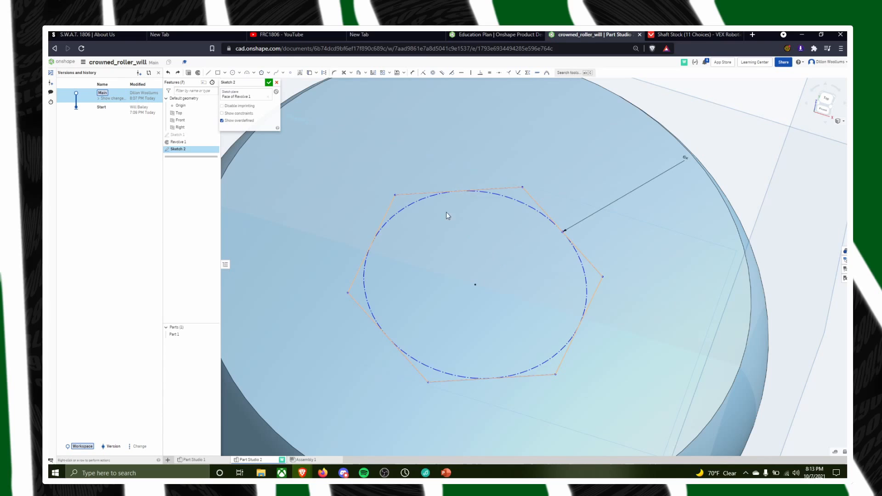
Delete the selected constraint beside the hexagon's inscribed circle, near the hexagon's upper-left corner
right_click(426, 199)
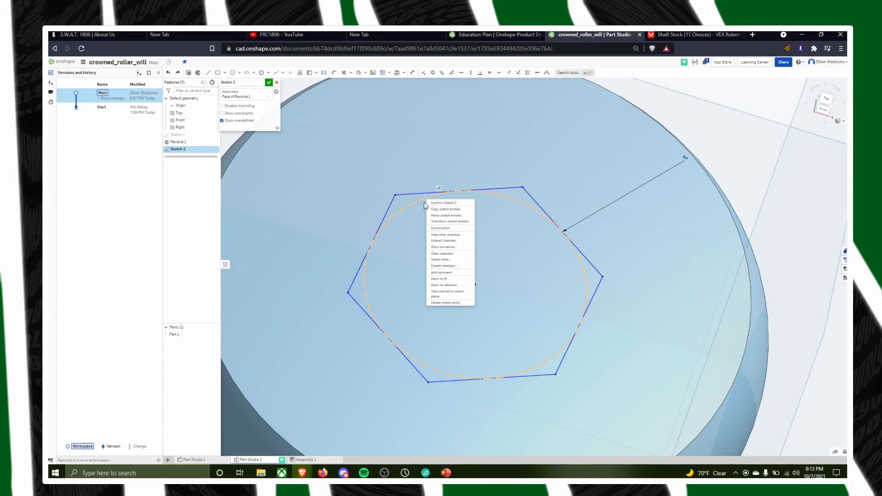
scroll(412, 244, "up", 5)
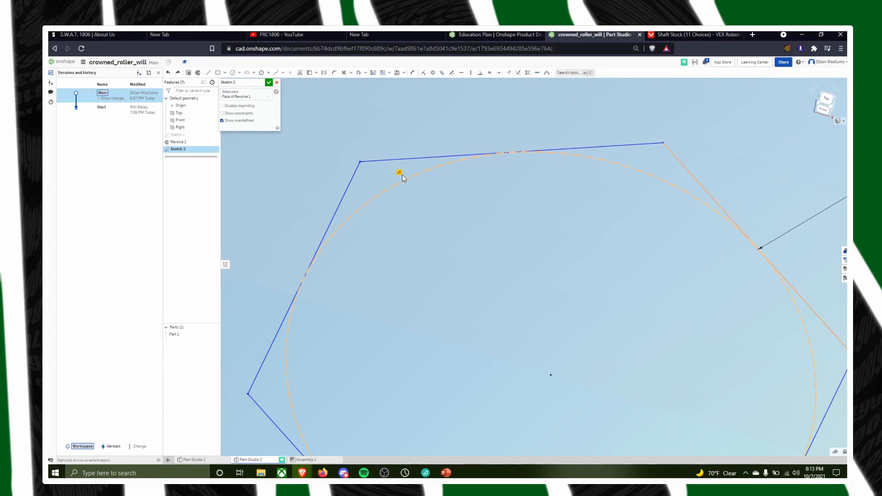
right_click(399, 174)
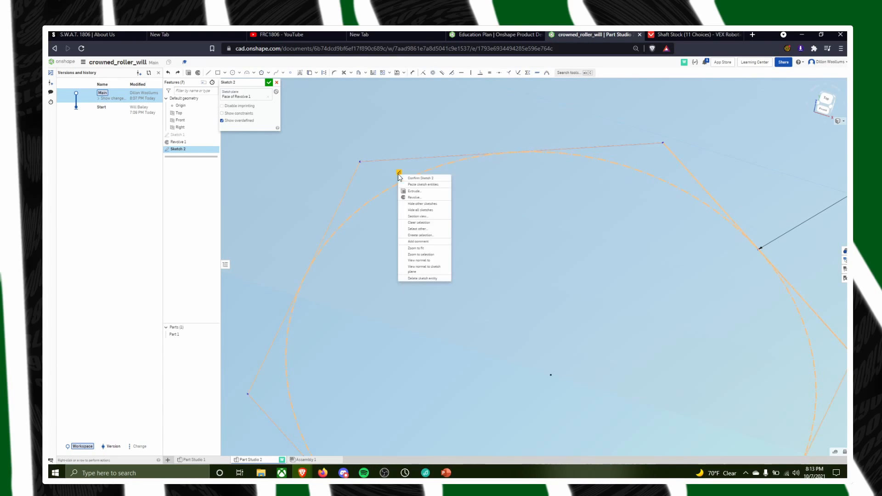
left_click(419, 279)
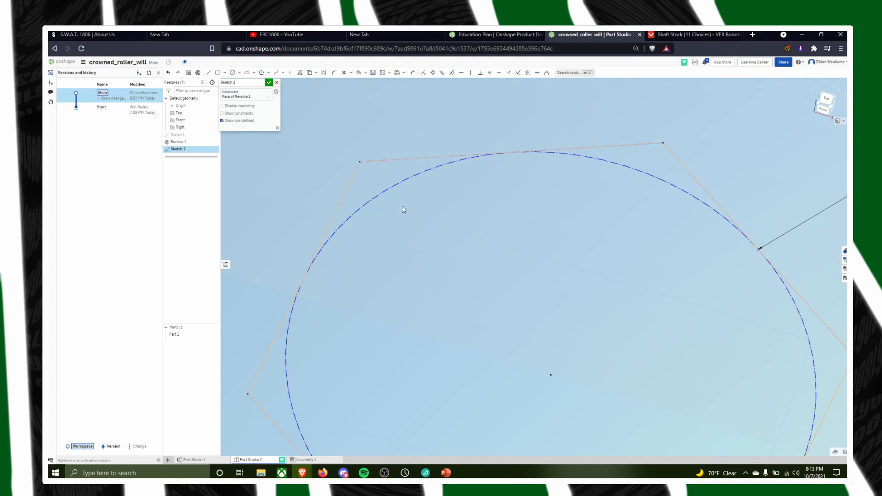
scroll(400, 110, "down", 3)
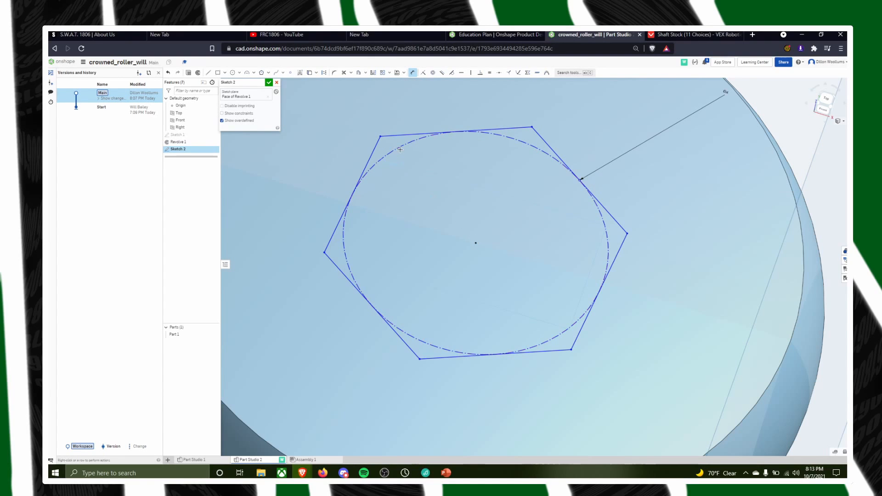
Try dimensioning the inscribed circle from its upper-left arc and again from its uppermost point
left_click(398, 145)
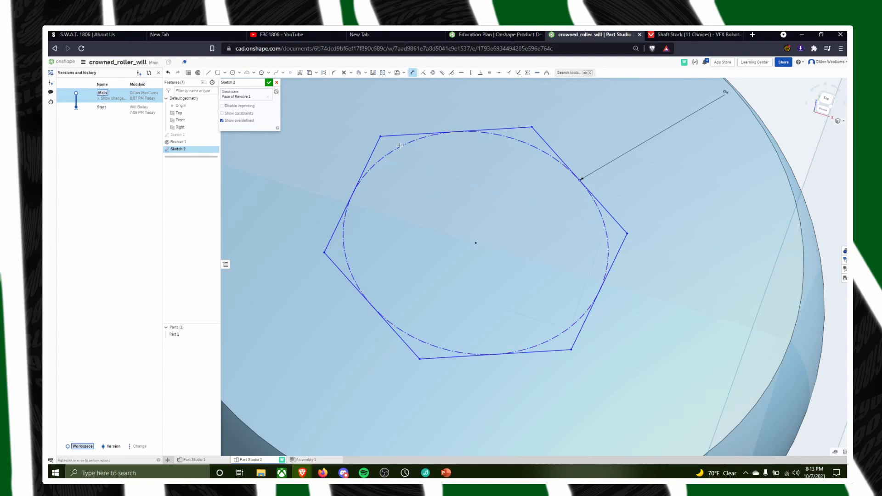
left_click(368, 108)
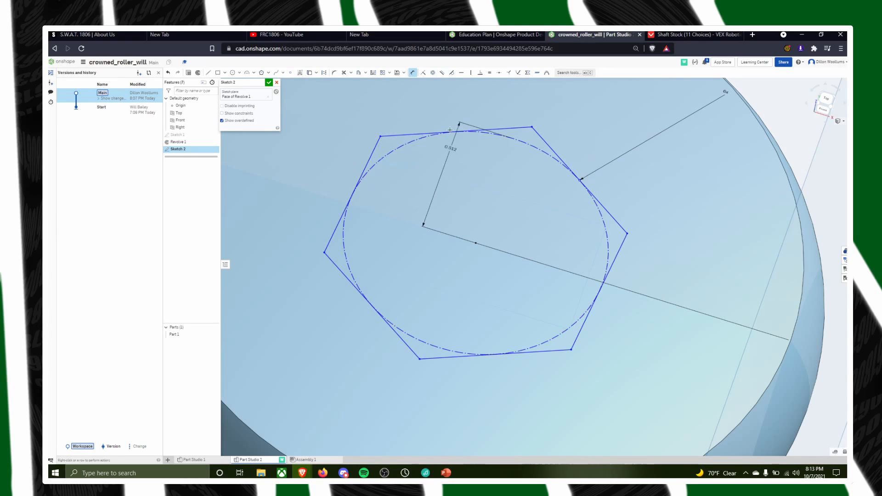
key("Escape")
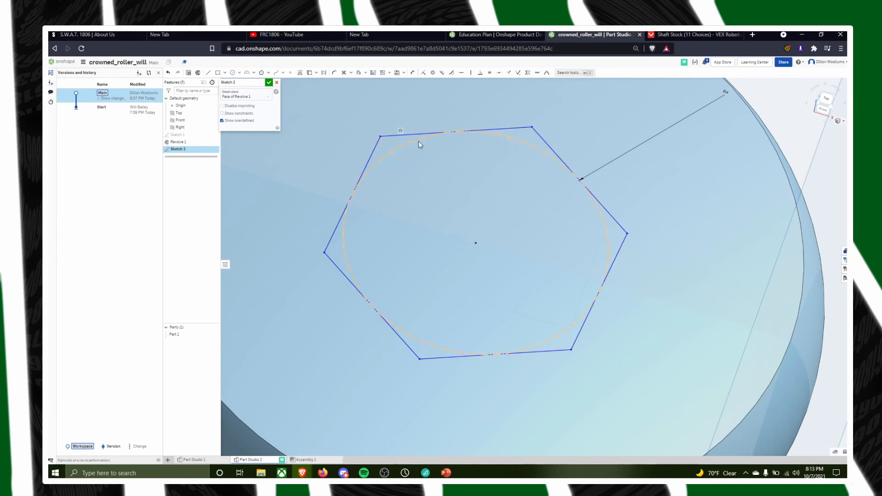
scroll(456, 133, "up", 3)
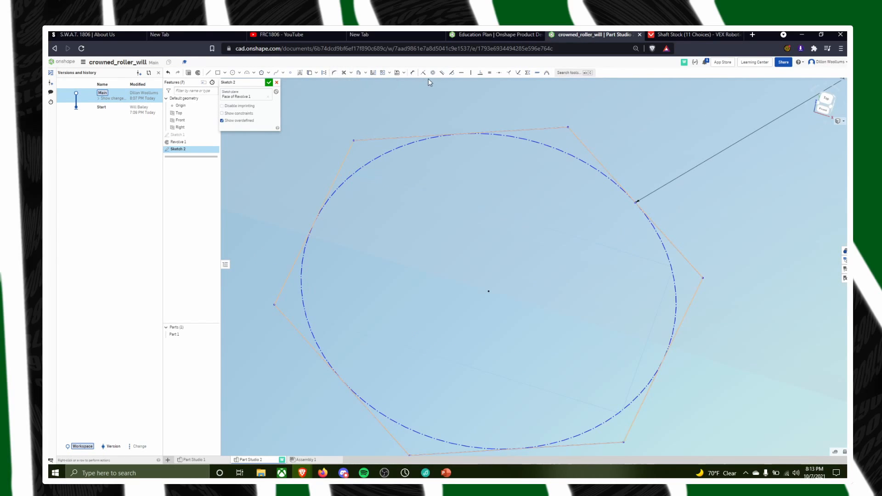
left_click(413, 72)
left_click(472, 134)
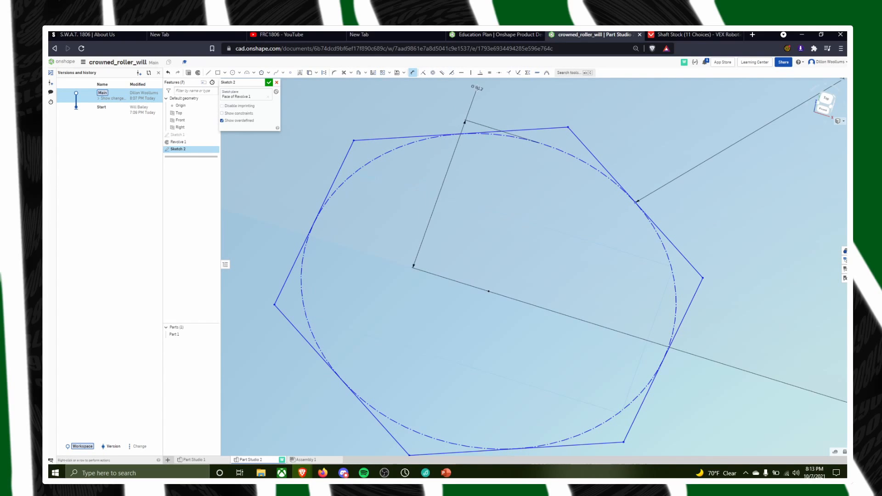
key("Escape")
Examine the hexagon, its inscribed circle and the roller face from several angles and normal to the sketch plane
scroll(460, 184, "down", 8)
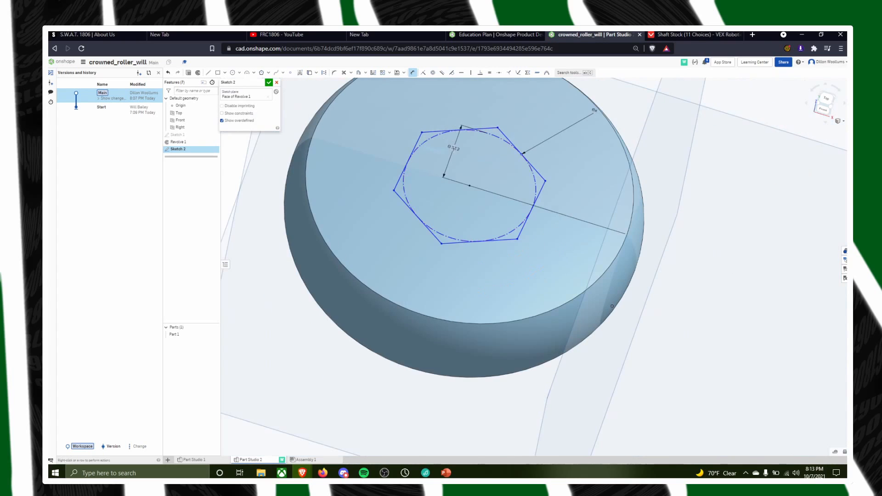
middle_click_drag(484, 202, 465, 293)
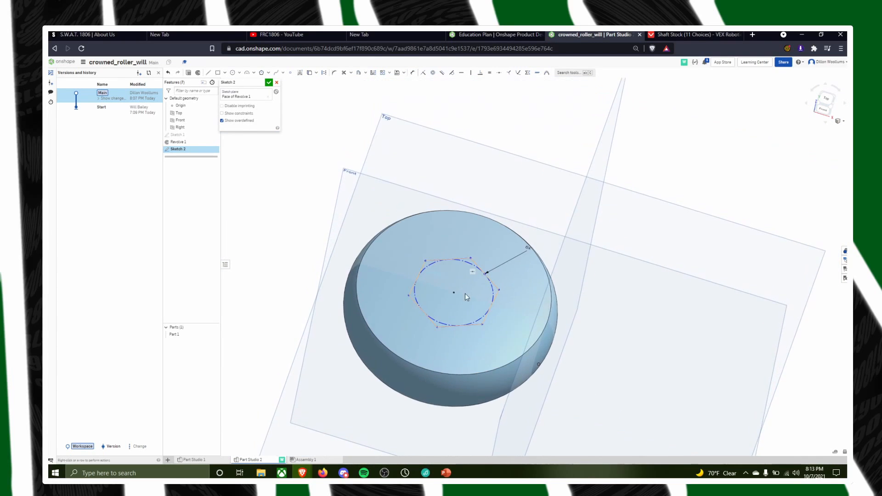
scroll(460, 303, "up", 6)
right_click_drag(546, 245, 575, 260)
scroll(578, 259, "down", 4)
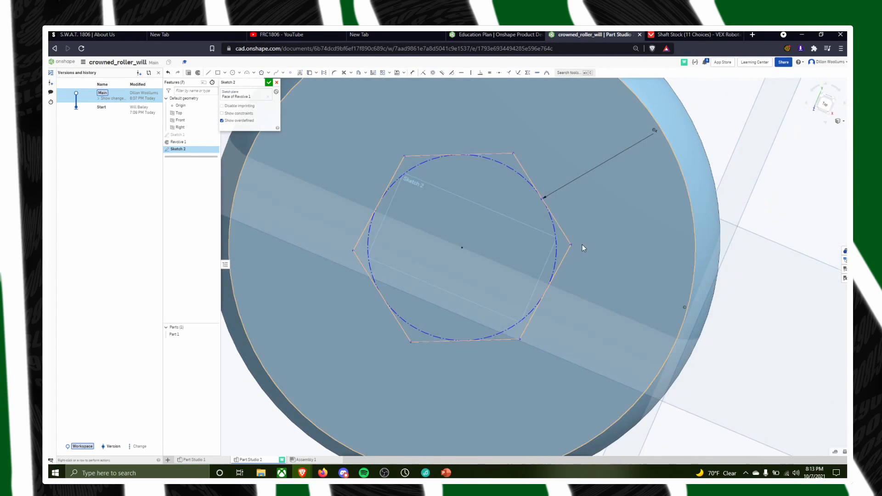
mouse_move(643, 243)
right_mouse_down()
mouse_move(635, 220)
mouse_move(643, 145)
mouse_move(660, 137)
mouse_move(645, 351)
mouse_move(655, 258)
right_mouse_up()
key("n")
scroll(459, 188, "up", 3)
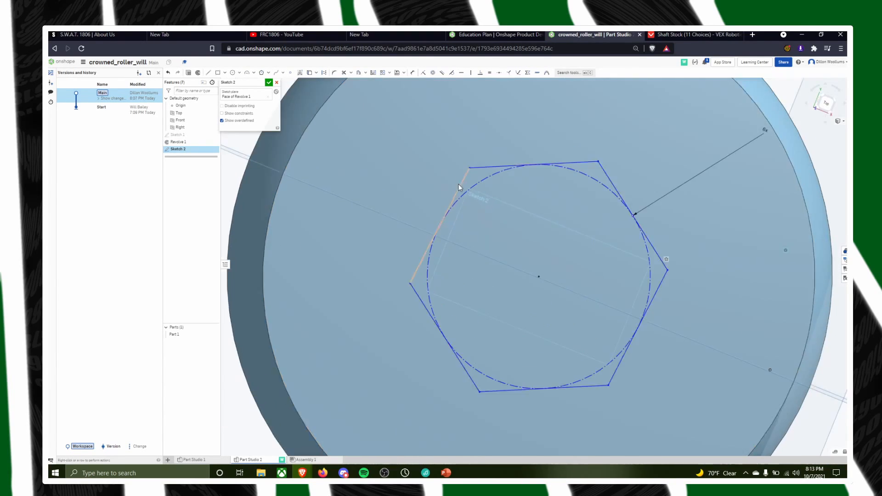
scroll(485, 200, "down", 5)
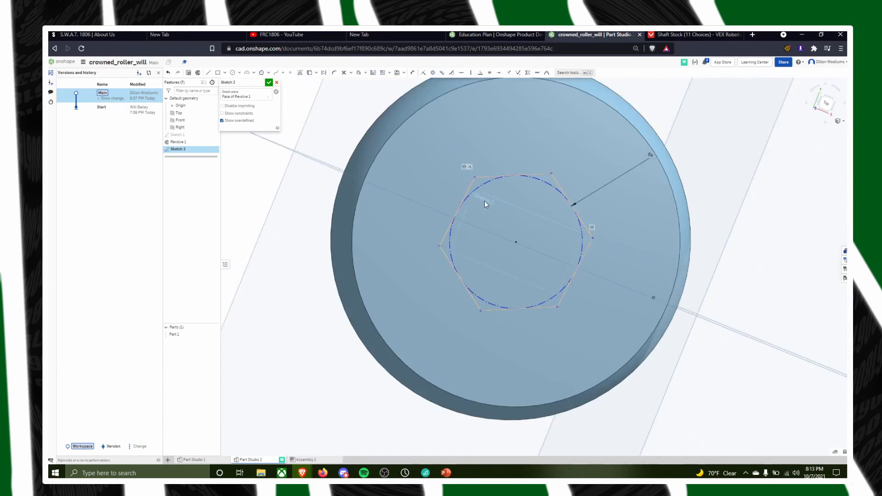
Dimension the hexagon's inscribed circle with a 0.507 inch diameter and finish the sketch
left_click(423, 73)
scroll(512, 265, "up", 8)
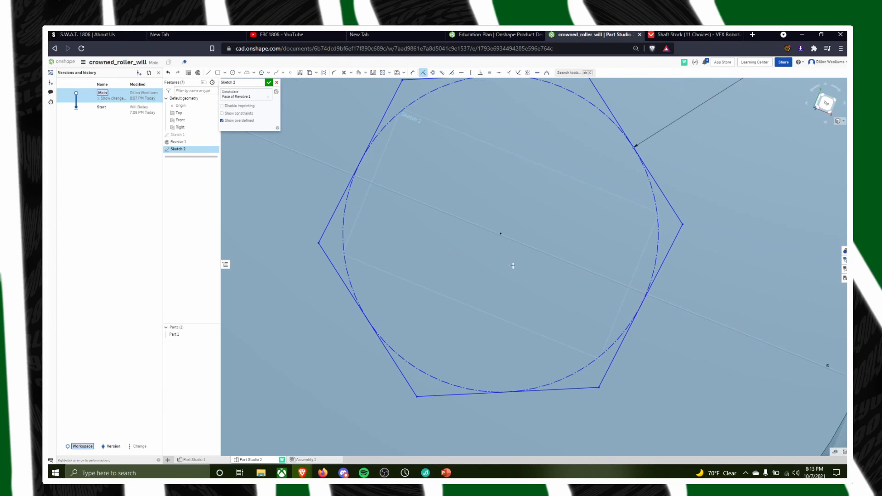
scroll(523, 248, "down", 6)
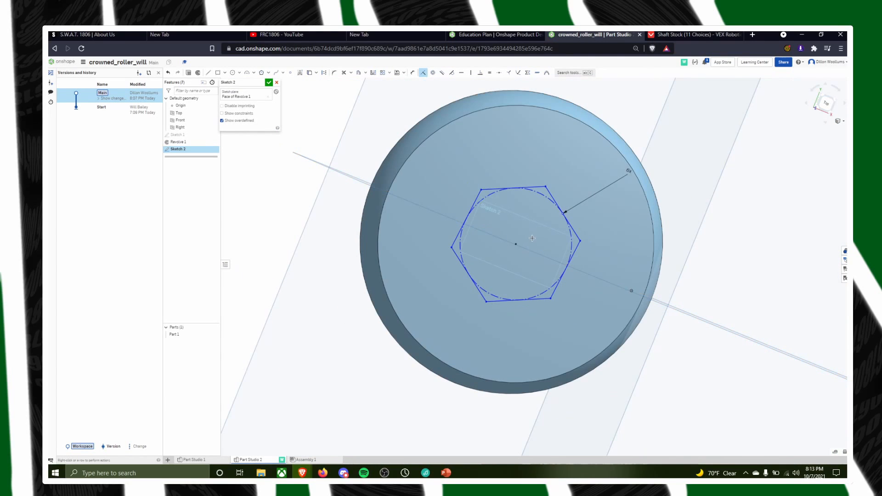
right_click_drag(532, 238, 519, 250)
scroll(519, 245, "up", 2)
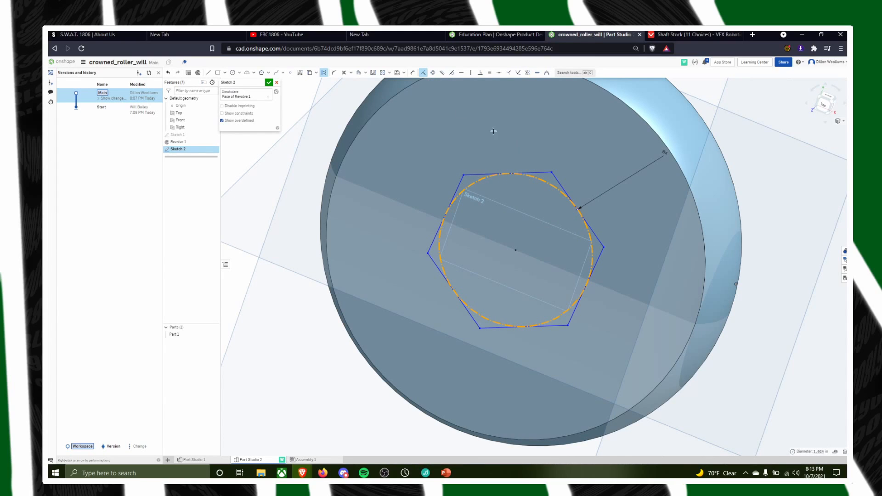
left_click(413, 73)
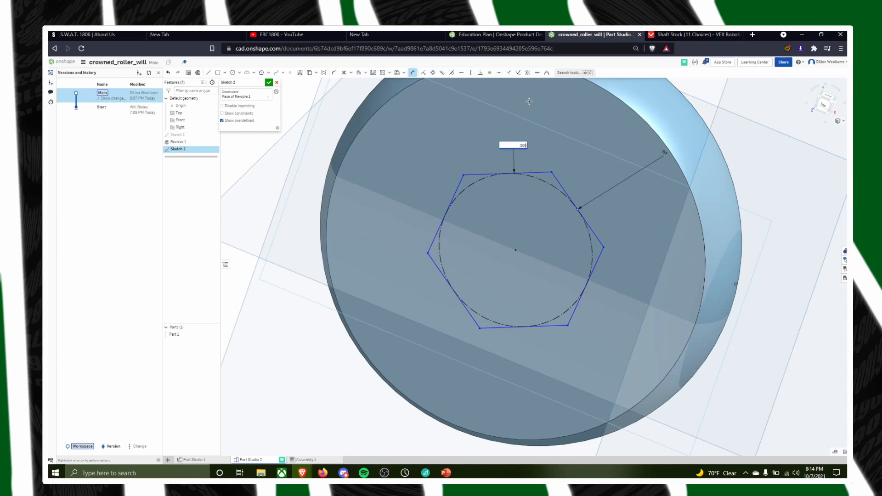
key("Return")
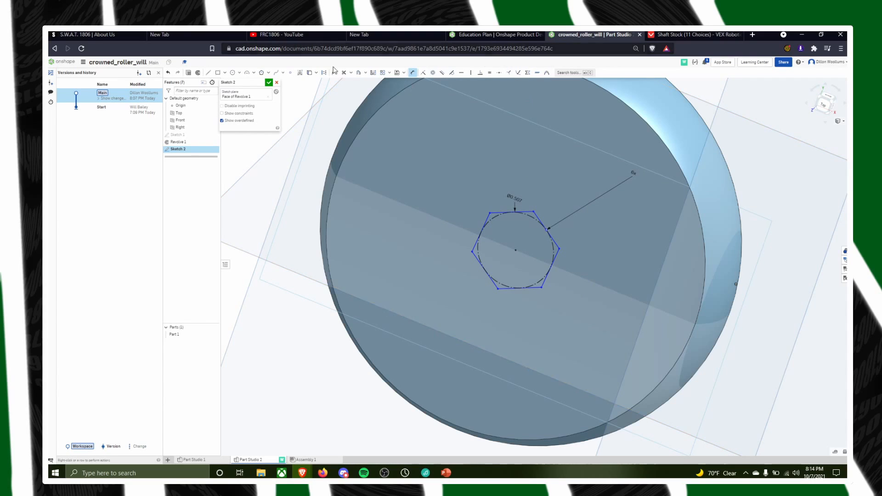
right_click_drag(651, 324, 647, 289)
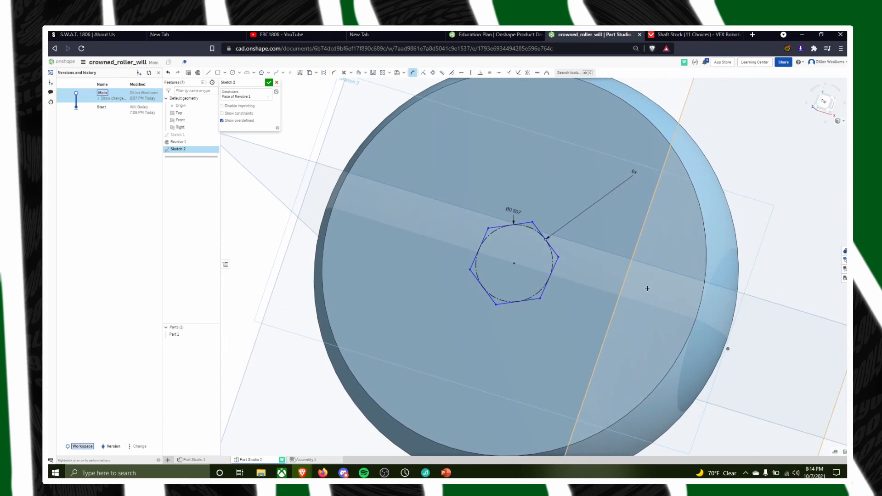
left_click(269, 83)
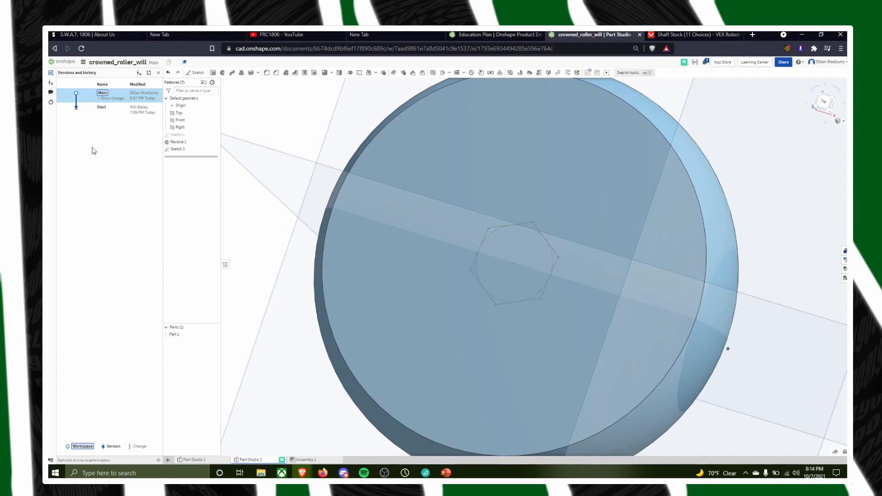
Open the student document listed just above Crowned_Rollers_Example in Fall 2021 Rollers and review the sketch behind its revolved roller
left_click(64, 61)
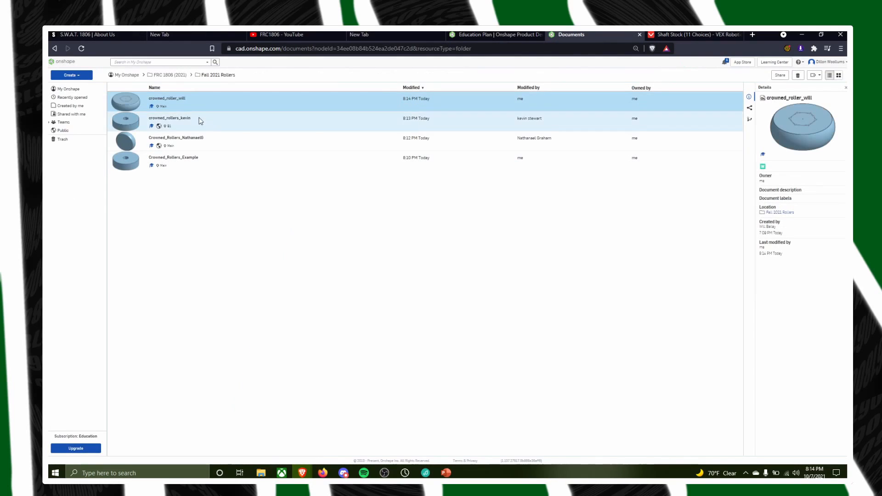
left_click(189, 143)
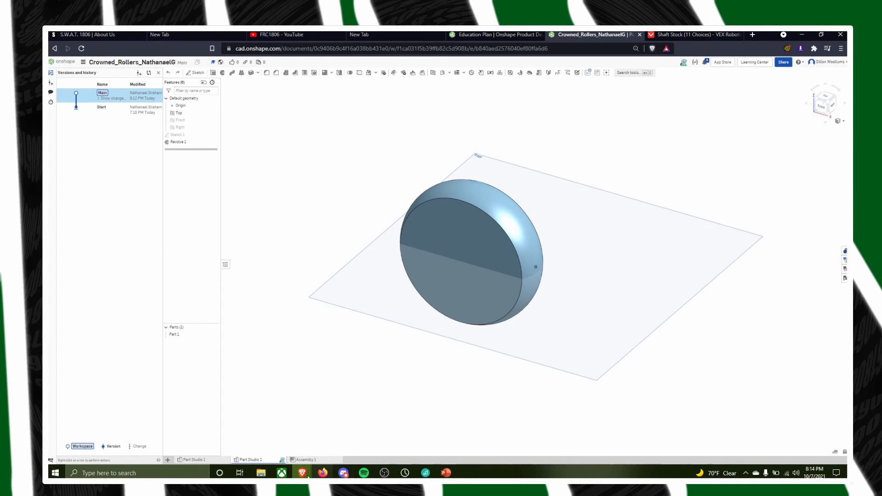
mouse_move(531, 269)
right_mouse_down()
mouse_move(528, 323)
mouse_move(521, 303)
right_mouse_up()
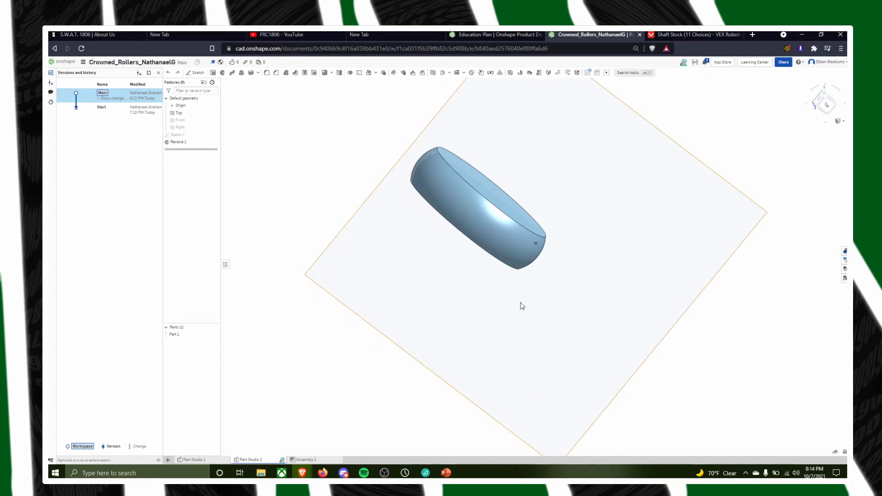
double_click(182, 136)
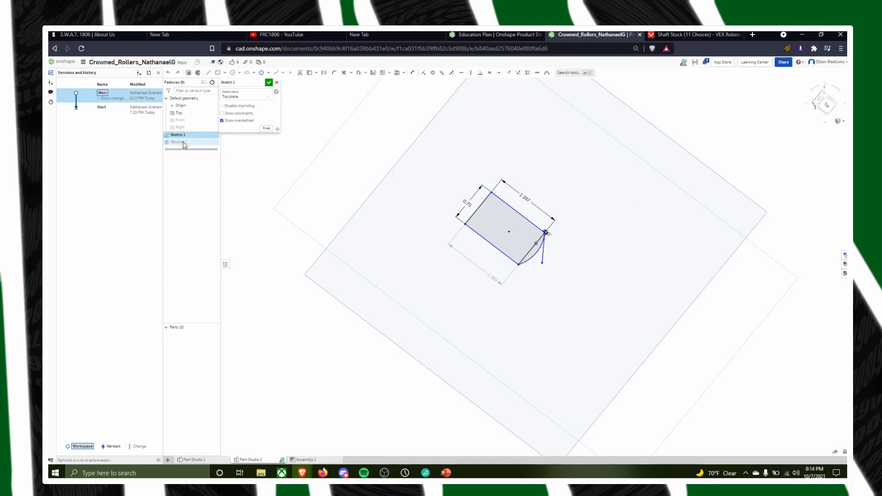
left_click(268, 83)
Open the Crowned_Rollers_Example document and review its Flat Roller and Crowned Roller part studios
left_click(62, 62)
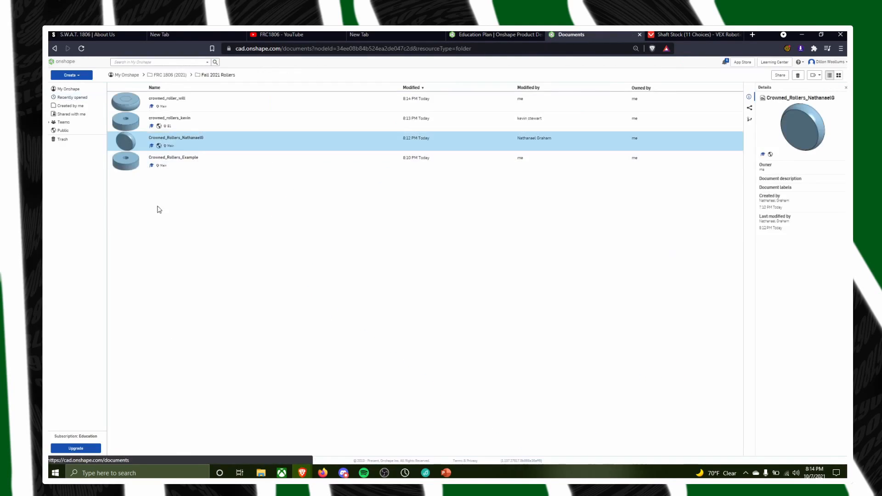
left_click(187, 160)
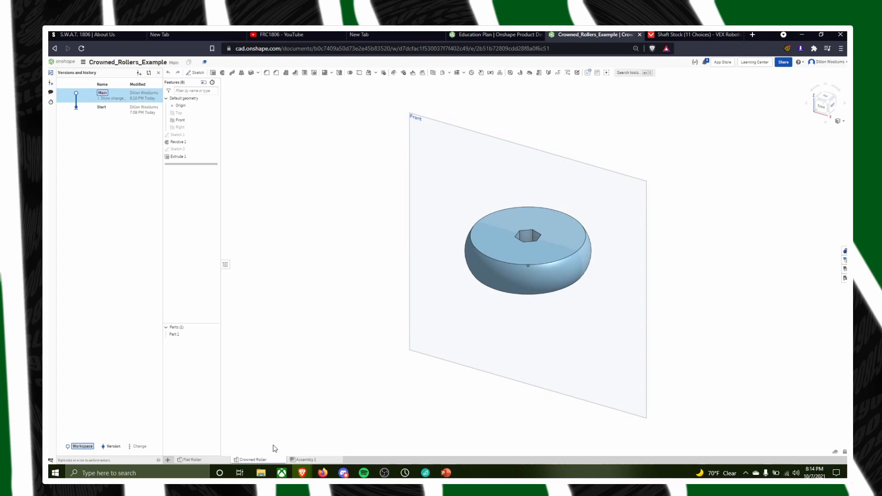
left_click(206, 460)
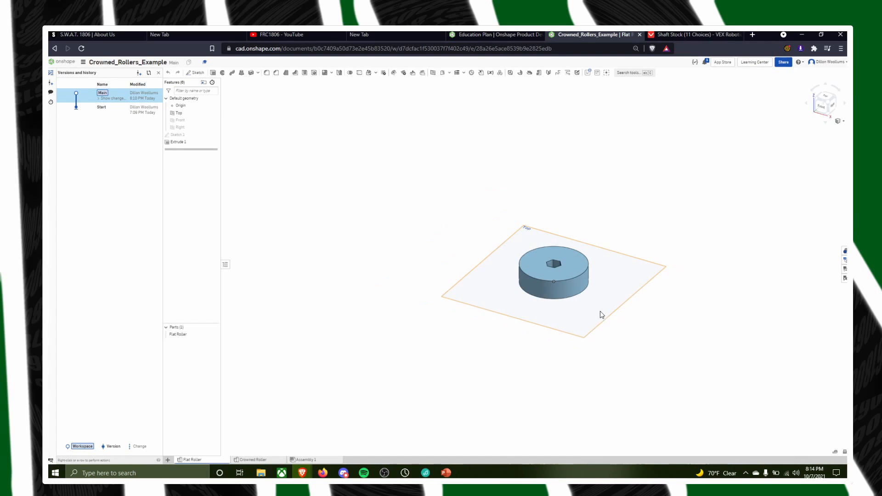
right_click_drag(658, 257, 689, 305)
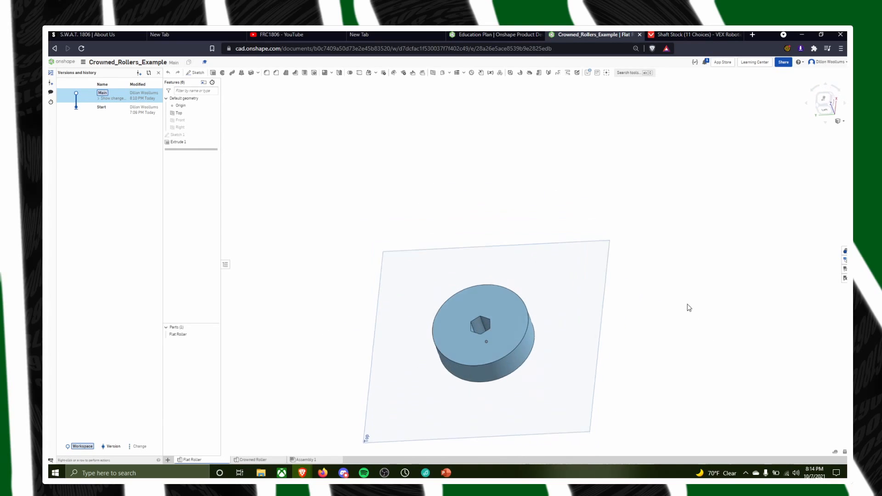
left_click(263, 461)
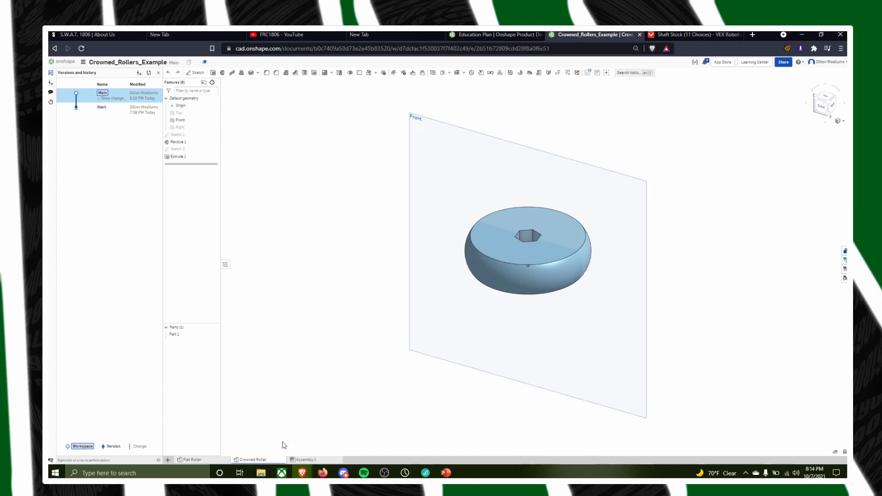
middle_click_drag(685, 240, 670, 251)
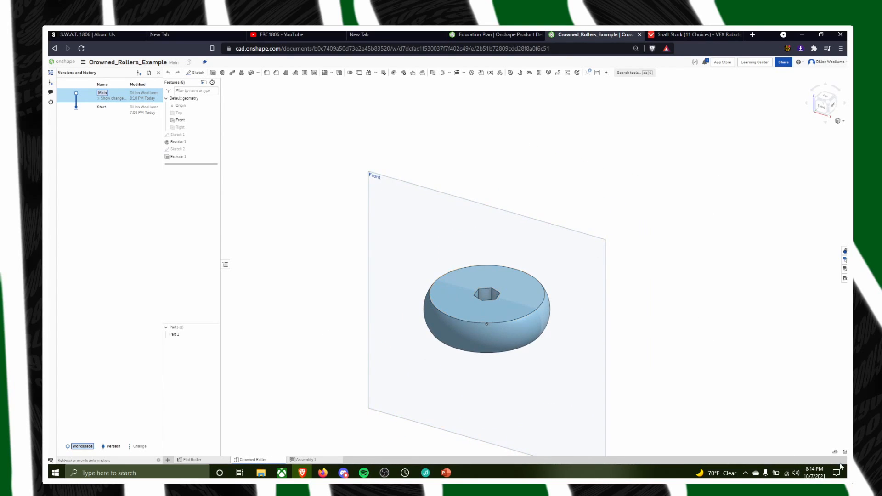